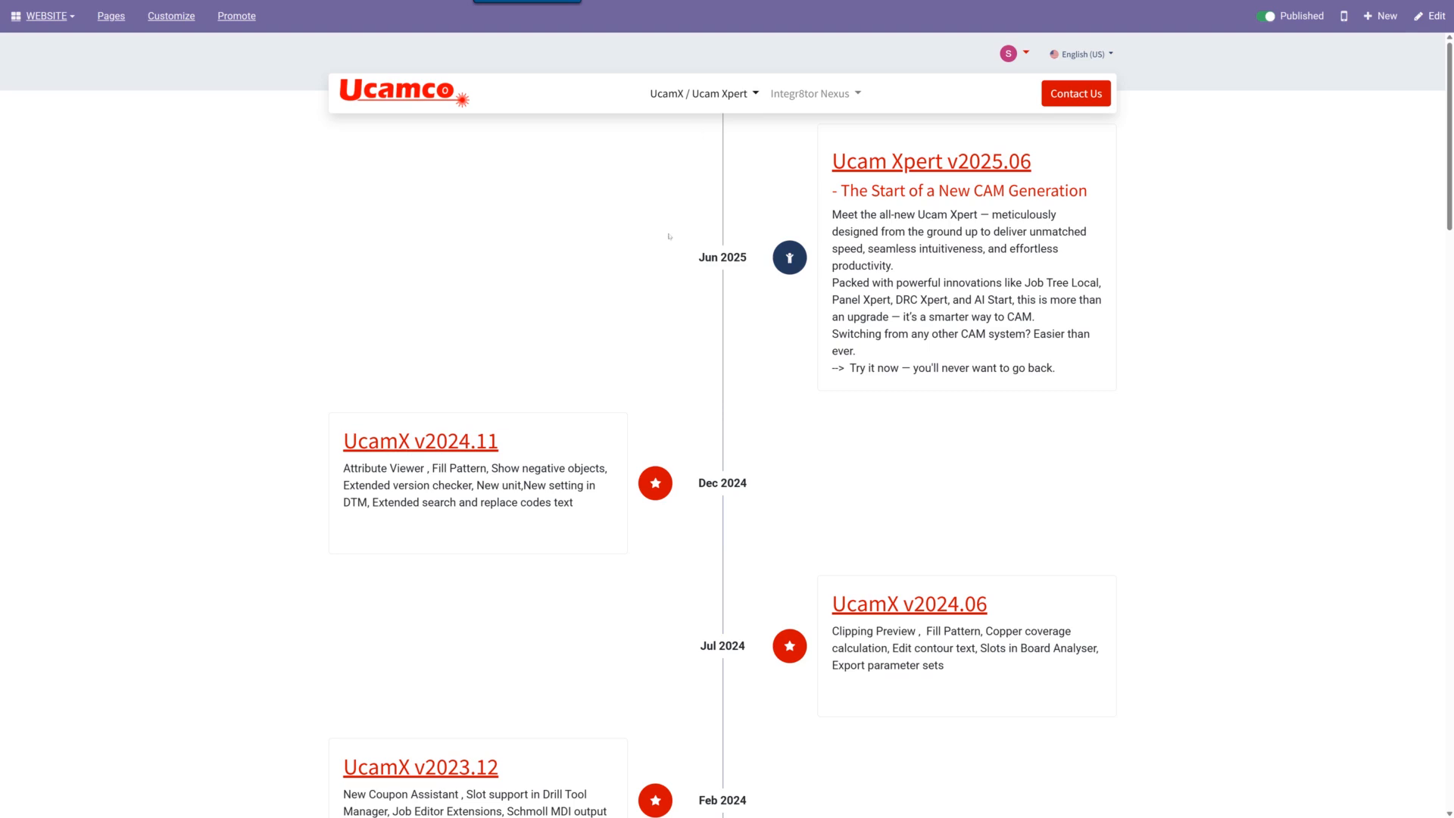
# Step: Open the Ucam Xpert v2025.06 release page from the UcamX / Ucam Xpert timeline
pyautogui.click(719, 93)
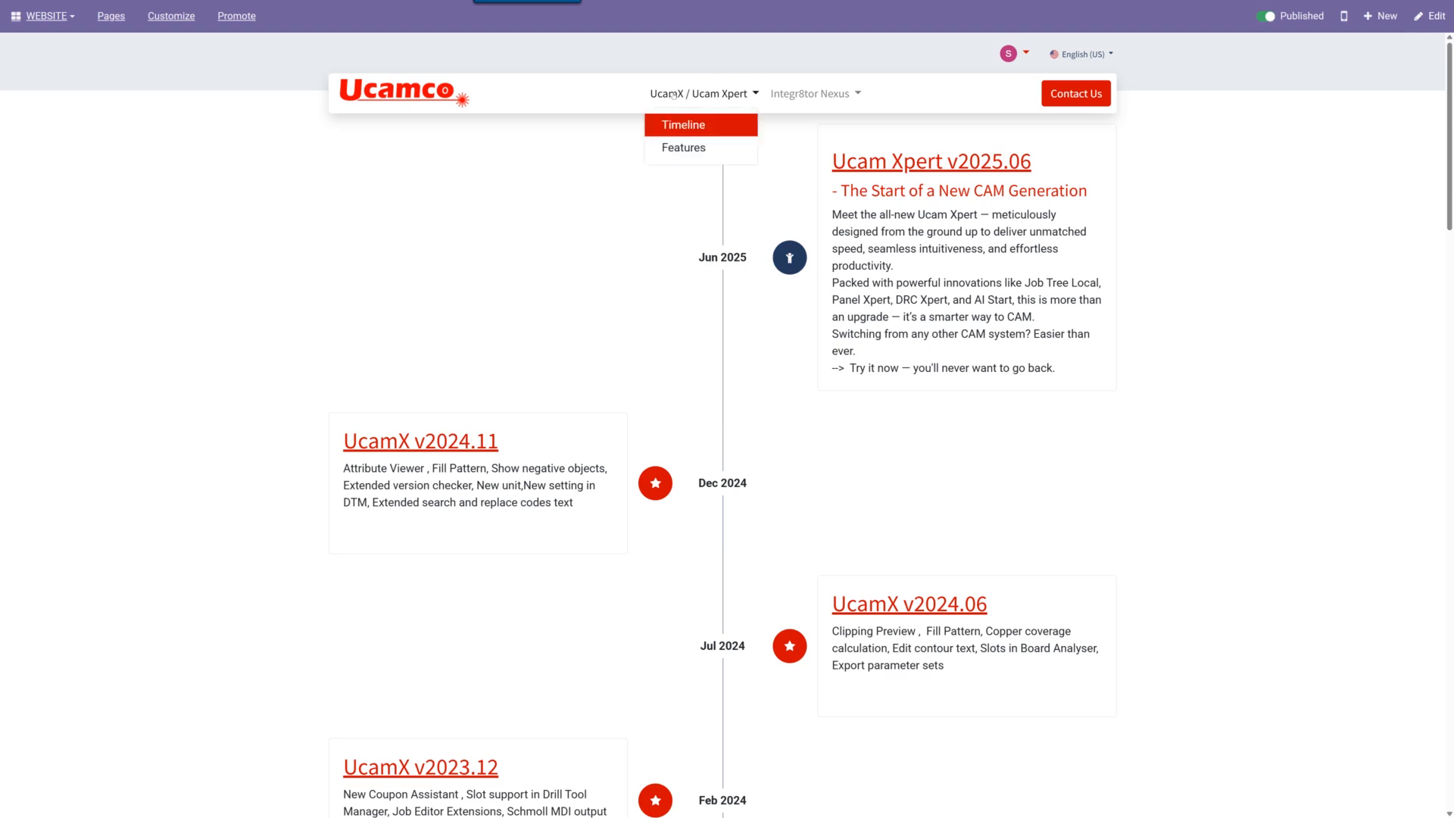
pyautogui.click(704, 125)
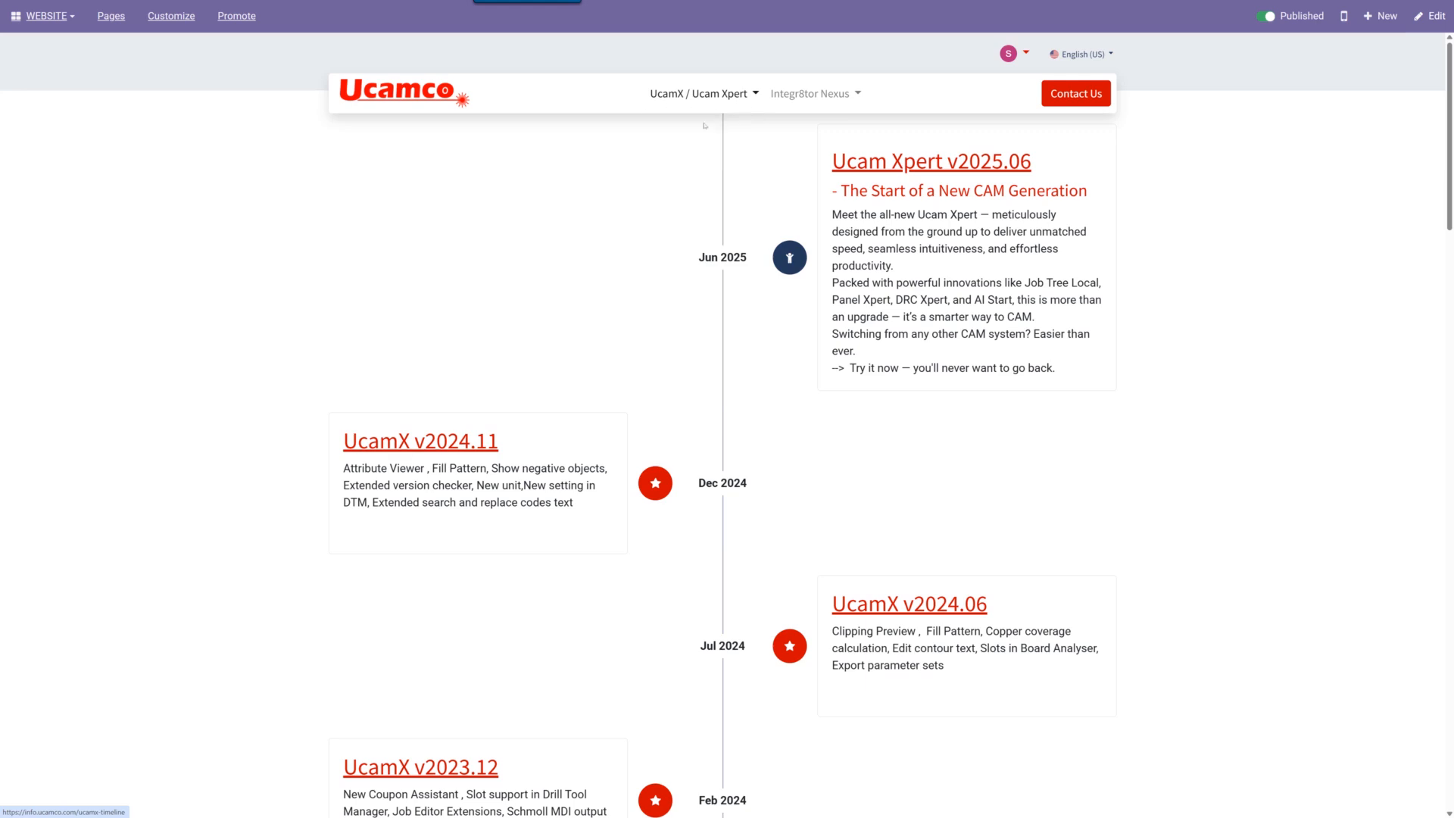
pyautogui.click(990, 165)
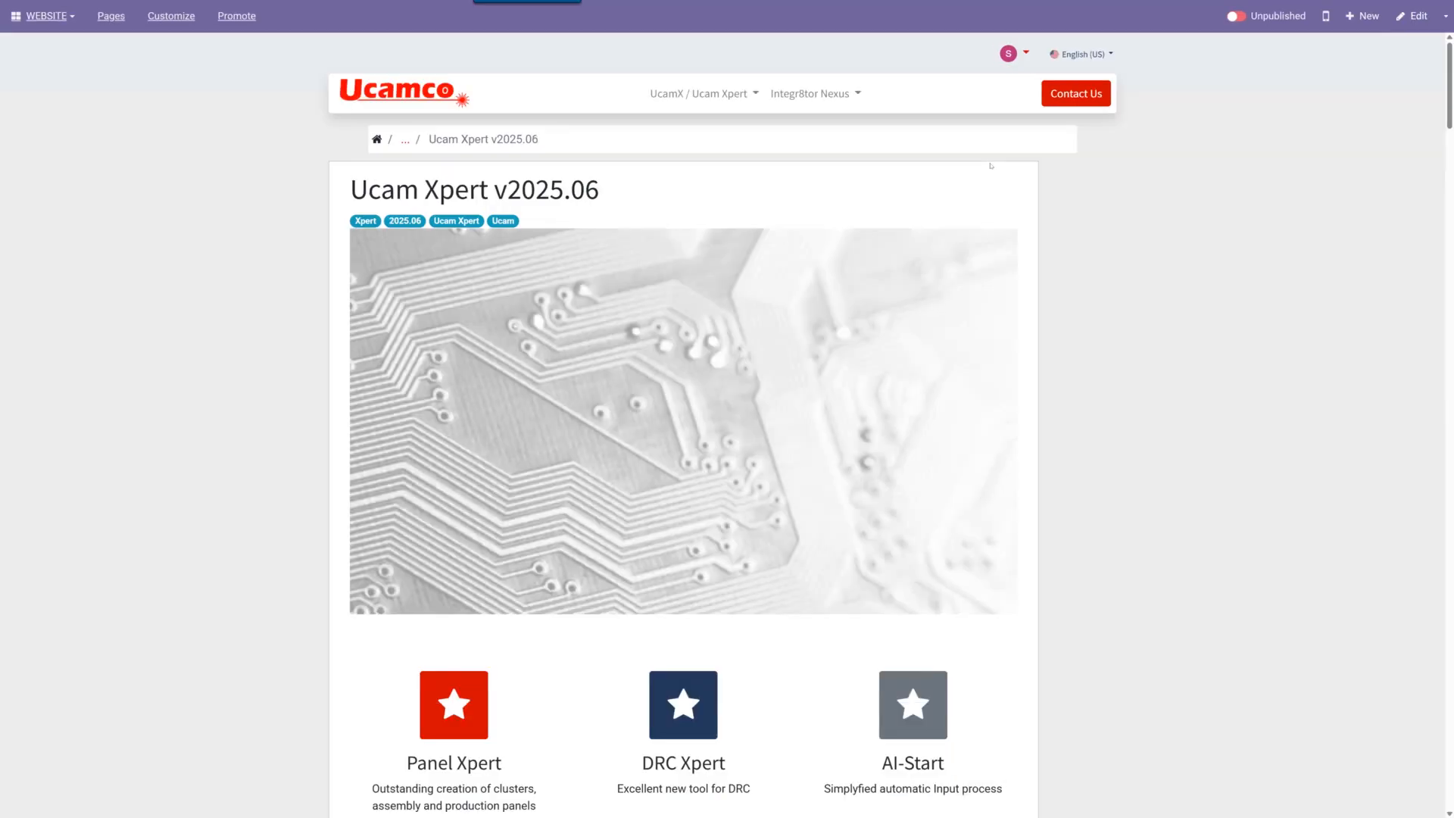
# Step: Examine the Ucam Xpert v2025.06 release page, focusing on the JobTree local feature description and its images
pyautogui.scroll(-2, 990, 165)
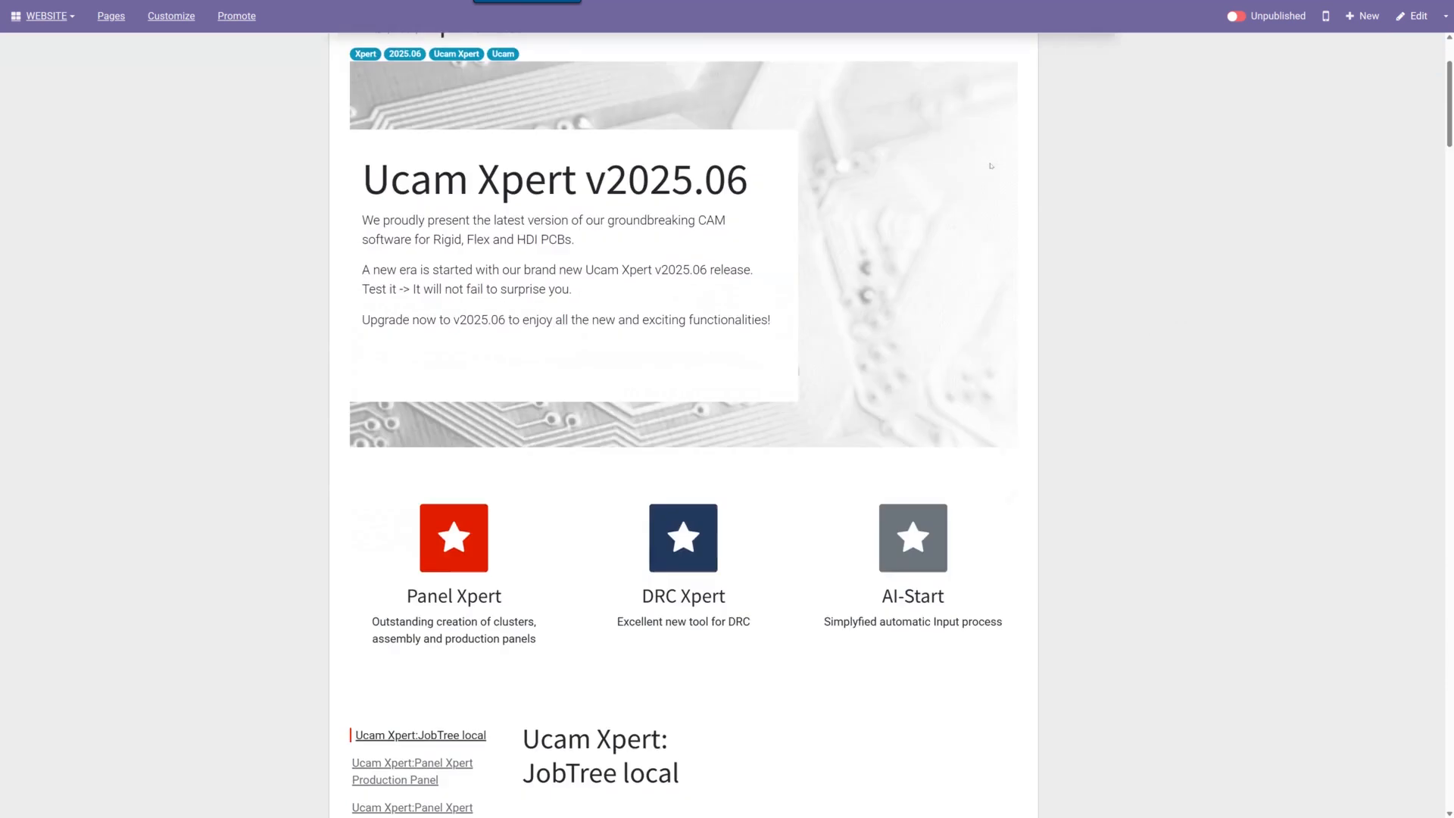
pyautogui.scroll(-3, 990, 165)
pyautogui.scroll(-3, 991, 165)
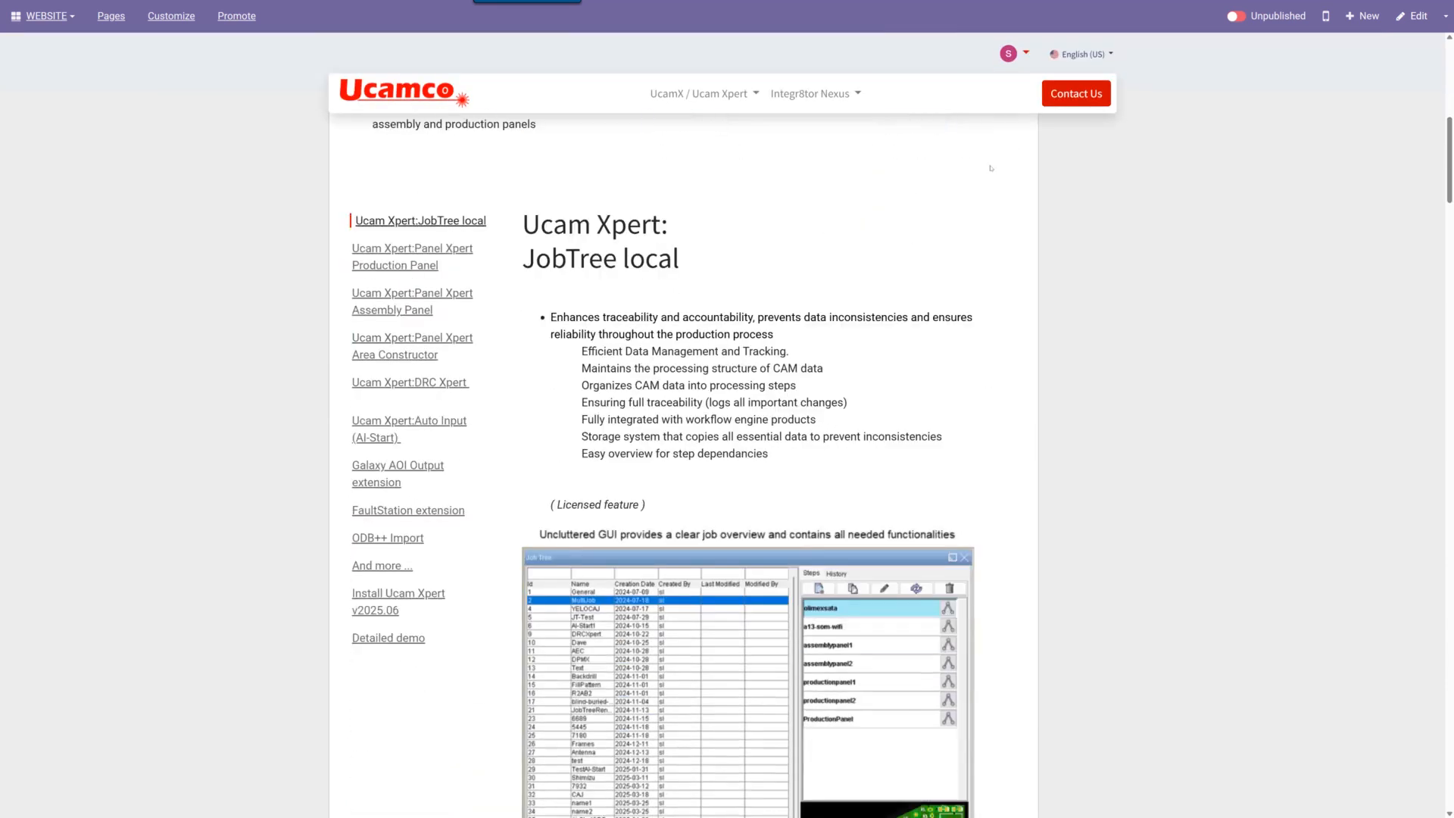
pyautogui.scroll(-1, 991, 168)
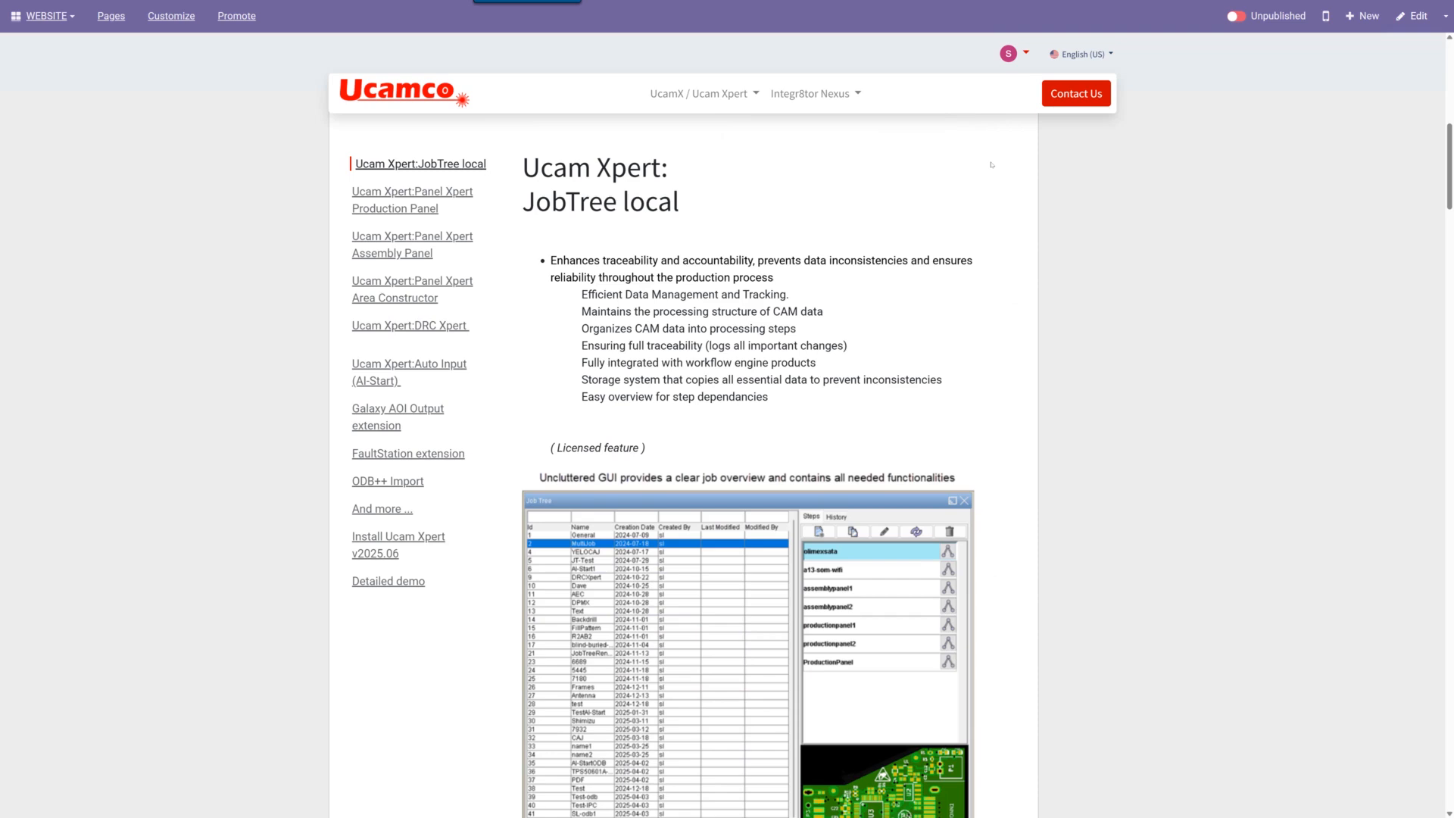
pyautogui.scroll(-1, 856, 405)
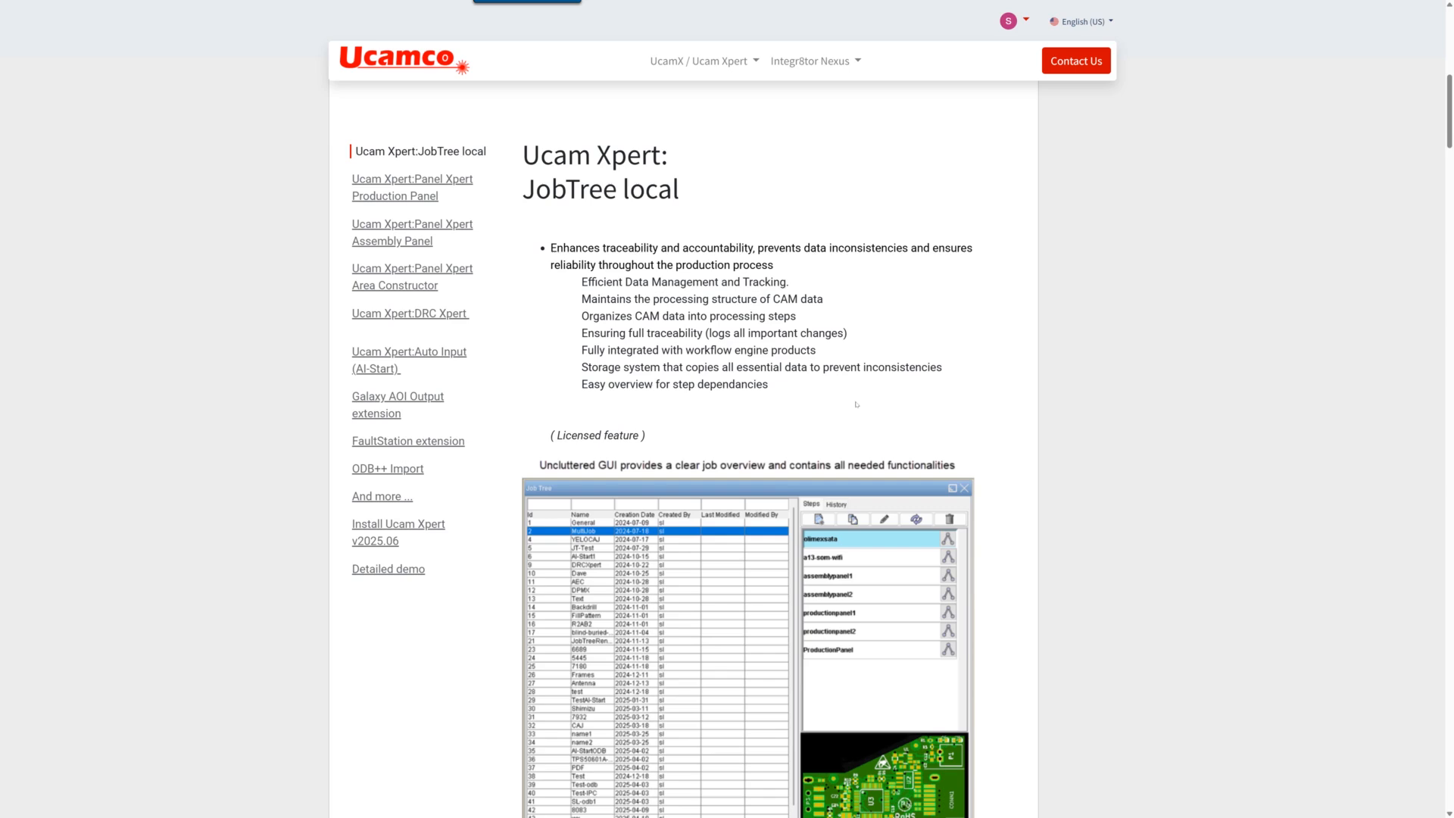
pyautogui.scroll(-6, 857, 405)
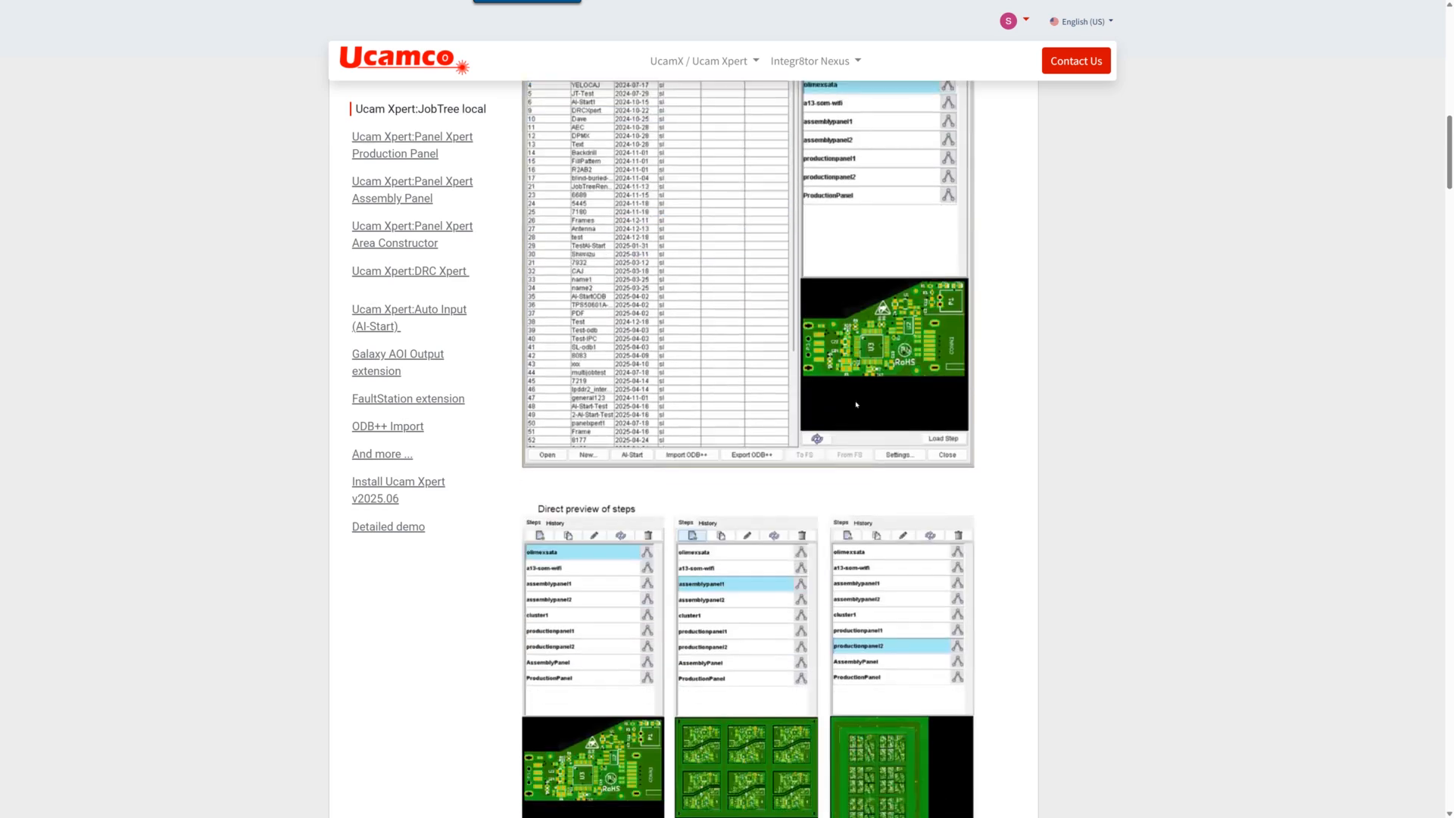
pyautogui.scroll(-2, 857, 405)
pyautogui.scroll(7, 857, 404)
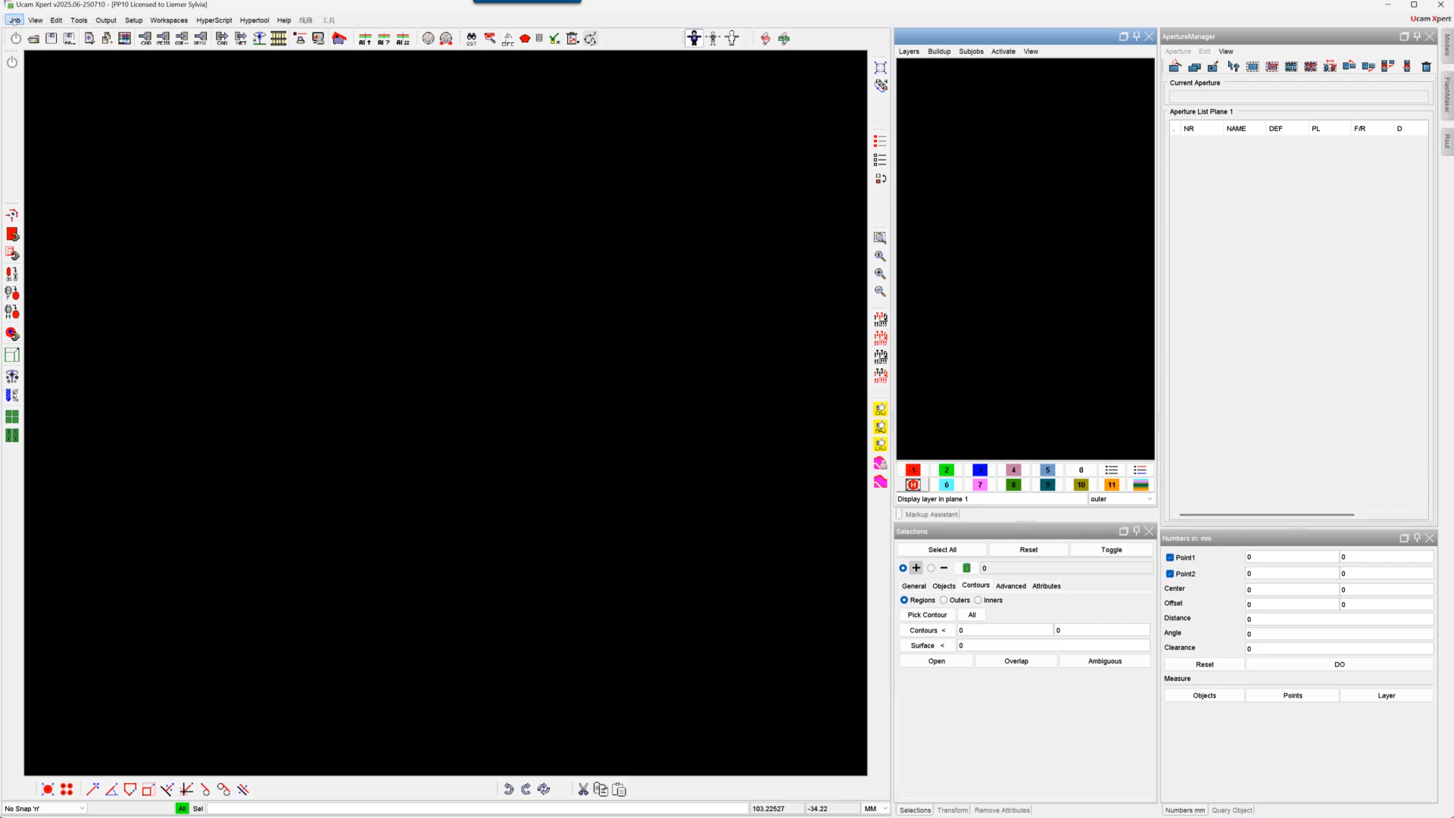
# Step: Switch to Ucam Xpert, open the Job Tree, and list the steps of the General and DRCXpert jobs
pyautogui.hotkey('alt', 'j')
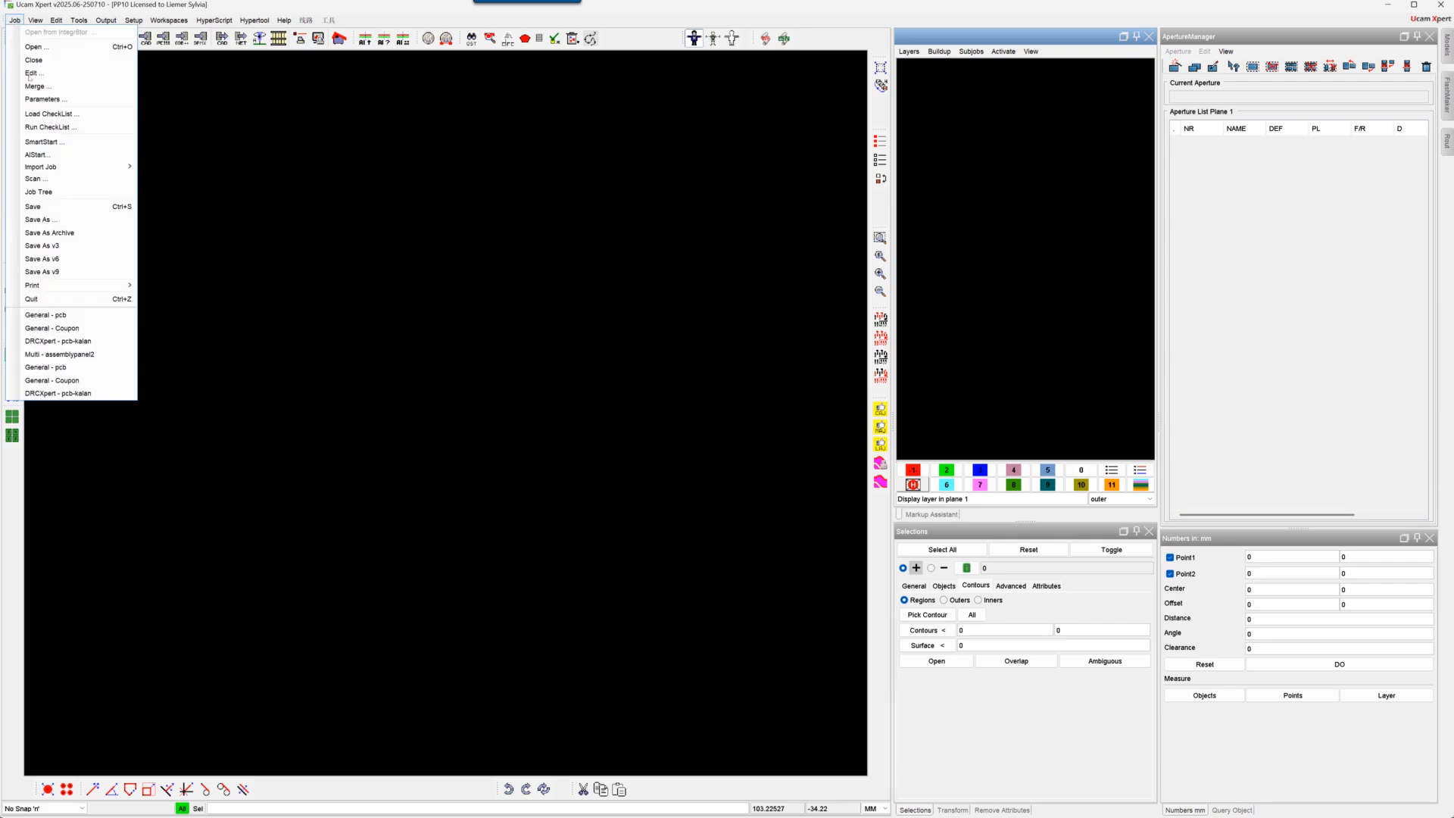
pyautogui.click(47, 192)
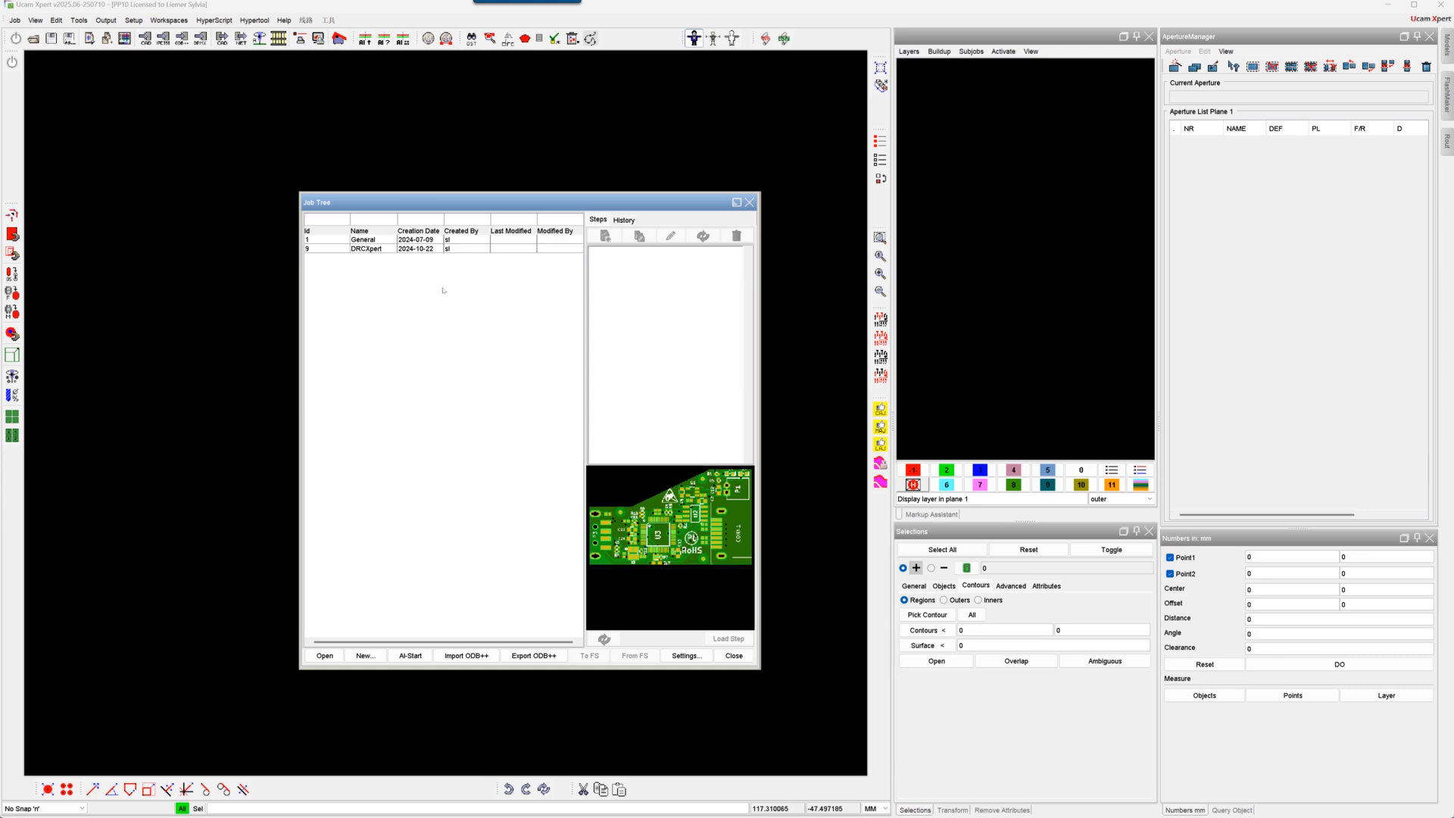
pyautogui.click(378, 241)
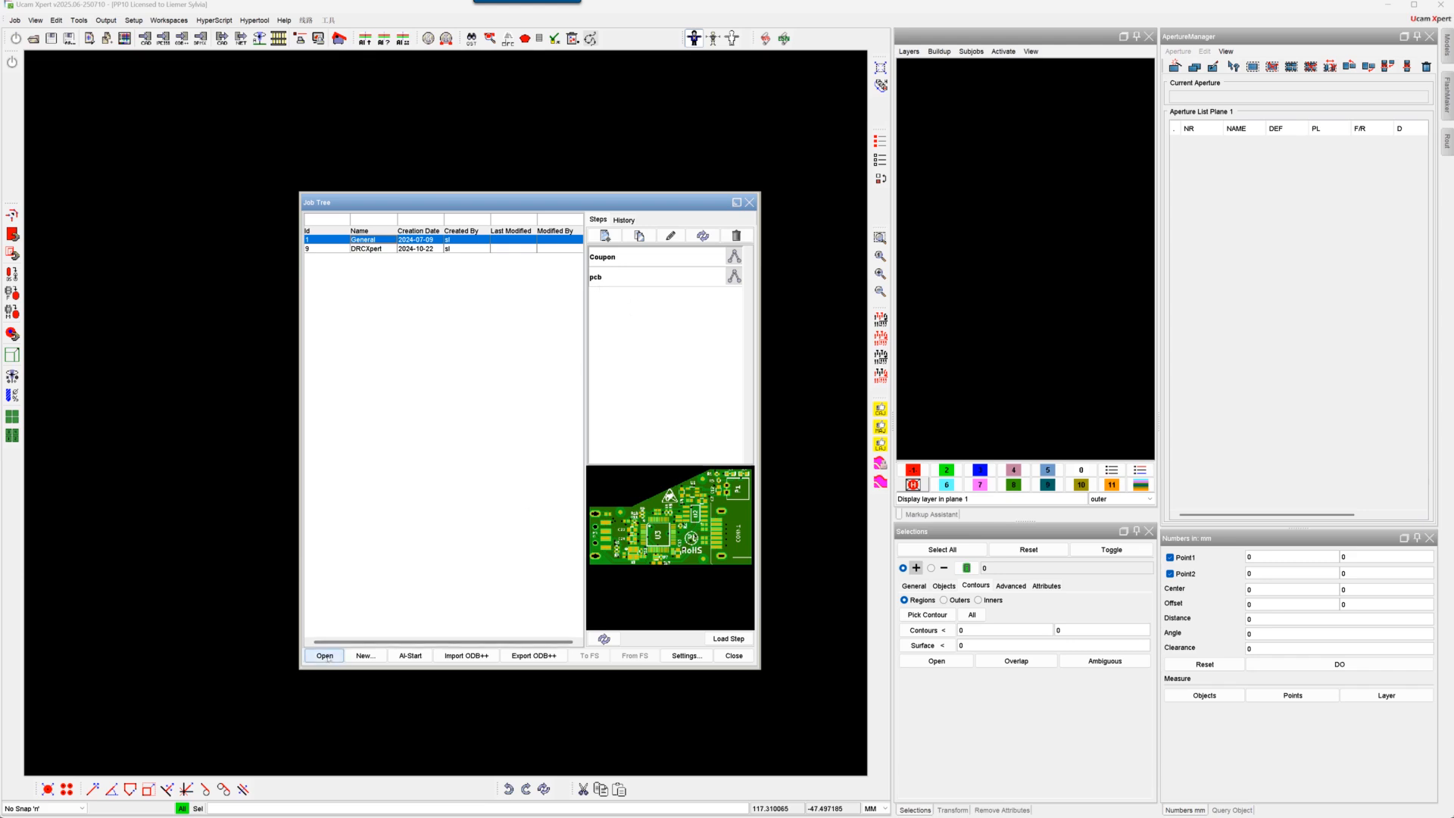
pyautogui.click(372, 250)
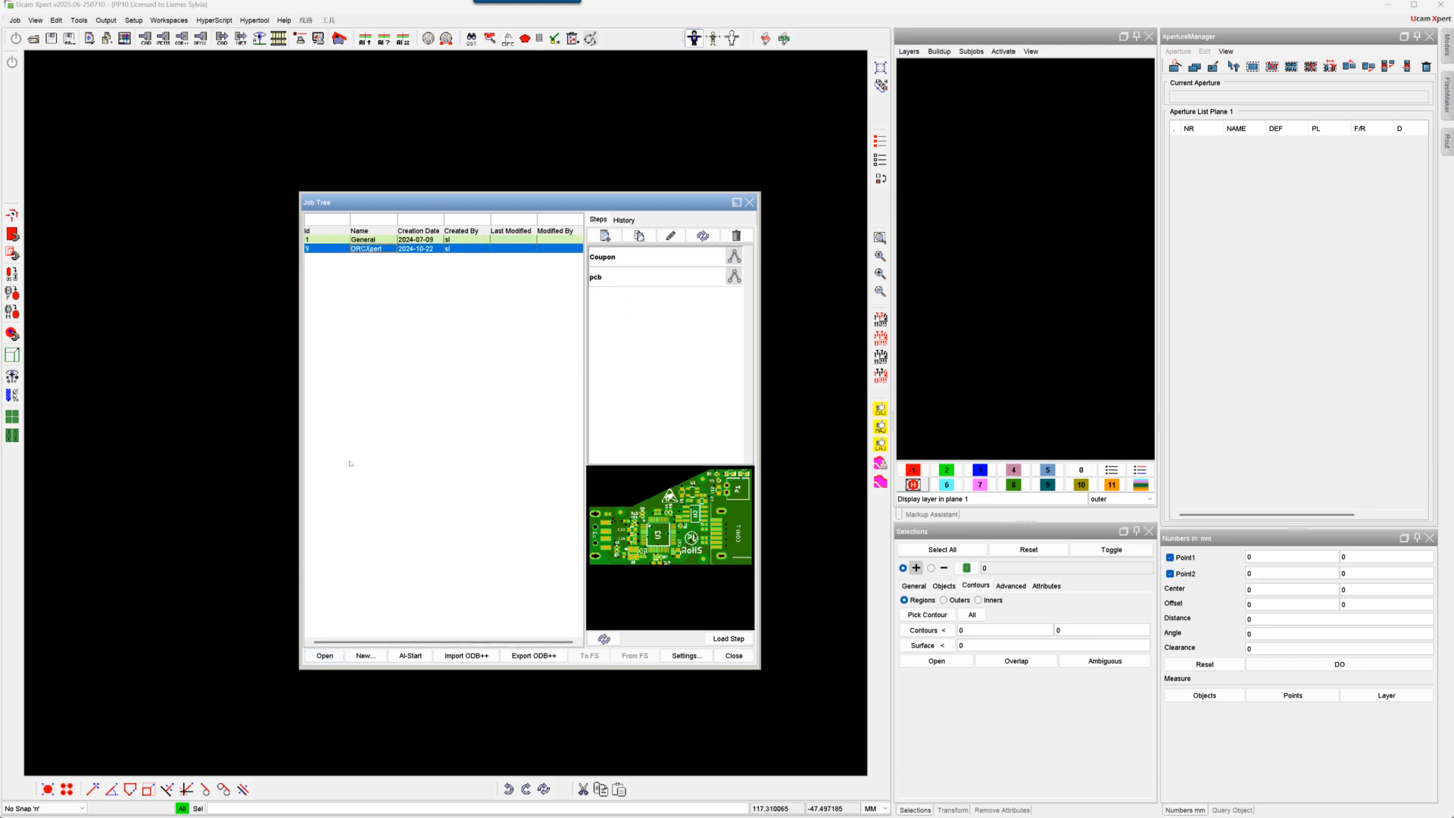
pyautogui.click(325, 656)
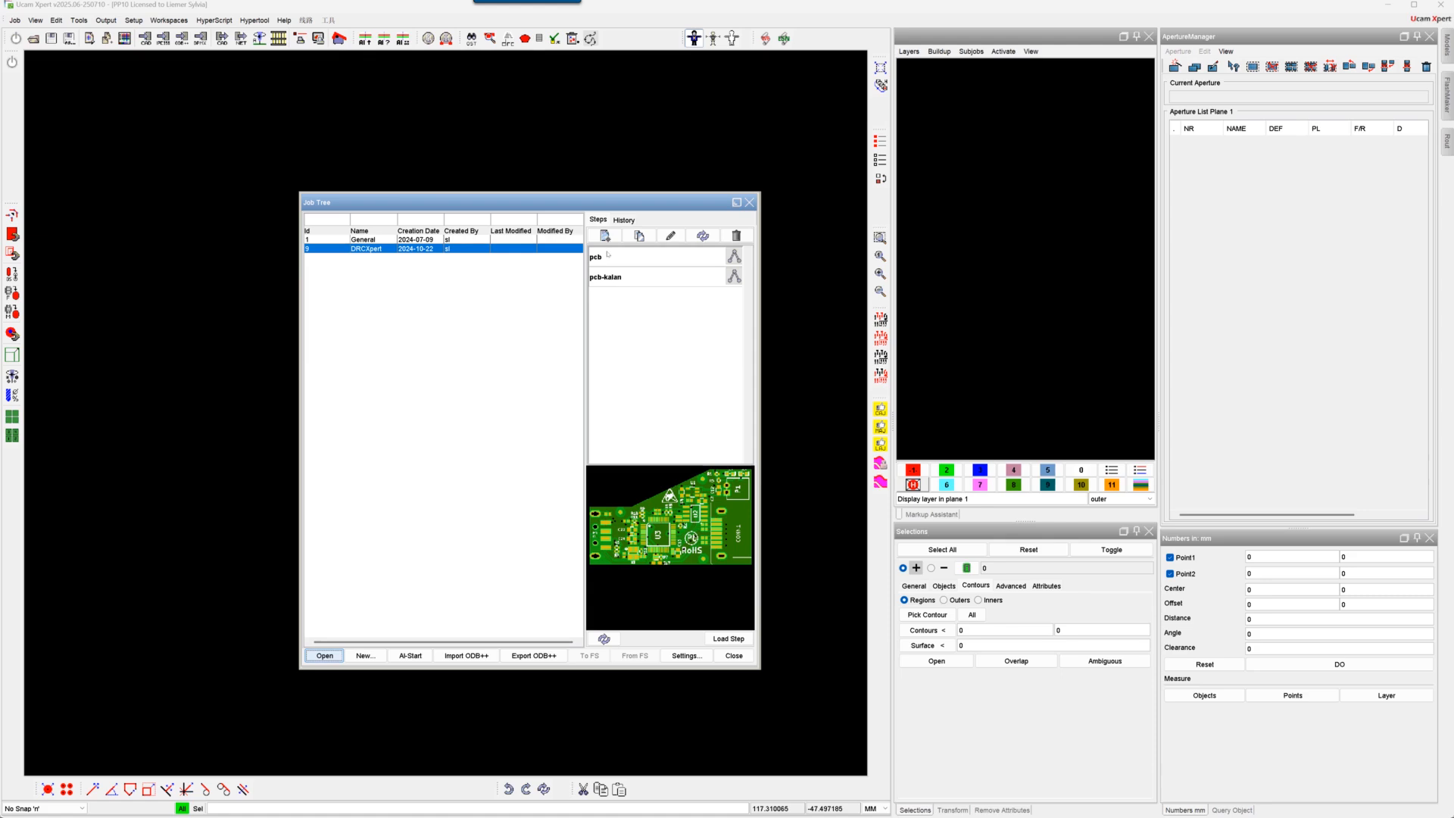
# Step: Reopen the General job in the Job Tree and preview its Coupon and pcb steps
pyautogui.click(375, 240)
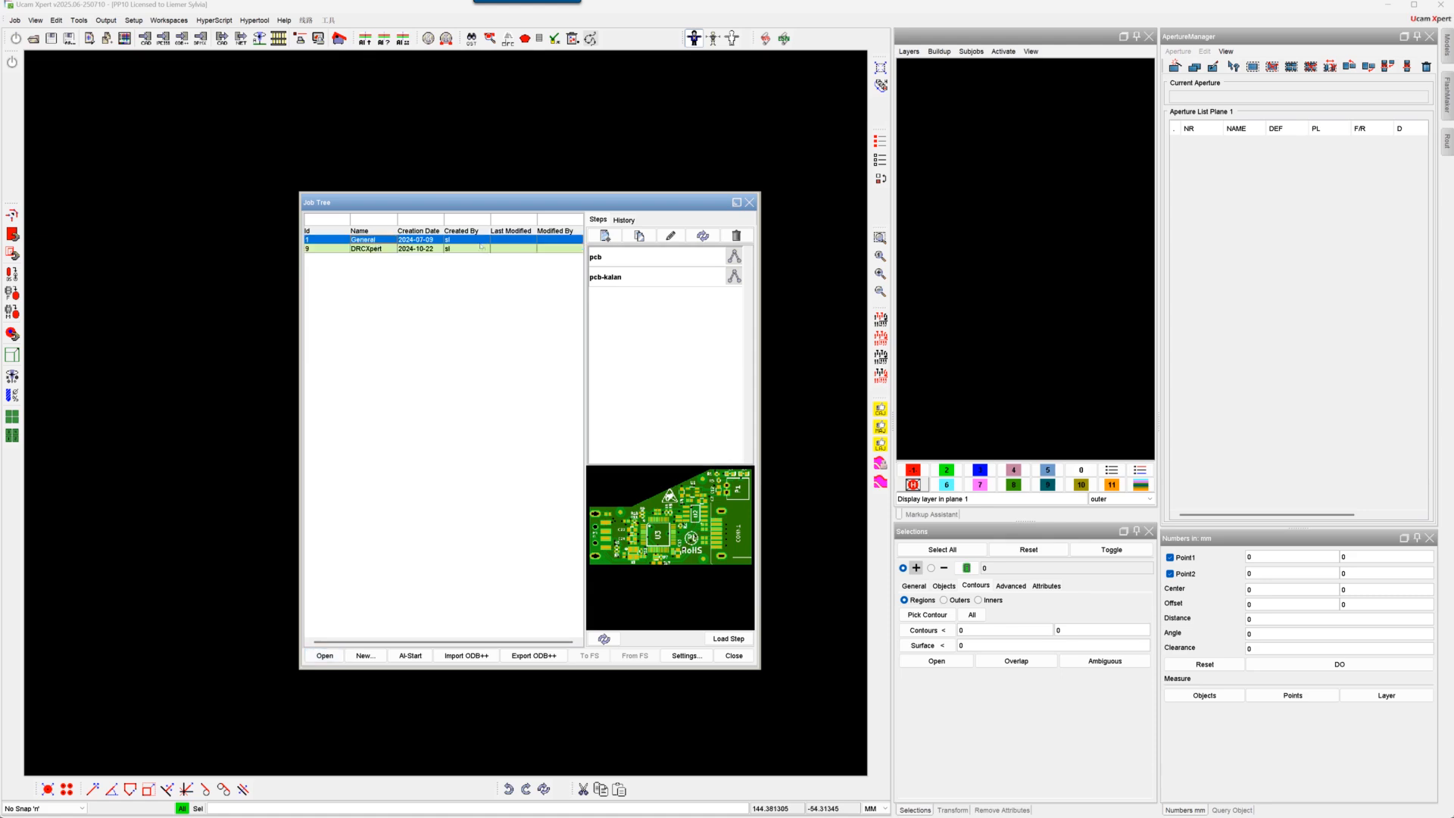
pyautogui.click(608, 260)
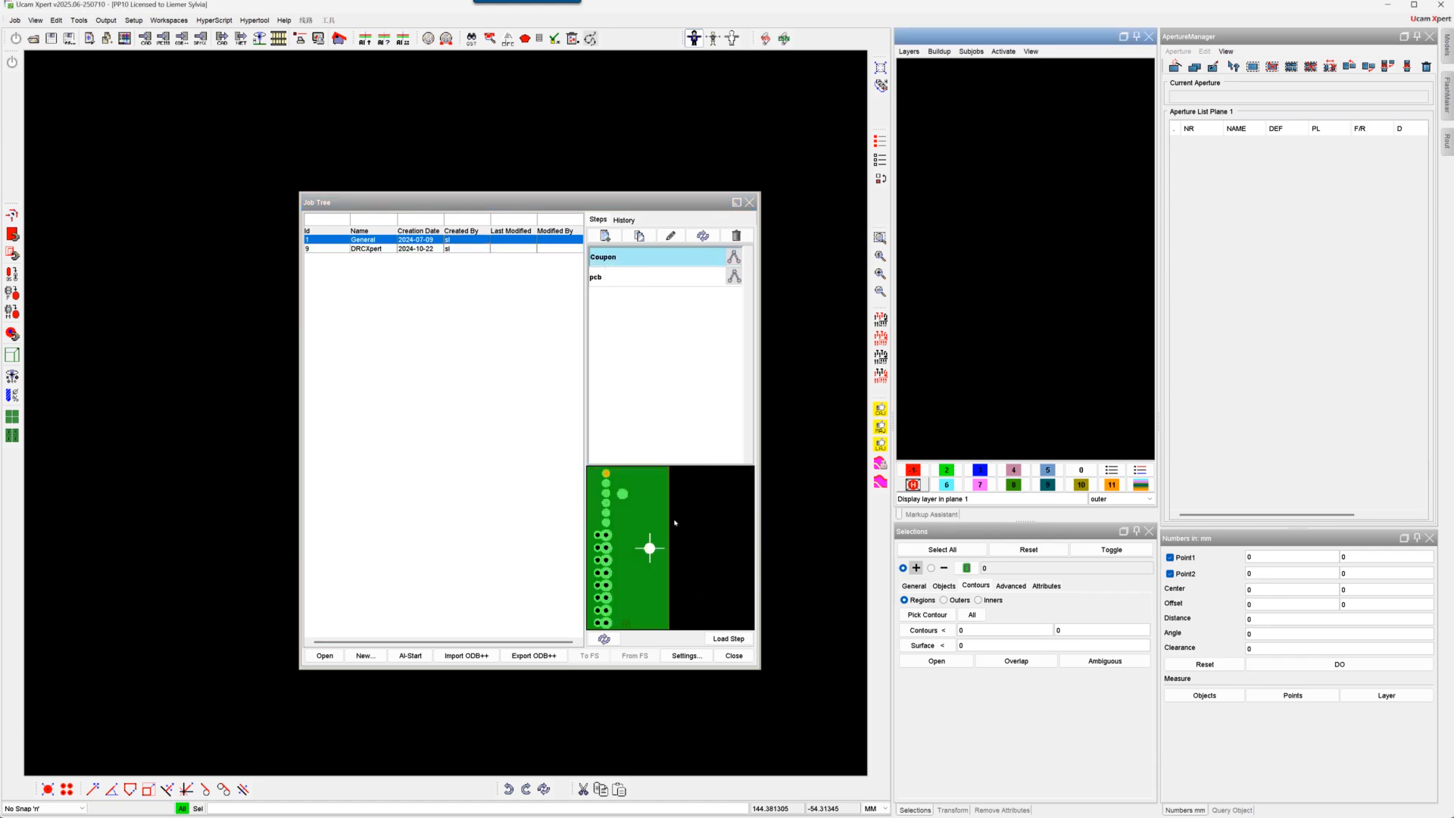
pyautogui.click(625, 282)
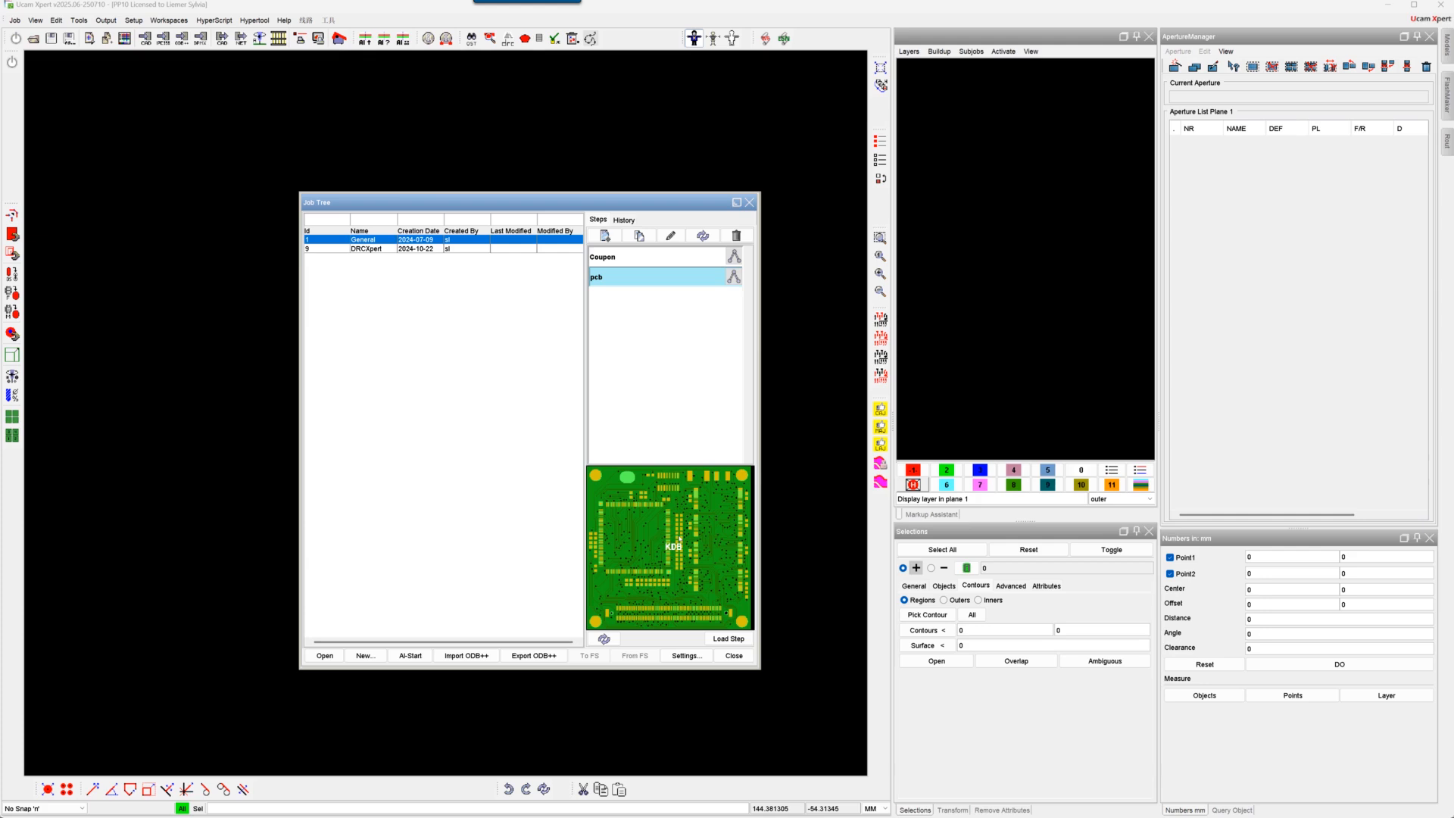
pyautogui.press('Down')
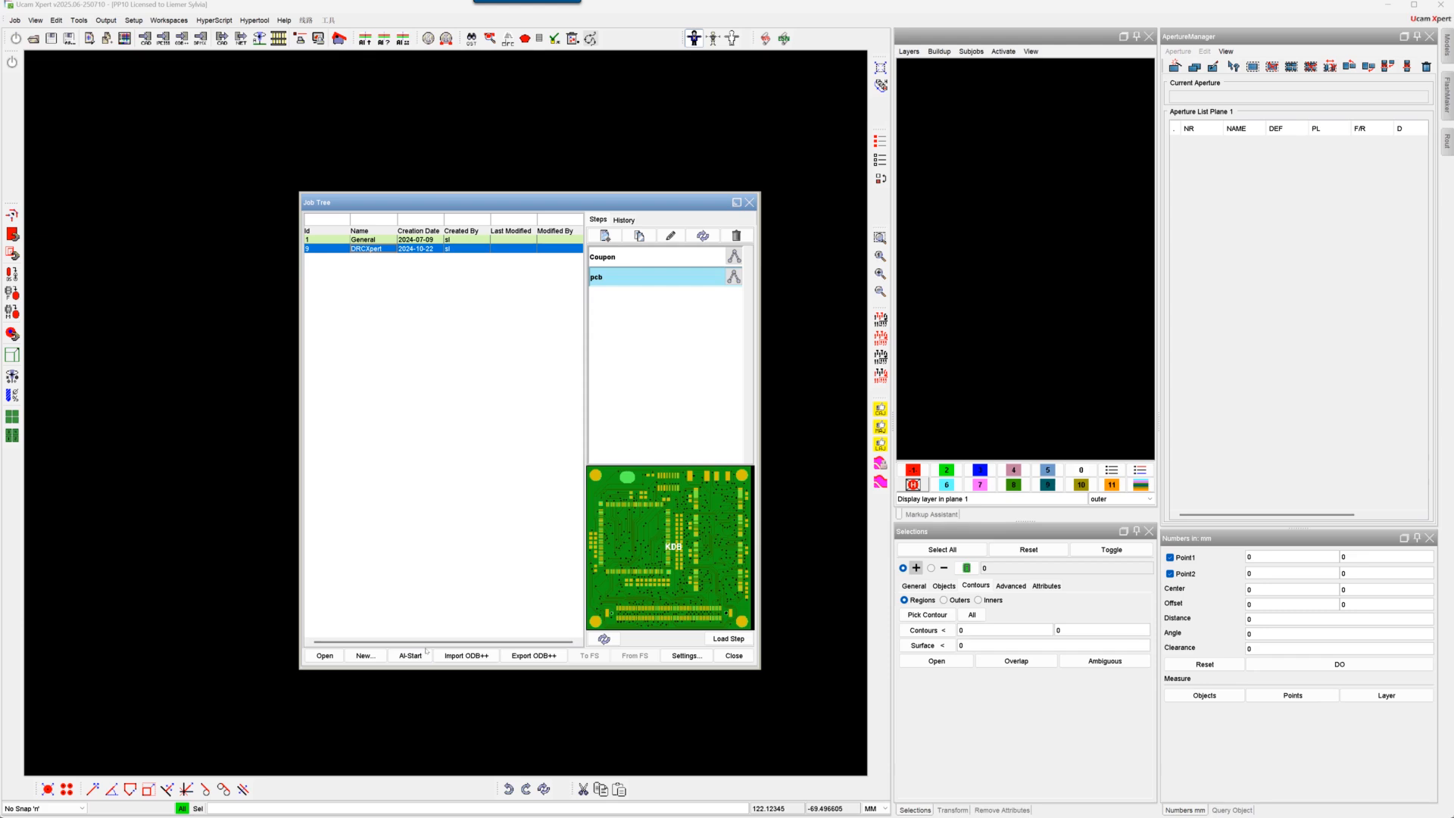
# Step: Create a new job tree named Multi for customer UCAMCO, with the option to load and open the create step enabled
pyautogui.click(366, 656)
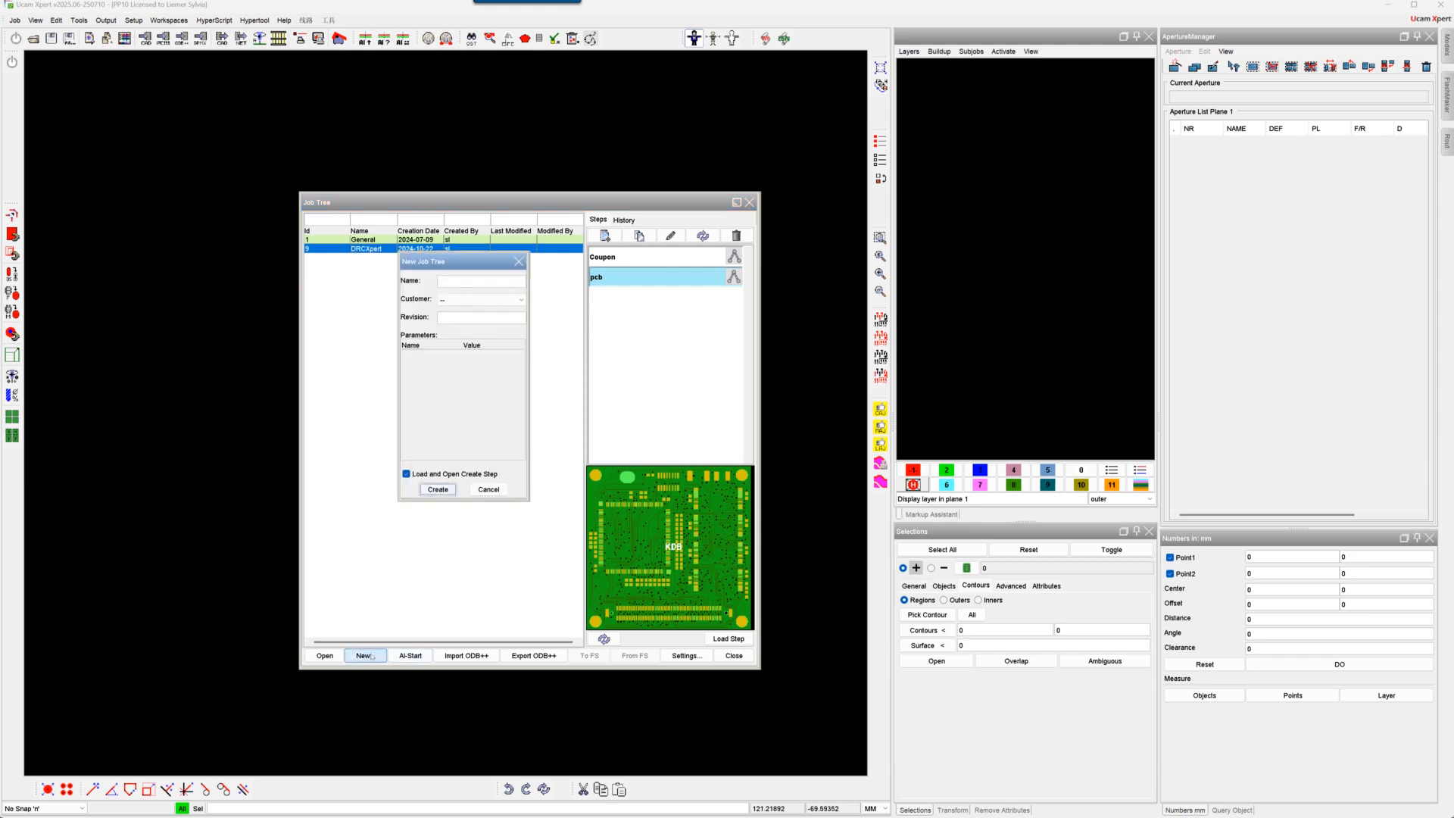
pyautogui.click(446, 280)
pyautogui.write('Mi')
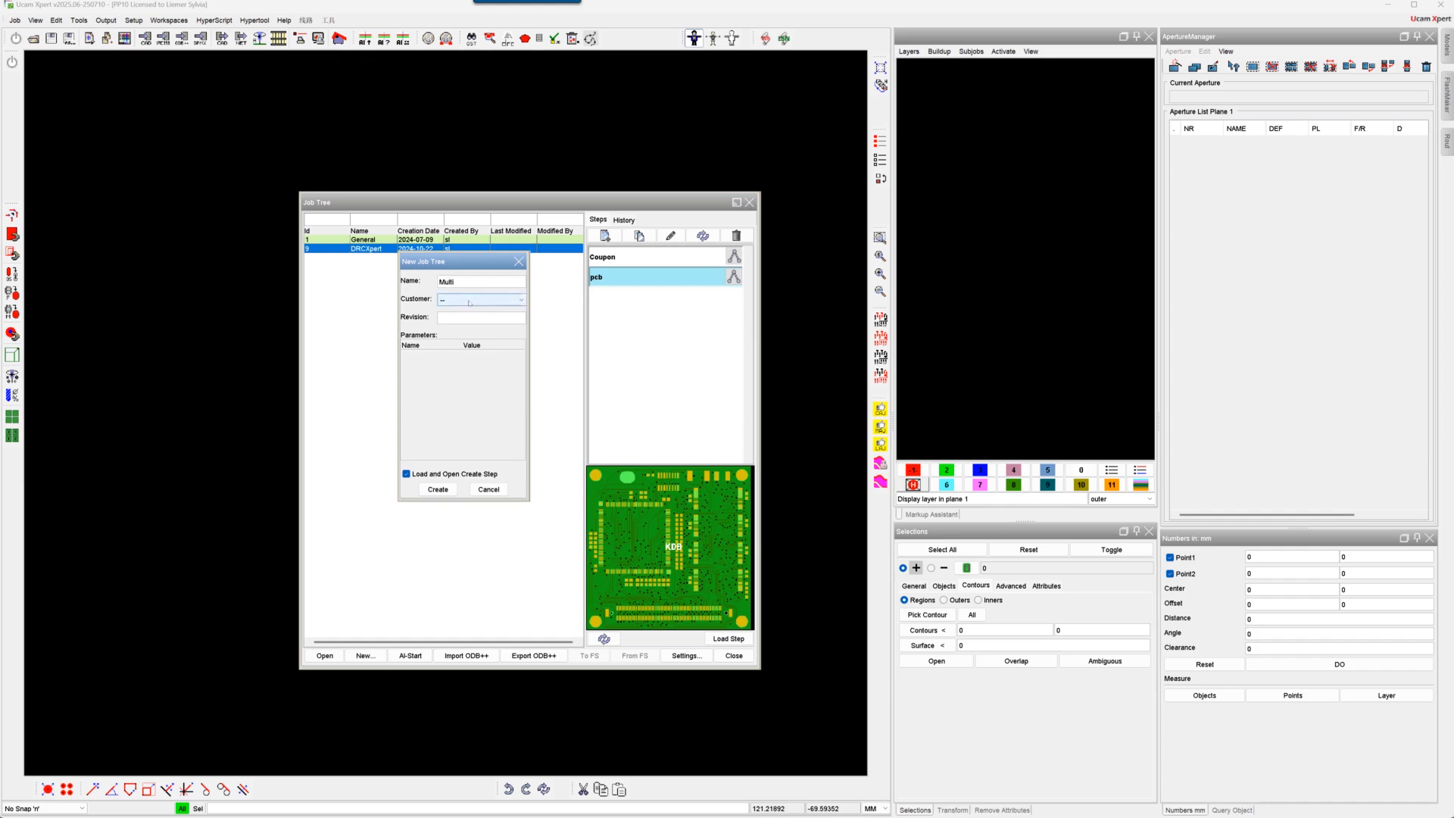
pyautogui.click(469, 300)
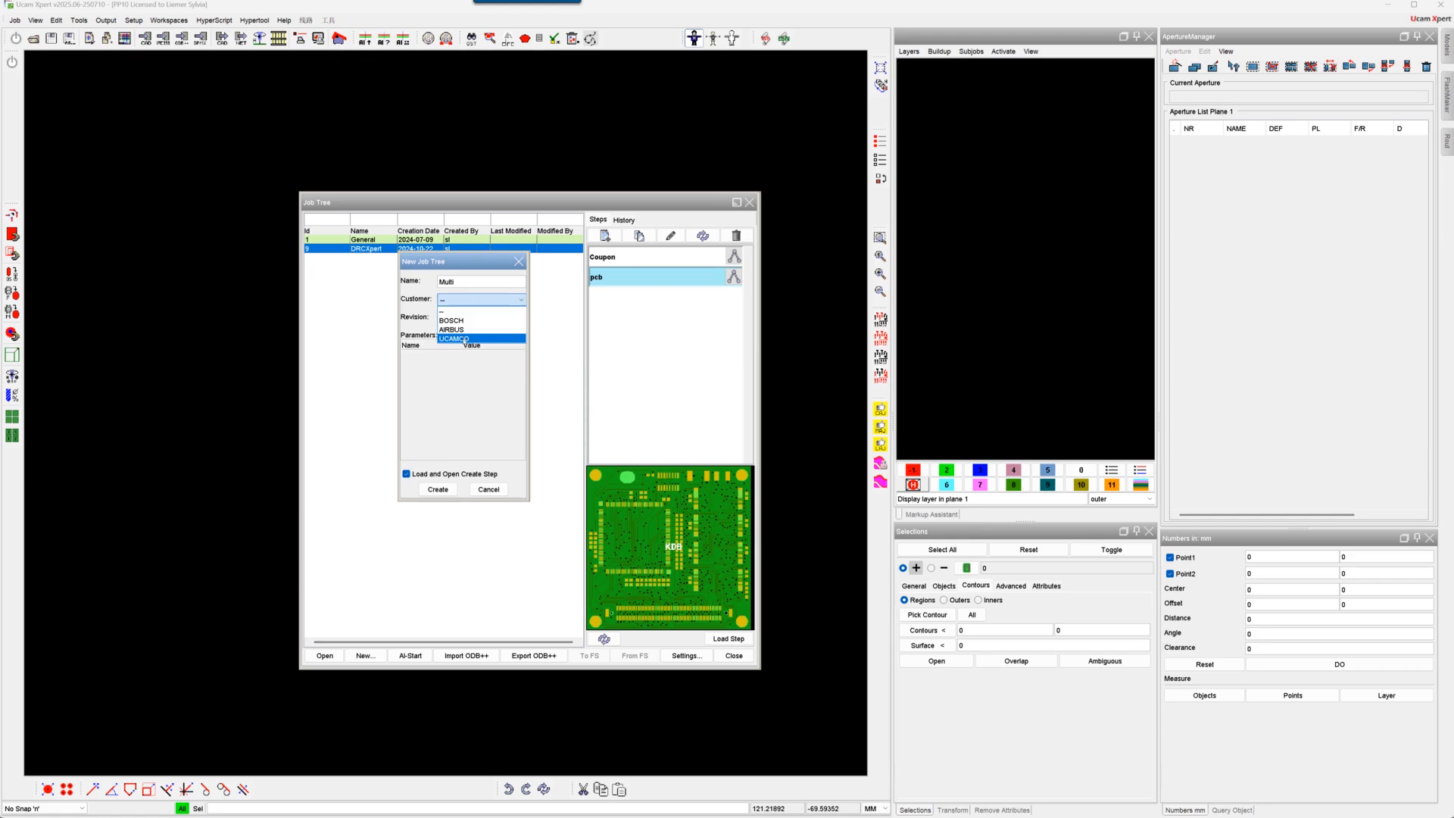
pyautogui.click(468, 338)
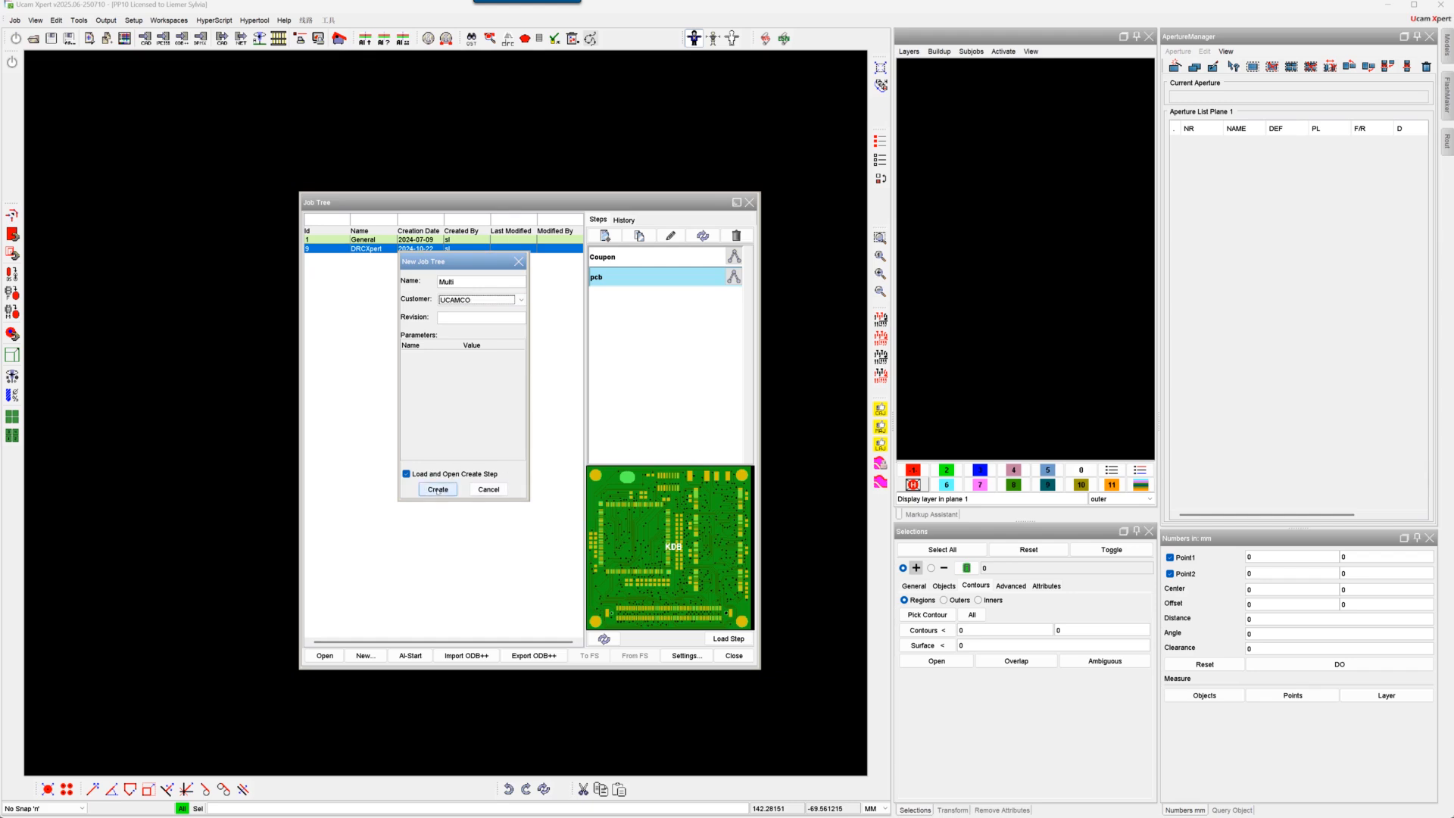
pyautogui.click(438, 489)
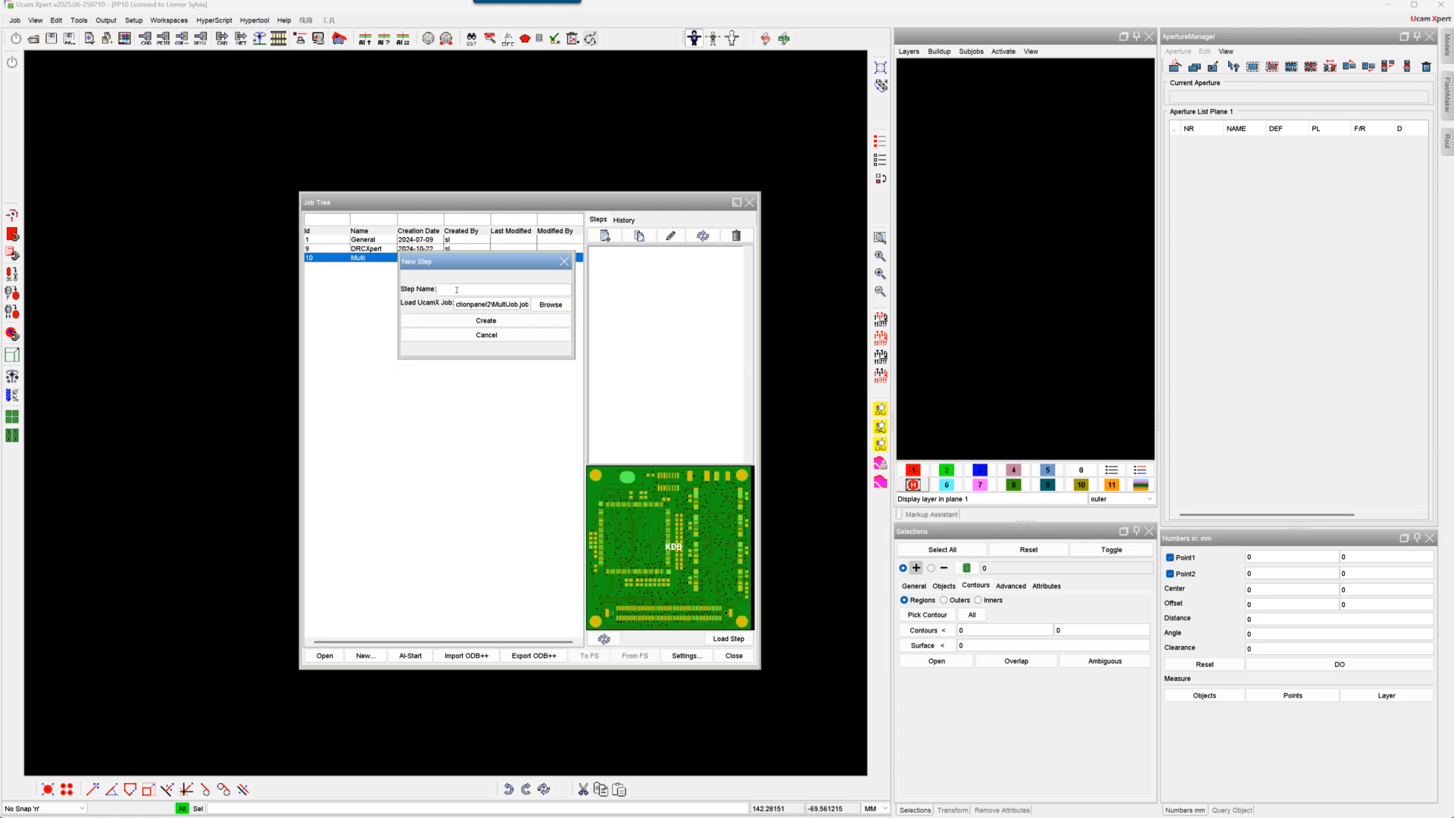
# Step: Create a step named productionpanel in the Multi job from MultiJob.job in the MultiJob\productionpanel2 folder
pyautogui.write('productionpane')
pyautogui.click(550, 306)
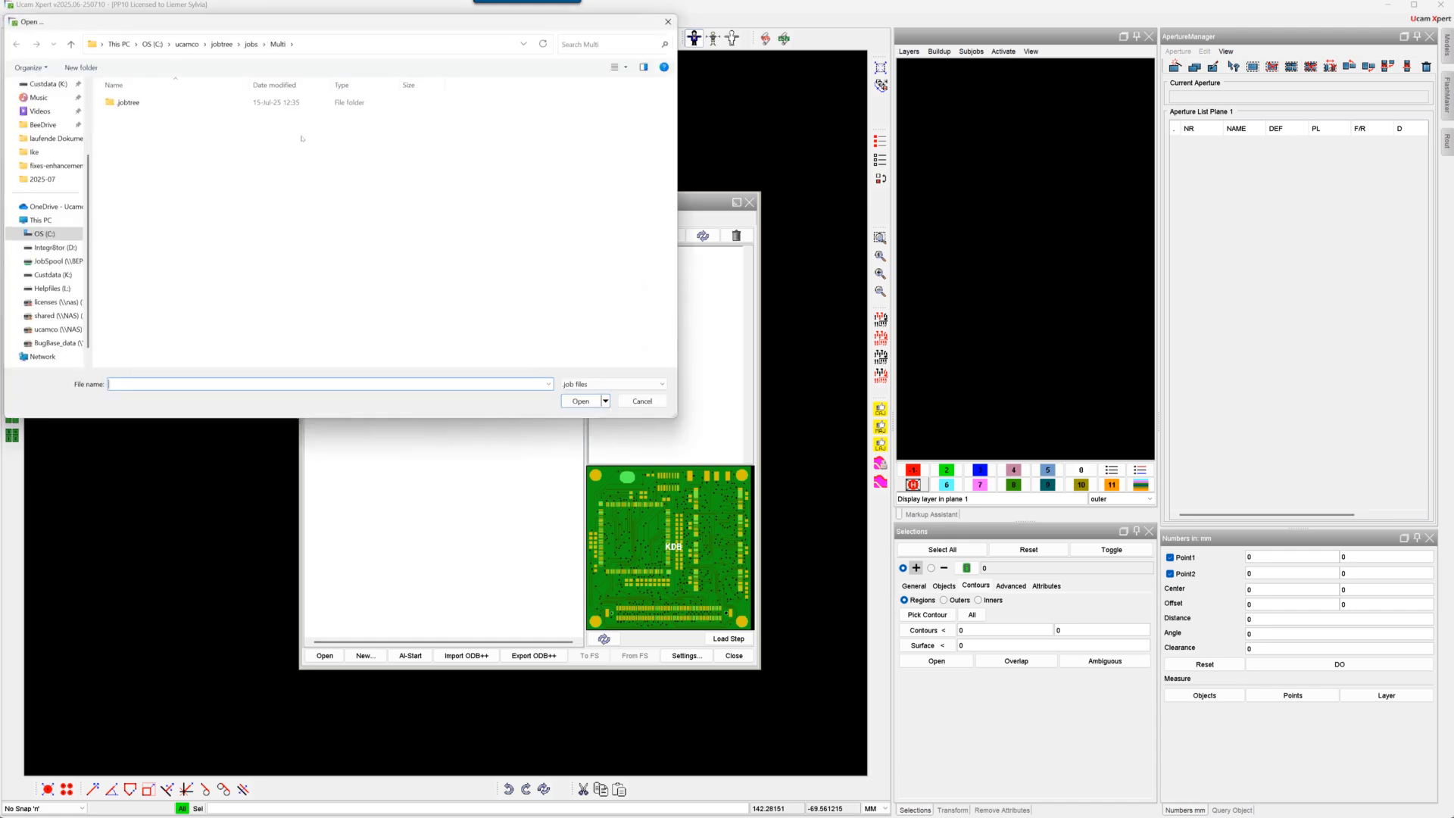
pyautogui.click(222, 44)
pyautogui.doubleClick(129, 114)
pyautogui.click(133, 176)
pyautogui.doubleClick(132, 175)
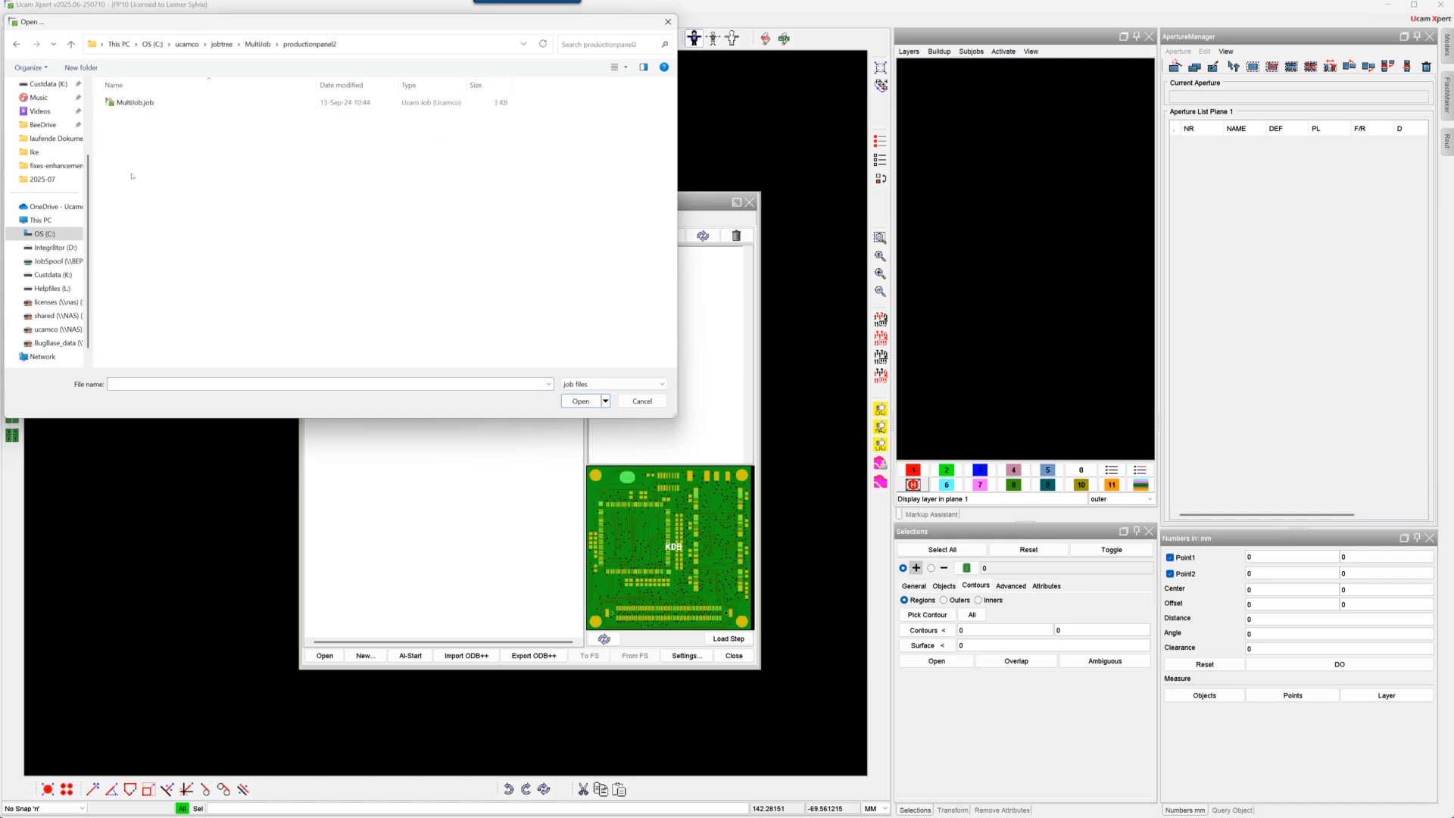
pyautogui.doubleClick(125, 105)
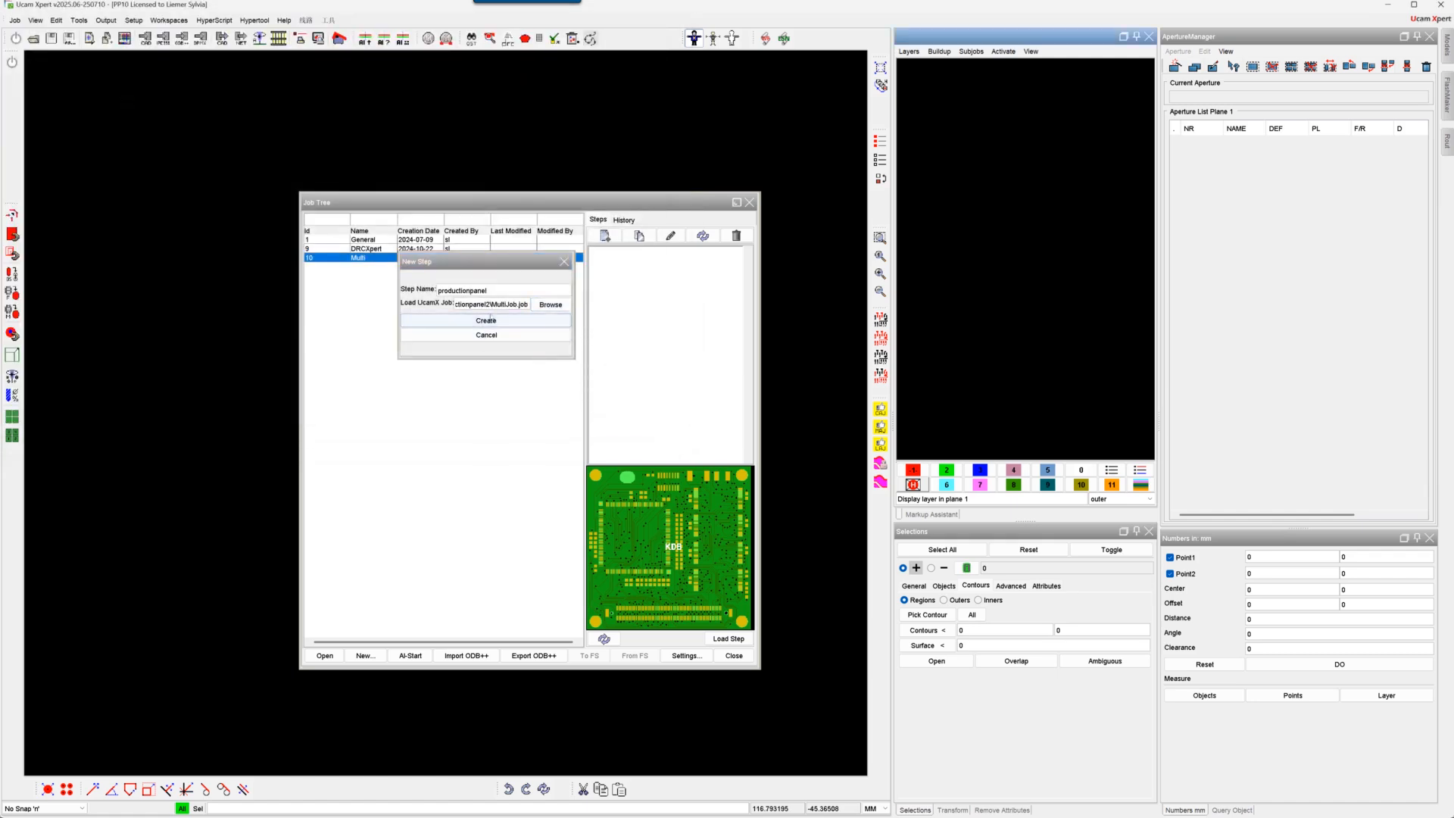
pyautogui.click(487, 320)
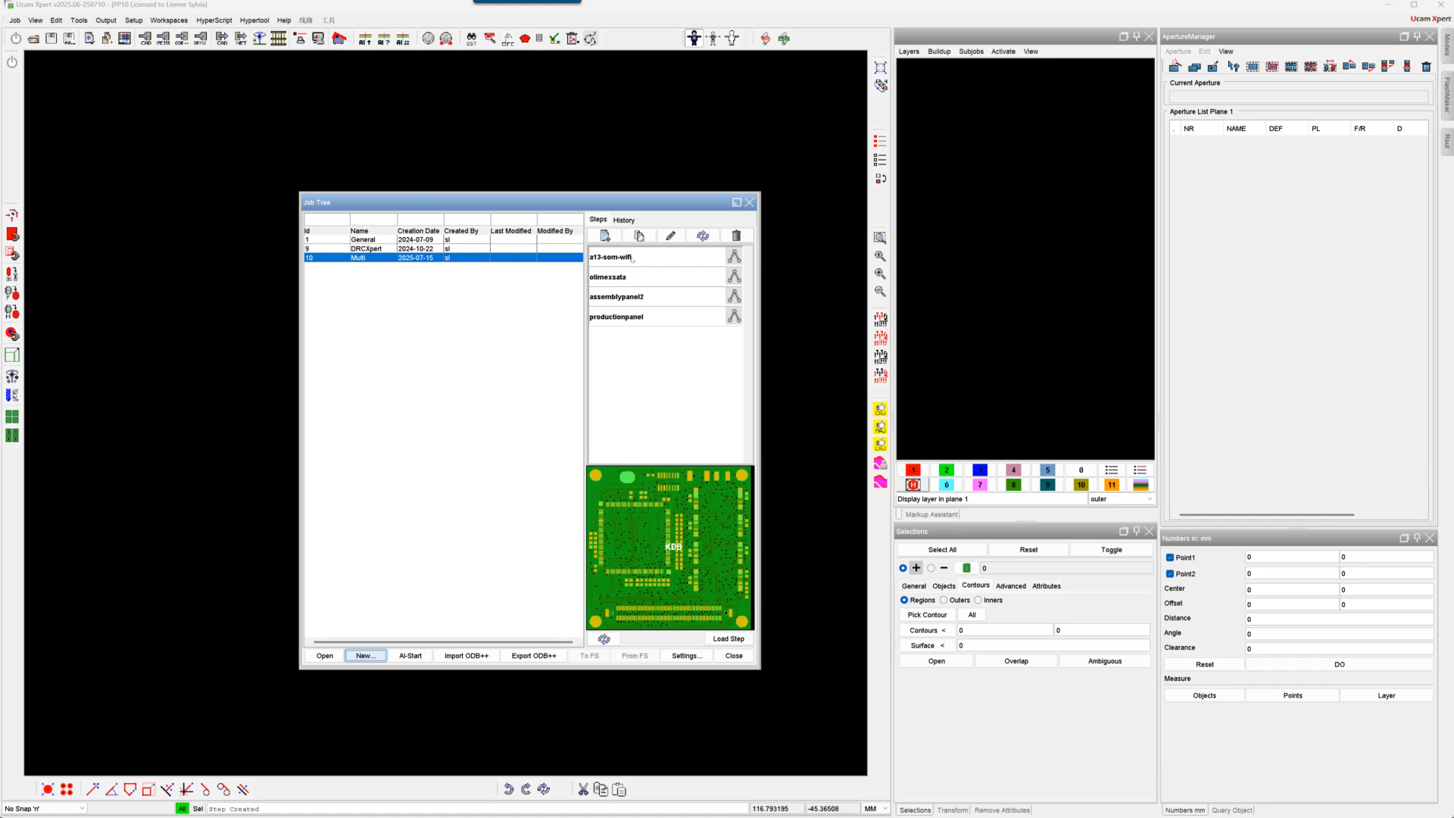
# Step: Preview the Multi job's steps in turn: a13-som-wifi, olimexsata, assemblypanel2 and productionpanel
pyautogui.click(636, 256)
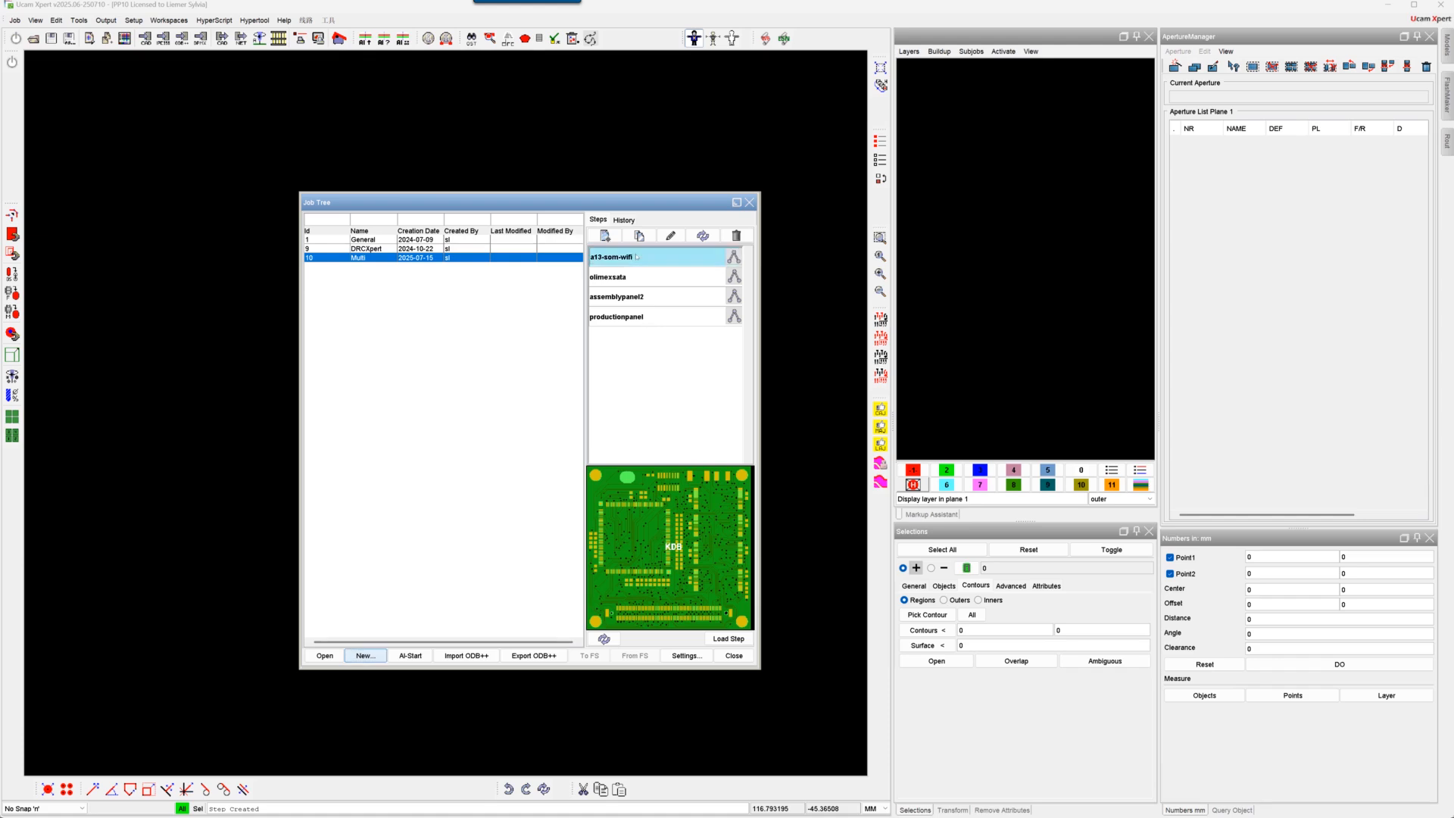
pyautogui.click(633, 281)
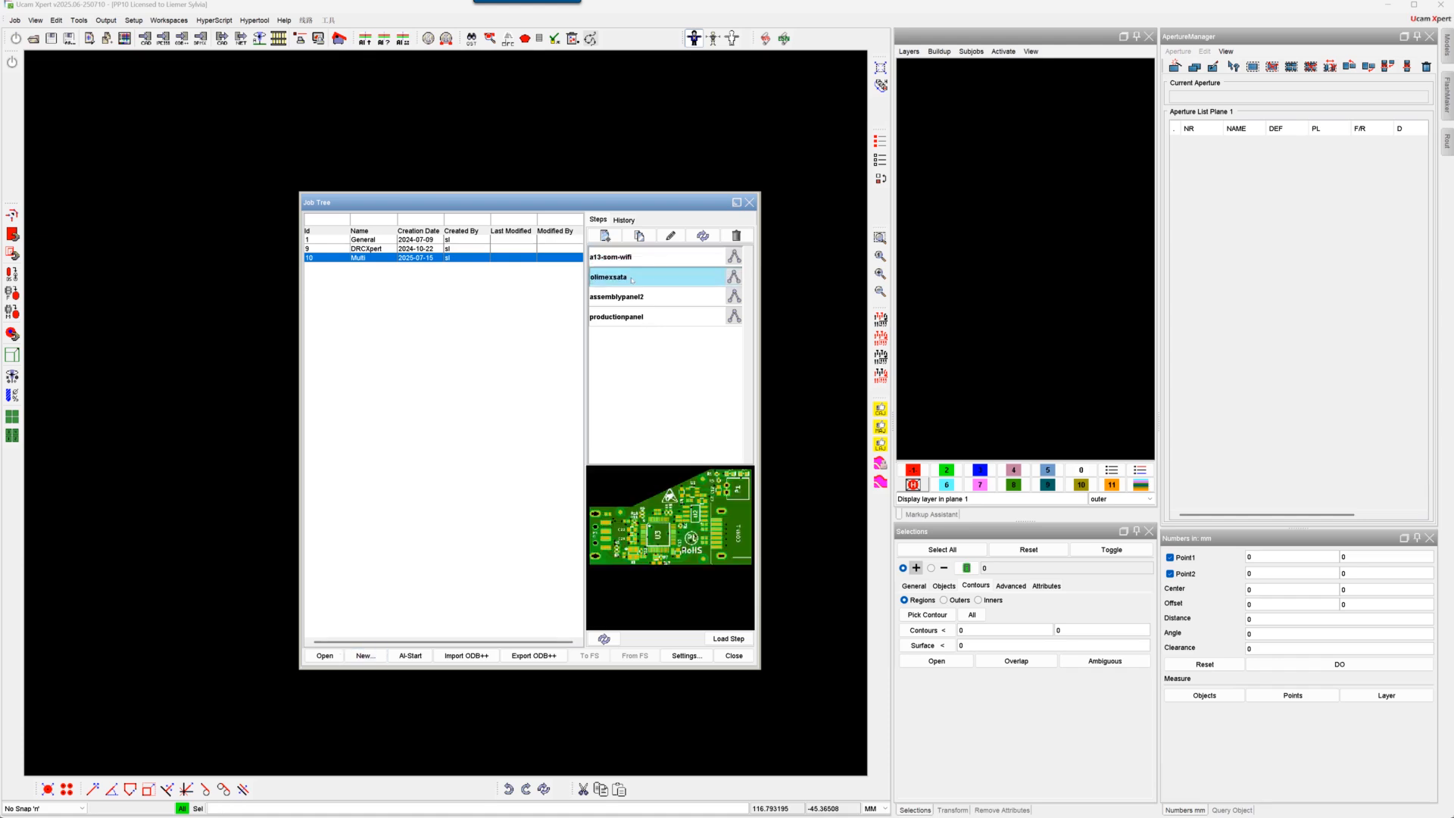
pyautogui.click(643, 300)
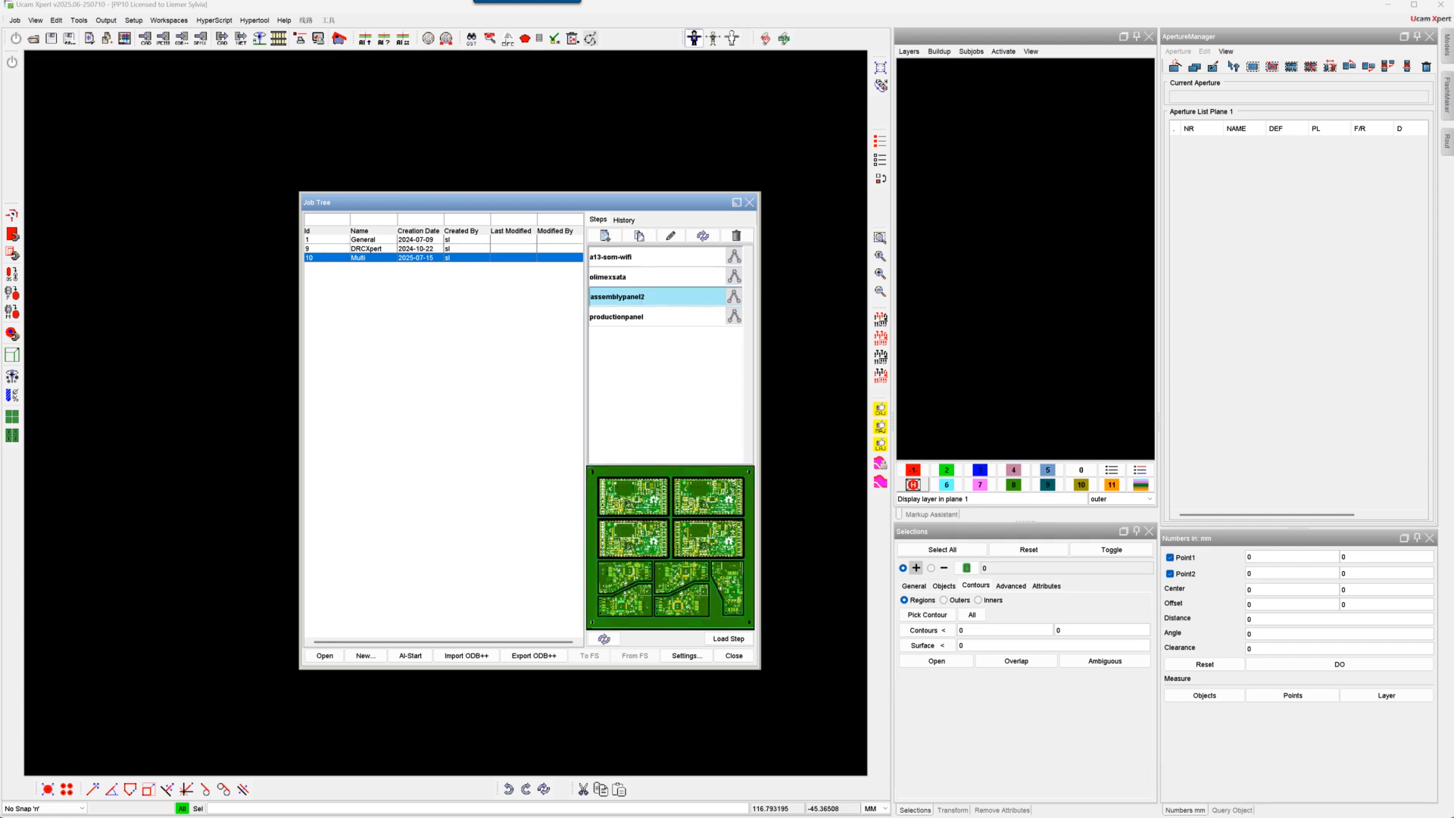
pyautogui.click(637, 318)
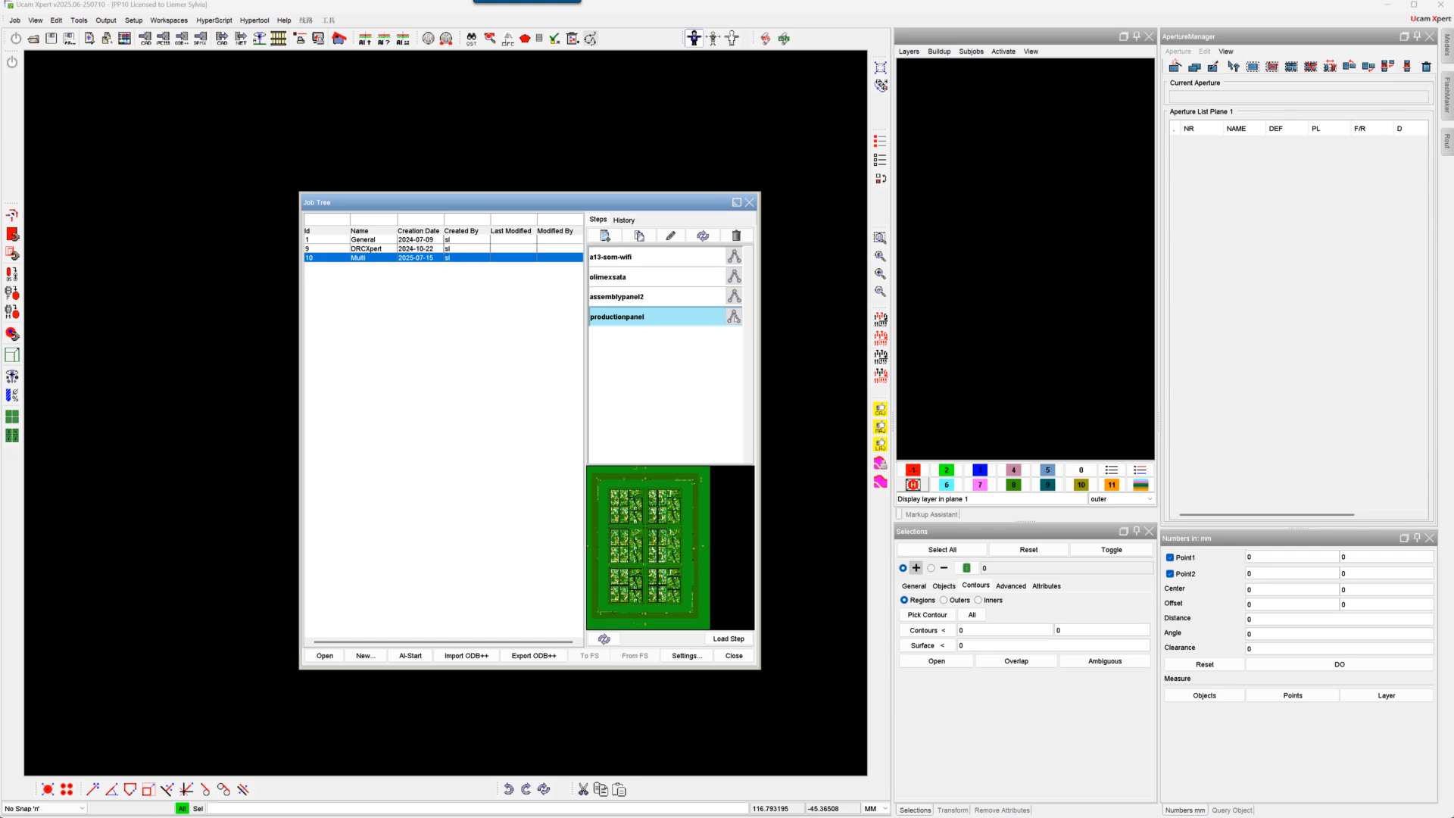
# Step: Inspect the step relations of productionpanel and assemblypanel2, and close the relations window
pyautogui.click(733, 316)
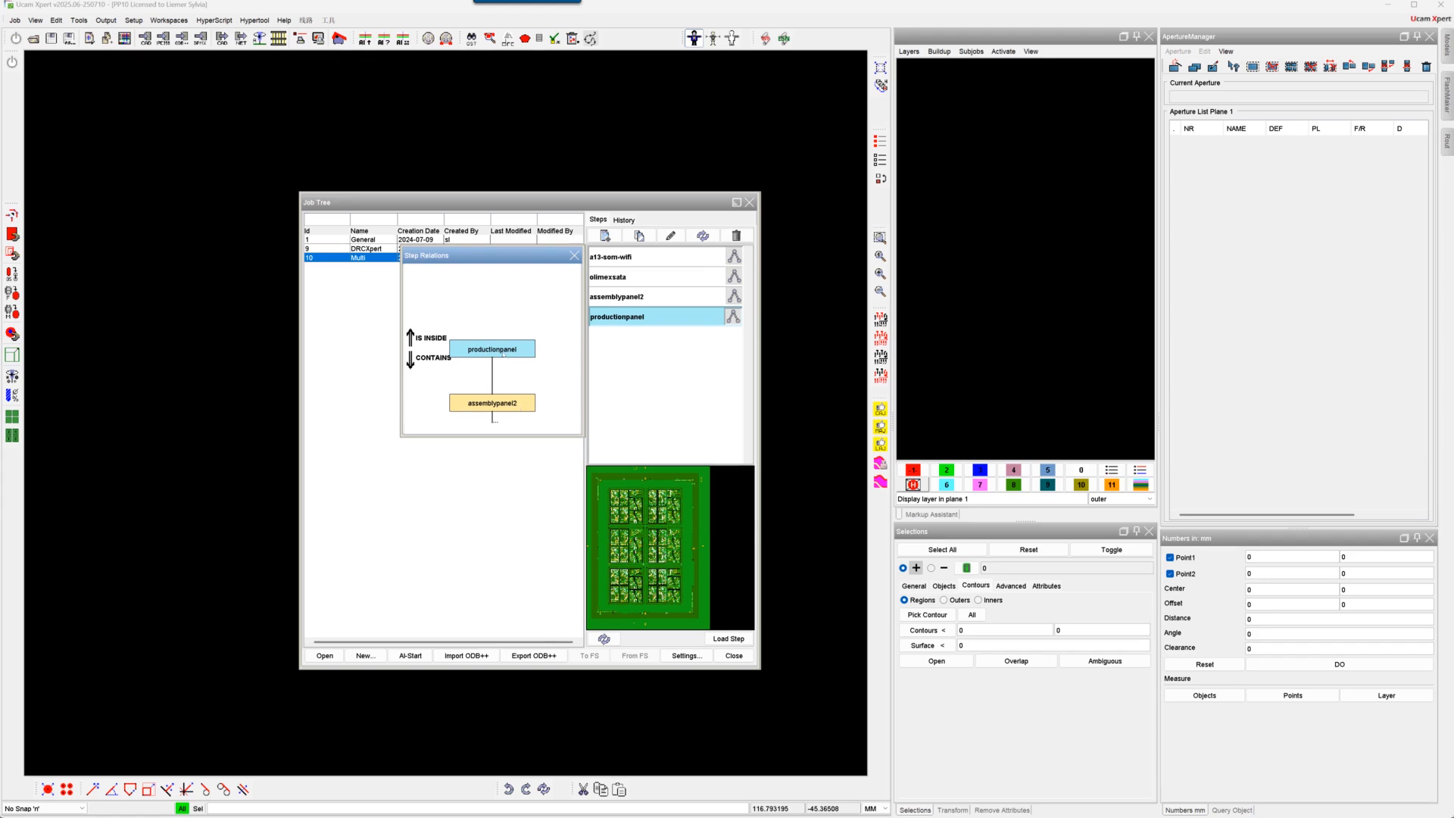
pyautogui.click(734, 296)
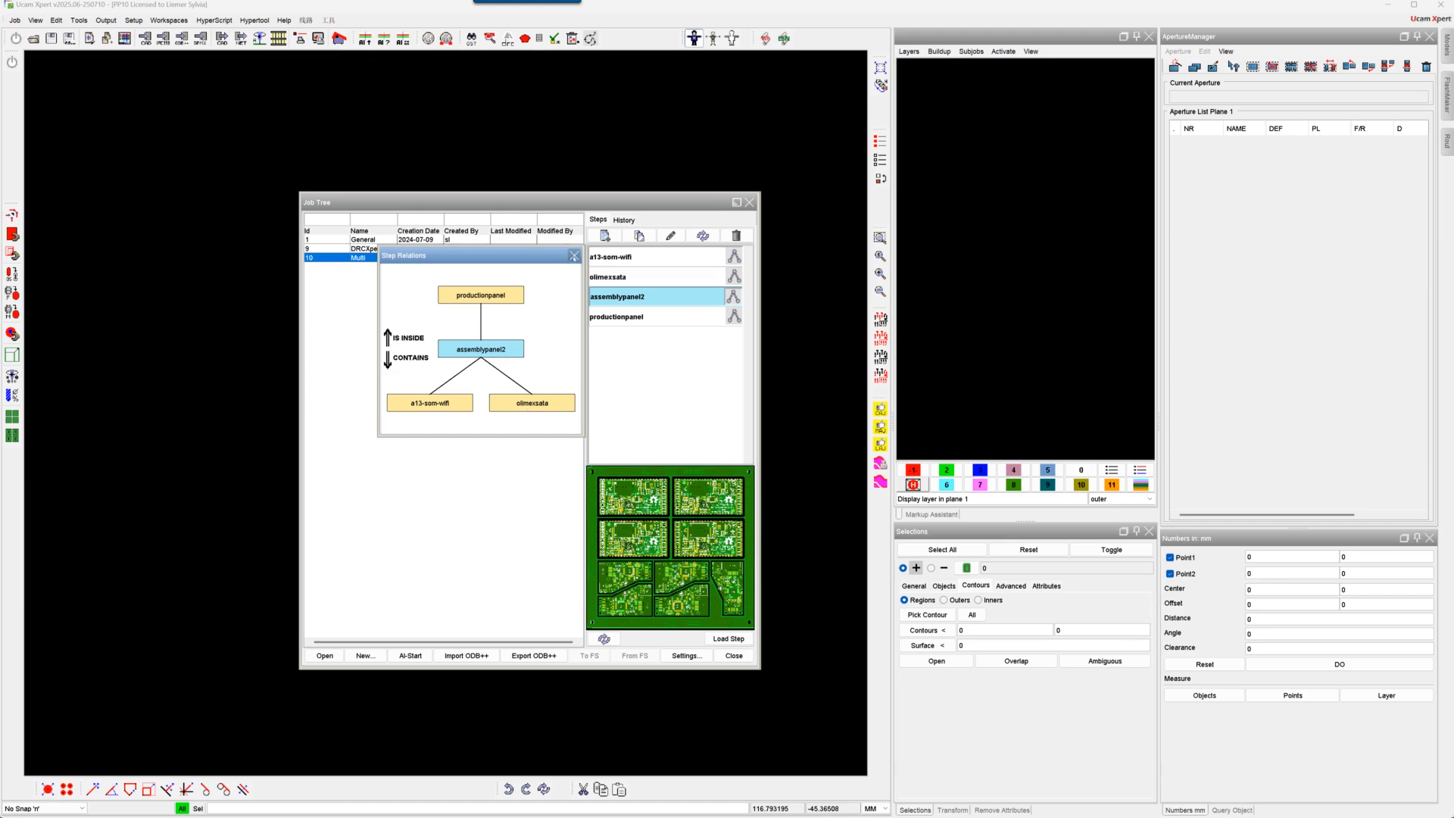
pyautogui.click(574, 256)
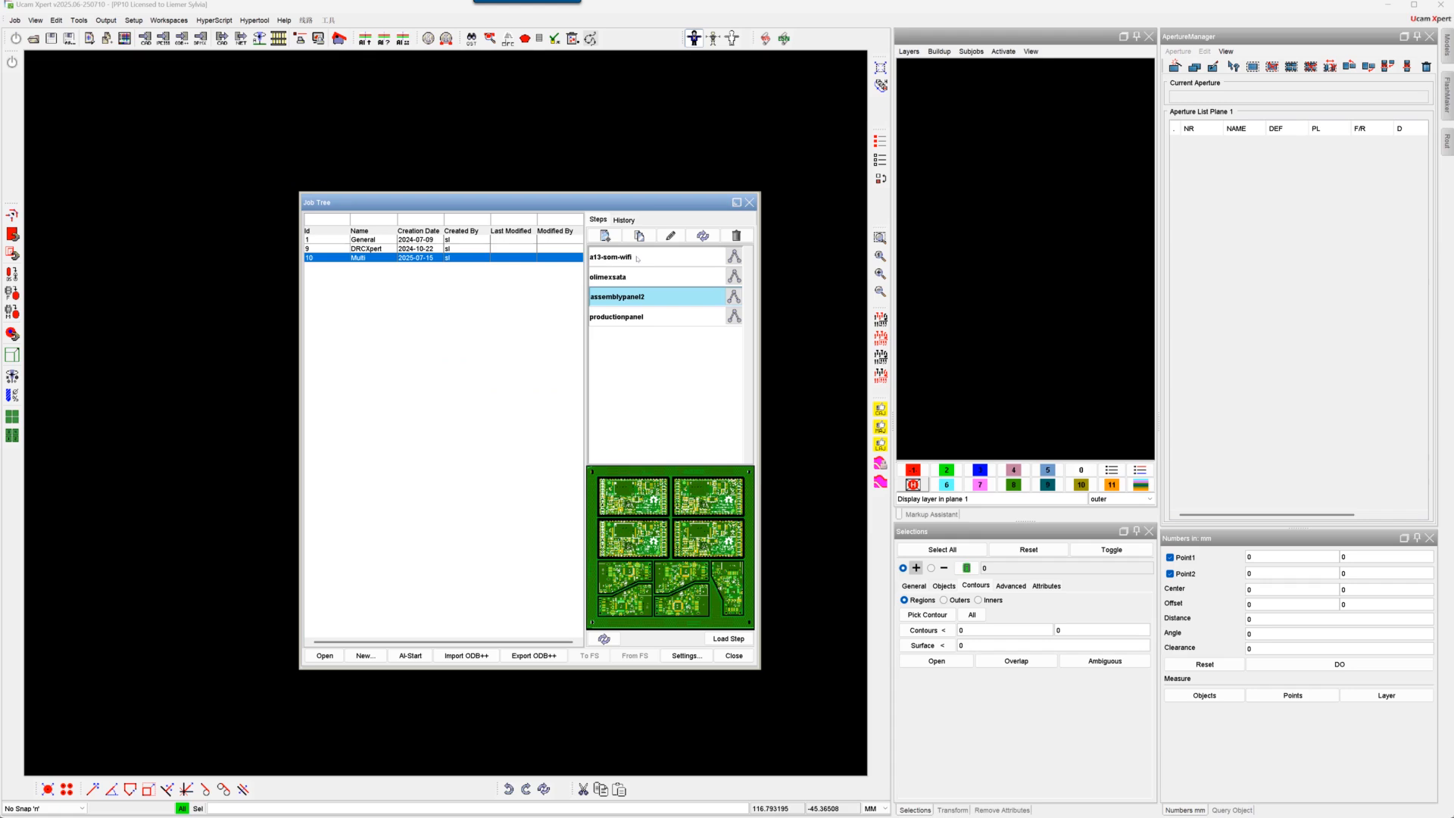
# Step: Load the olimexsata step of the Multi job into the workspace
pyautogui.doubleClick(636, 276)
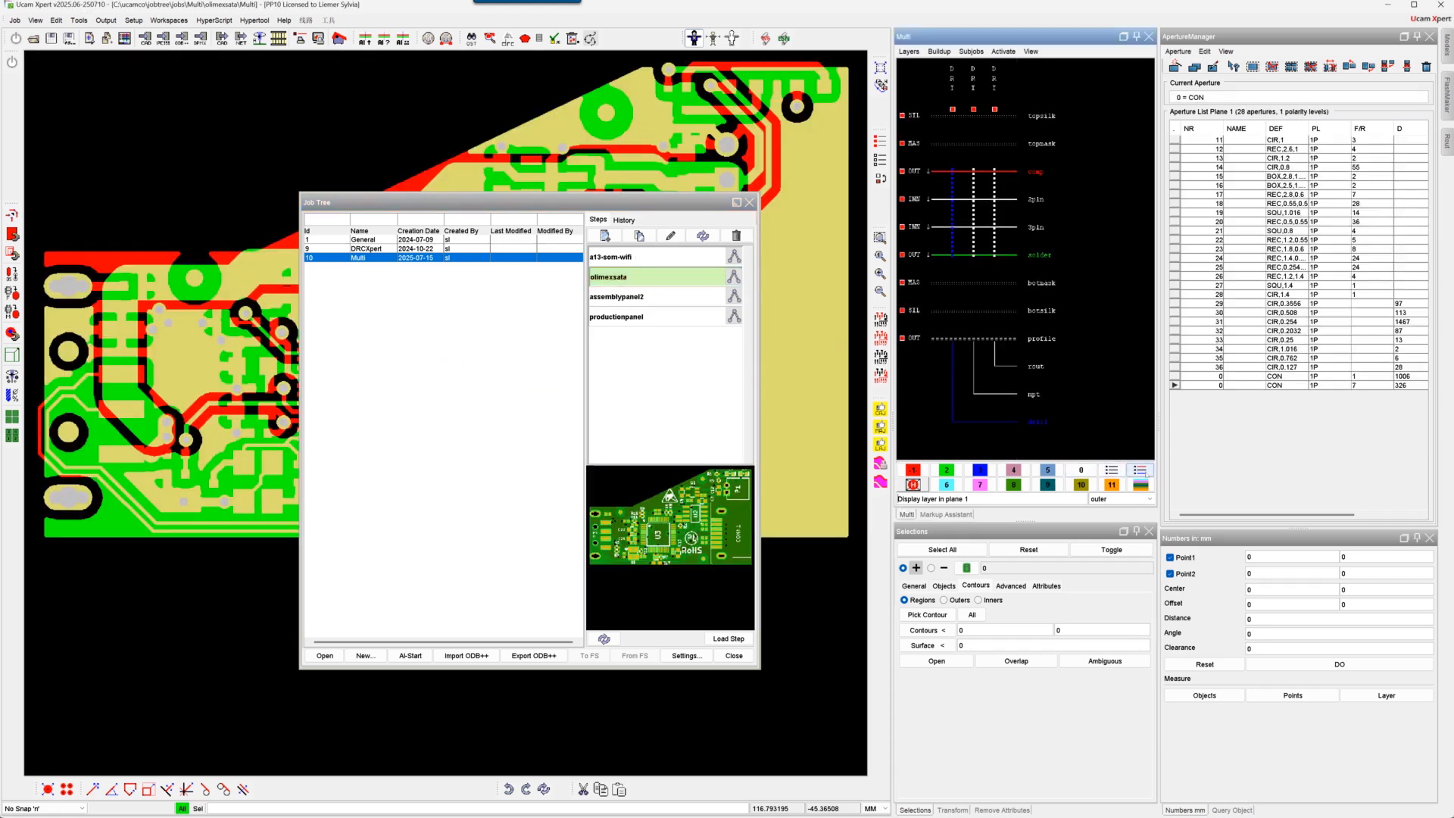
# Step: Display only the comp layer of the olimexsata step and delete all of its contour regions
pyautogui.click(1120, 471)
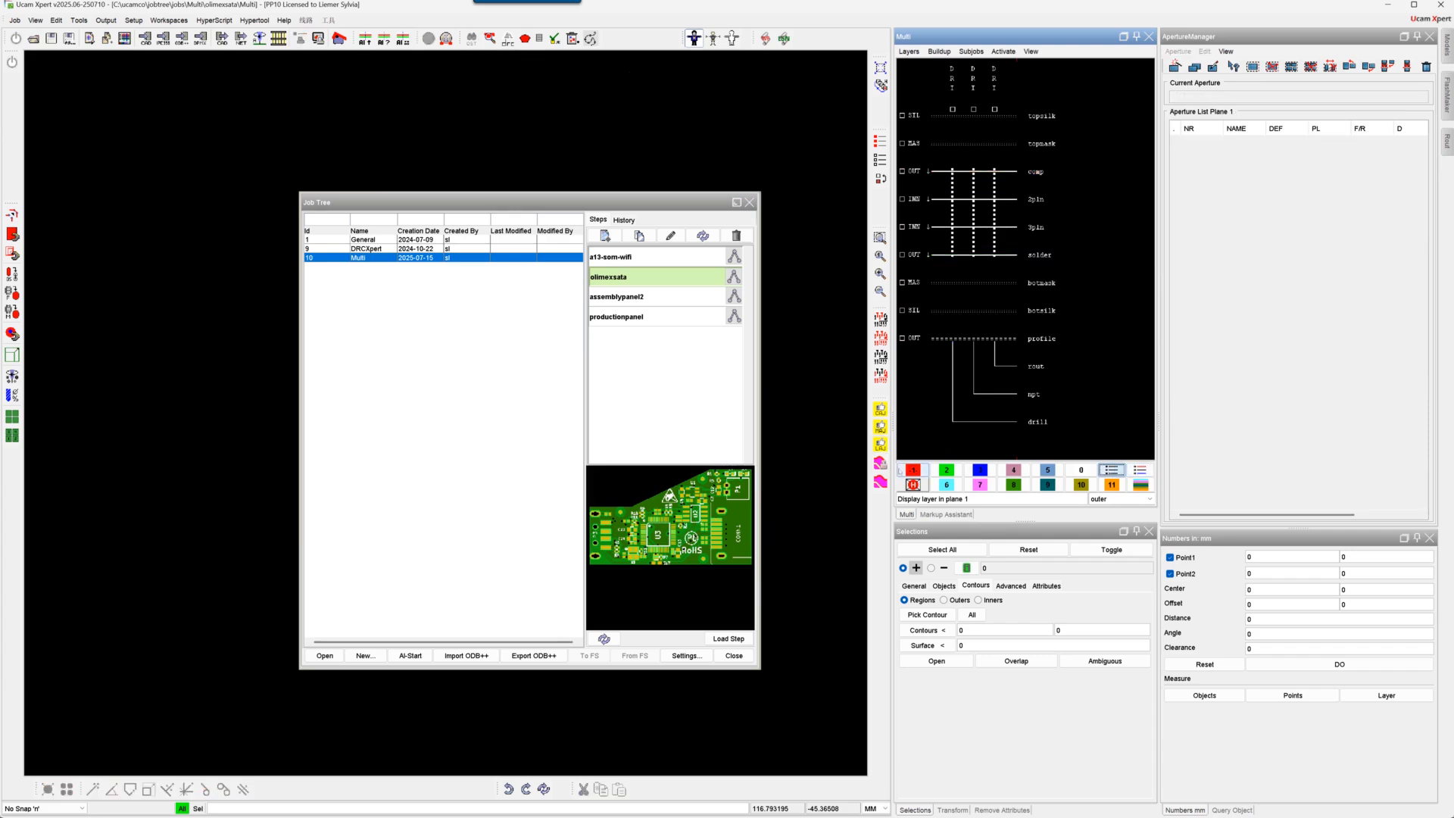
pyautogui.click(1035, 170)
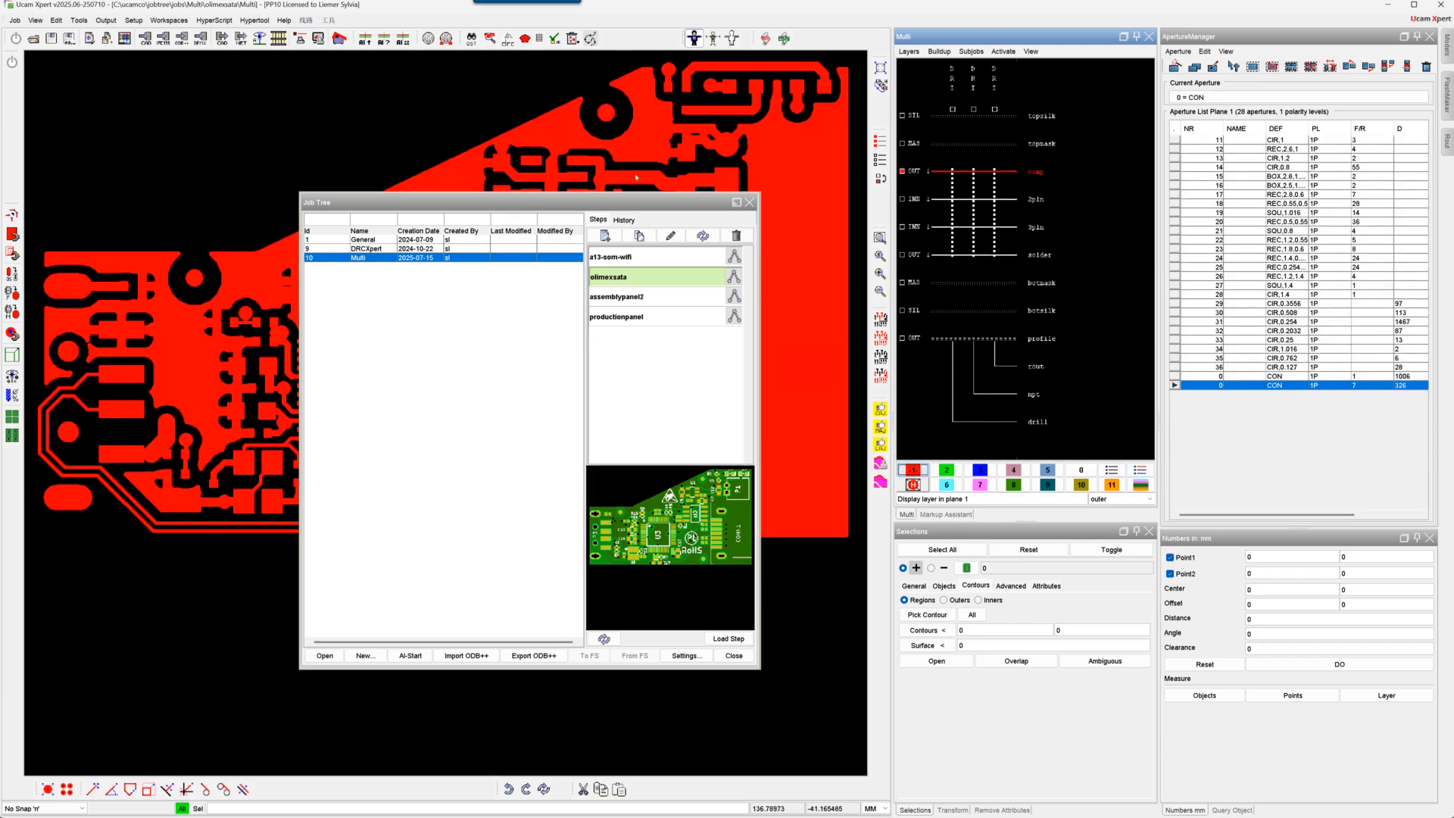
pyautogui.moveTo(578, 545); pyautogui.dragTo(578, 546)
pyautogui.click(972, 614)
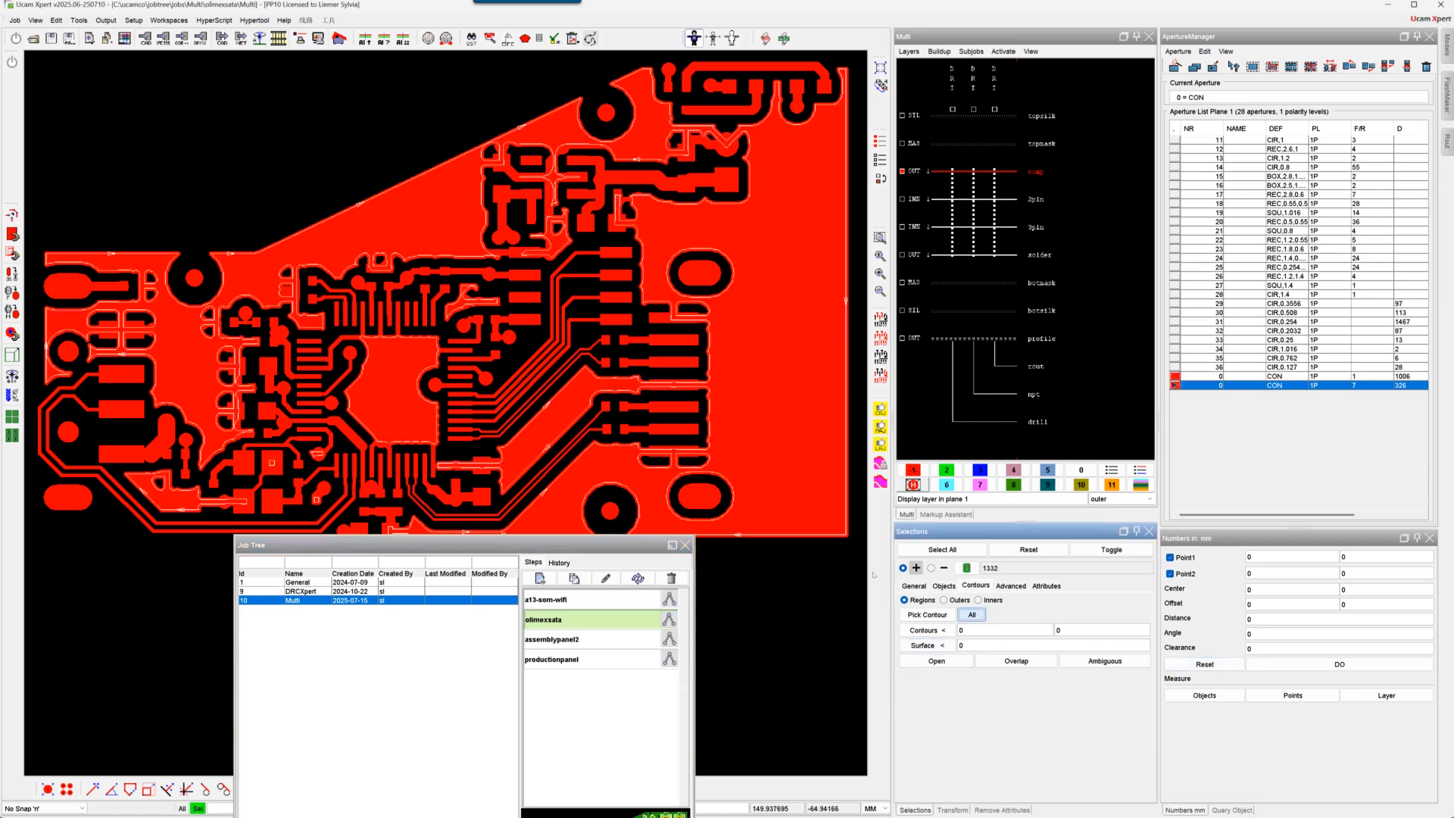
pyautogui.press('Delete')
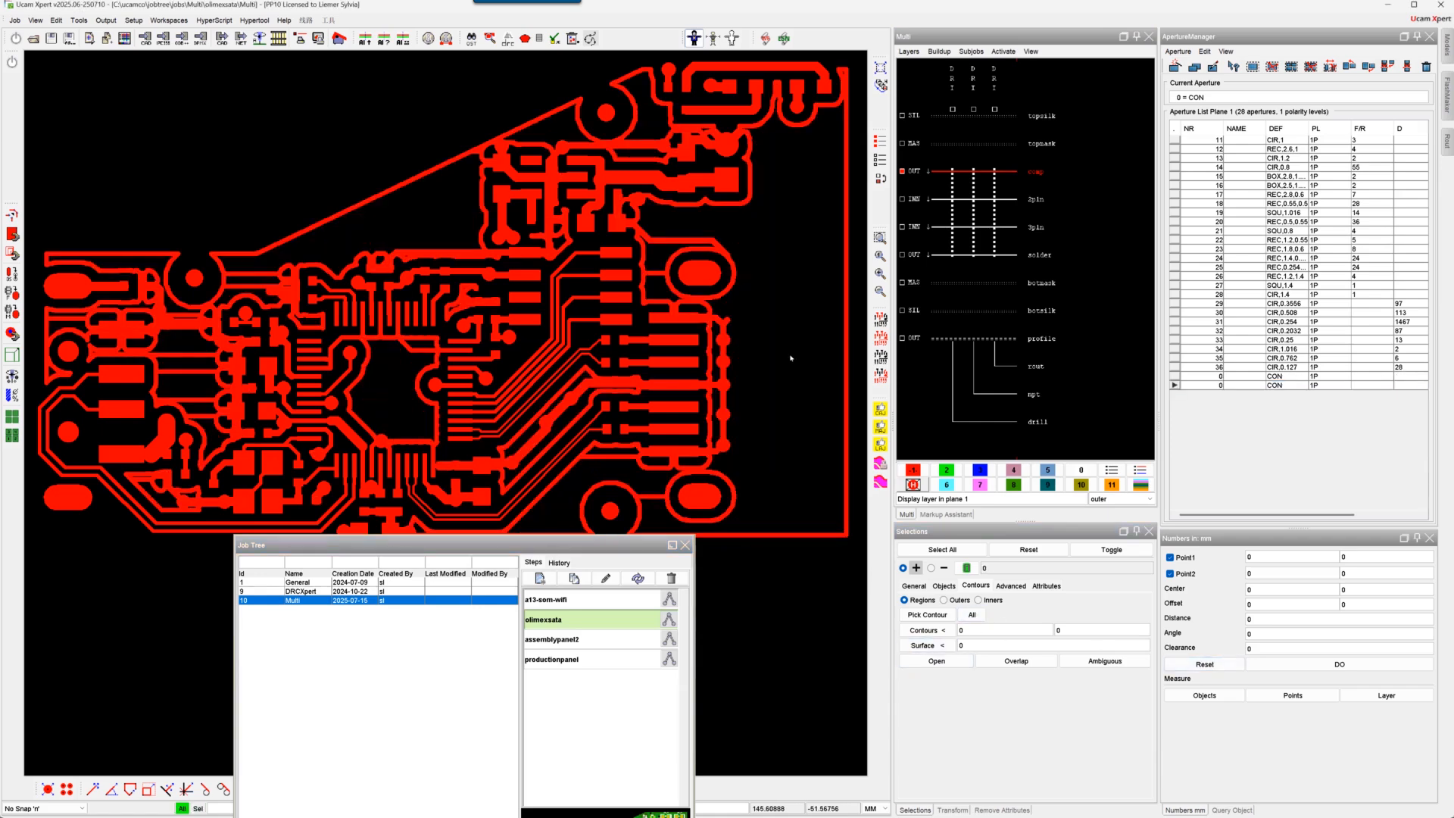
# Step: Load the productionpanel step, display only its comp layer, and inspect the olimexsata boards placed in the panel
pyautogui.doubleClick(570, 660)
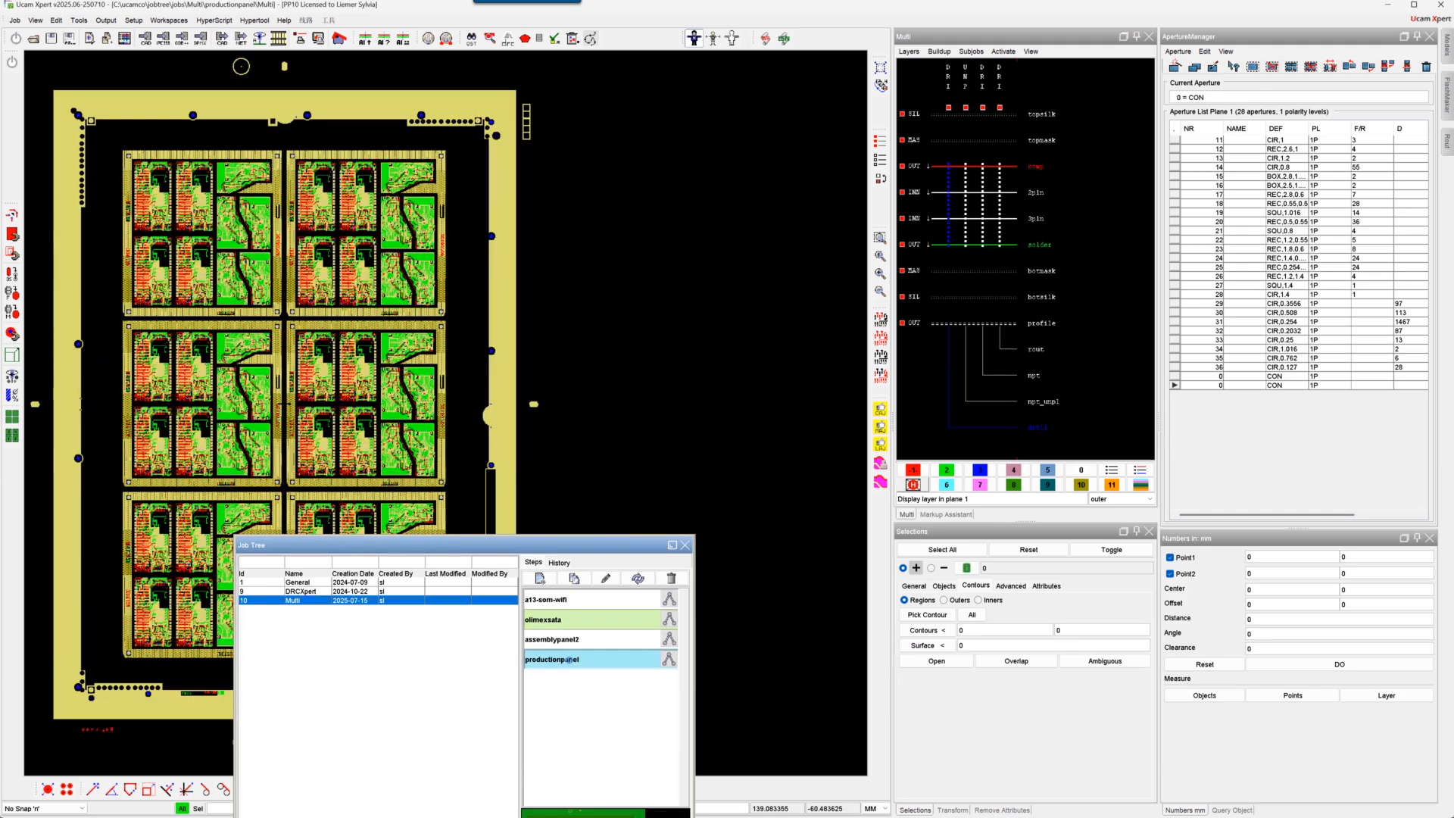
pyautogui.click(1139, 469)
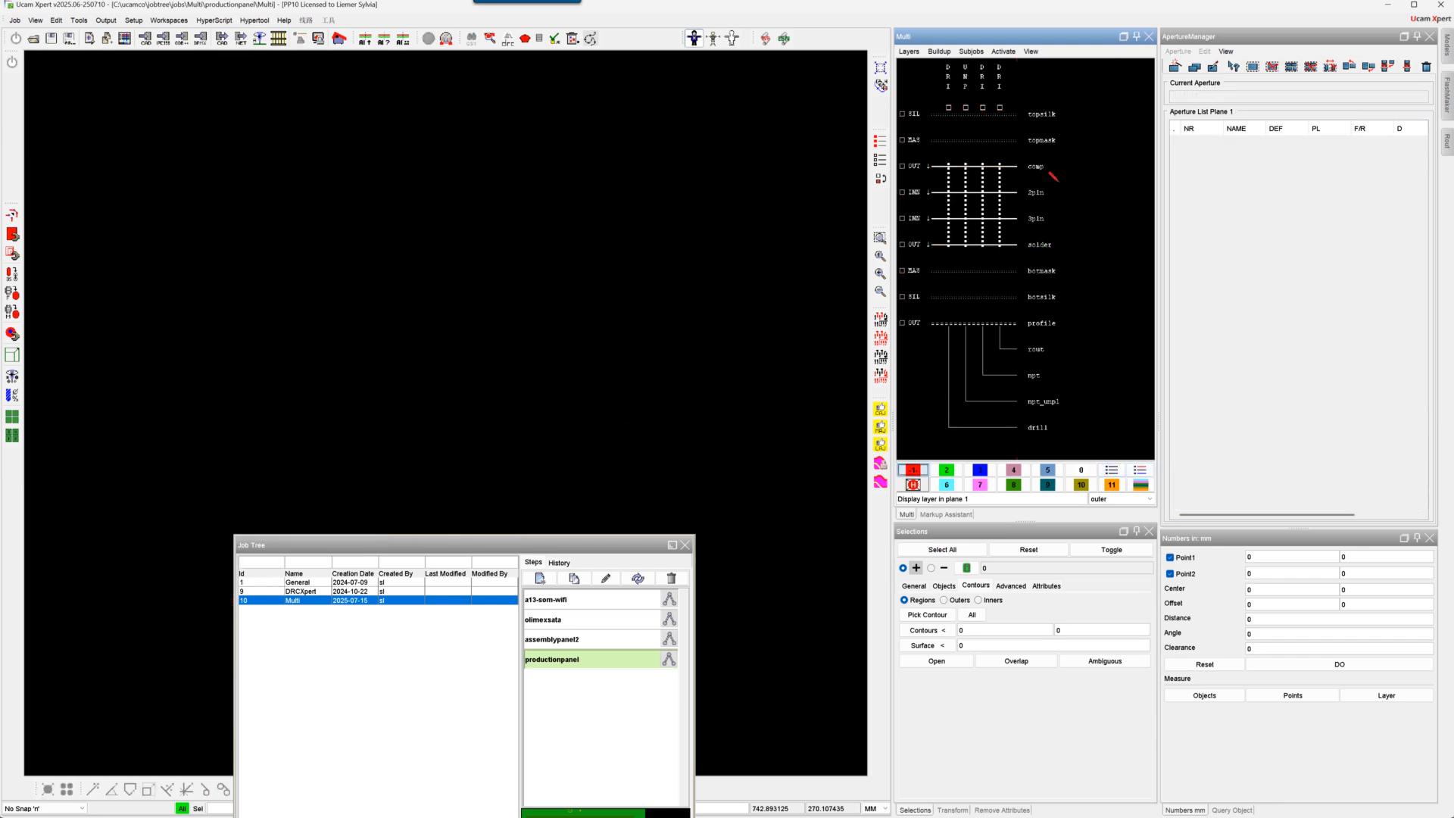
pyautogui.click(1034, 167)
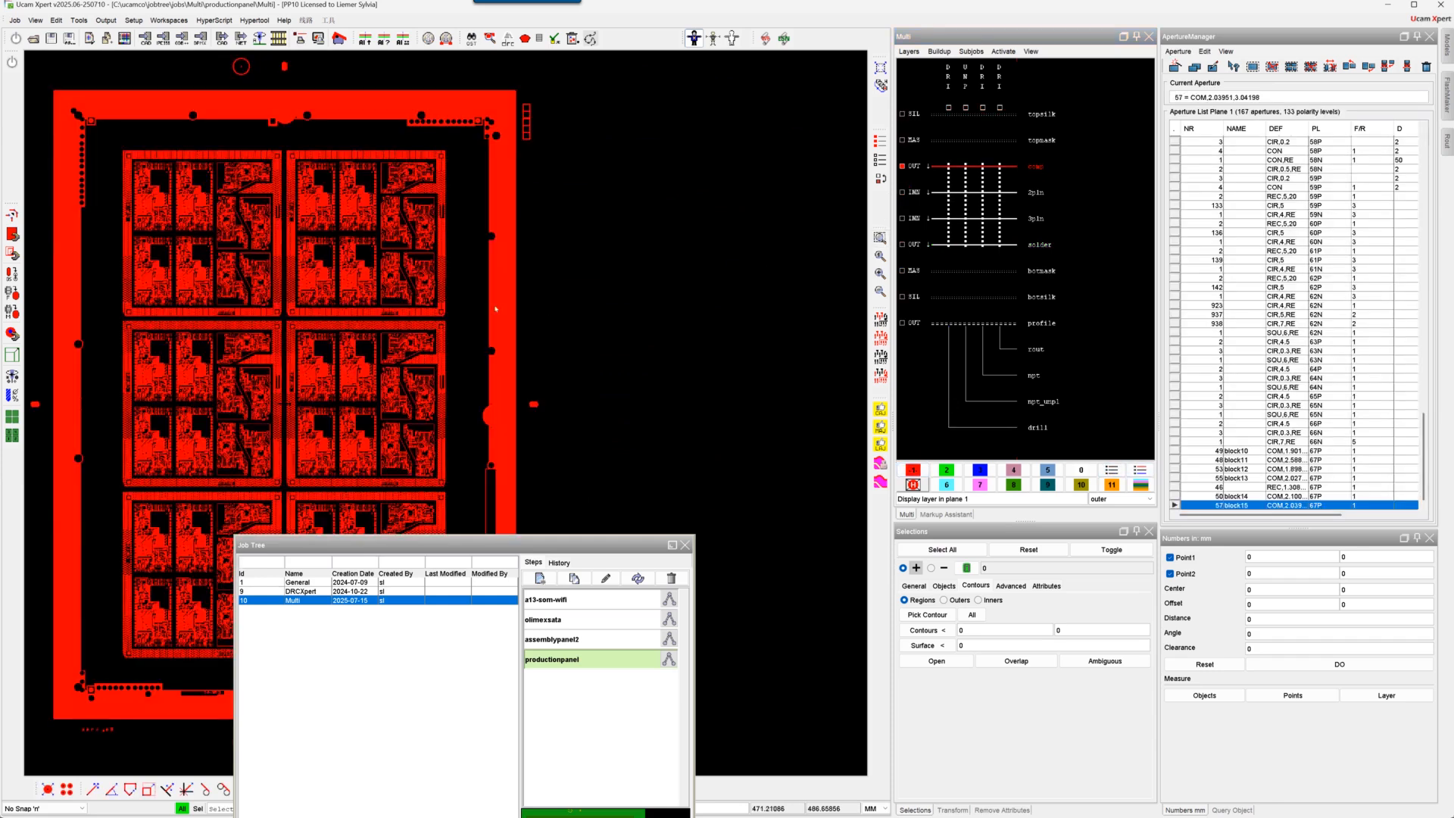
pyautogui.scroll(5, 456, 384)
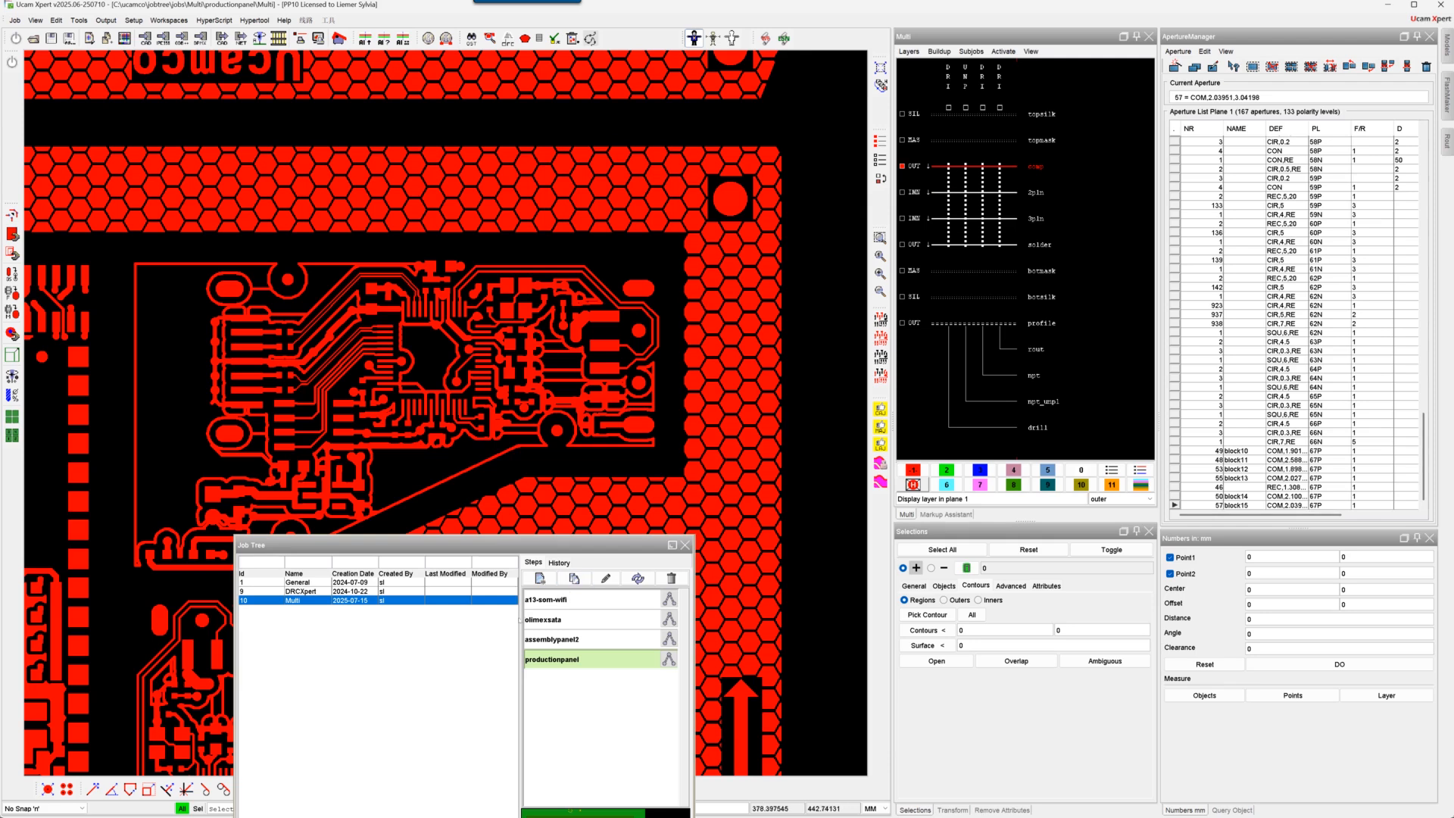
# Step: Reload the olimexsata step of the Multi job and display only its comp layer in plane 1
pyautogui.doubleClick(552, 620)
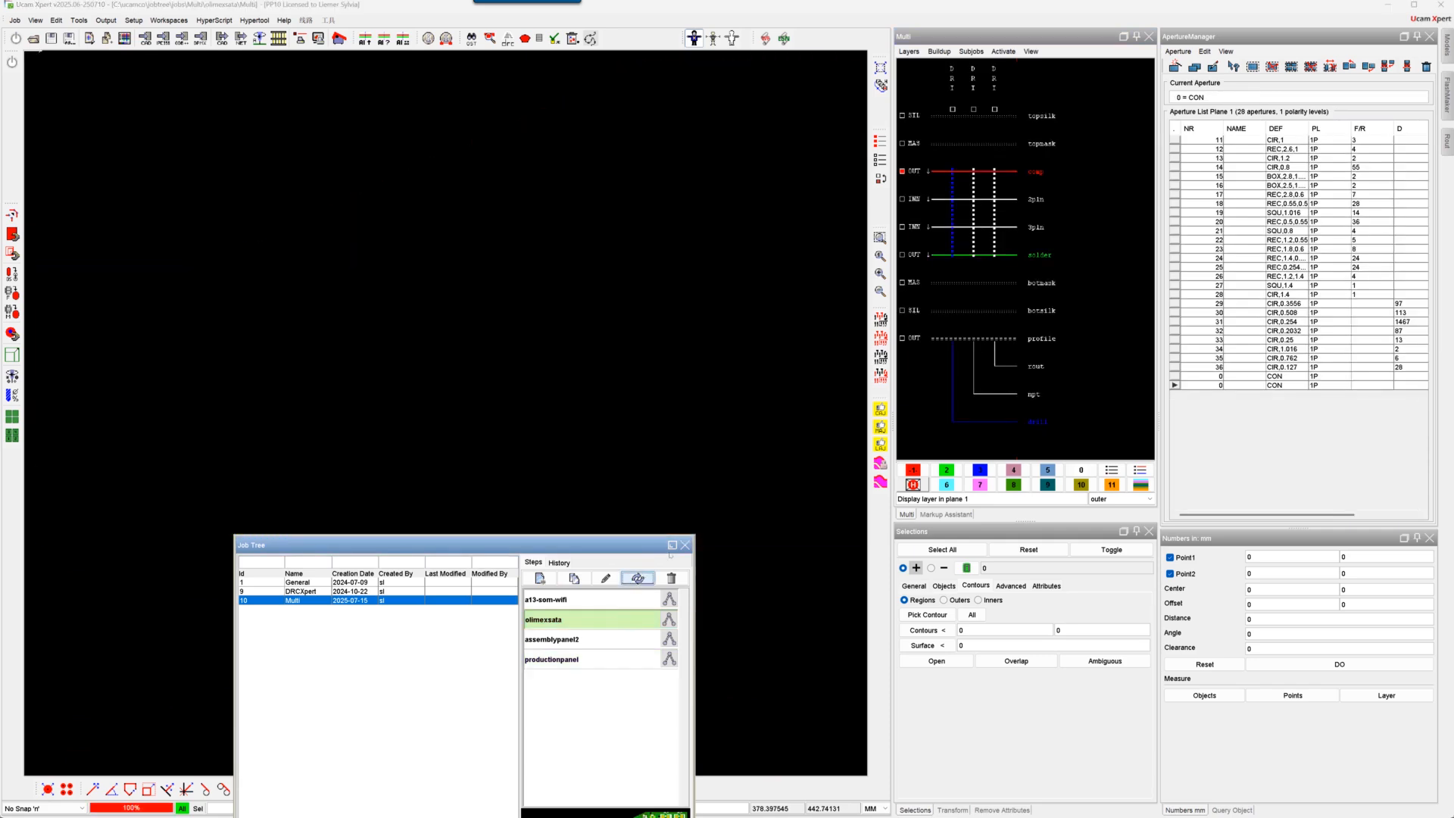
pyautogui.click(1111, 470)
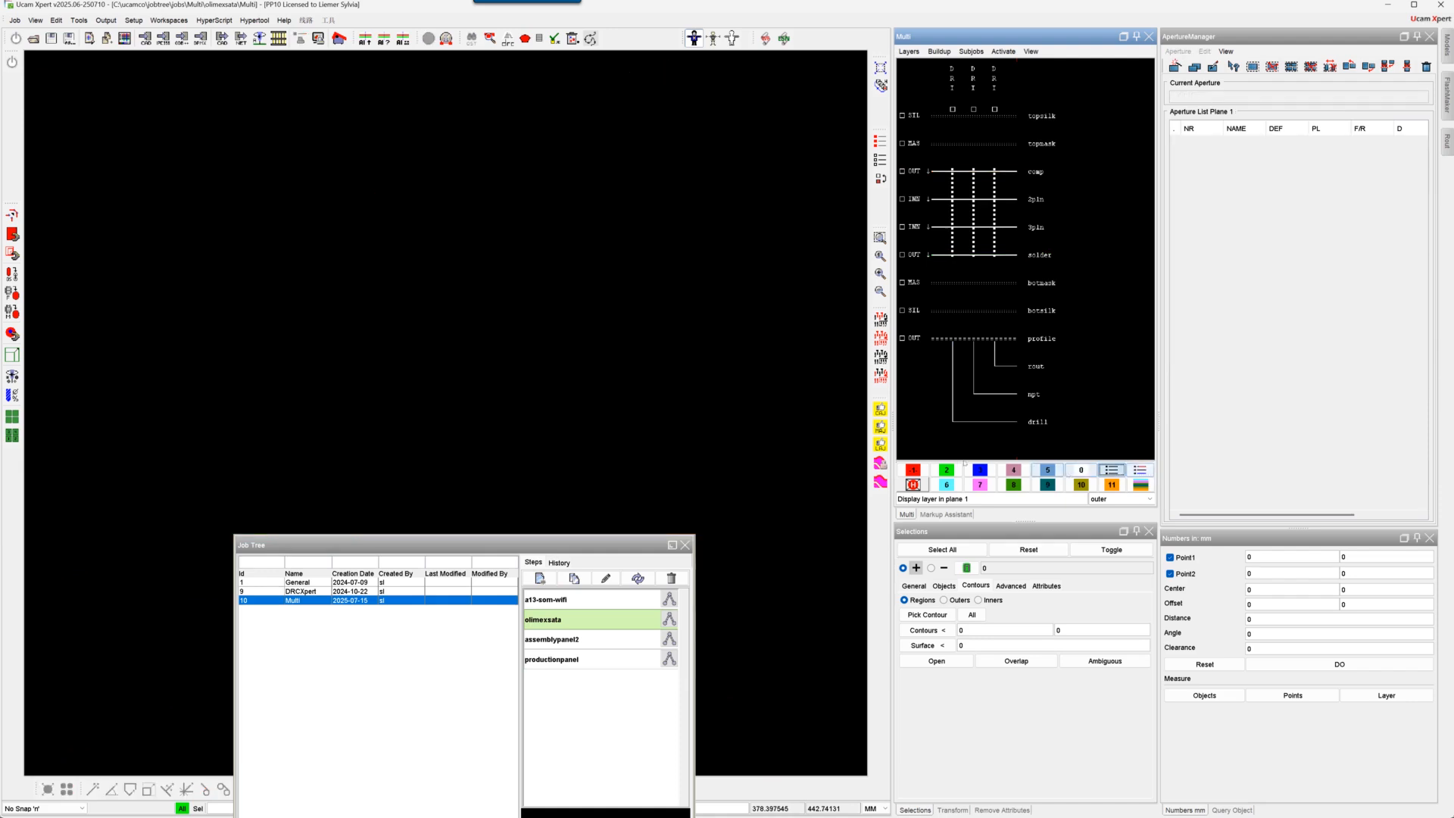
pyautogui.click(911, 471)
pyautogui.click(1029, 170)
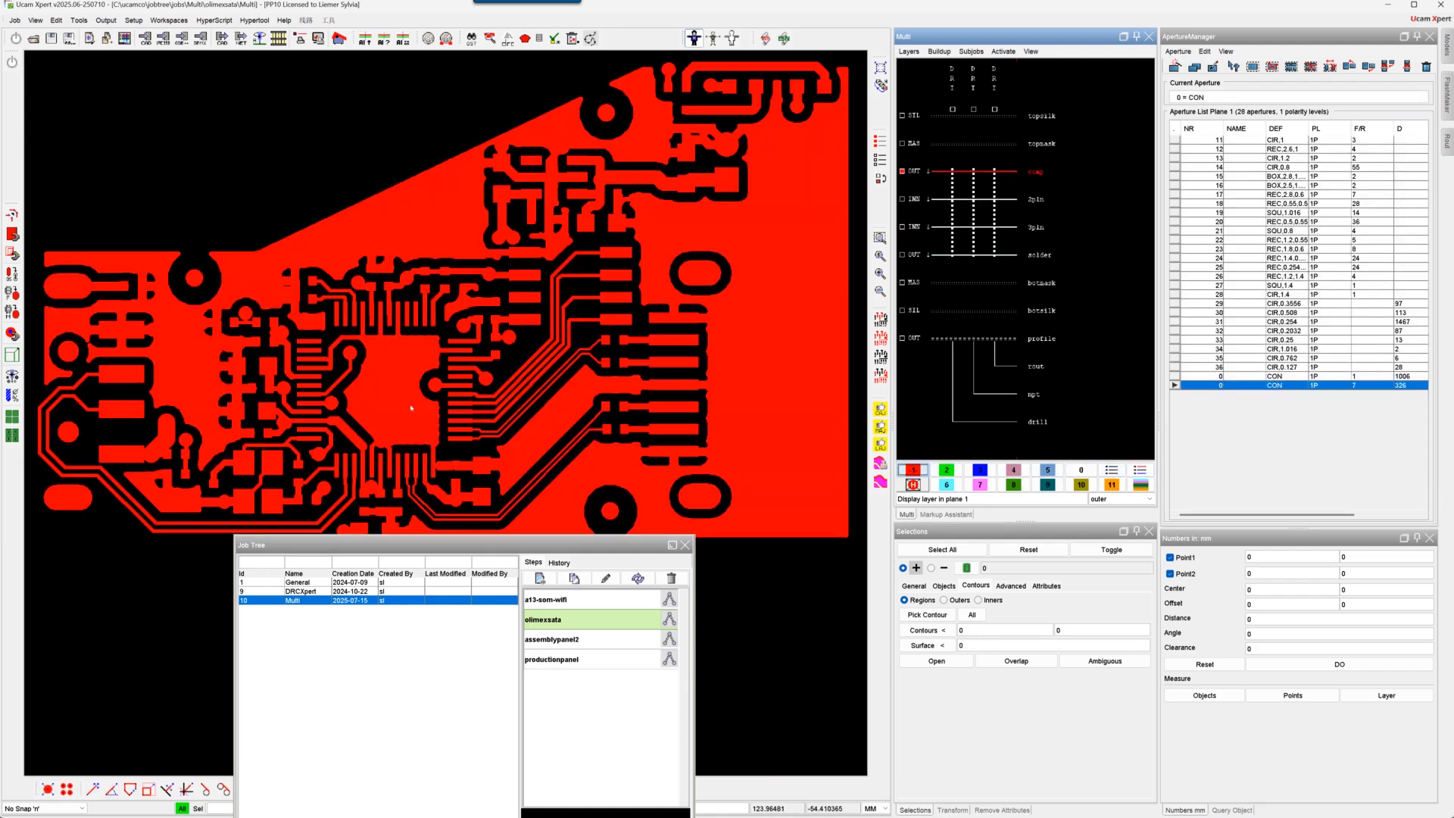
# Step: Import the MultiJob ODB++ archive from the 0-AI-Start_jobs folder in Downloads into the Job Tree
pyautogui.moveTo(517, 544); pyautogui.dragTo(619, 142)
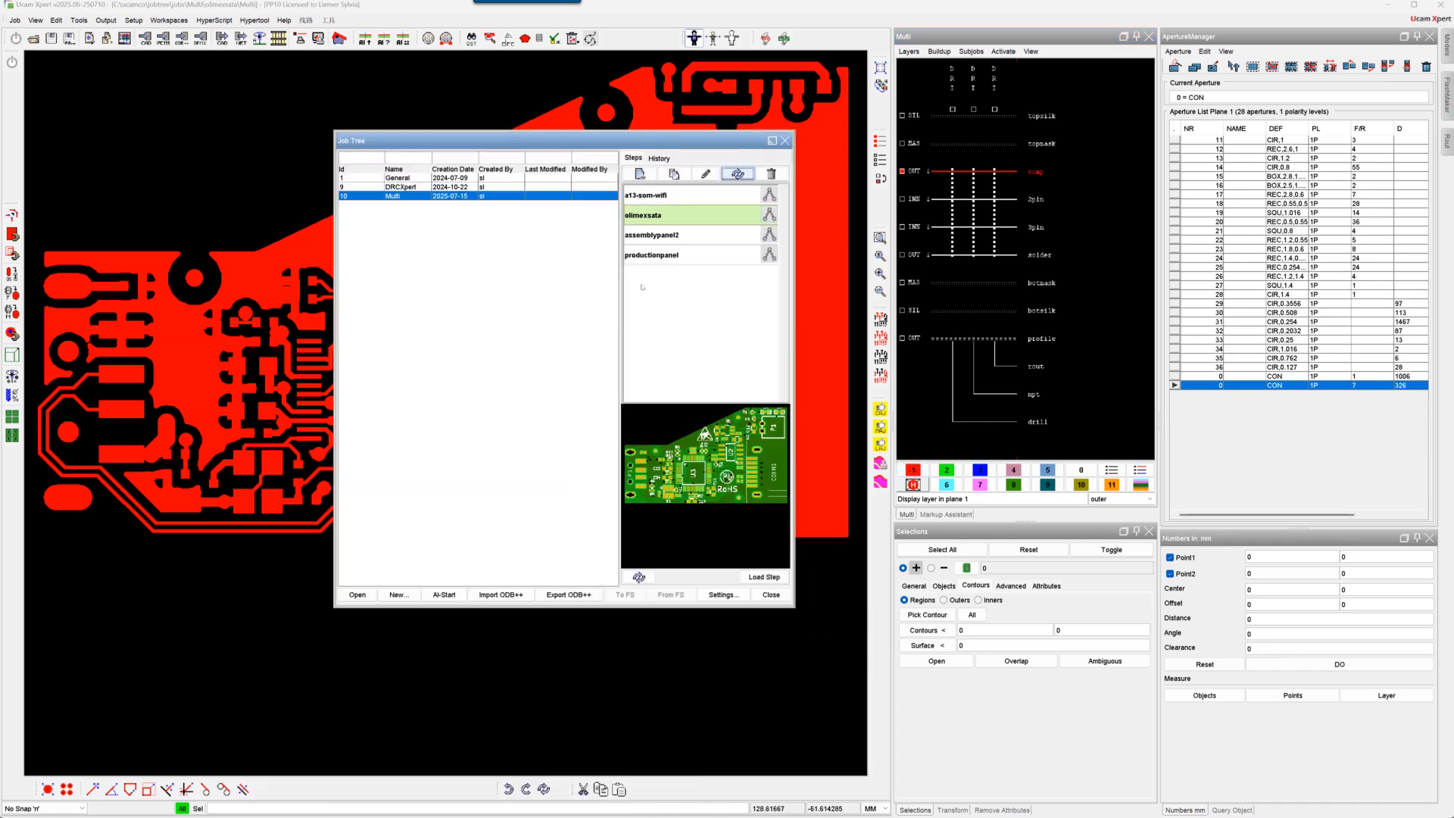
pyautogui.click(507, 595)
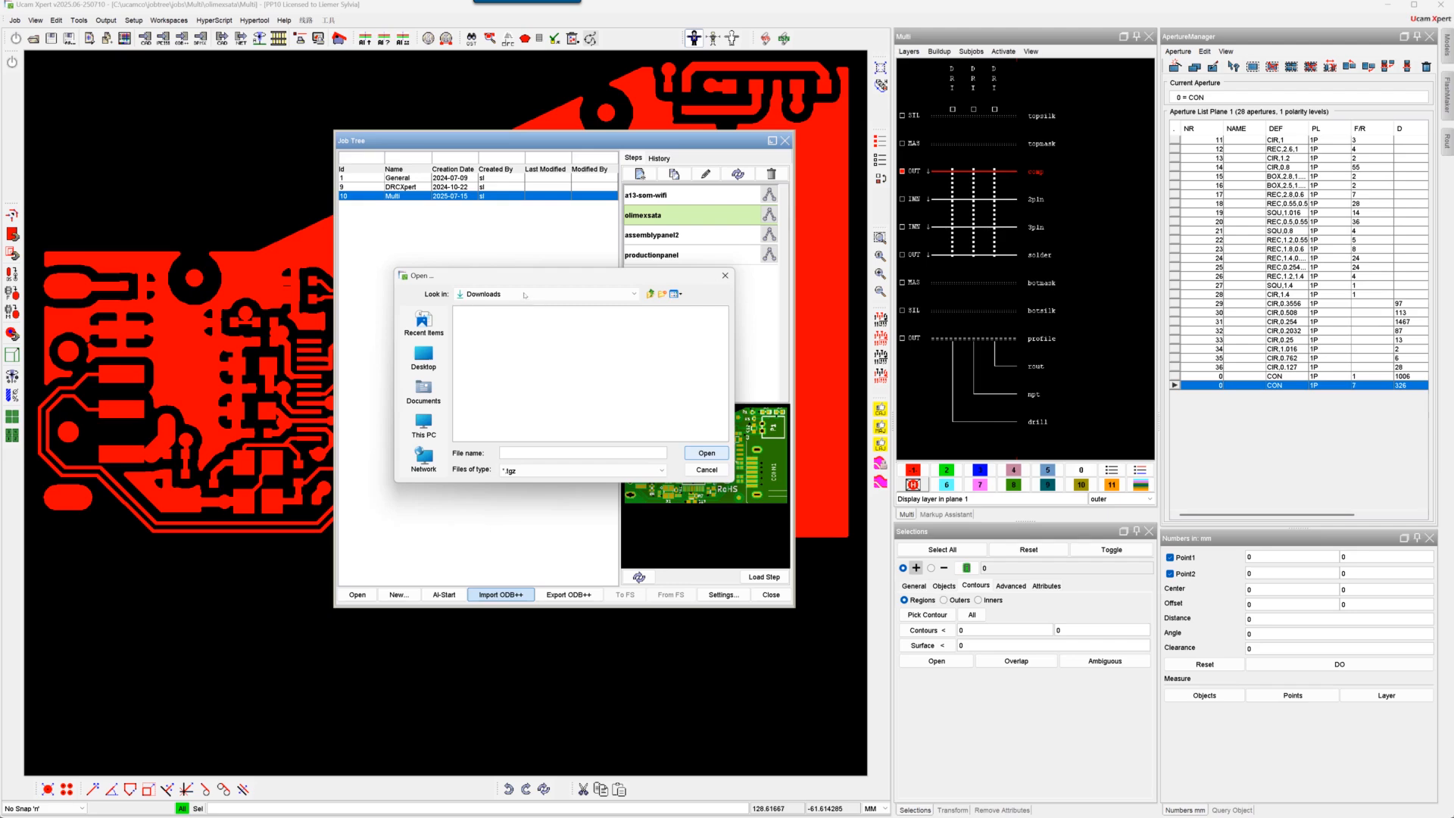
pyautogui.click(496, 334)
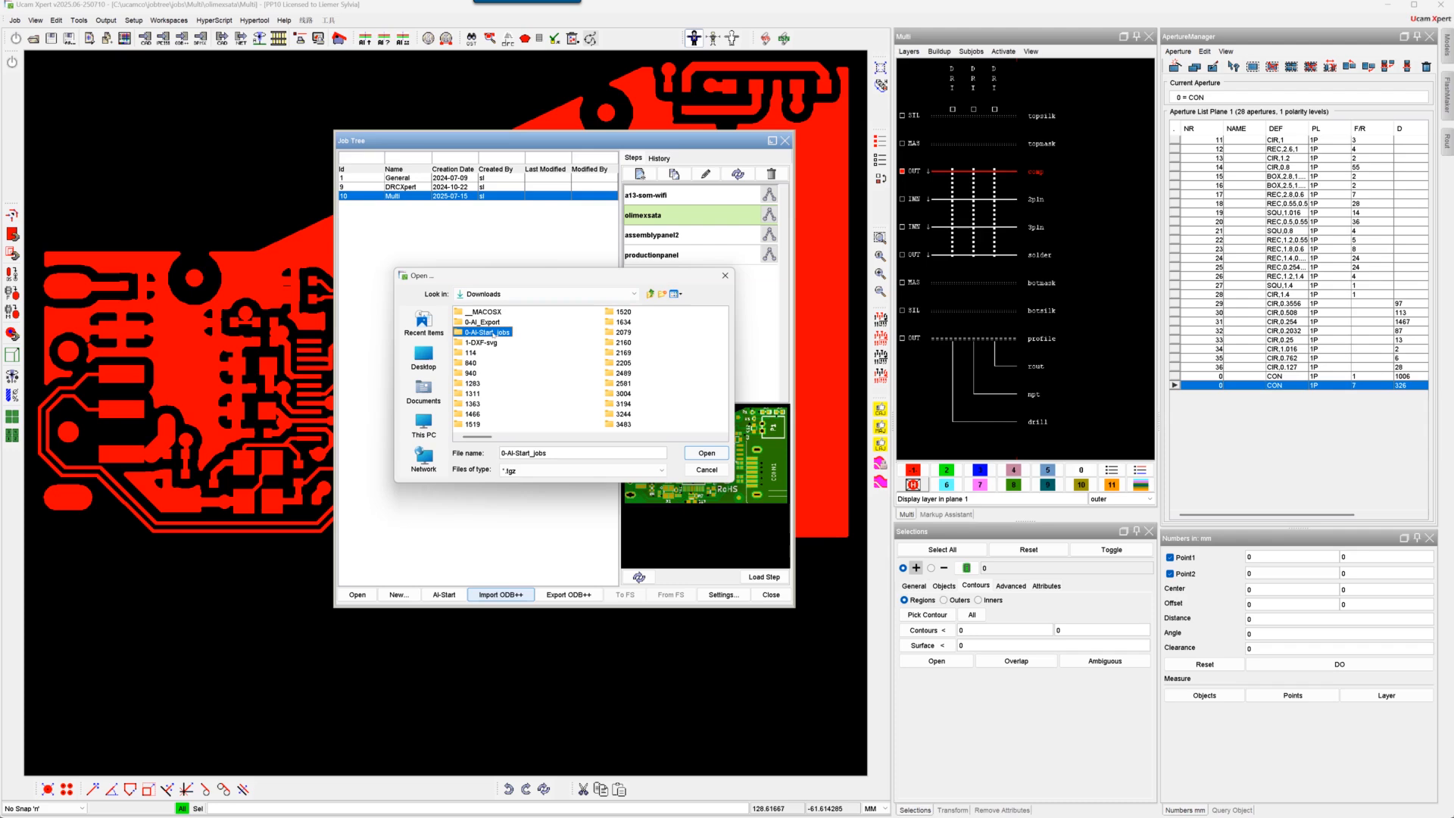
pyautogui.doubleClick(494, 333)
pyautogui.doubleClick(488, 312)
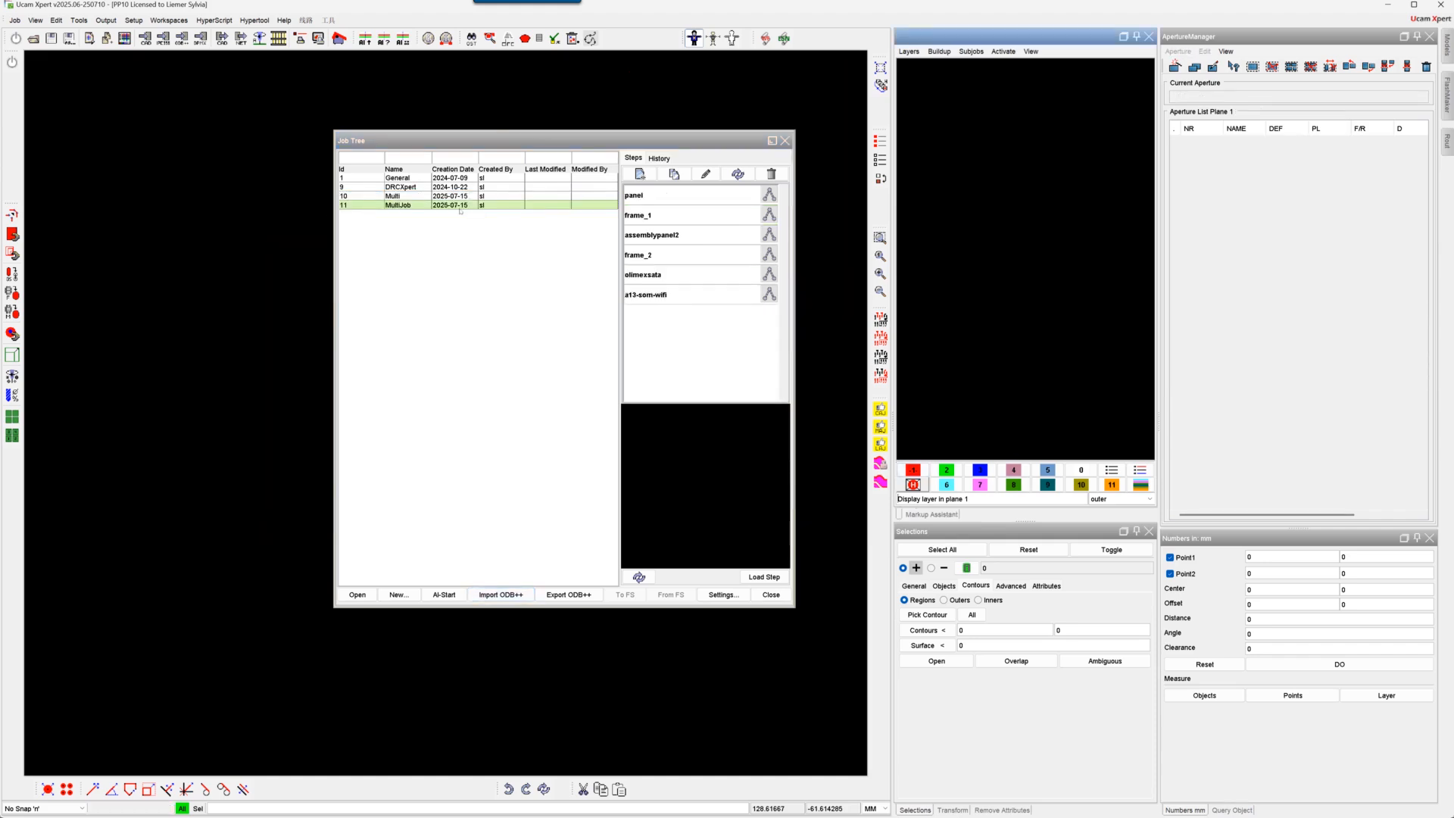
# Step: Preview the MultiJob job's steps in turn: panel, assemblypanel2, olimexsata and a13-som-wifi
pyautogui.click(442, 206)
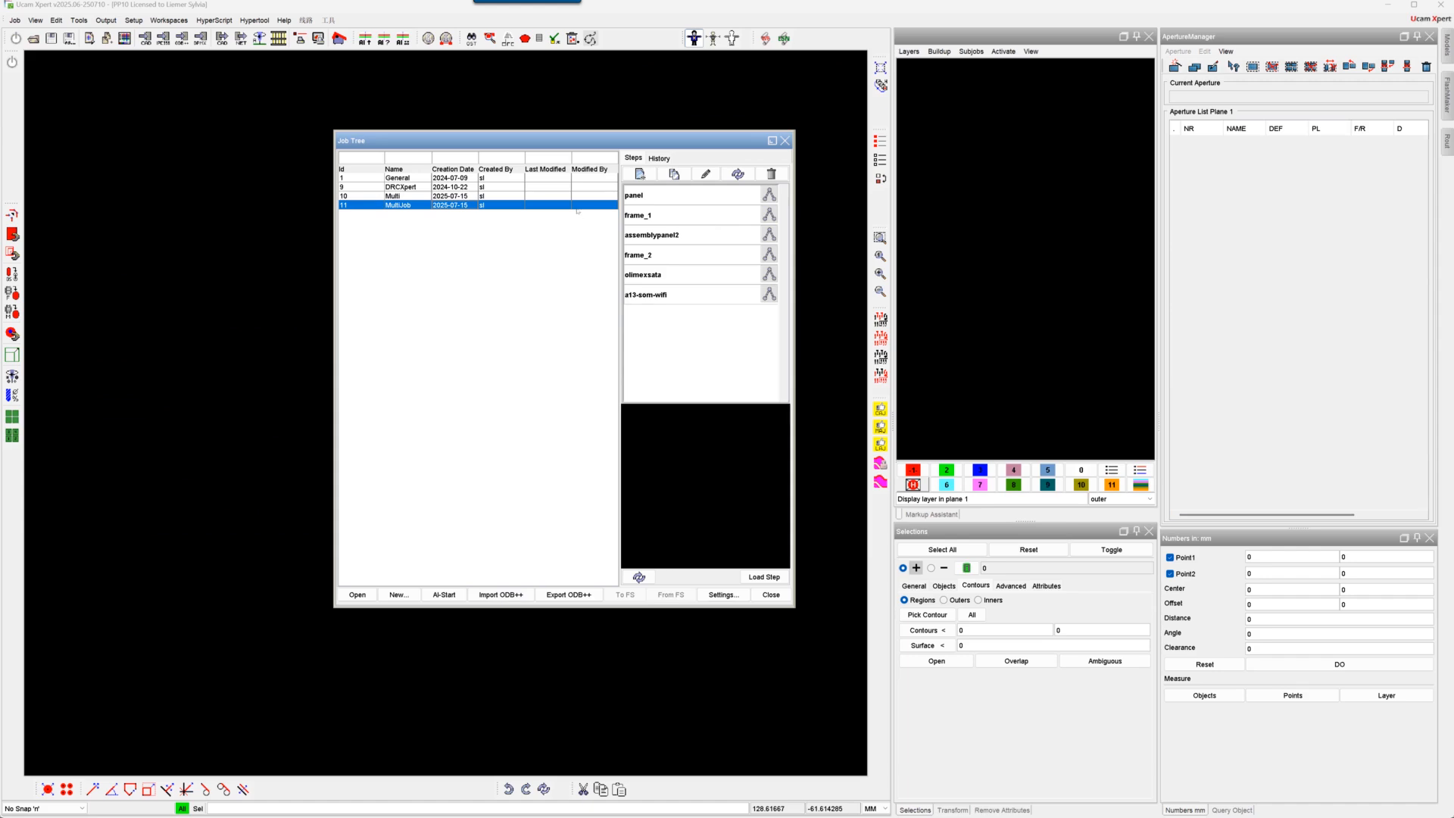
pyautogui.click(678, 199)
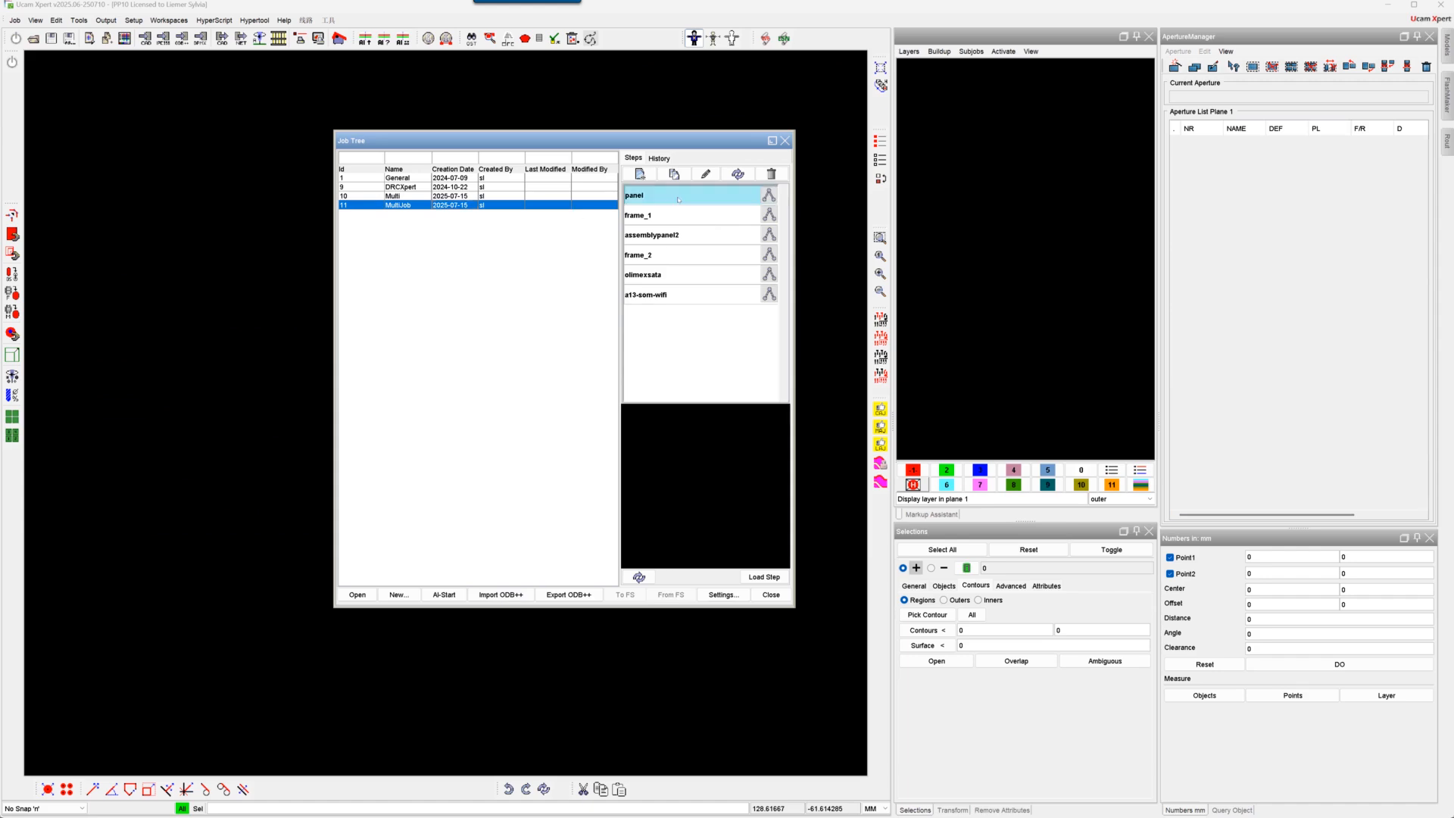
pyautogui.click(675, 237)
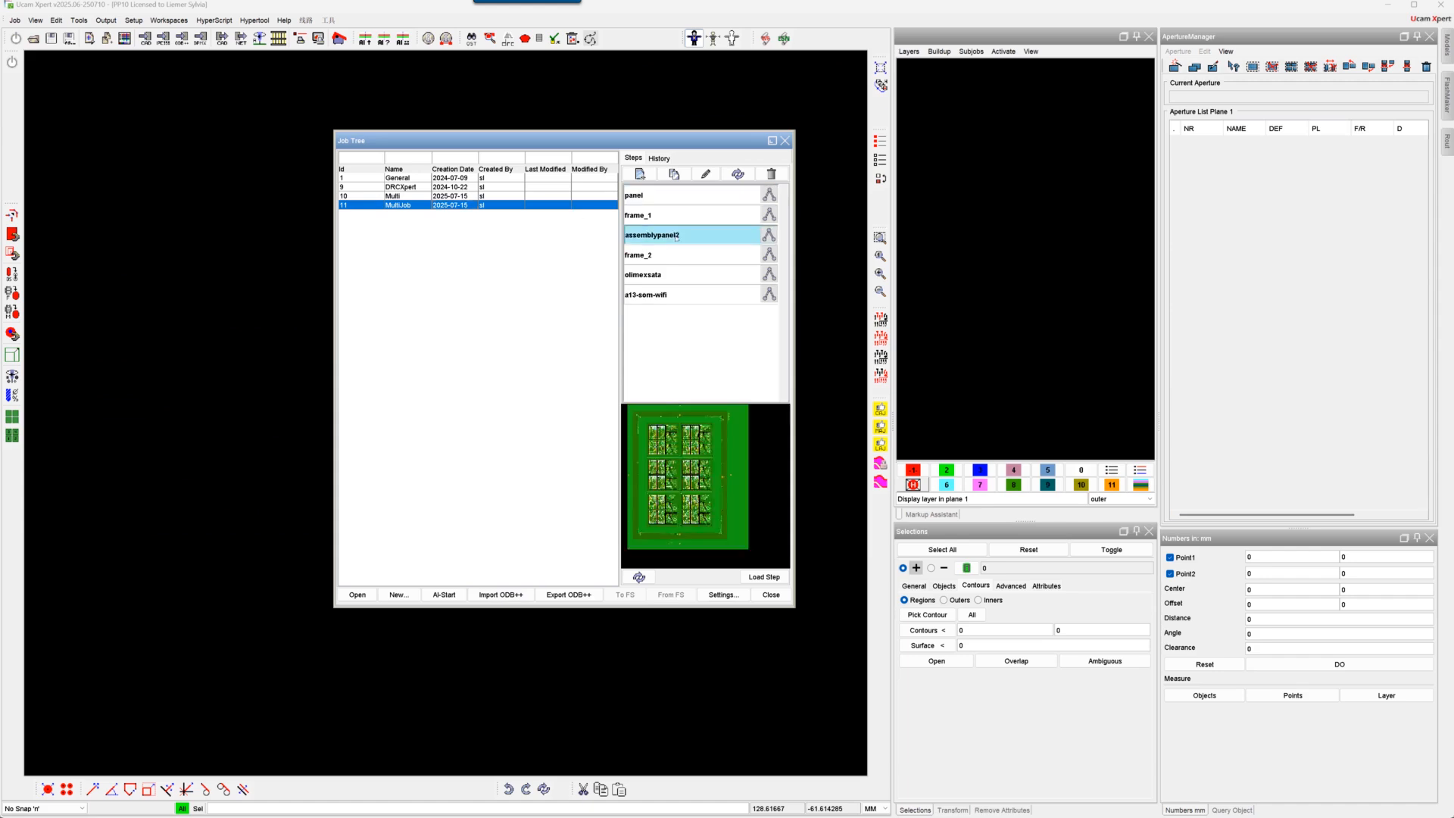
pyautogui.click(661, 277)
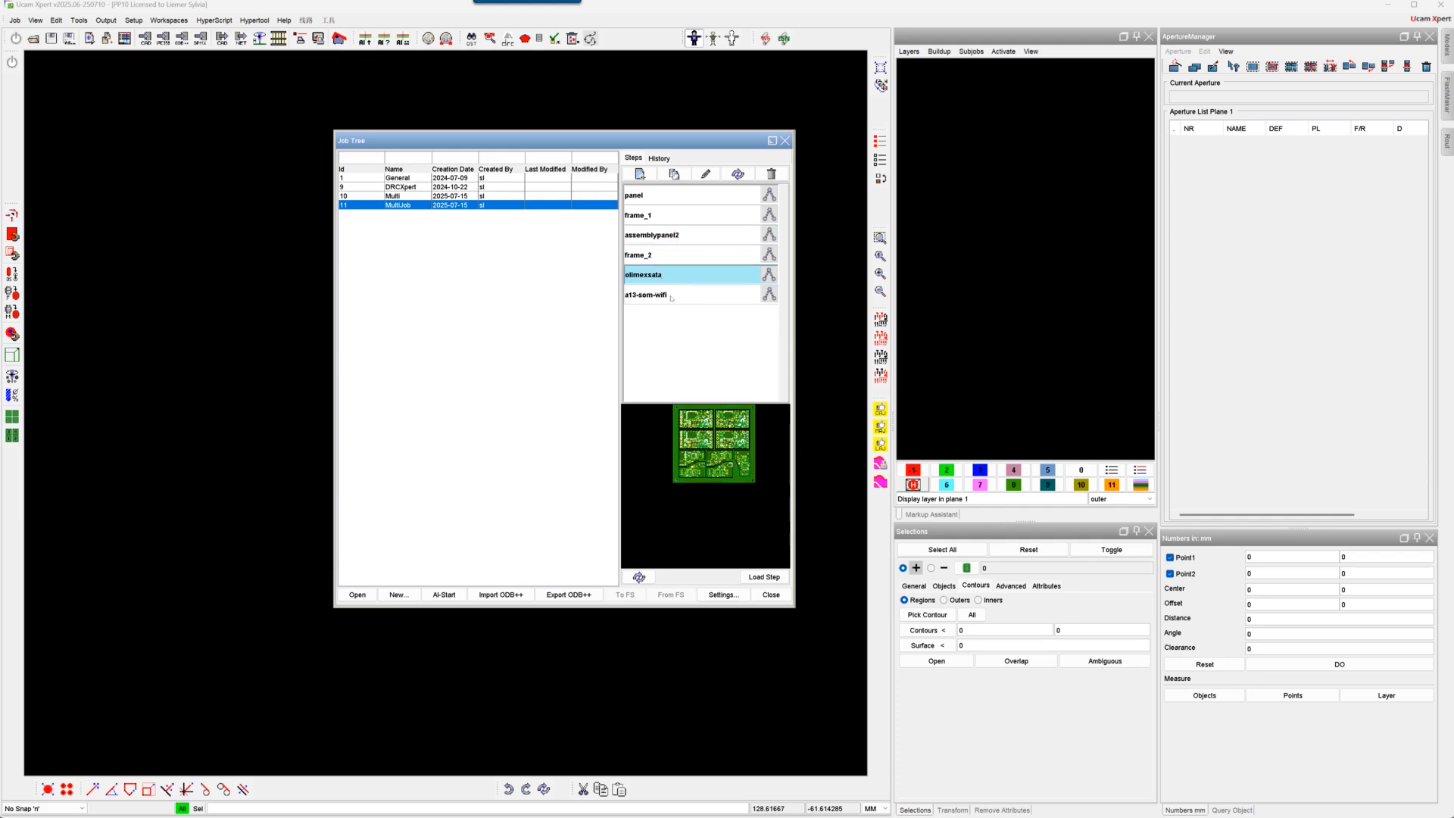
pyautogui.click(639, 577)
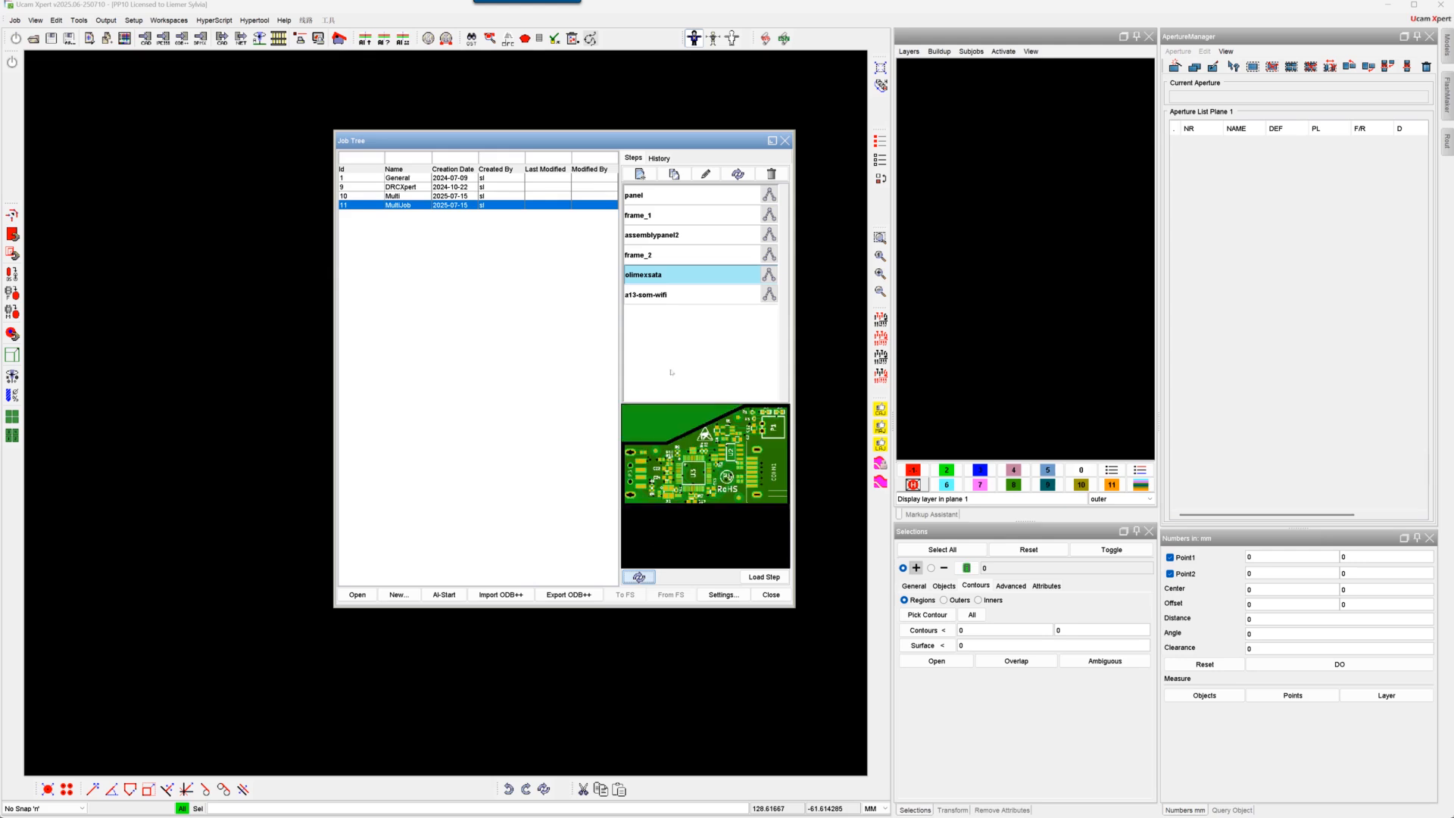
pyautogui.click(685, 300)
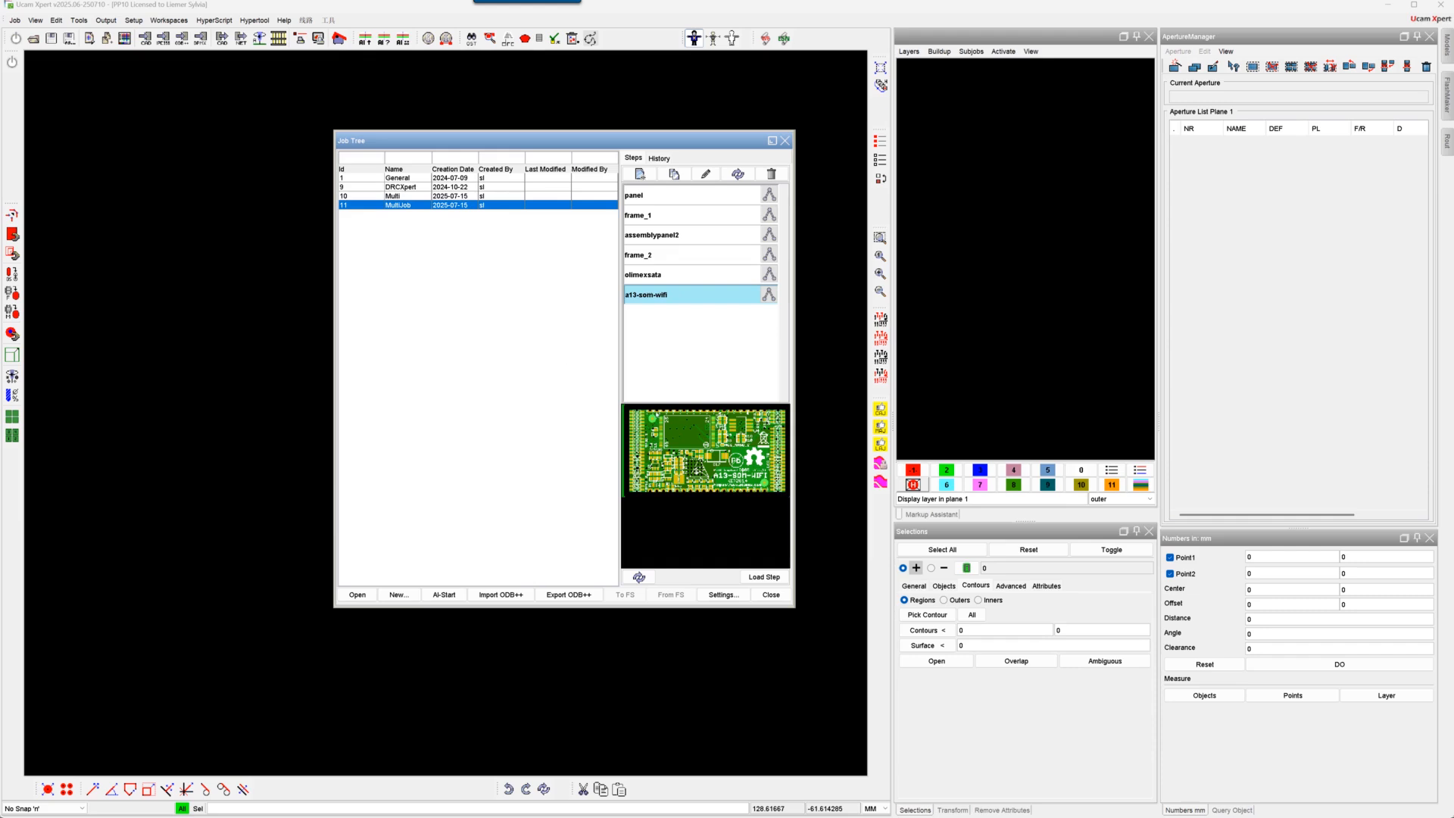
# Step: Review the custom parameters in the Job Tree settings, close them, and go to the web page's Panel Xpert Production Panel section
pyautogui.click(722, 595)
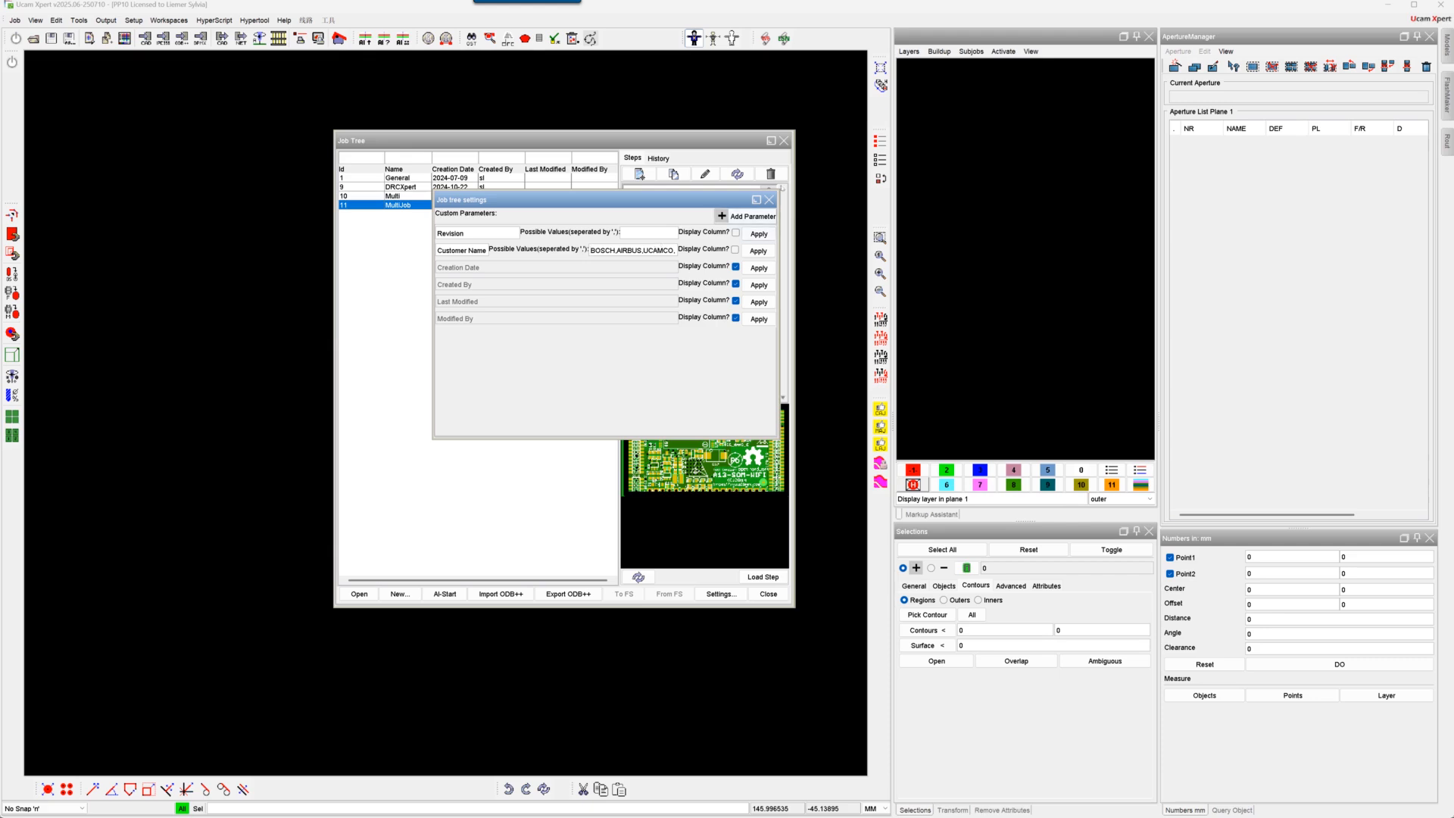
pyautogui.click(768, 200)
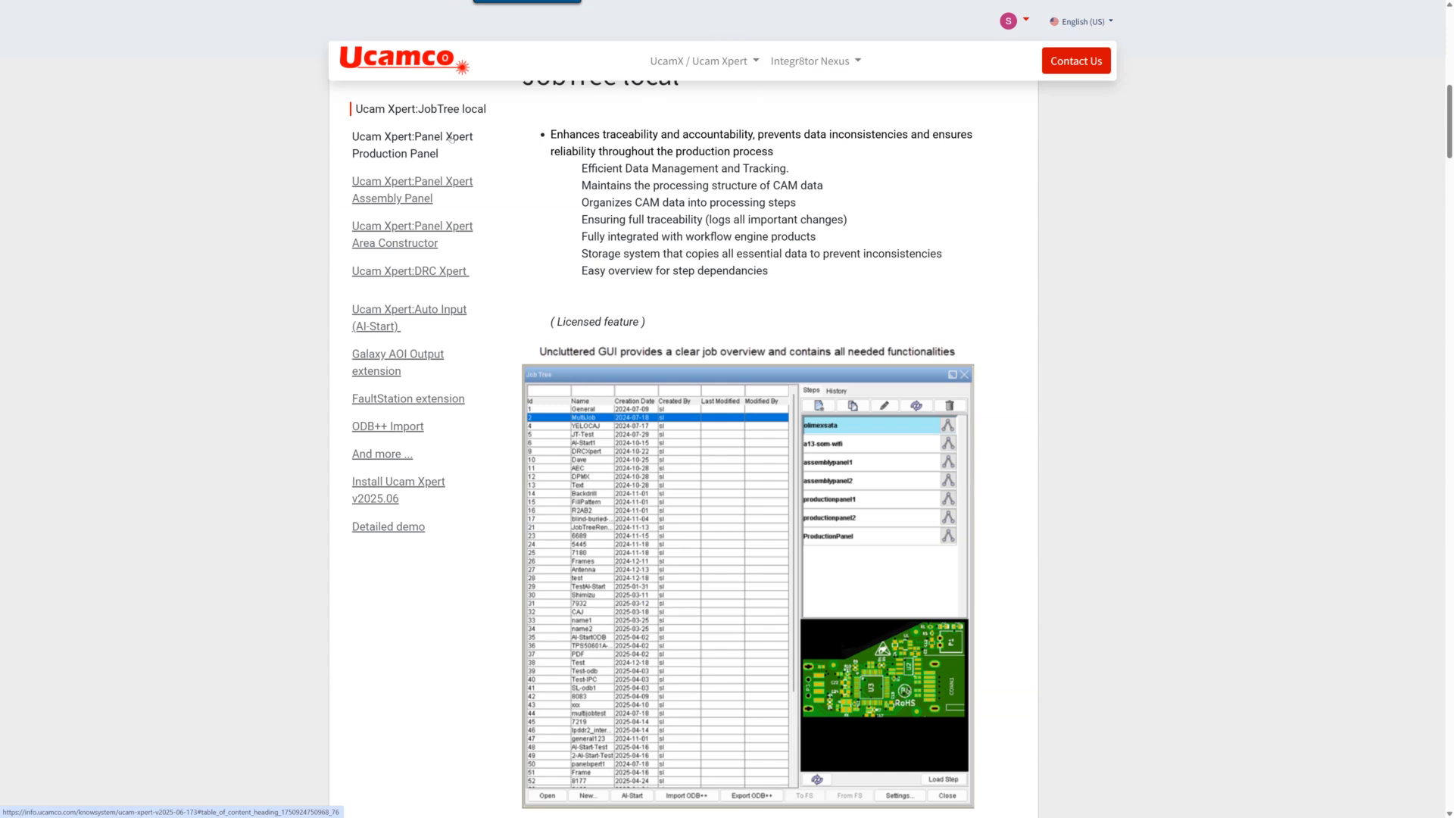
pyautogui.click(454, 137)
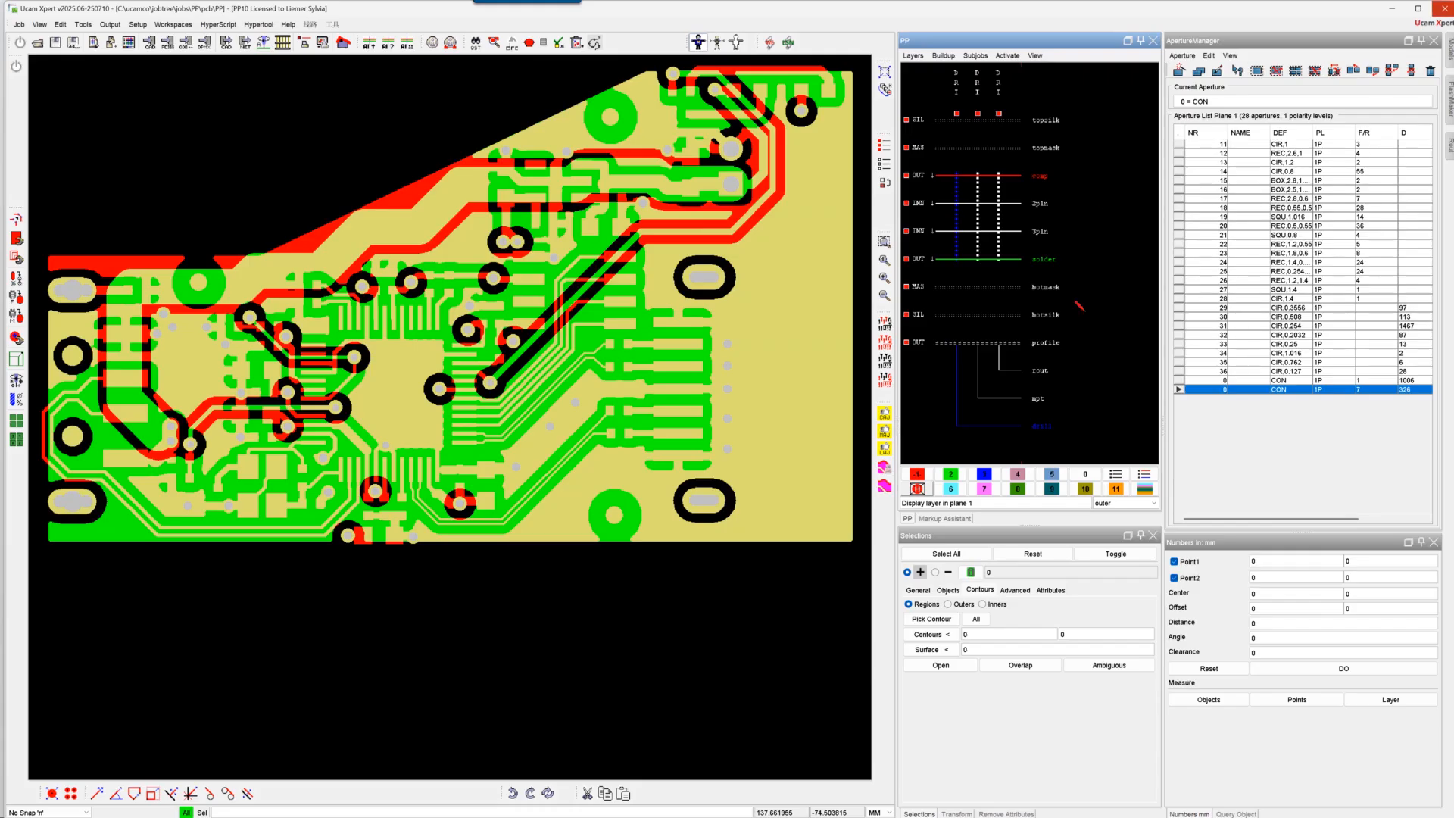
# Step: Display the PP job's profile layer in plane 3 and open Panel Xpert for an Xpert Production Panel
pyautogui.click(984, 474)
pyautogui.click(1049, 341)
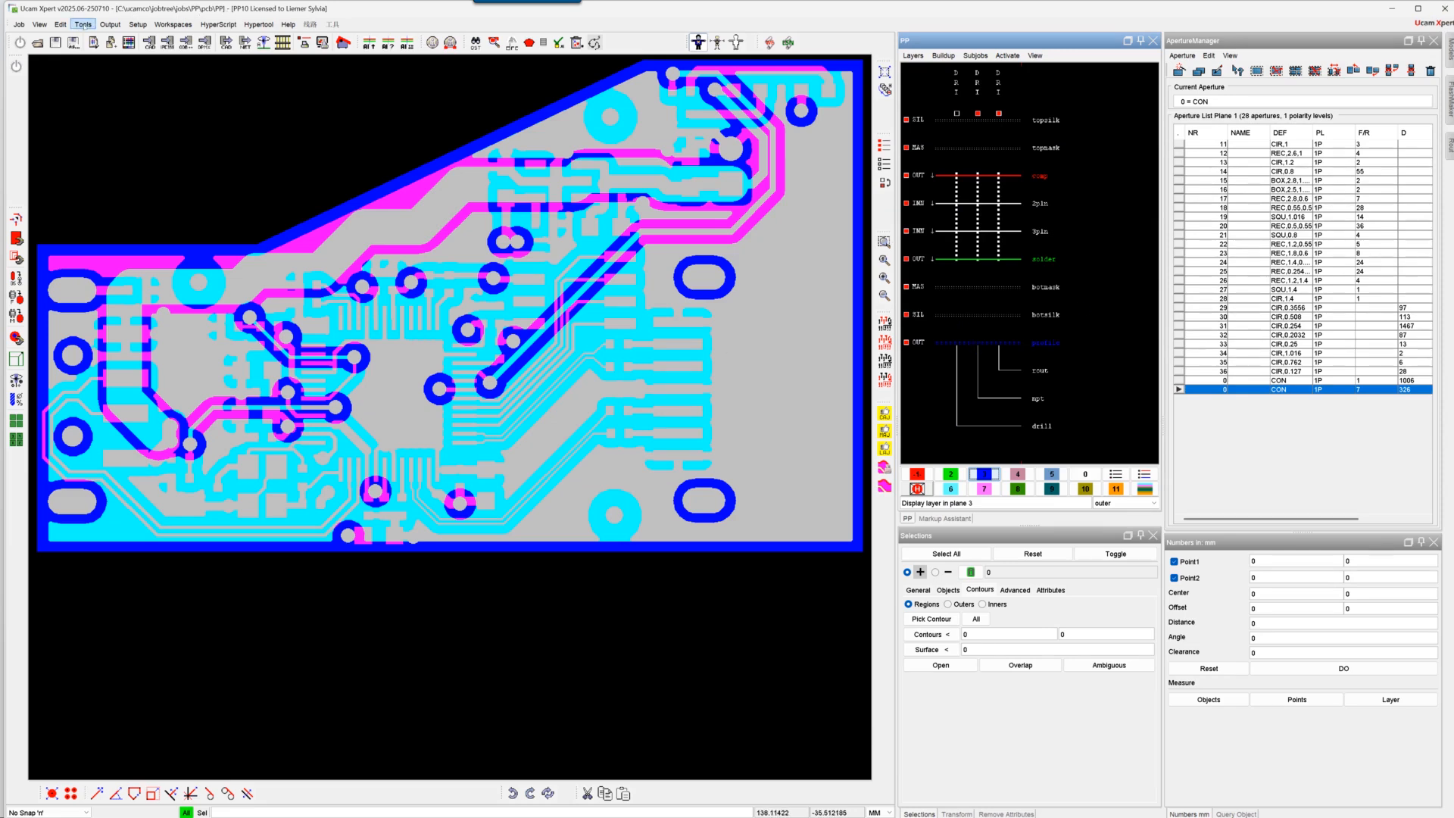
pyautogui.click(82, 25)
pyautogui.moveTo(92, 115)
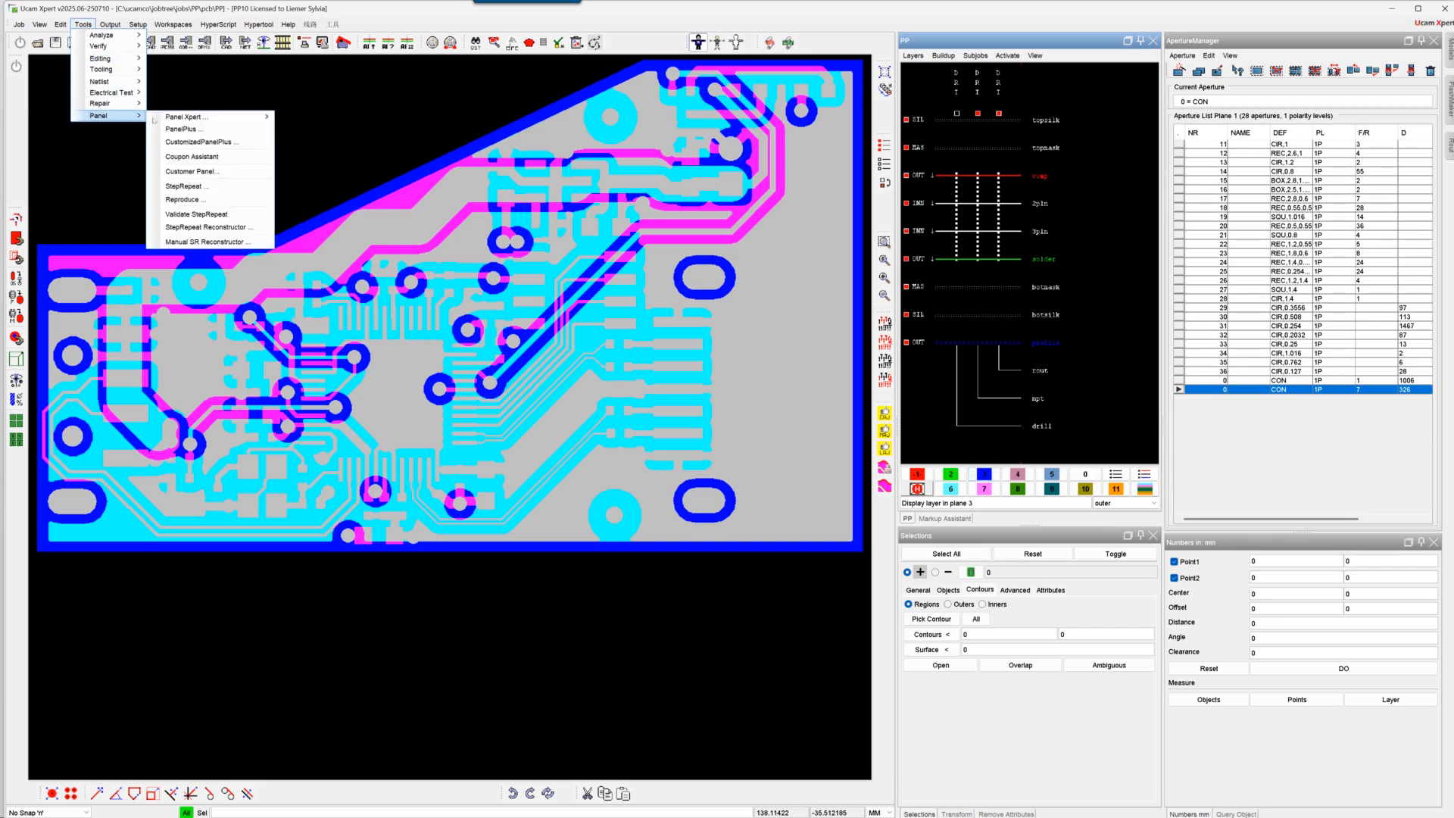
pyautogui.moveTo(189, 117)
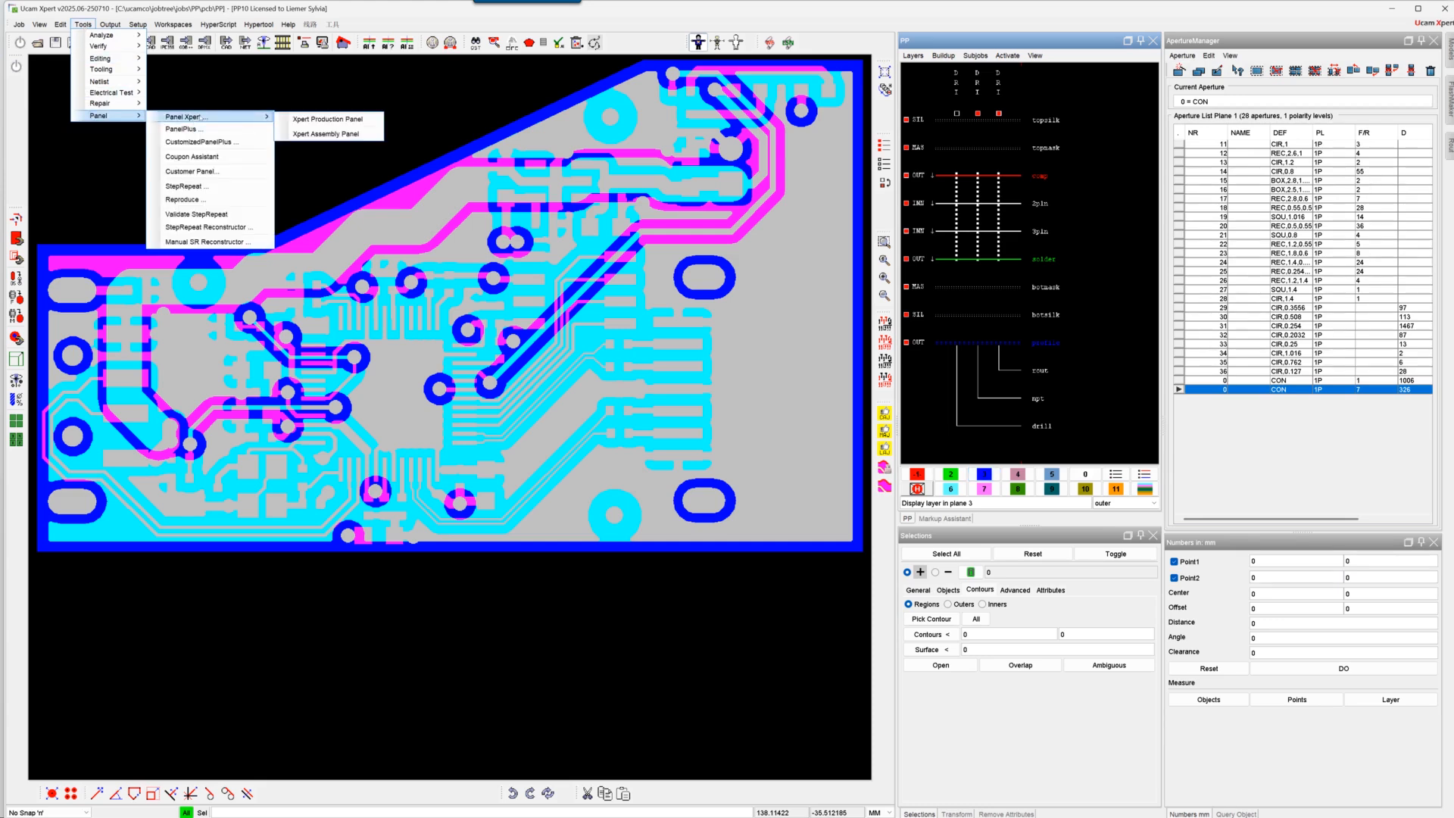
pyautogui.click(330, 118)
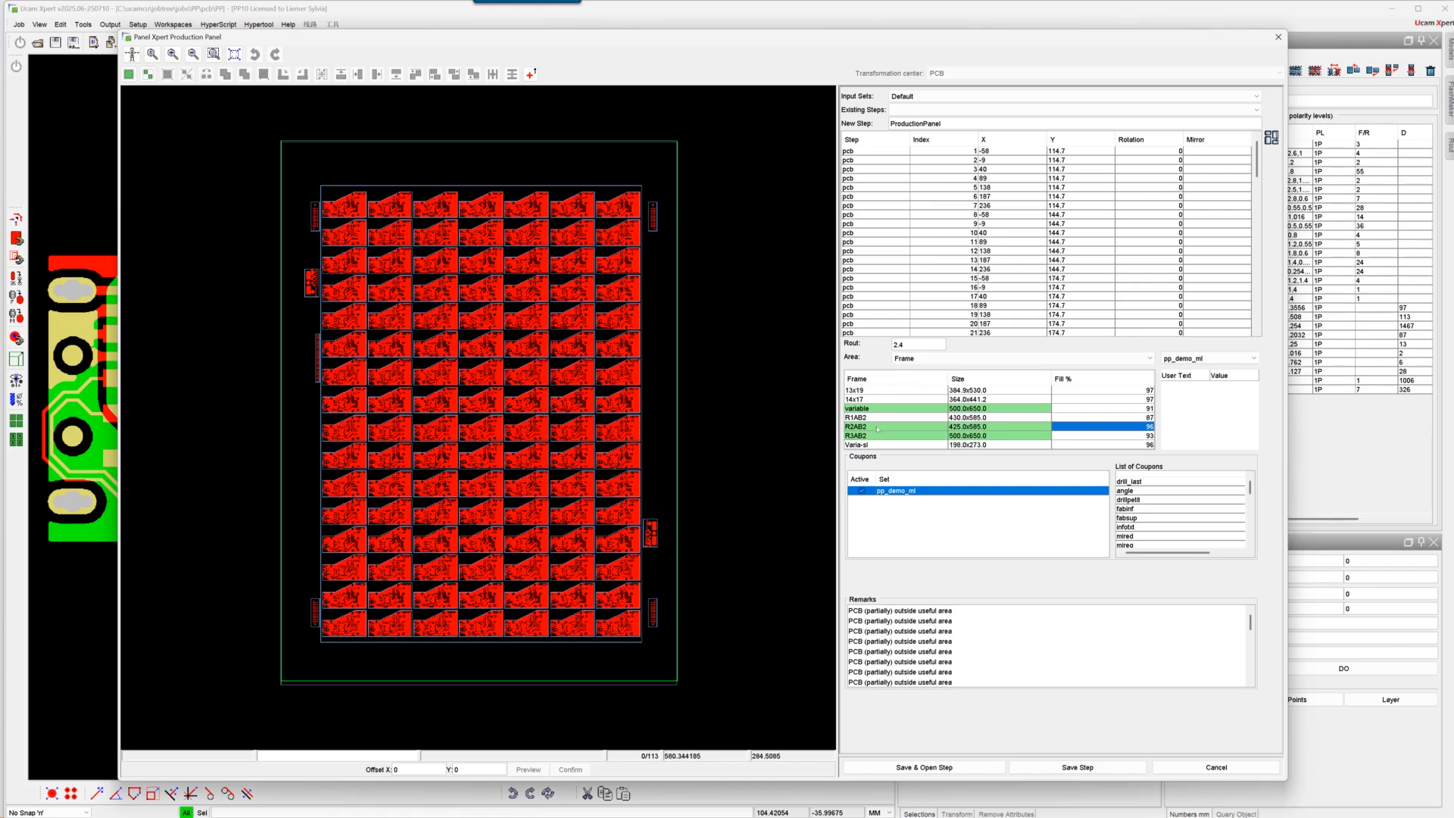
# Step: Compare the production panel layouts of the 14x17 and R2AB2 frames, ending on R2AB2
pyautogui.click(876, 399)
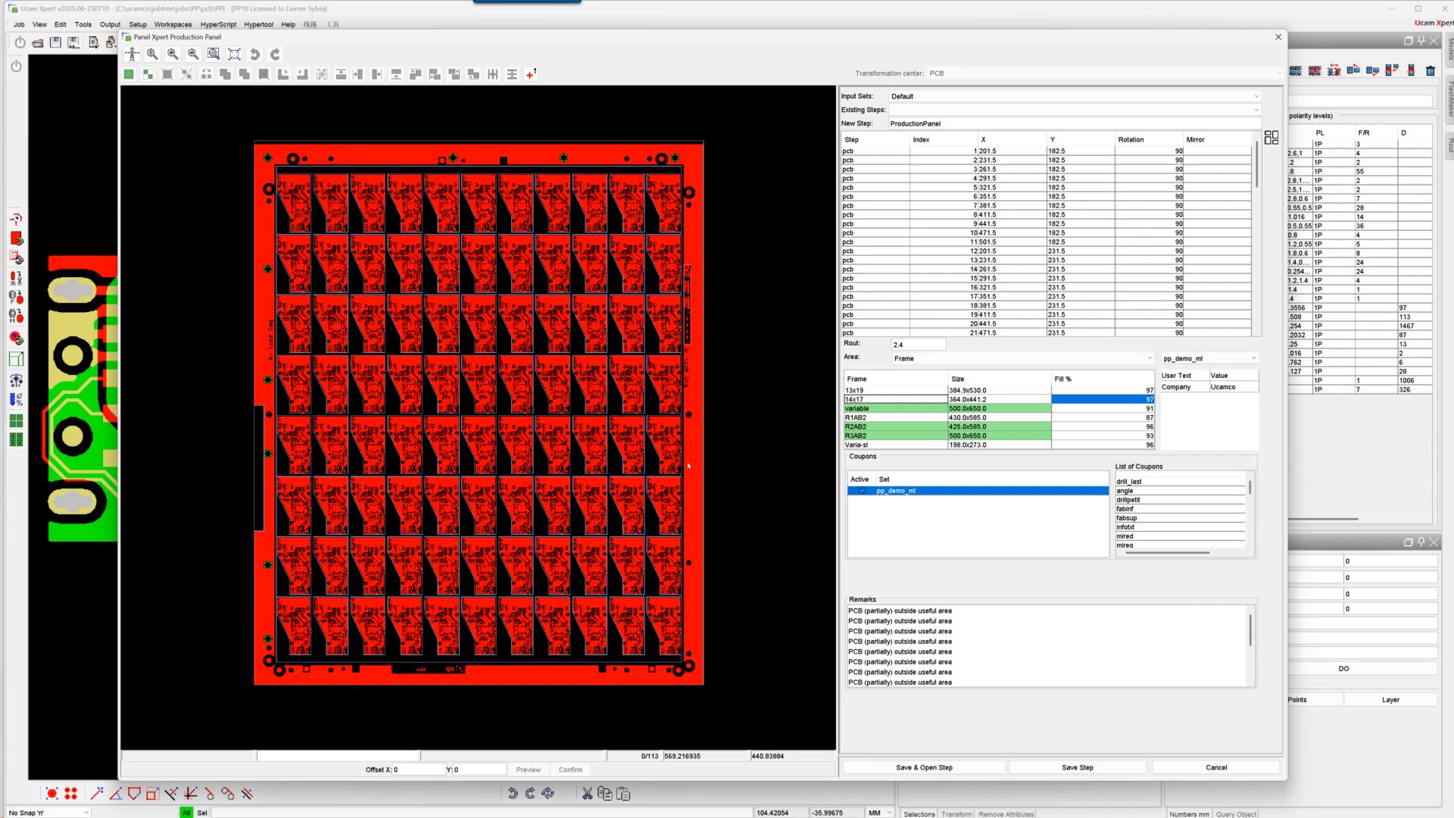
pyautogui.click(870, 428)
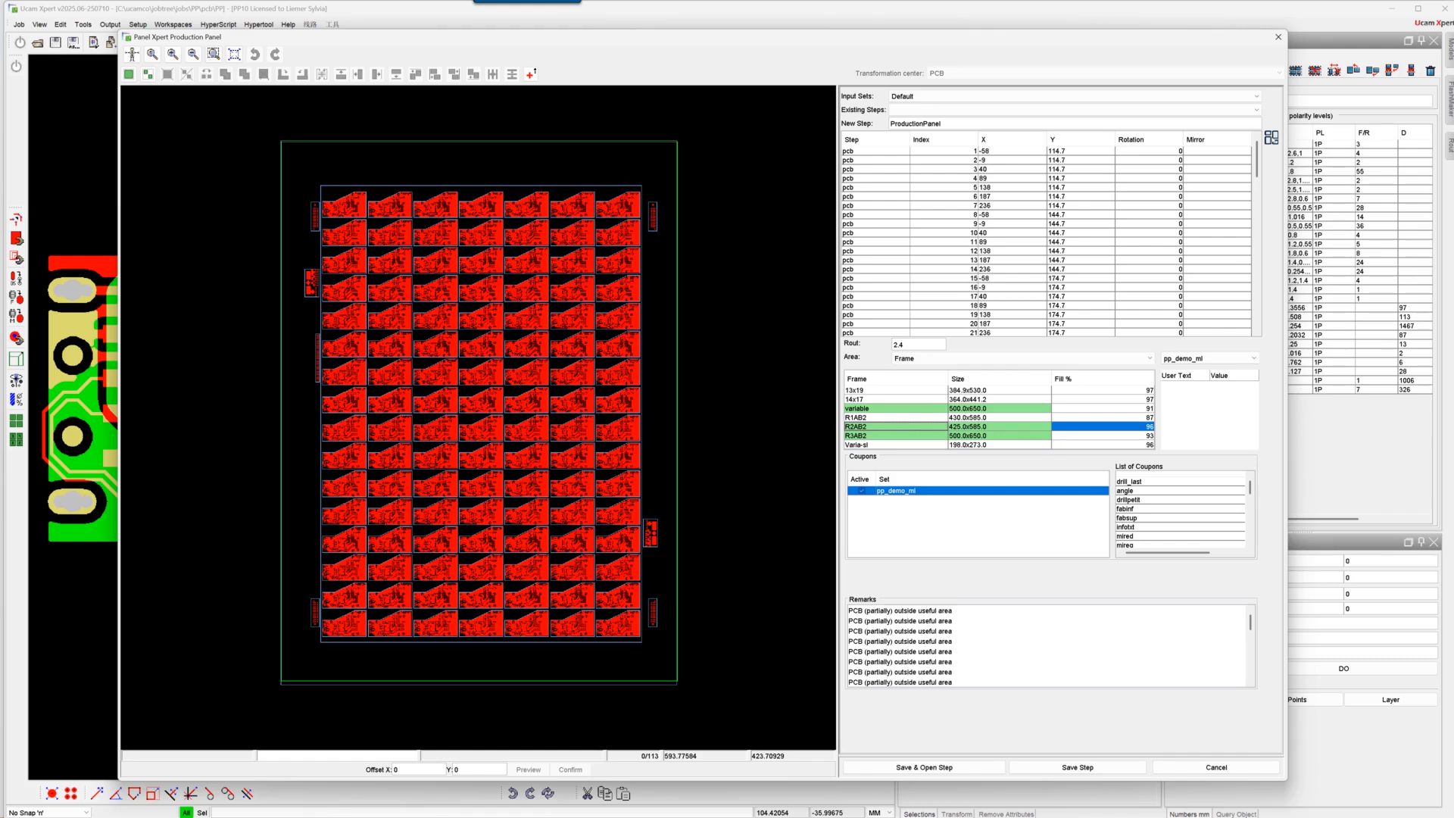
# Step: Open the Area Constructor for the R2AB2 frame and select all PCBs in the layout
pyautogui.click(1272, 137)
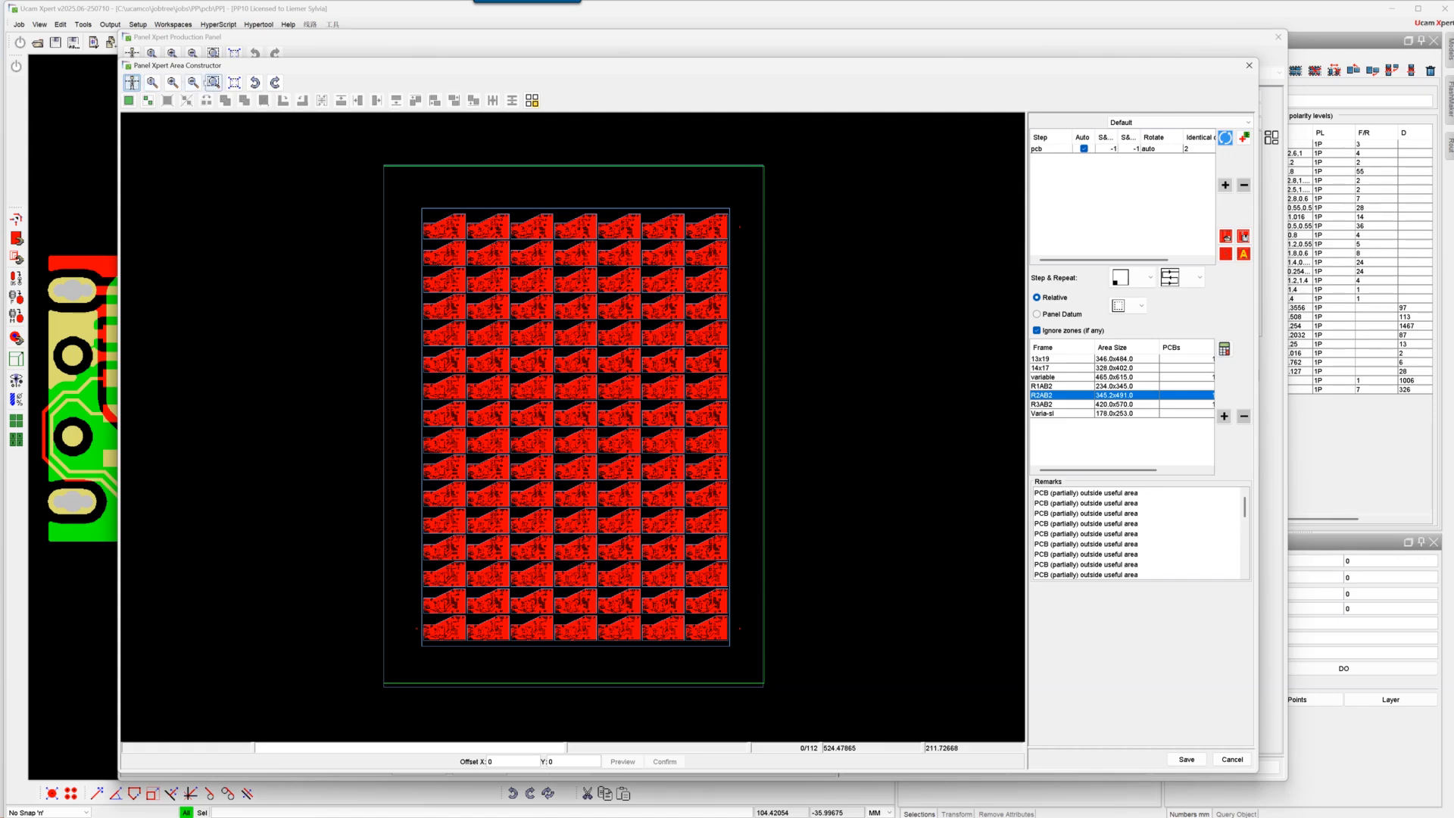
pyautogui.click(194, 82)
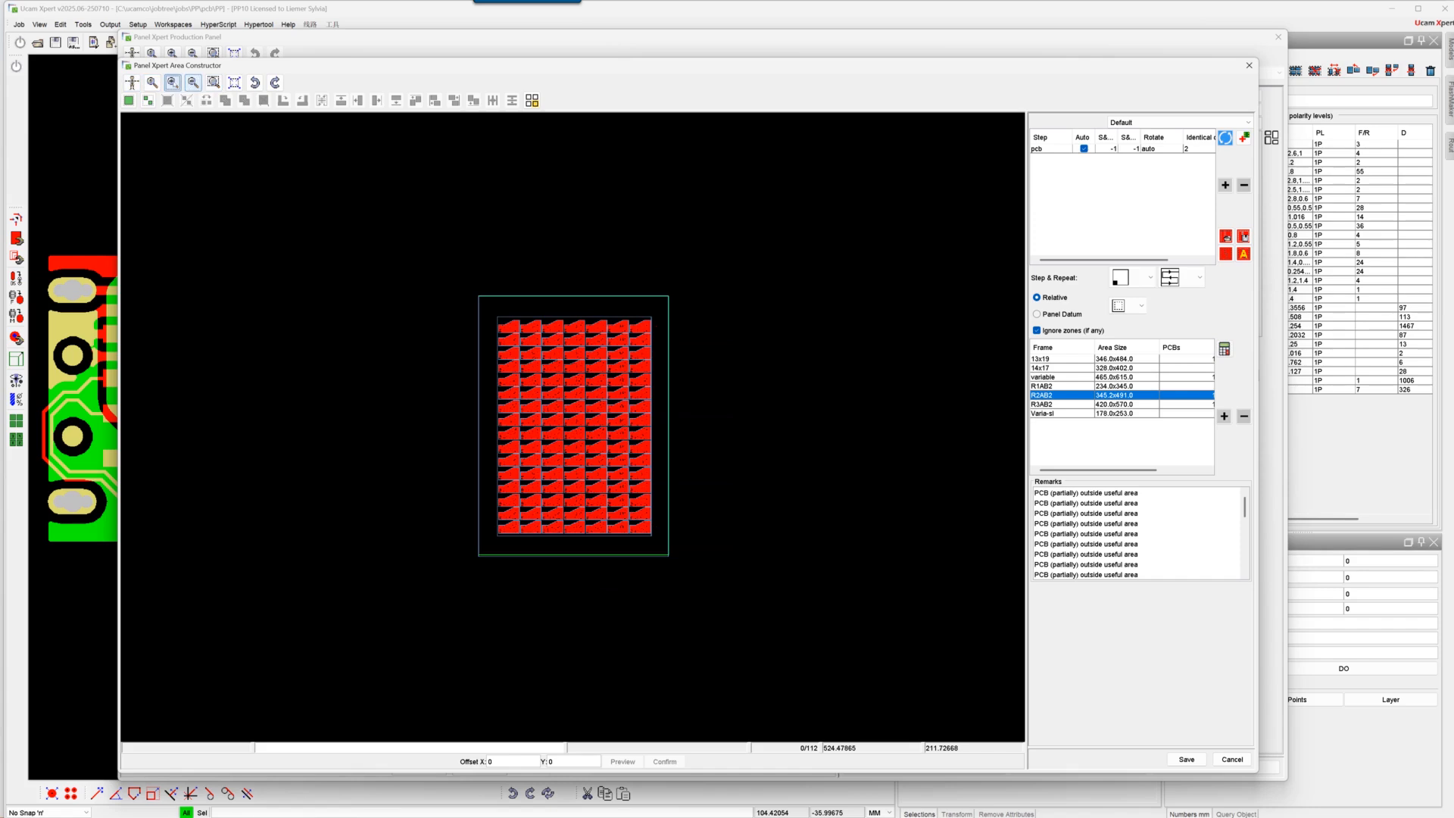
pyautogui.click(173, 82)
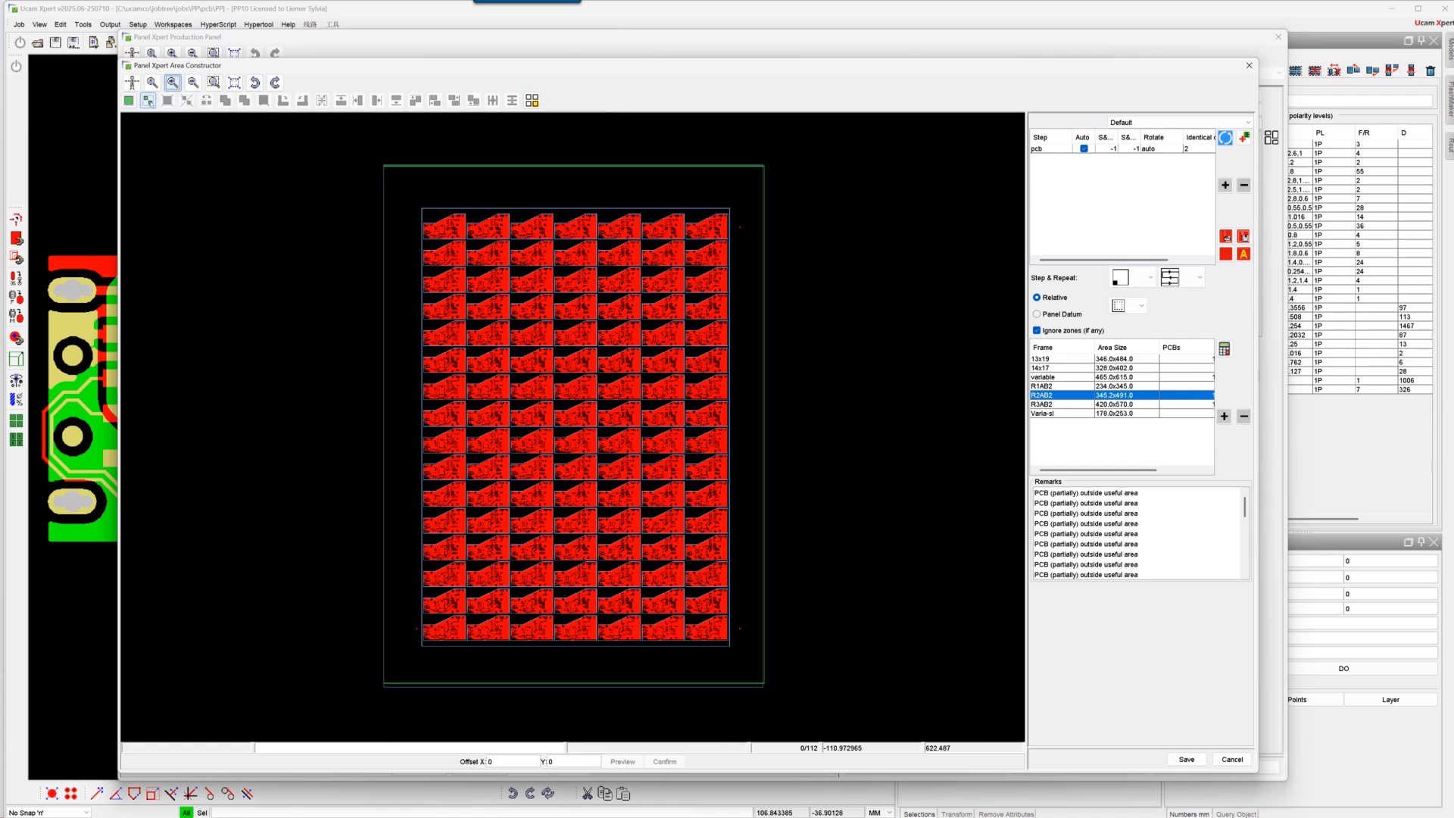
pyautogui.click(129, 100)
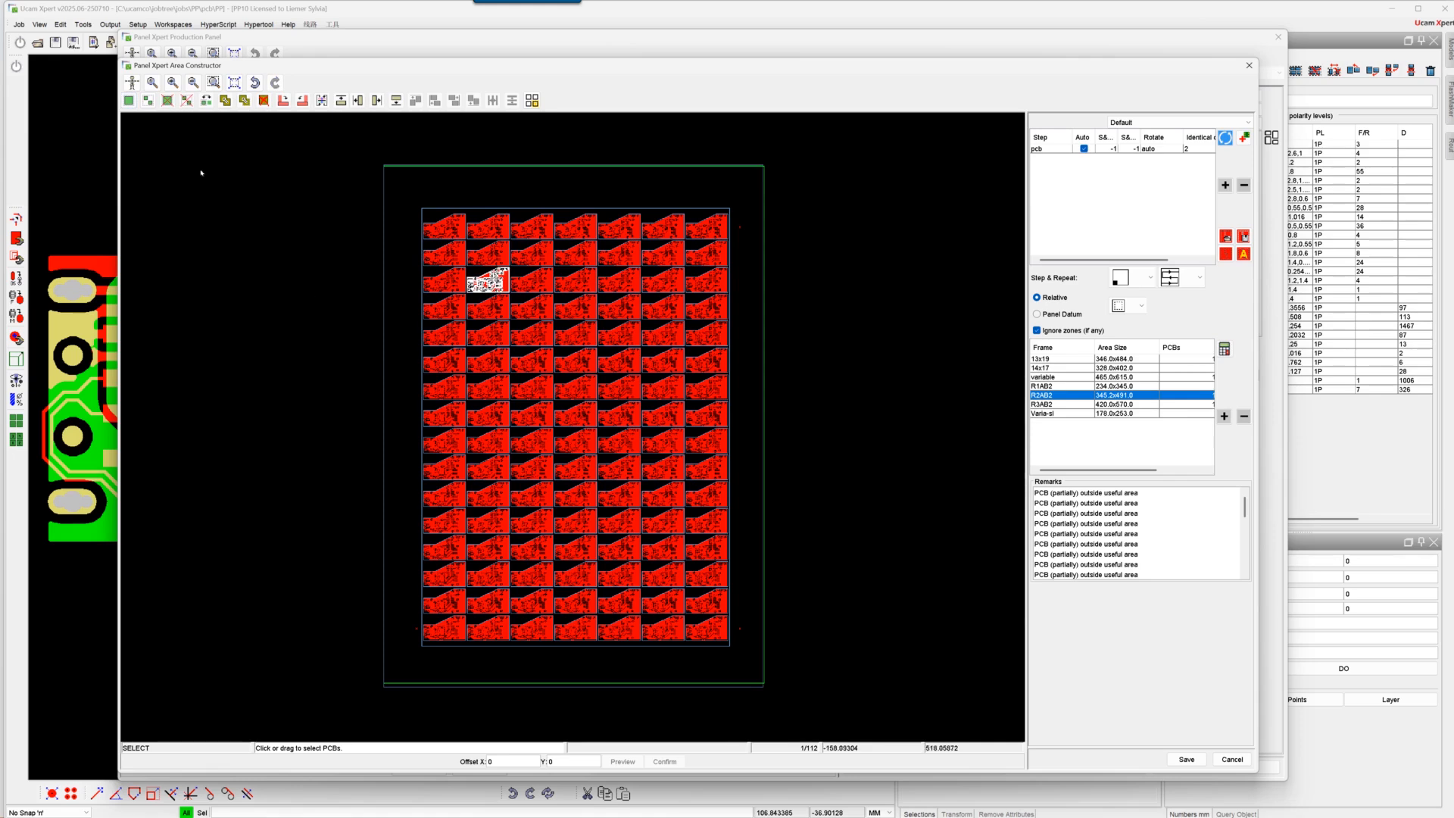
pyautogui.click(147, 100)
pyautogui.click(167, 100)
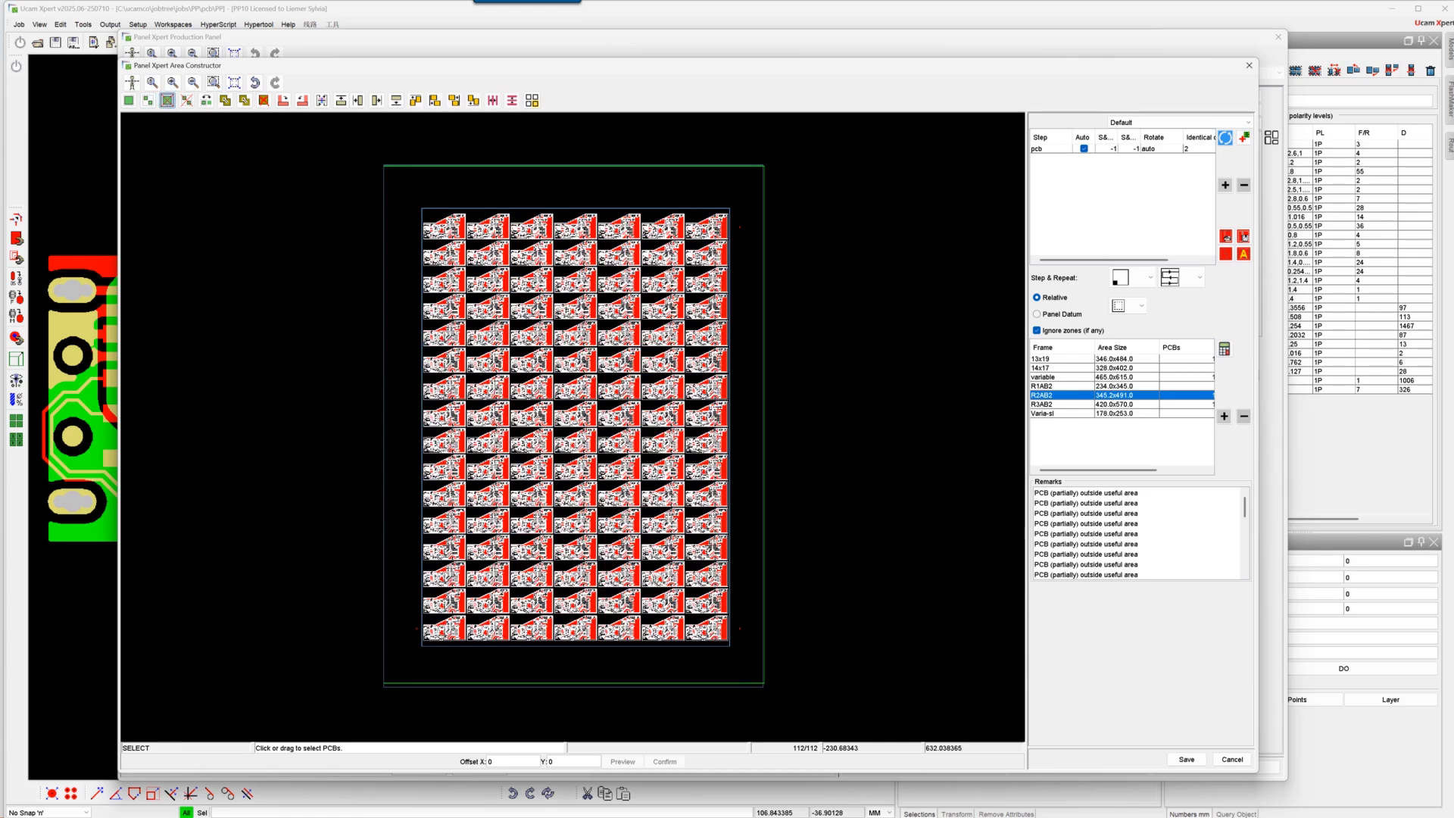
# Step: Delete all PCBs from the R2AB2 layout except the one in the fifth row, third column
pyautogui.press('ctrl')
pyautogui.keyDown('ctrl'); pyautogui.click(531, 334); pyautogui.keyUp('ctrl')
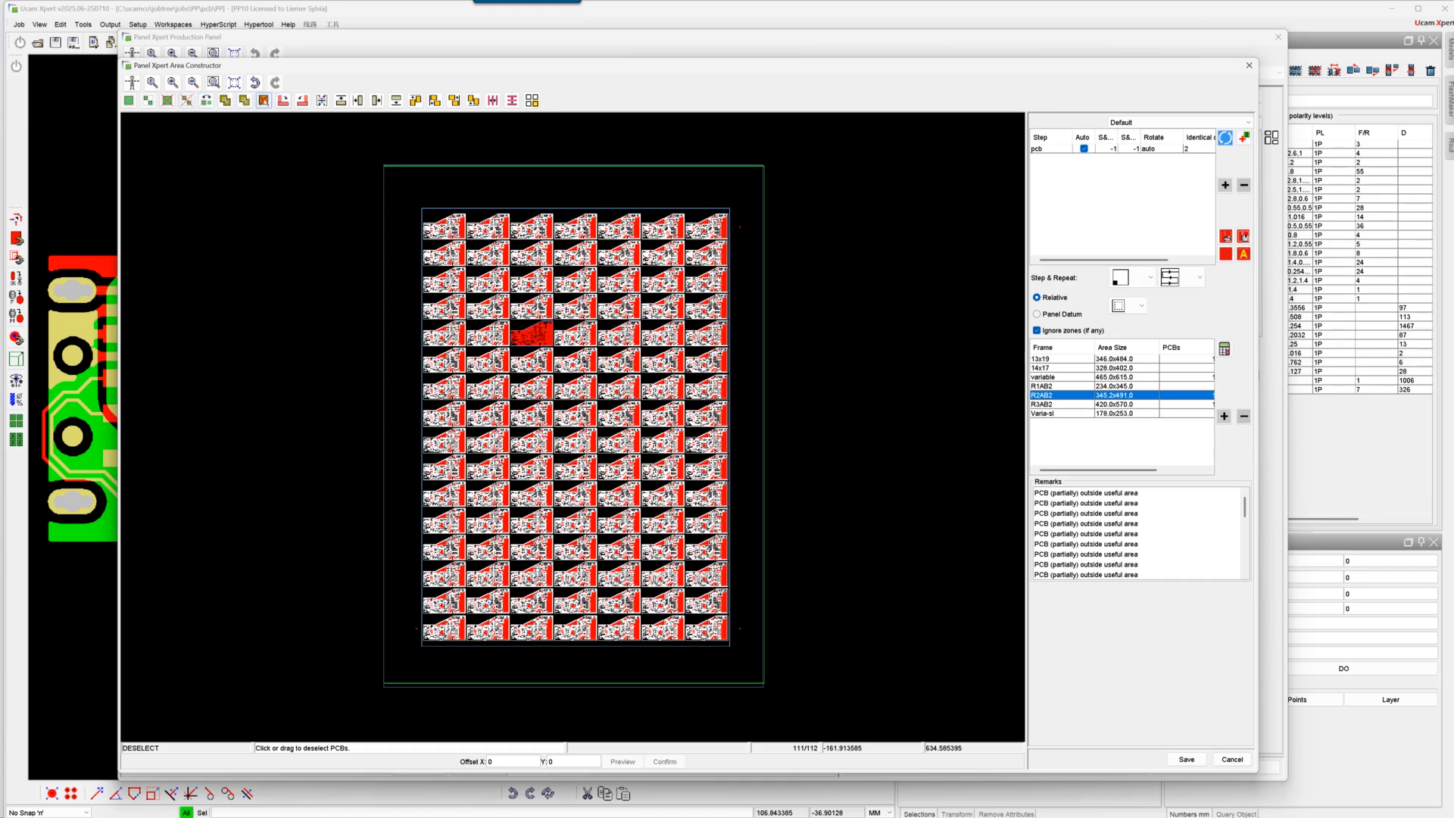
pyautogui.click(264, 100)
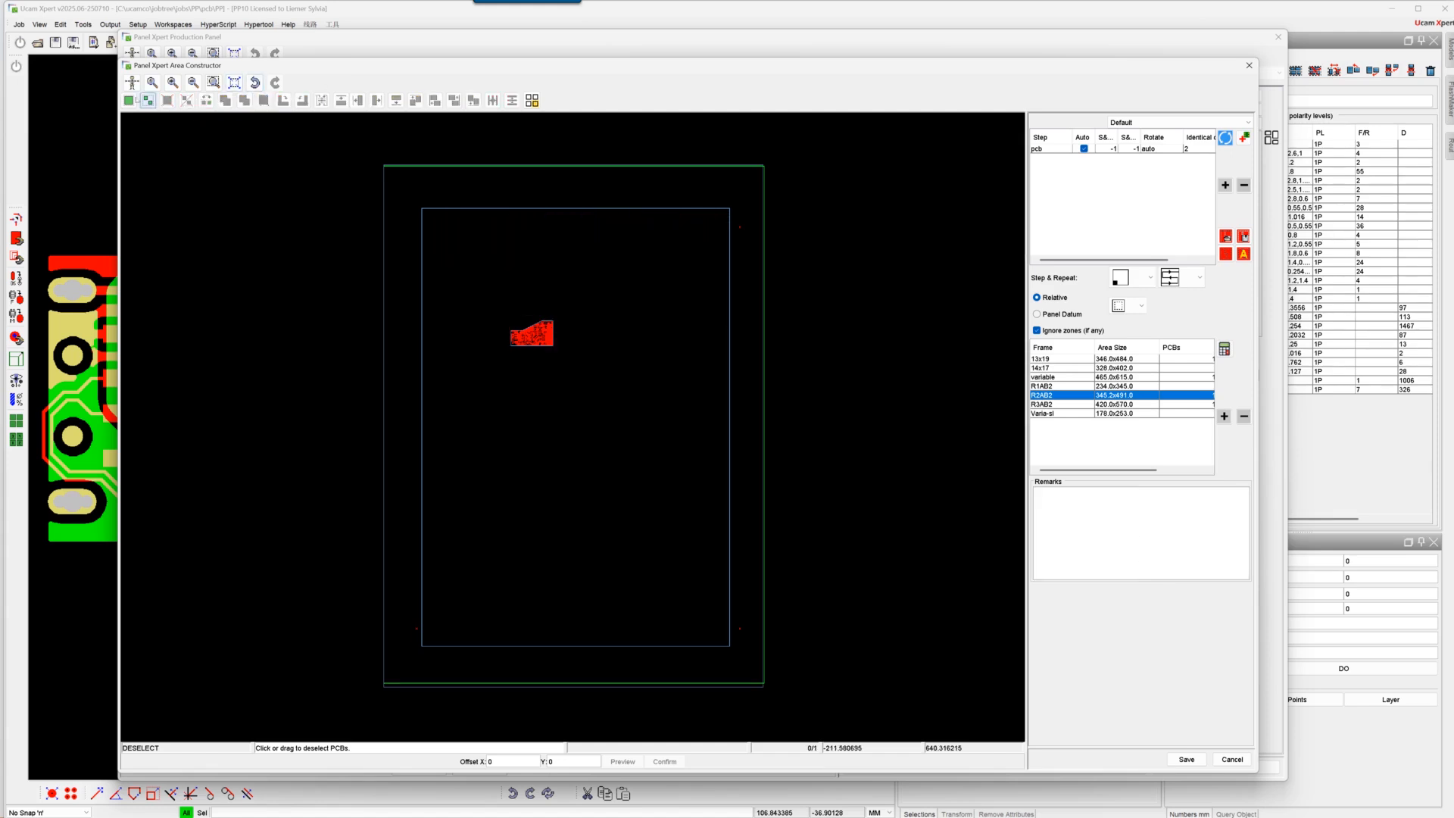
# Step: Select the remaining PCB and place a copy of it diagonally above and to its right
pyautogui.click(129, 100)
pyautogui.click(148, 101)
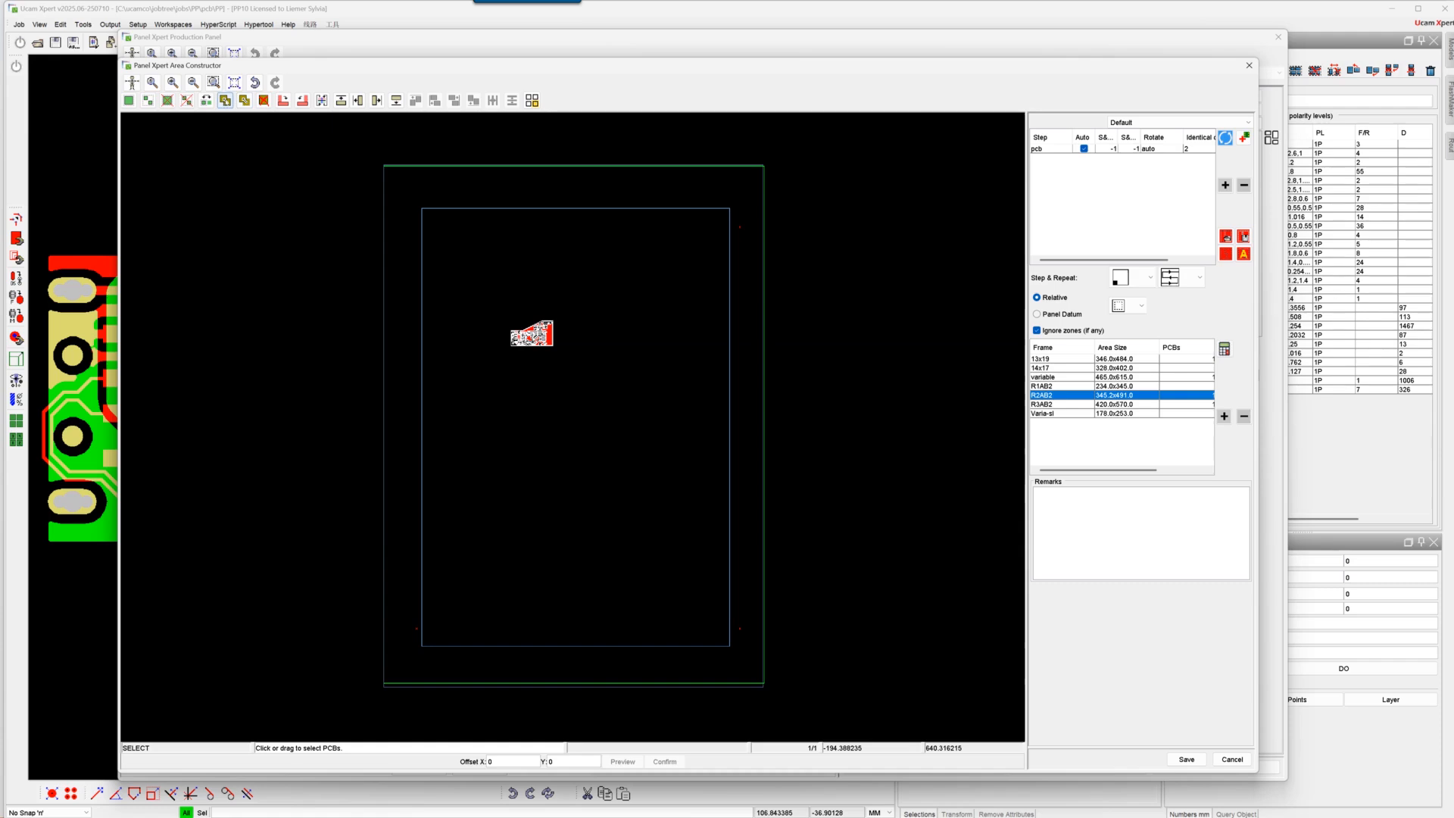
pyautogui.click(224, 101)
pyautogui.moveTo(534, 333); pyautogui.dragTo(593, 286)
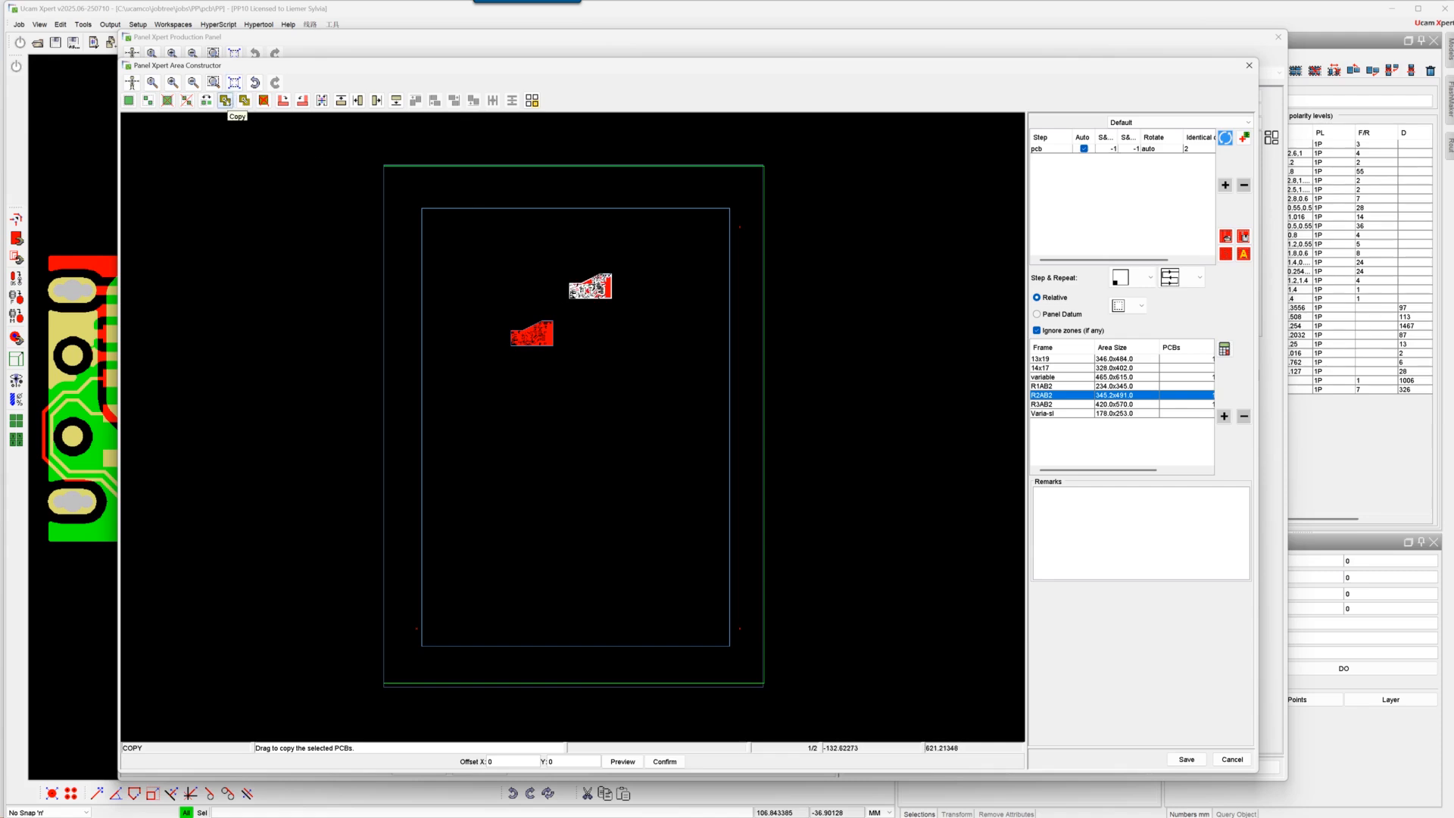
# Step: Move the selected PCB copy by an X offset of -20 and rotate it 180 degrees counter-clockwise
pyautogui.click(244, 100)
pyautogui.click(502, 761)
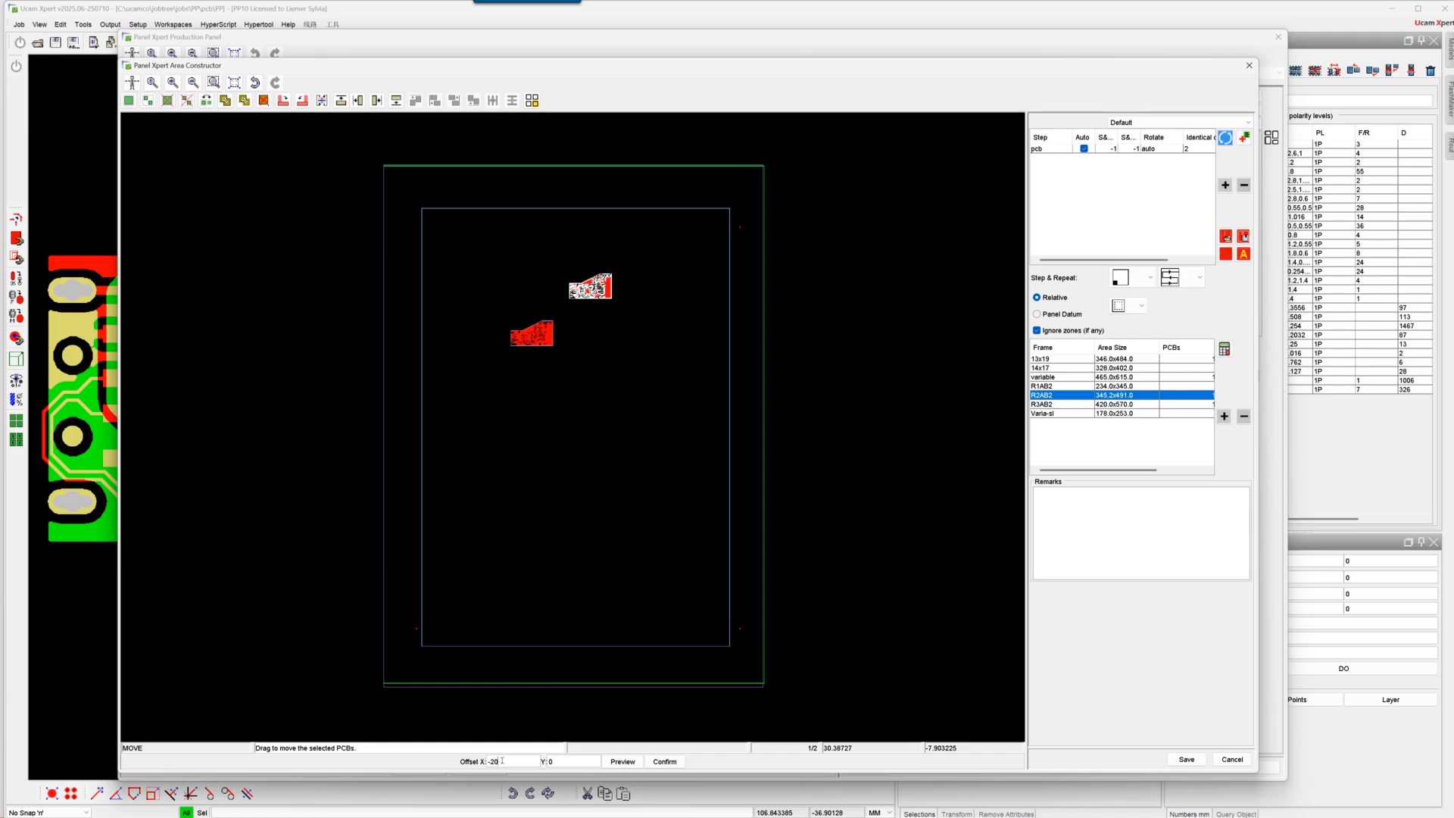
pyautogui.click(622, 762)
pyautogui.click(664, 762)
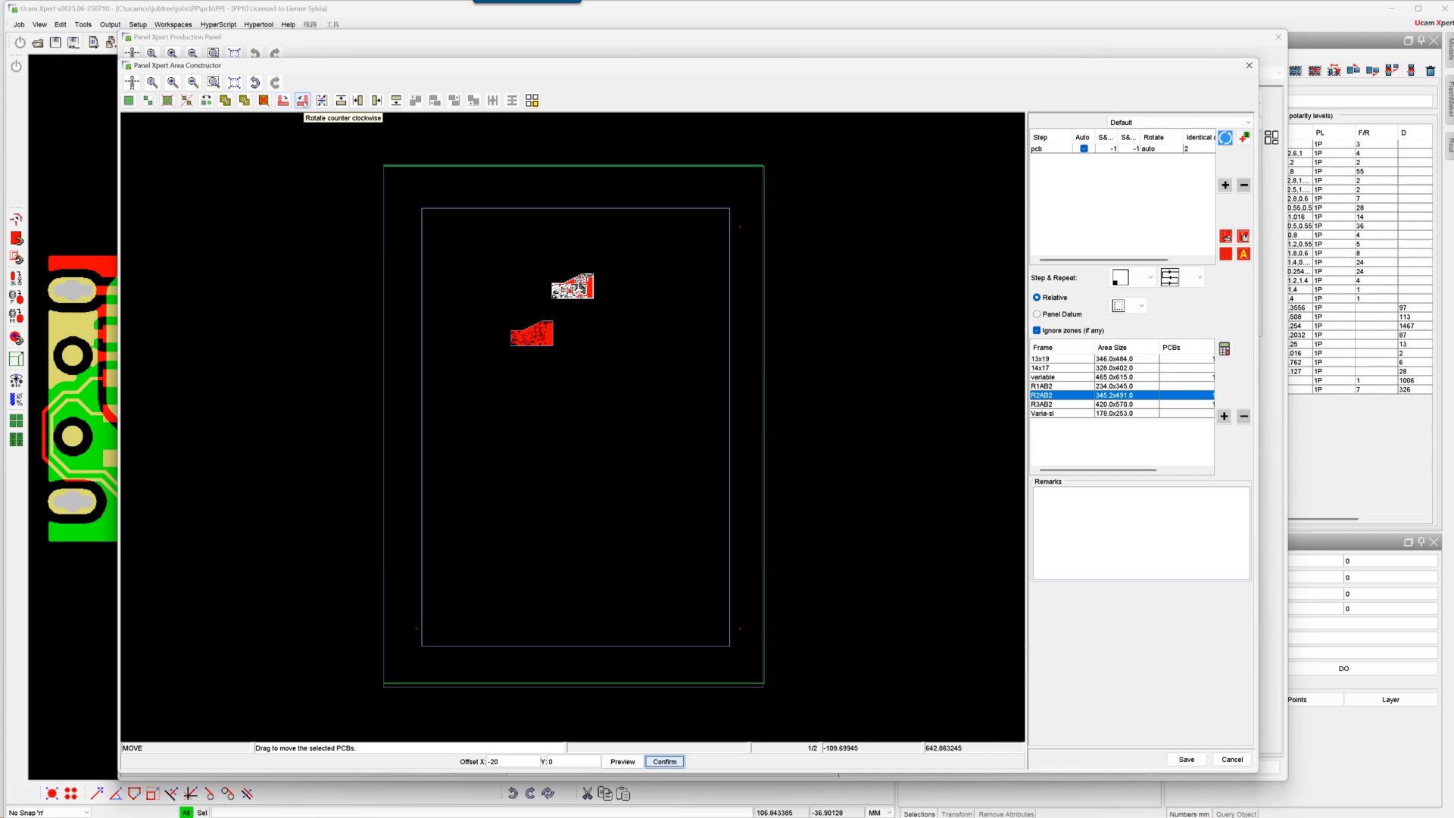
pyautogui.click(302, 100)
pyautogui.click(303, 100)
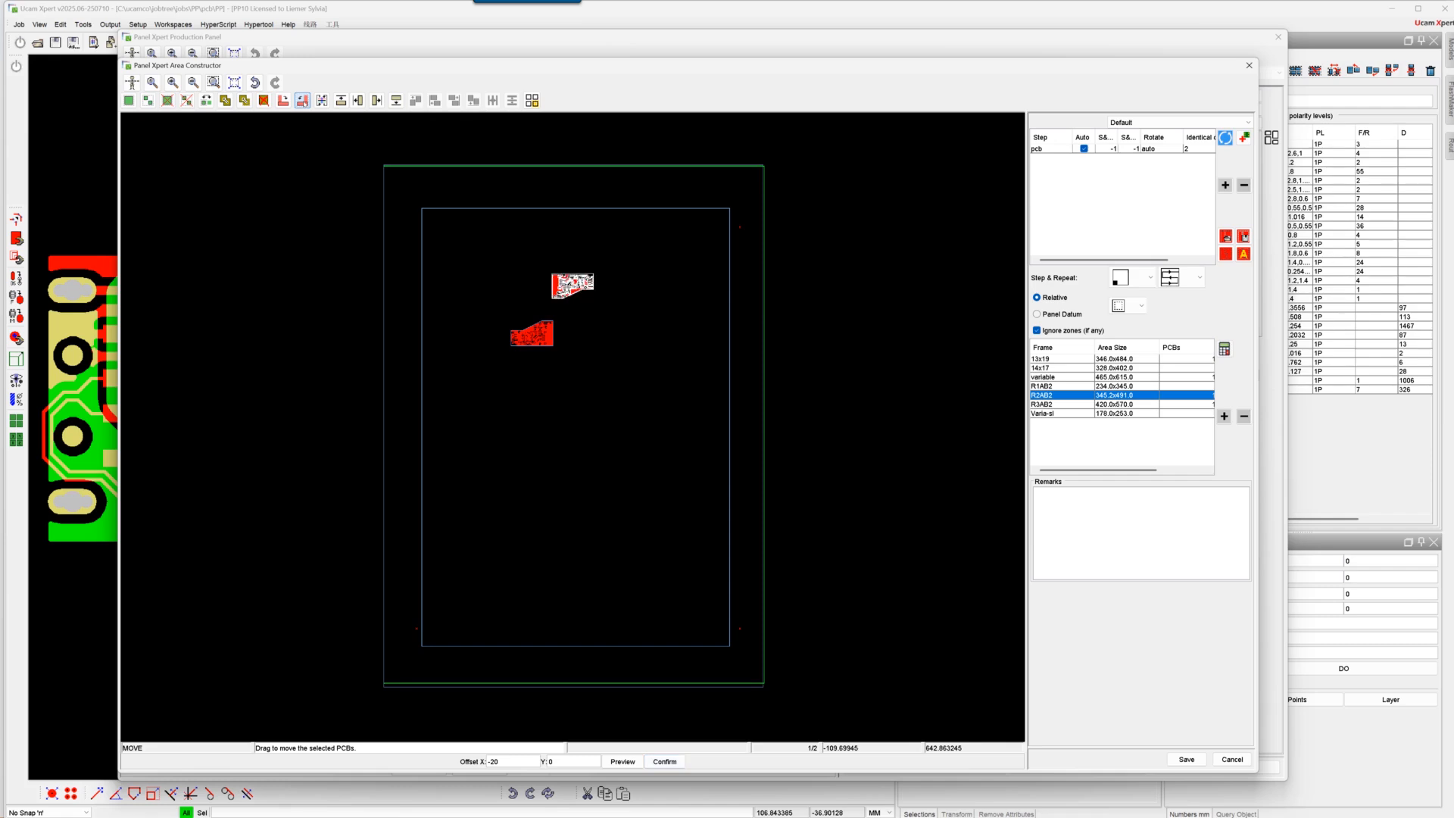
# Step: Align both PCBs in one column and bring them together vertically so their slanted edges face each other
pyautogui.click(148, 100)
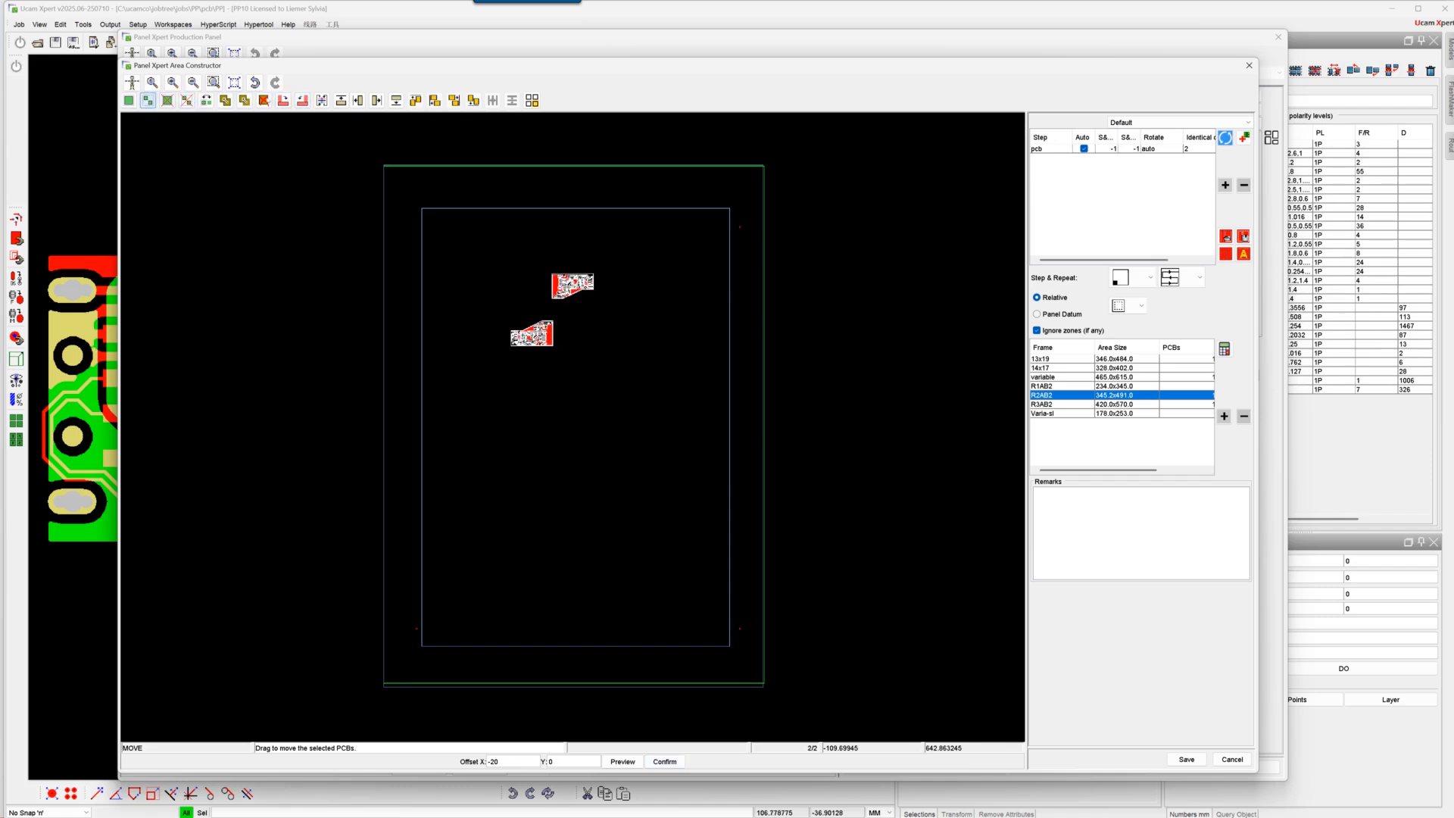
pyautogui.click(434, 100)
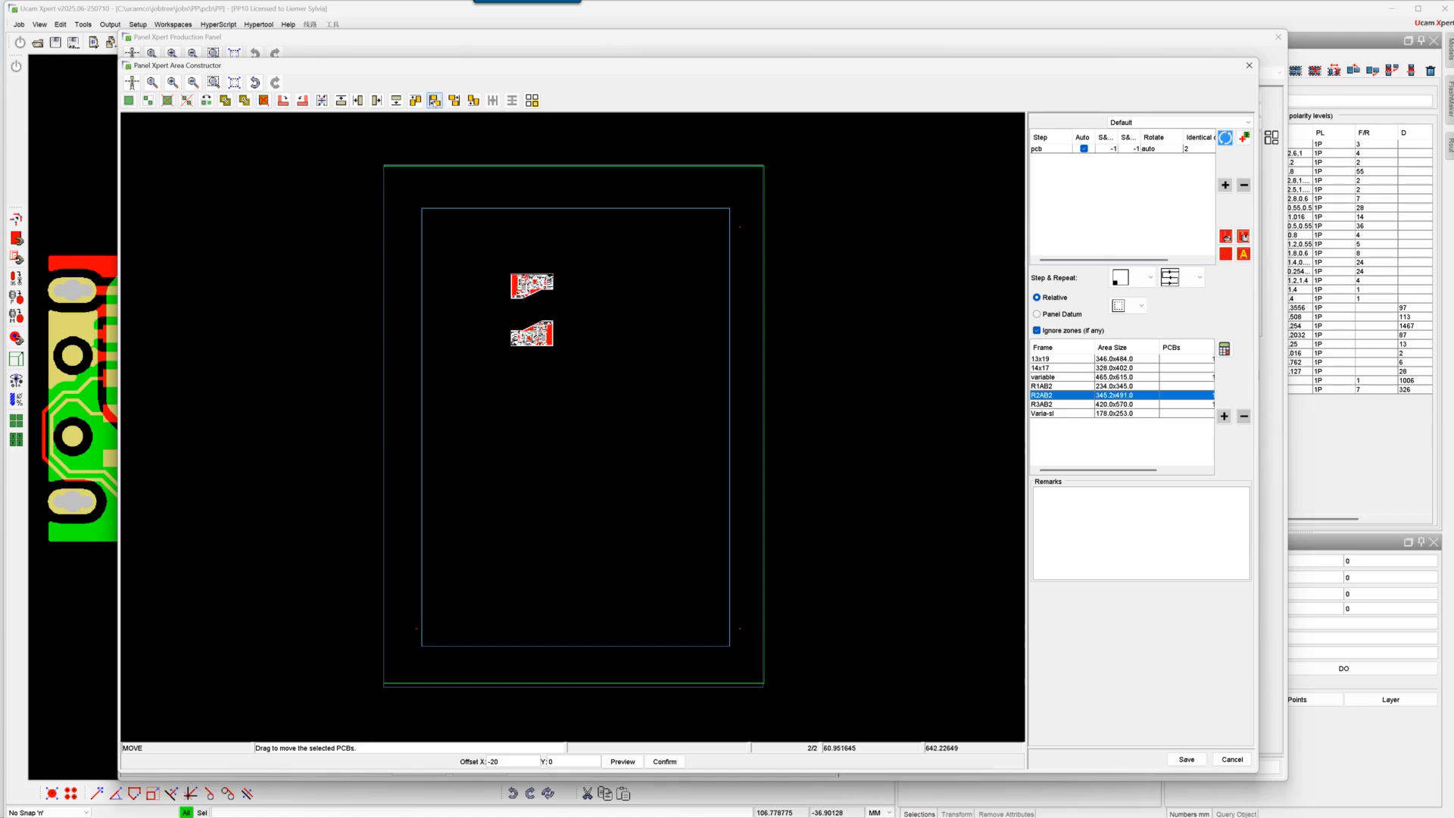
pyautogui.click(186, 100)
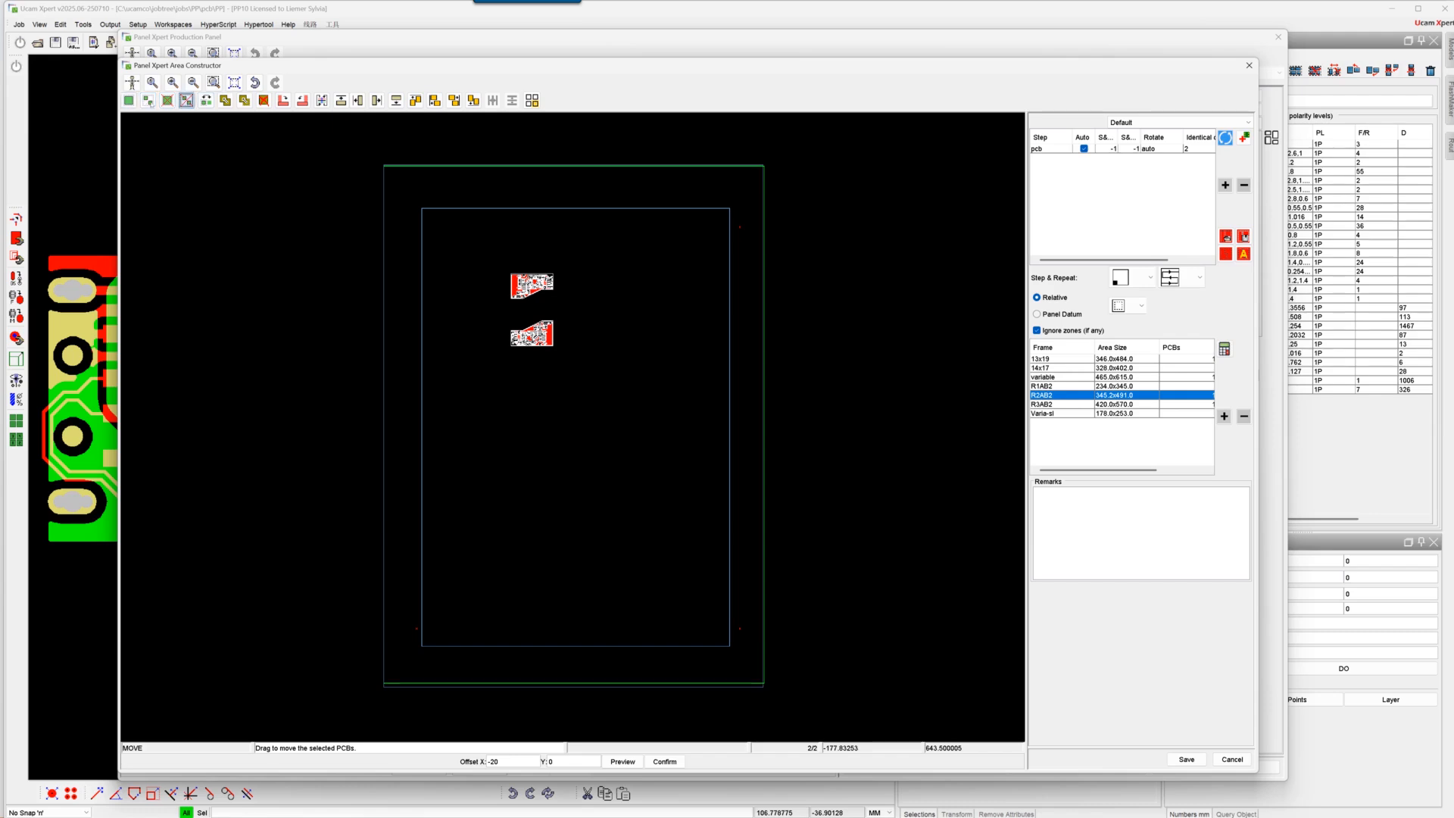
pyautogui.click(535, 284)
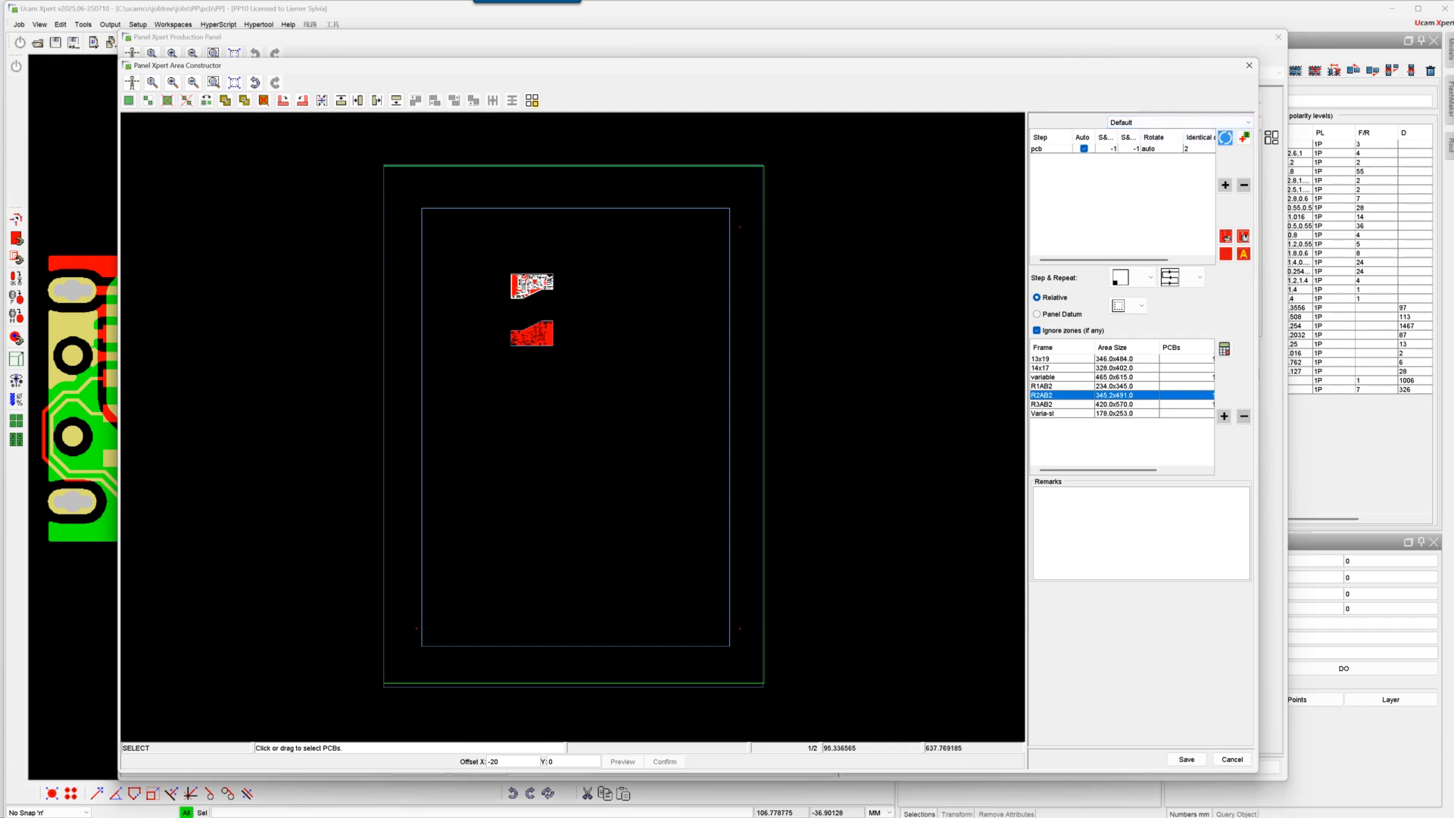
pyautogui.click(395, 100)
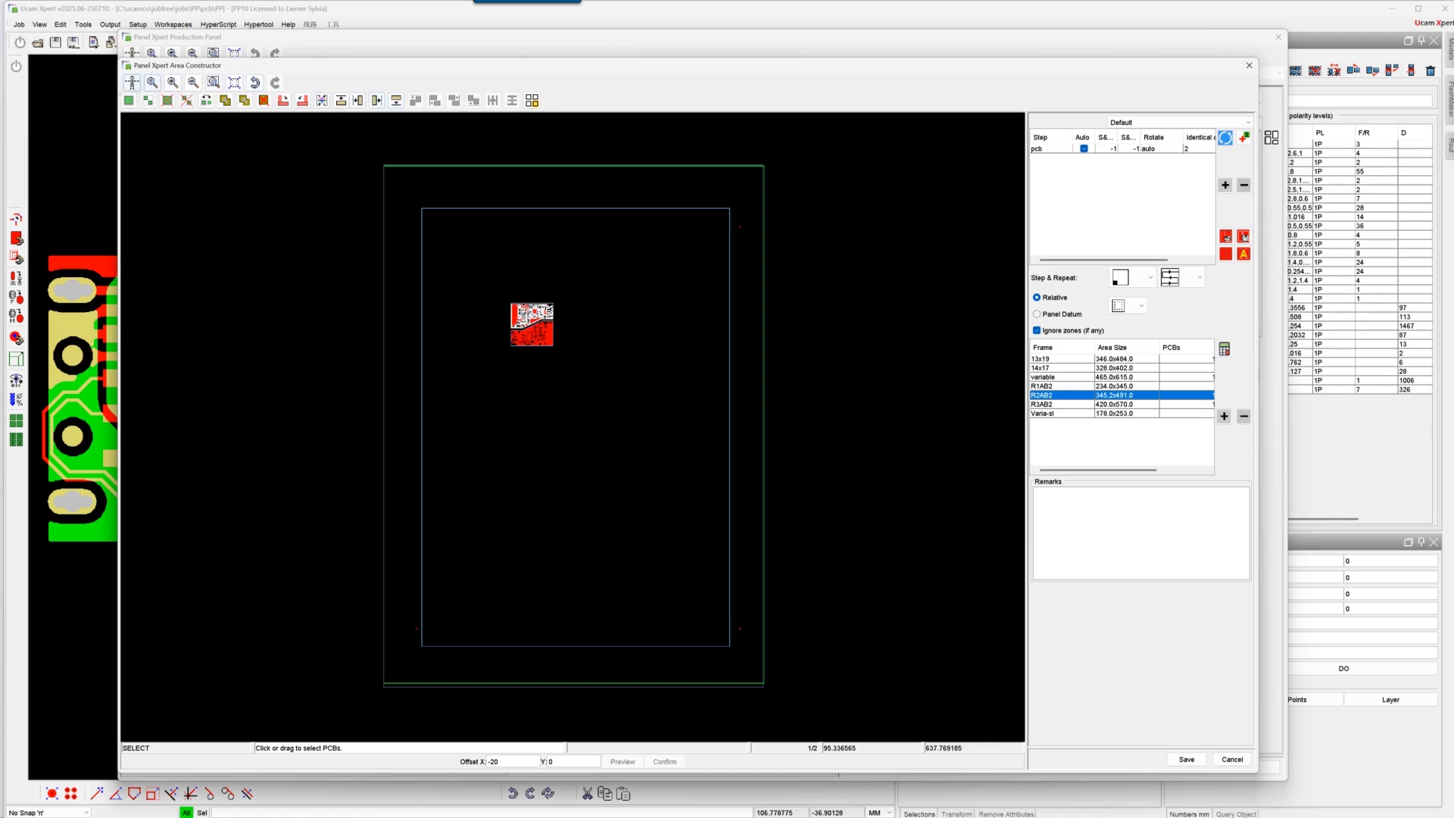
# Step: Select both PCBs and group them into a cluster named cluster1
pyautogui.click(148, 100)
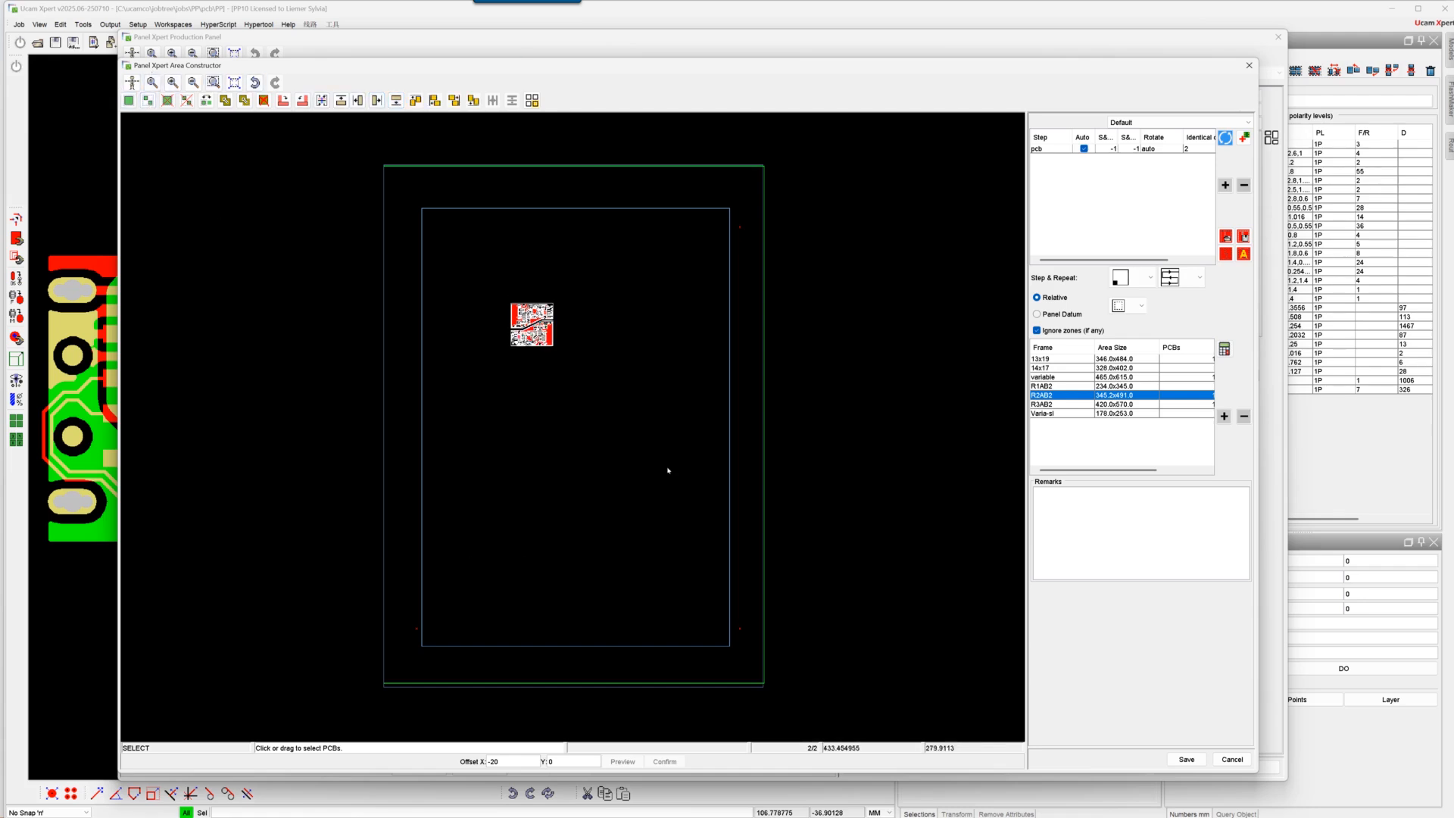
pyautogui.click(1226, 253)
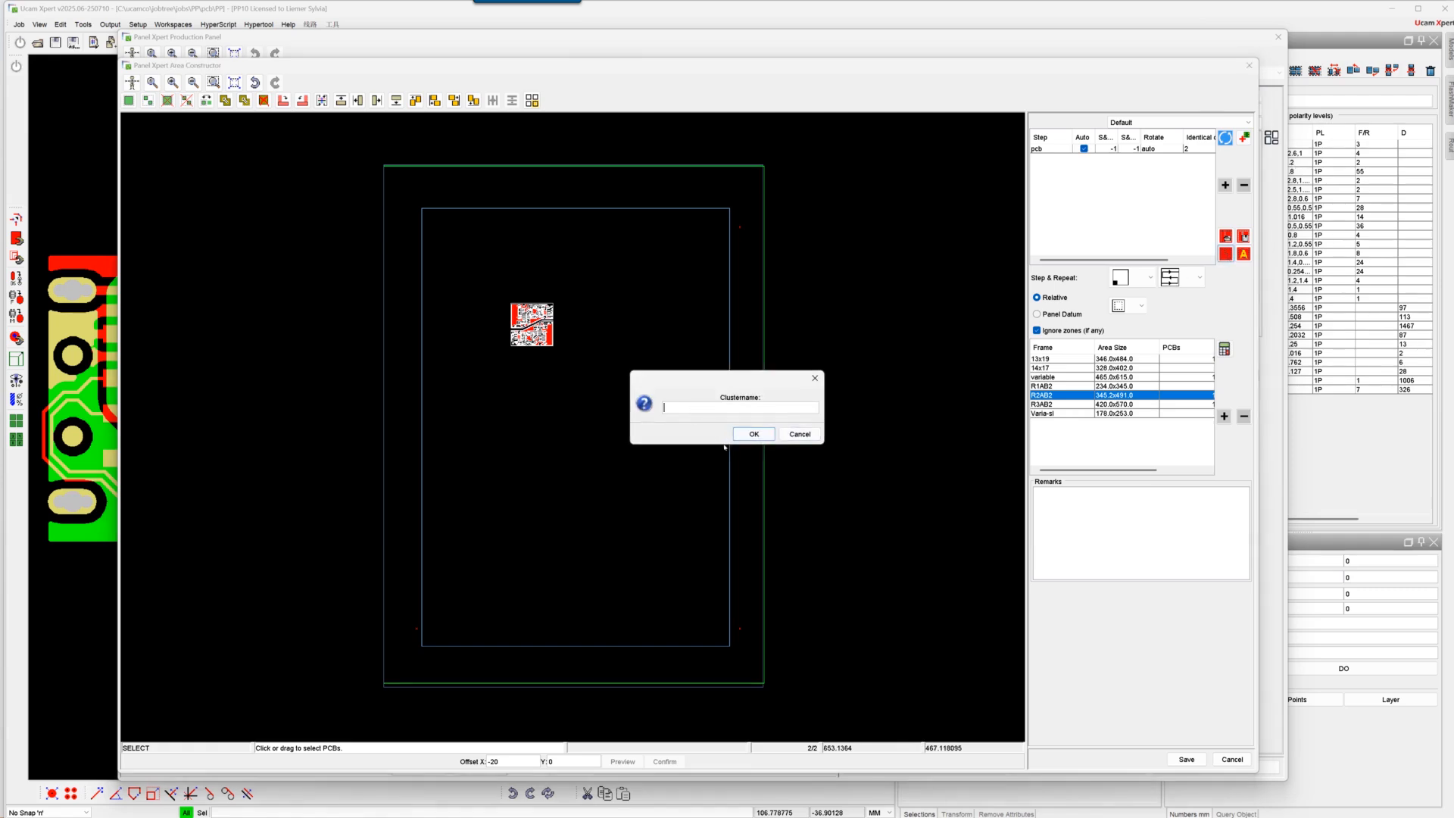
pyautogui.write('cluster1')
pyautogui.click(741, 433)
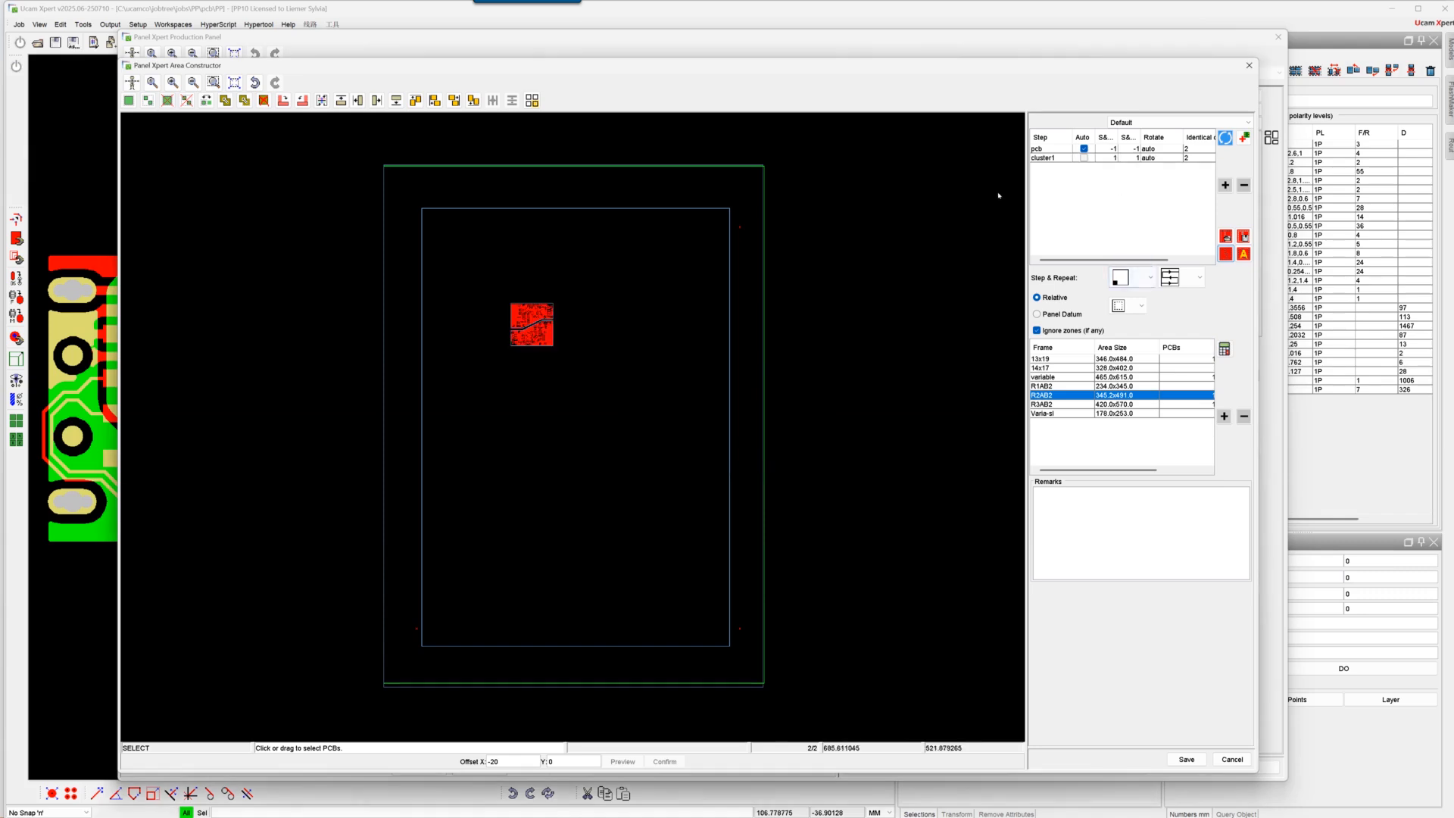
# Step: Set cluster1 to automatic step and repeat, then calculate and save the 14x17 frame layout
pyautogui.click(1084, 159)
pyautogui.click(1084, 158)
pyautogui.click(1122, 159)
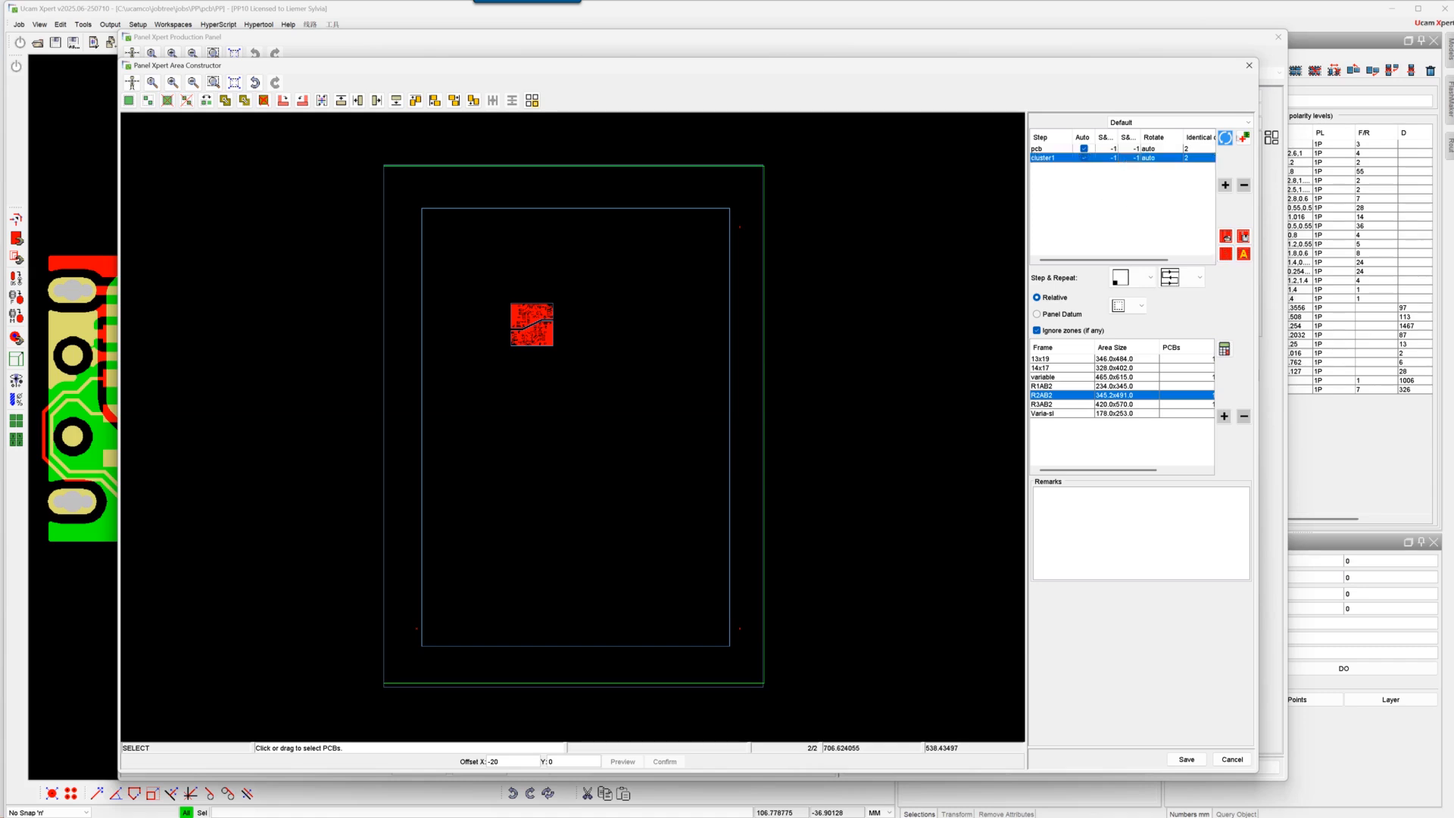
pyautogui.click(1224, 139)
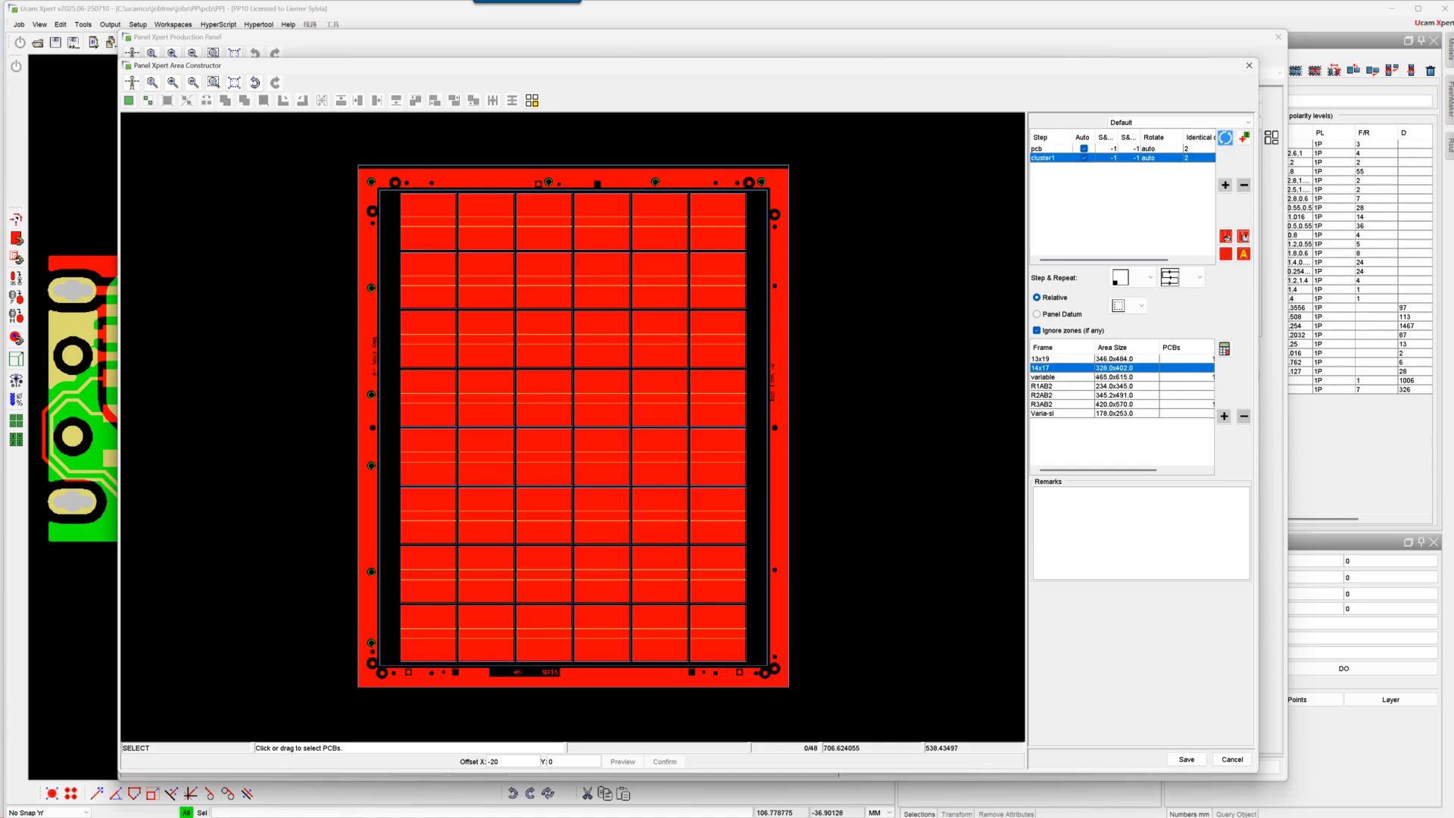
pyautogui.click(1189, 760)
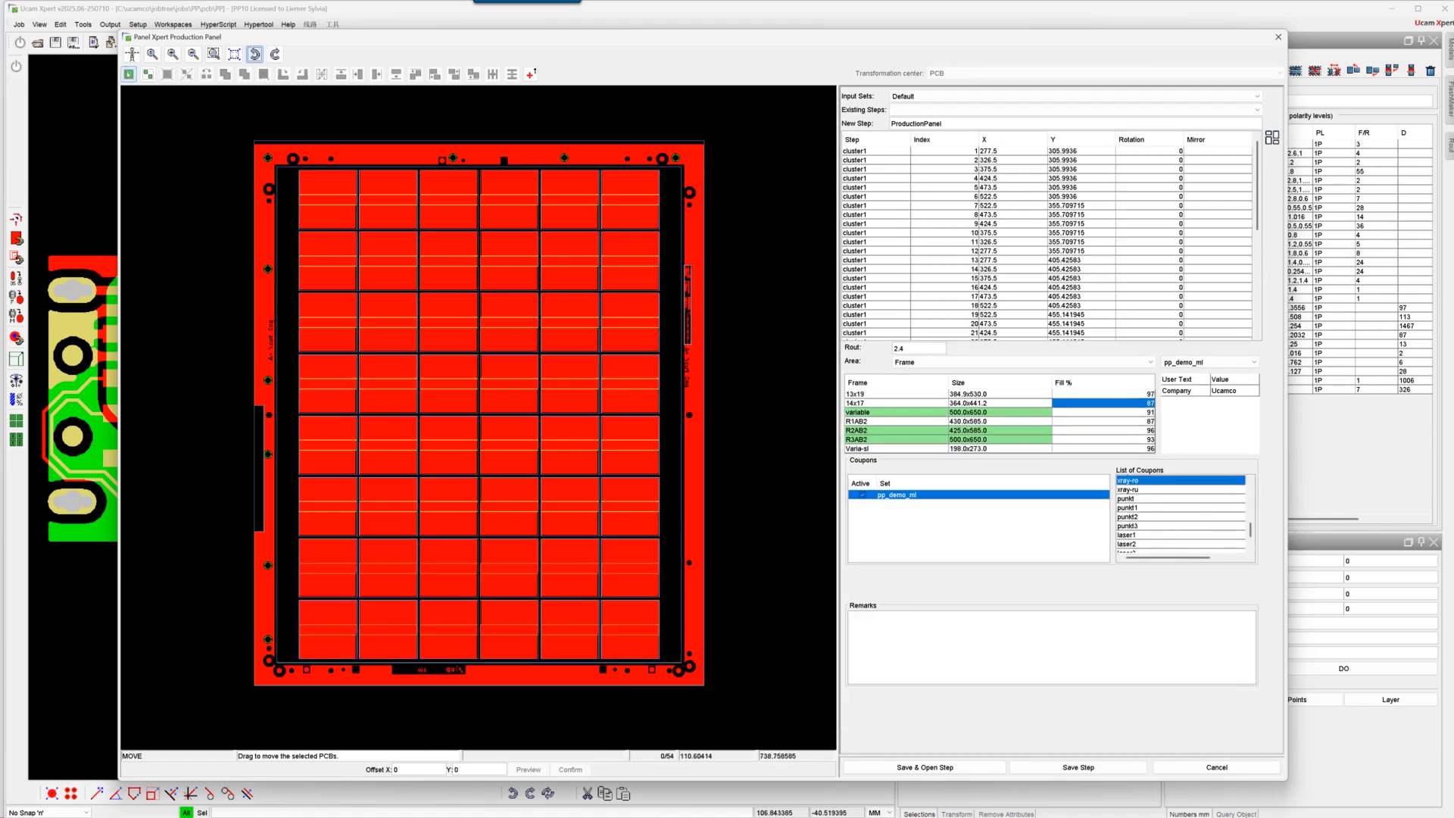
# Step: Delete the cluster in the top row, second column of the production panel
pyautogui.click(128, 75)
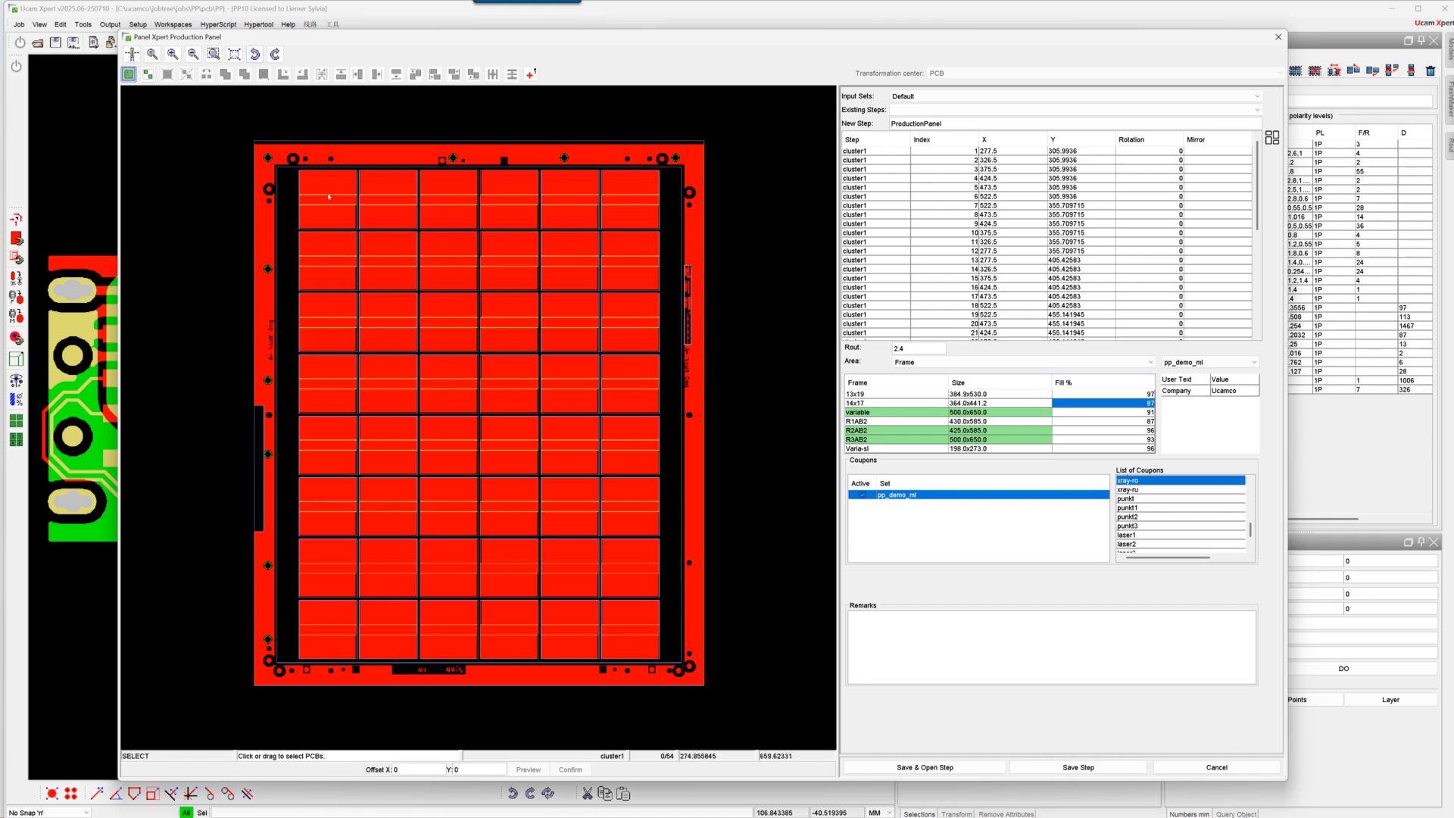
pyautogui.click(387, 197)
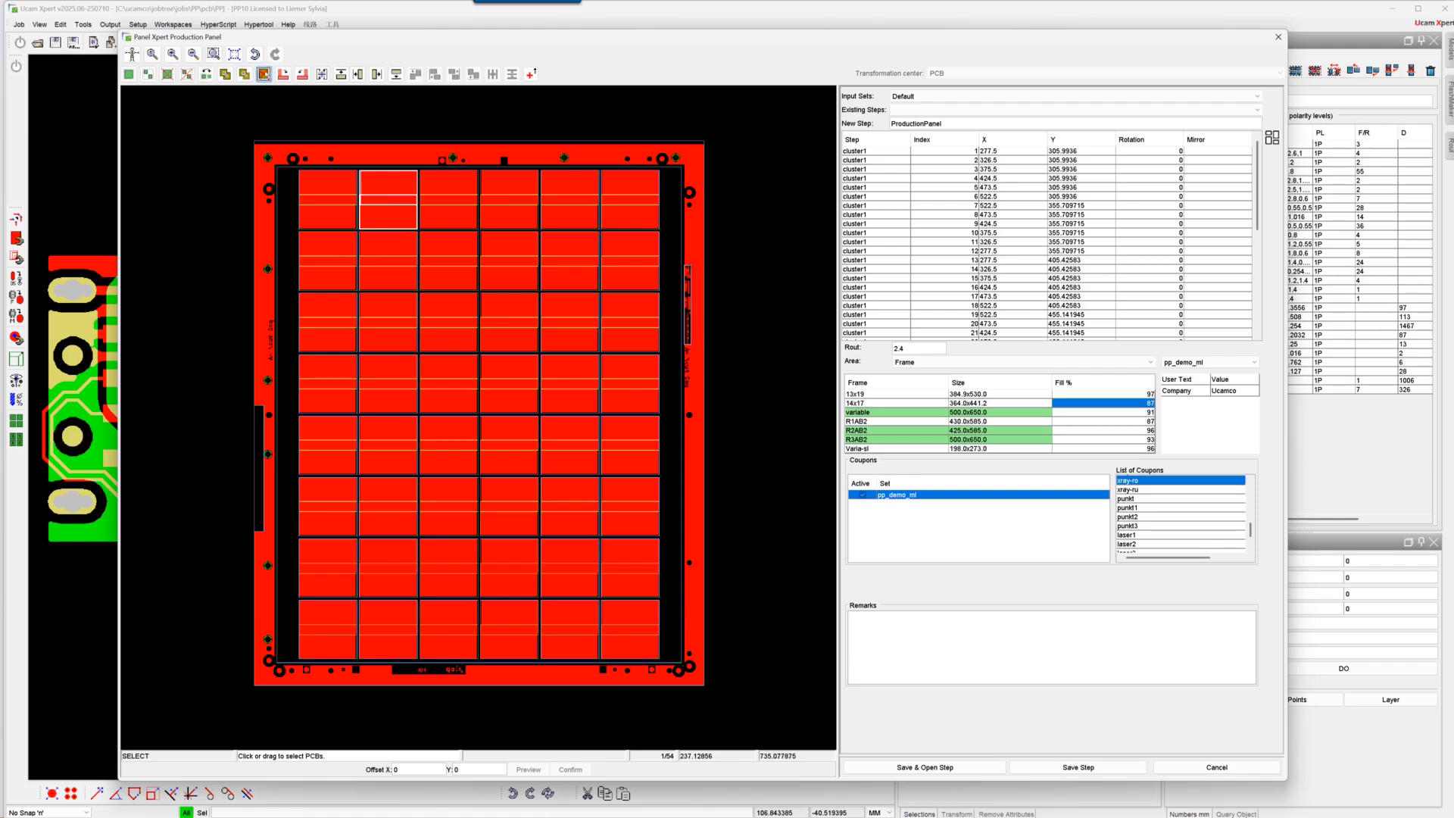
pyautogui.click(264, 74)
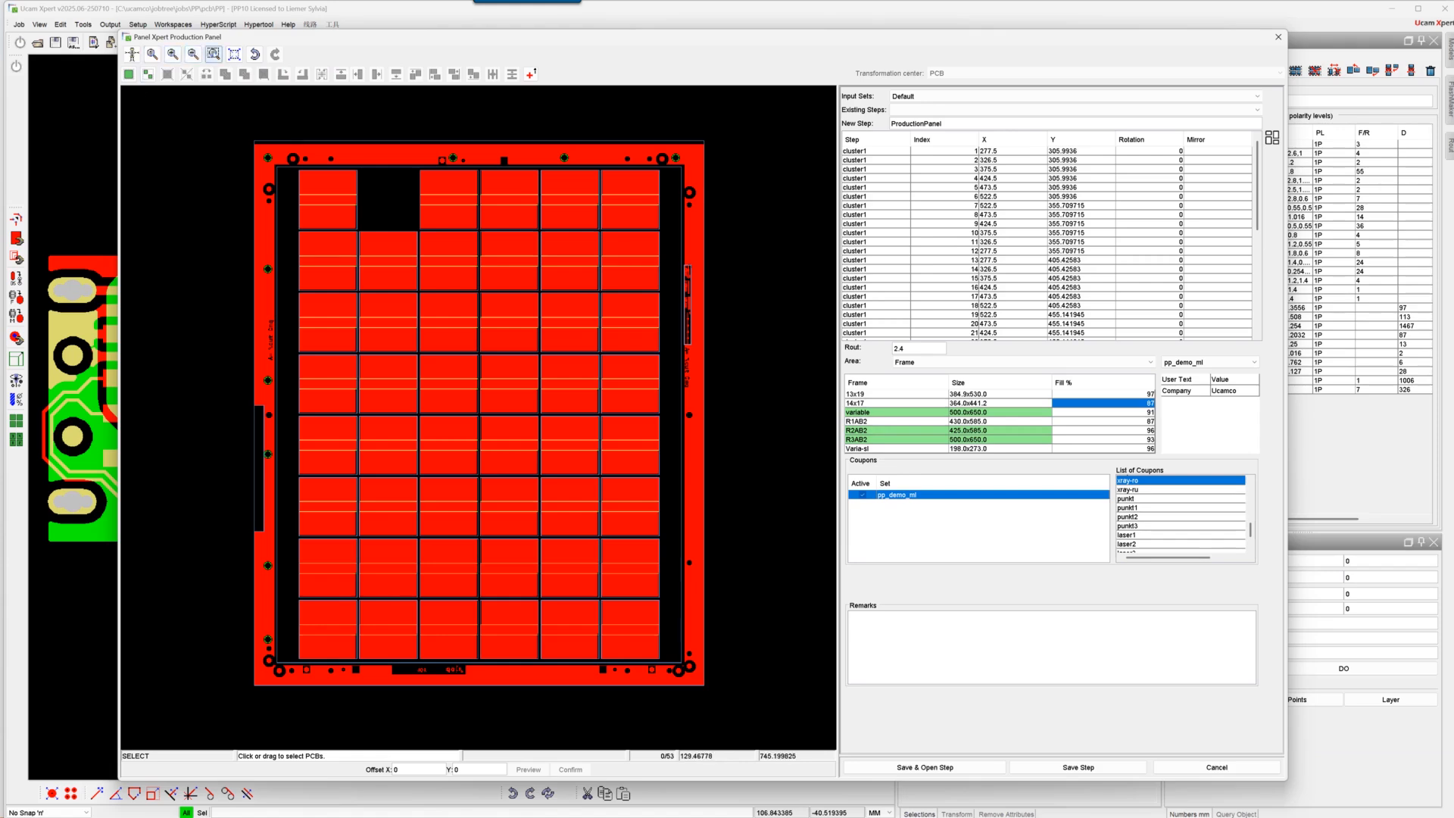
# Step: Add the xray-ru coupon and place it in the free space in the panel's top row
pyautogui.click(213, 54)
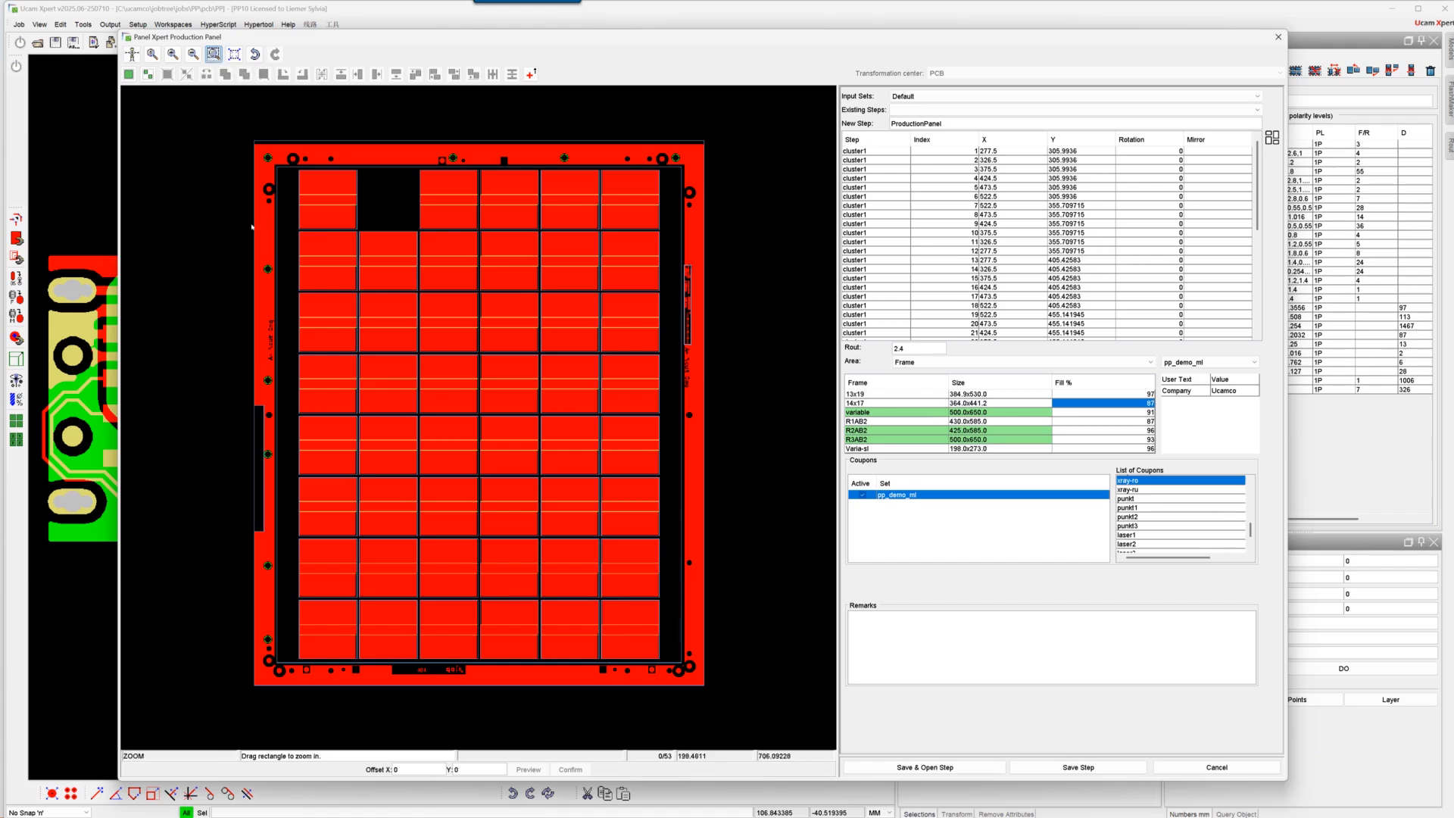
pyautogui.moveTo(364, 225); pyautogui.dragTo(459, 266)
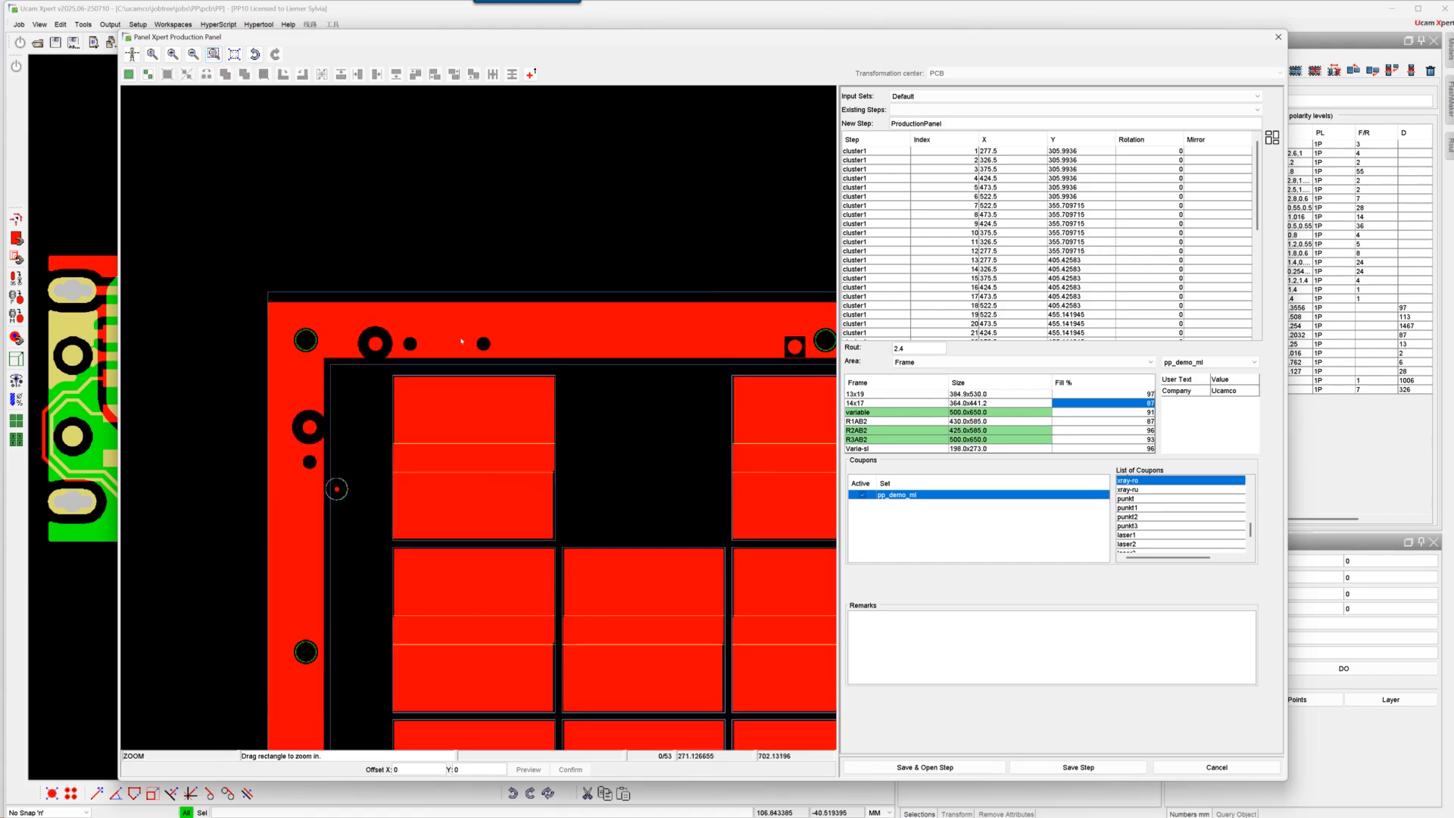
pyautogui.click(1128, 490)
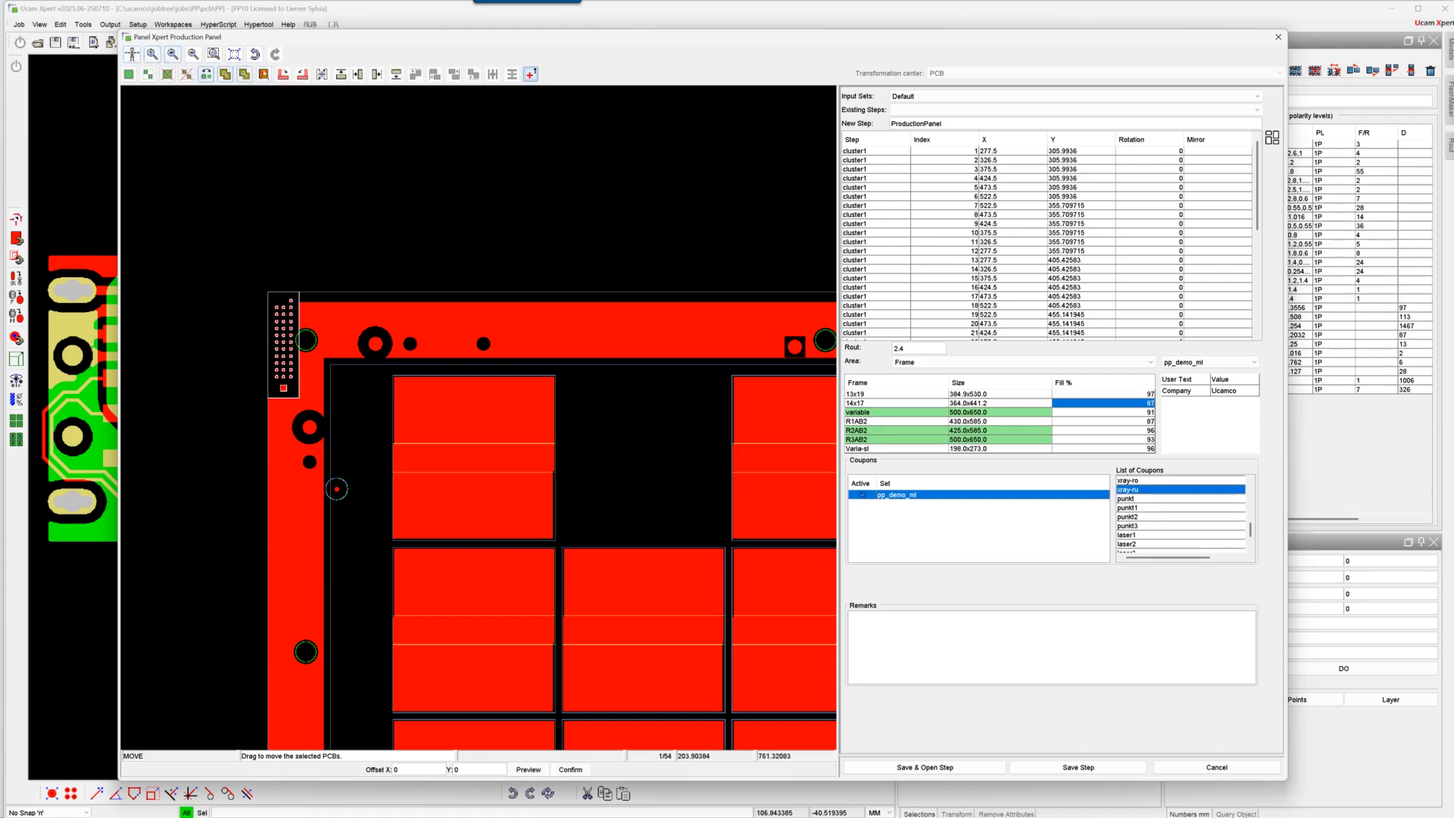
pyautogui.moveTo(279, 349); pyautogui.dragTo(644, 454)
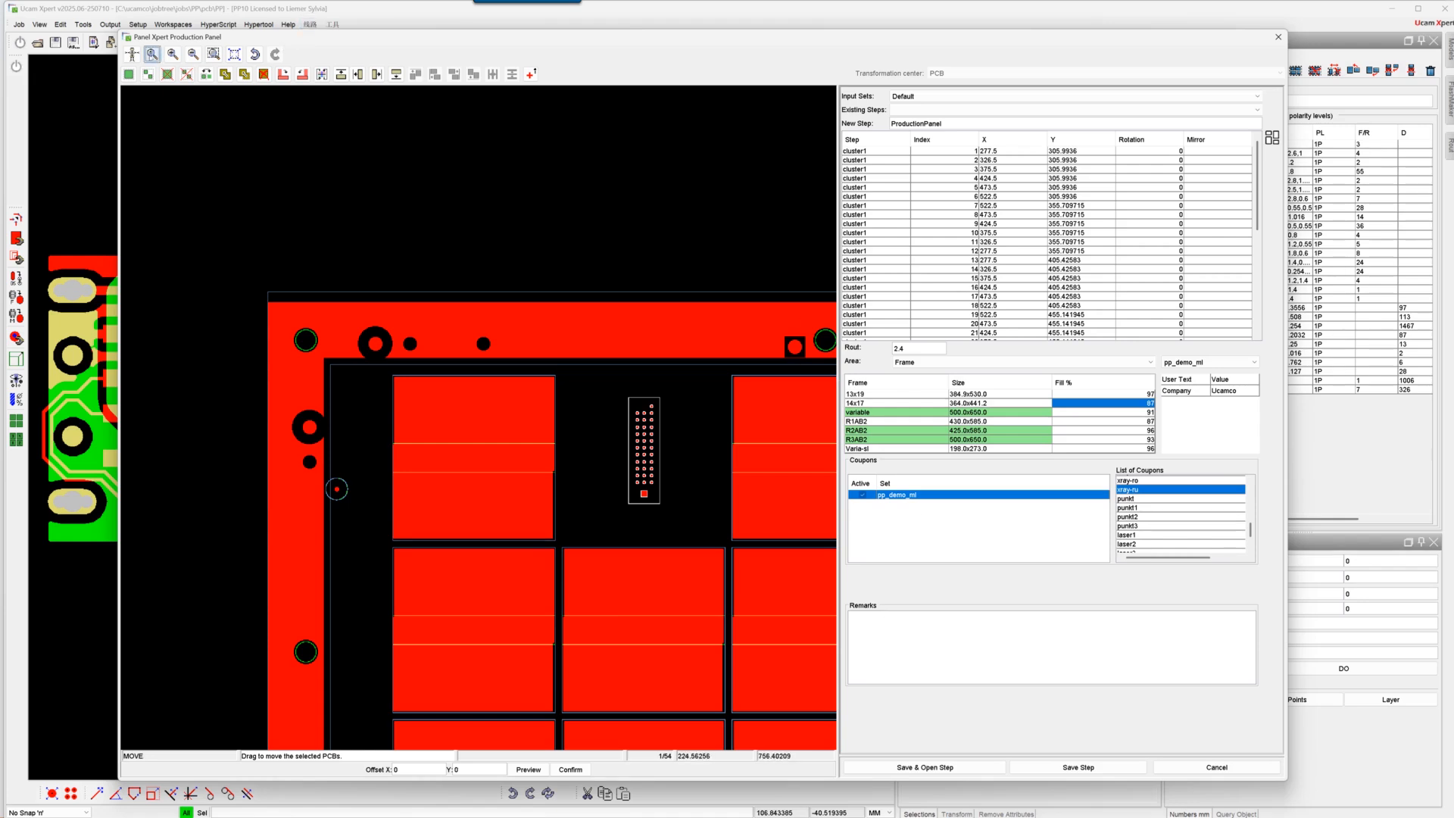
pyautogui.click(152, 54)
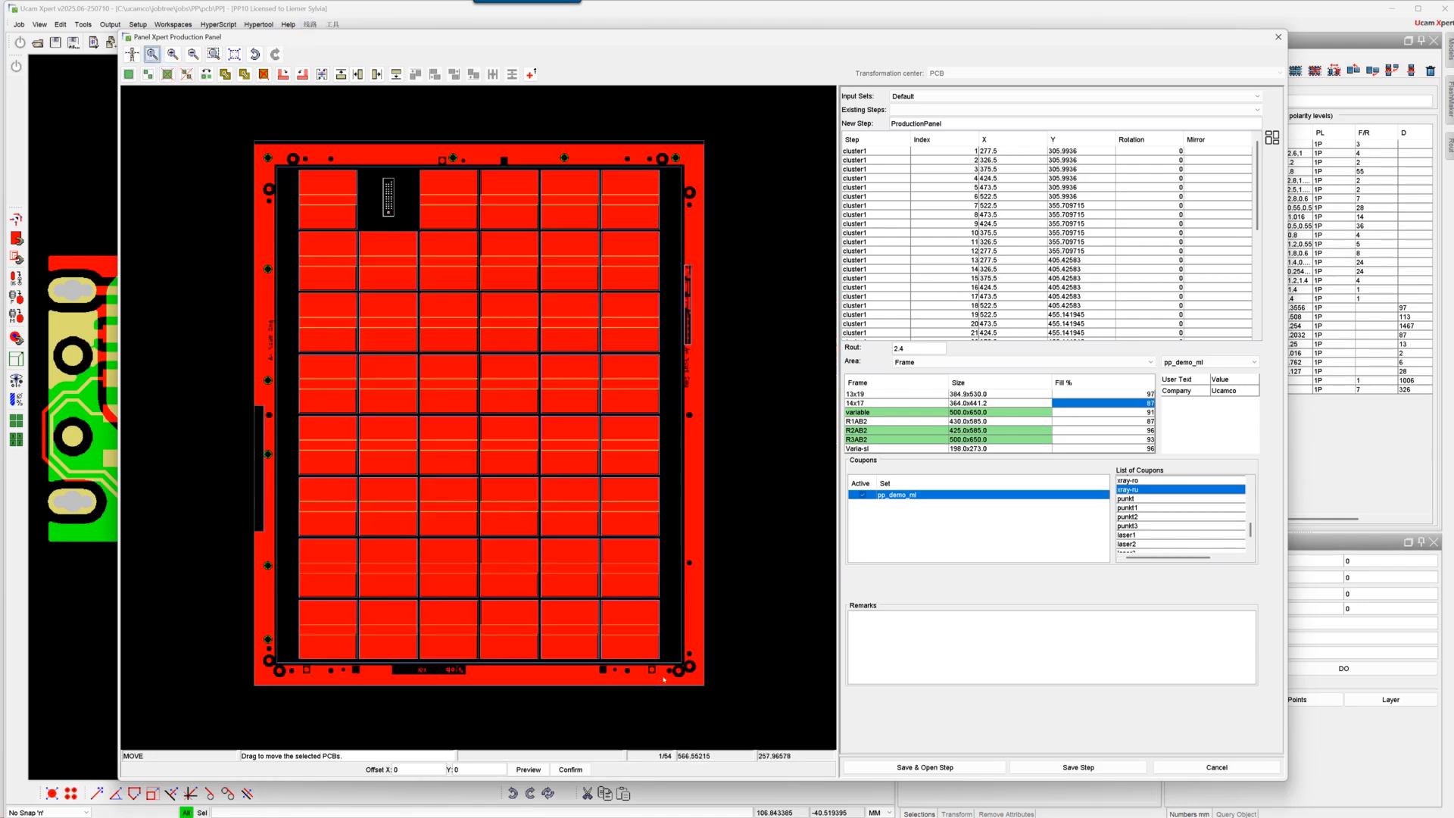
# Step: Save and open the ProductionPanel step, and preview the pcb and cluster1 steps in the Job Tree
pyautogui.click(961, 769)
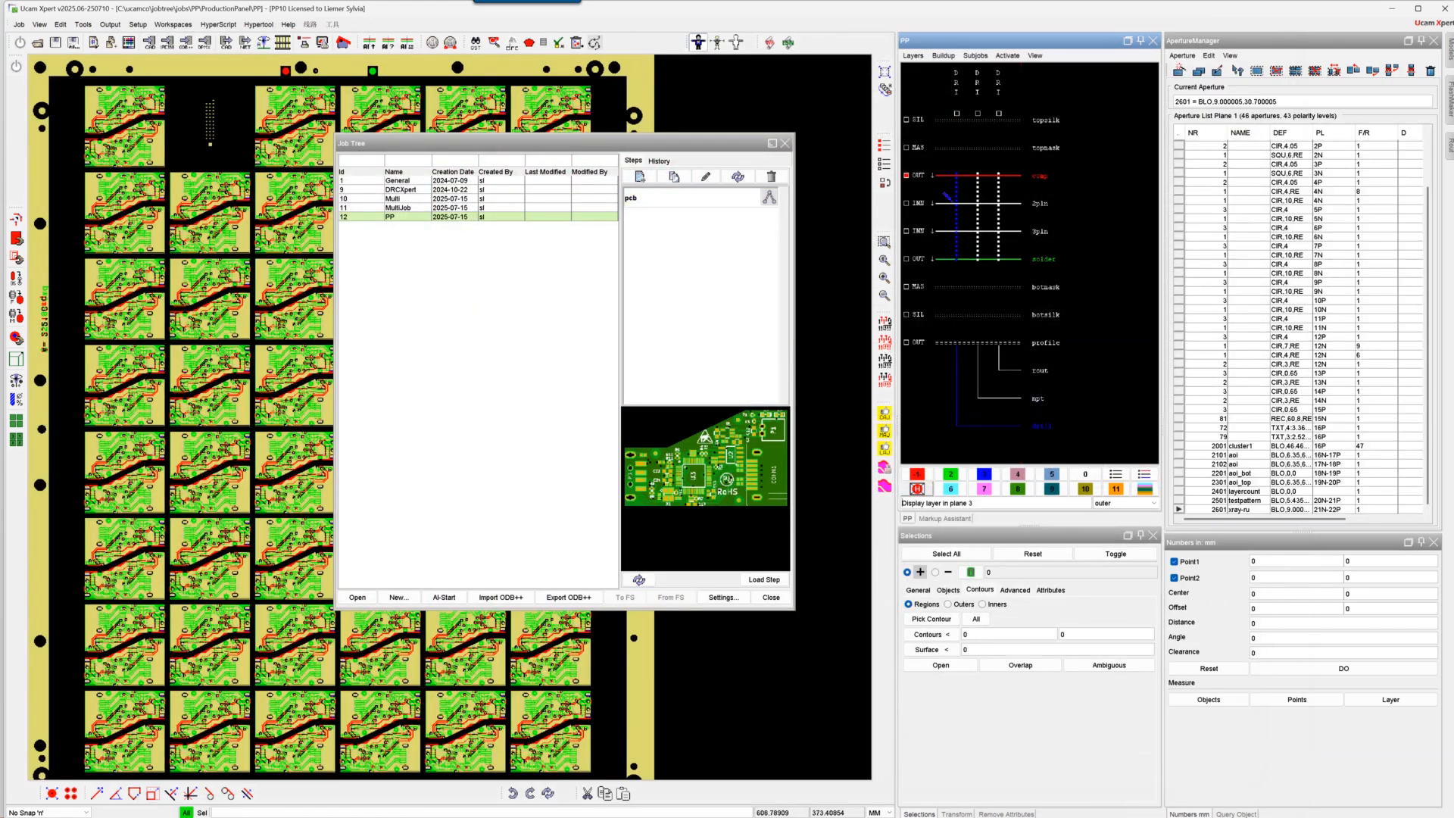
pyautogui.moveTo(973, 488); pyautogui.dragTo(976, 475)
pyautogui.click(446, 161)
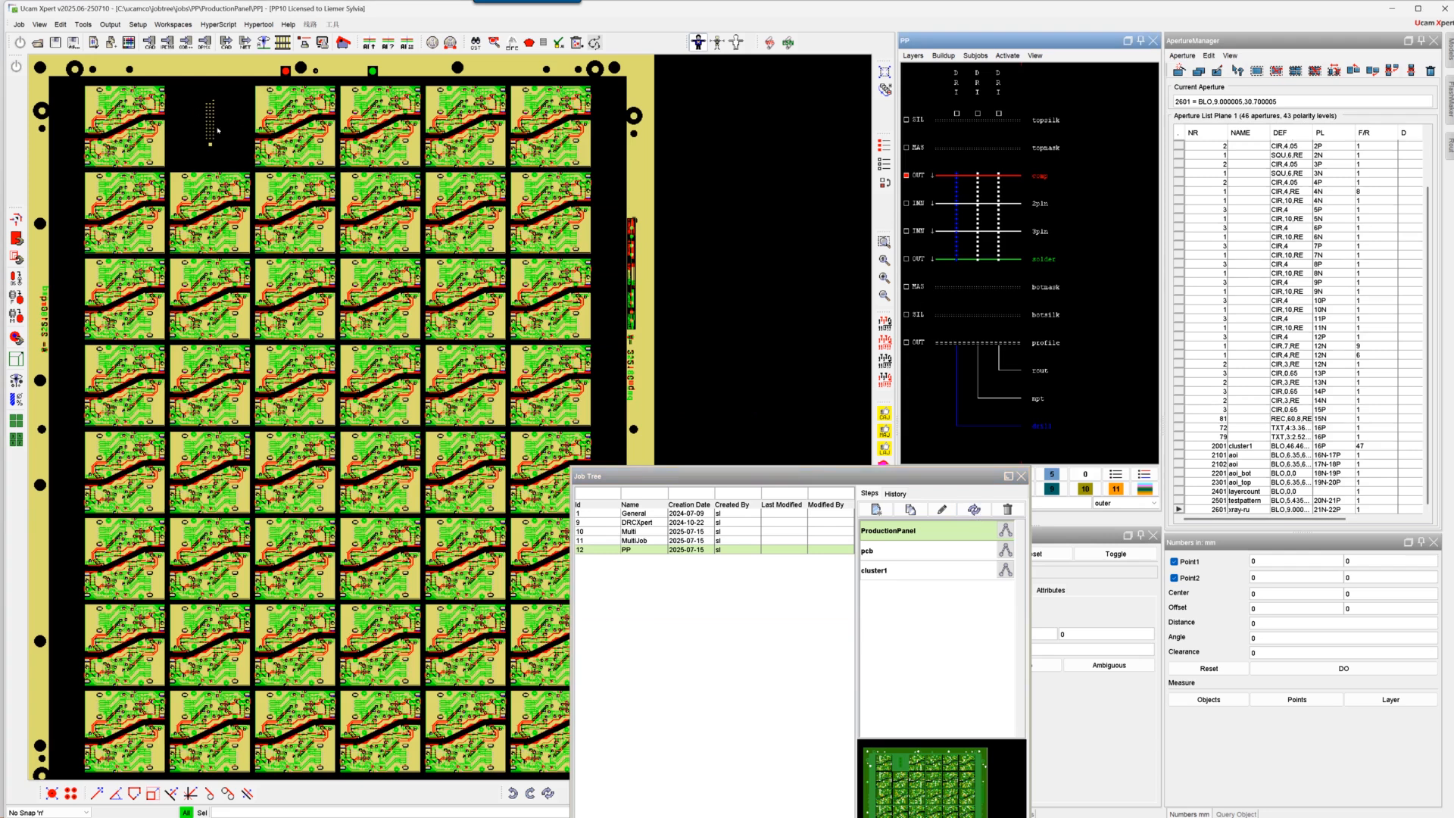
pyautogui.moveTo(818, 477); pyautogui.dragTo(644, 213)
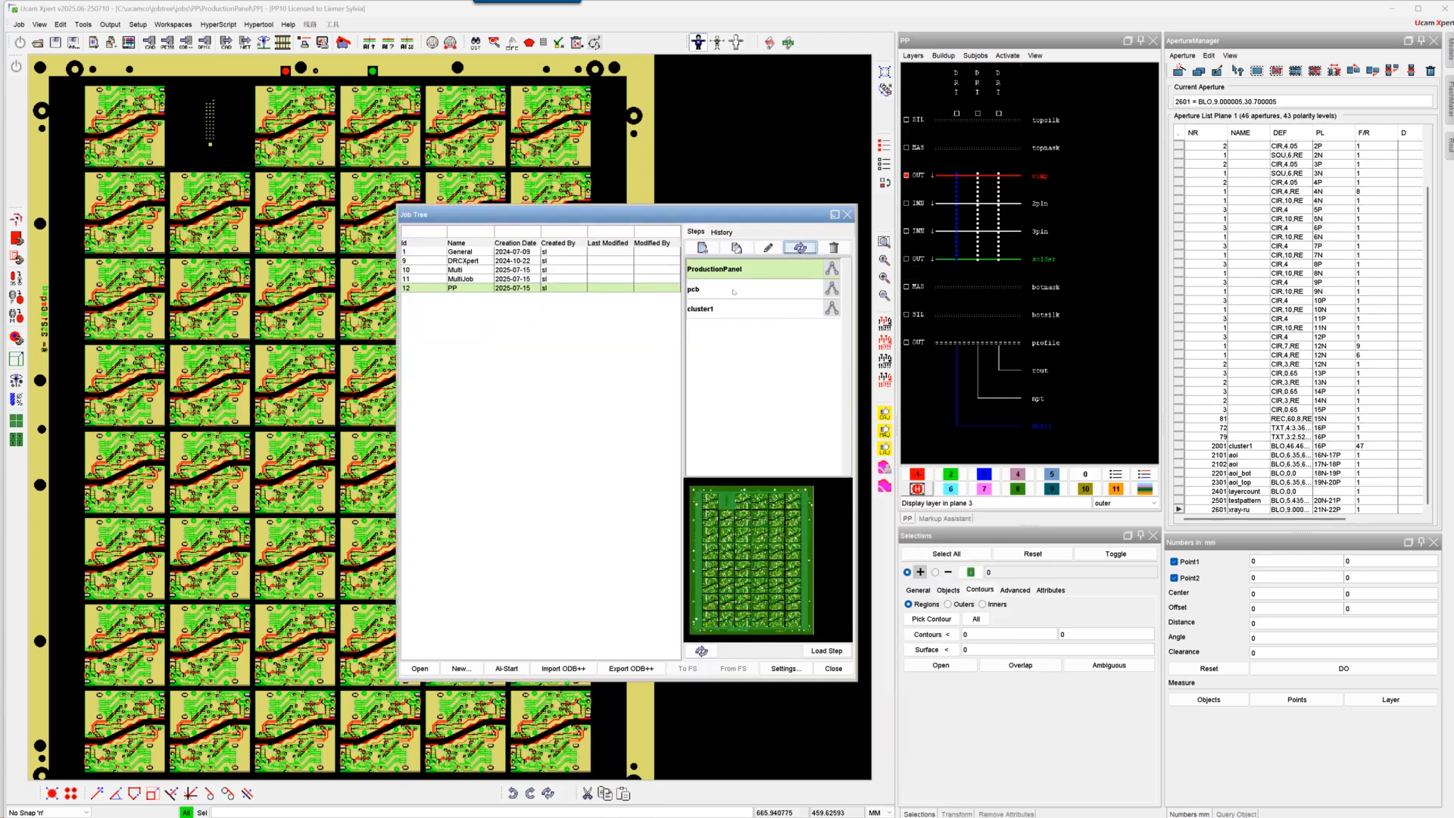
pyautogui.click(733, 291)
pyautogui.click(740, 312)
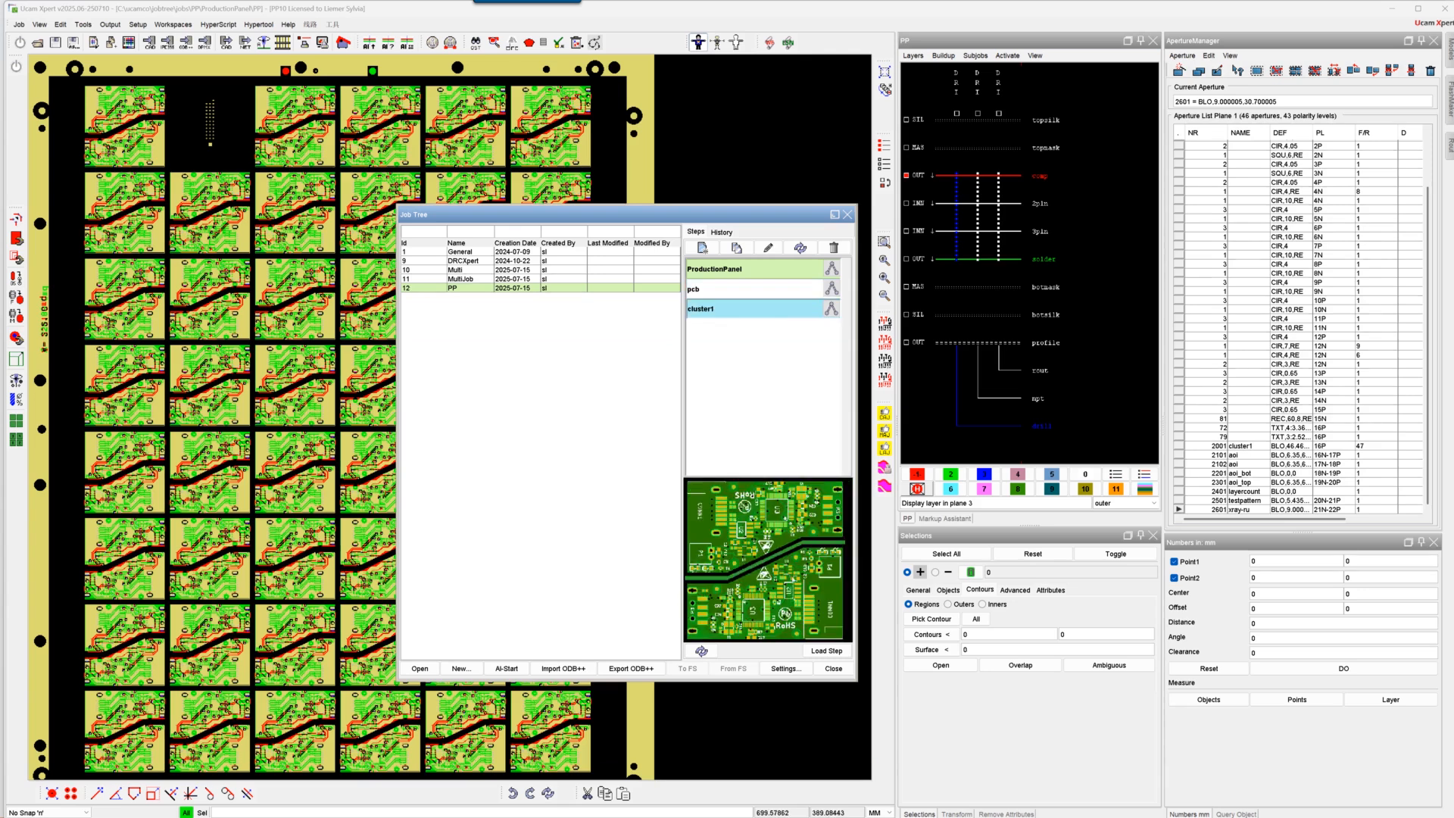
# Step: Switch to the pcb step and delete the cluster1 and ProductionPanel steps from the PP job
pyautogui.click(725, 291)
pyautogui.click(800, 247)
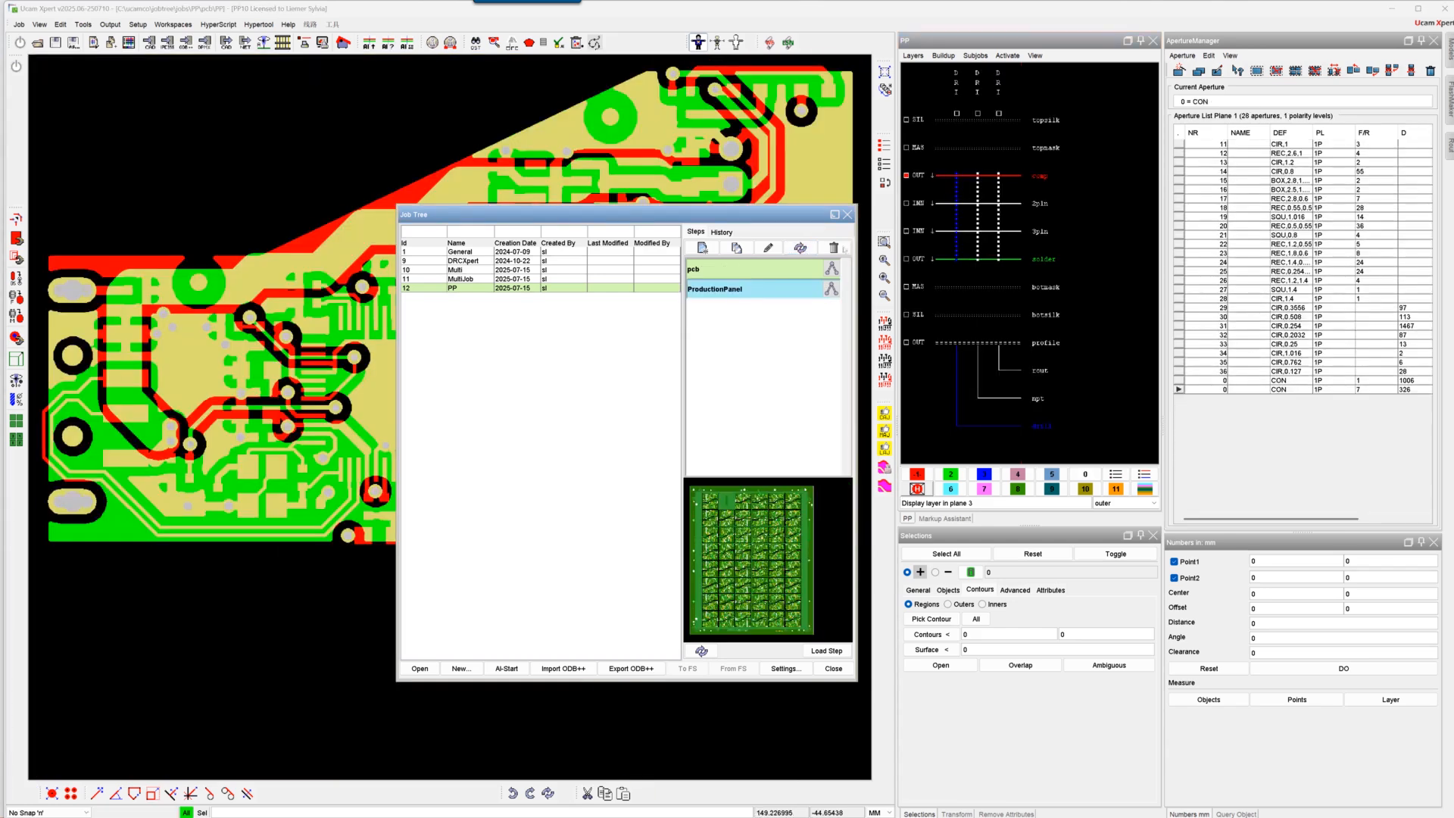
pyautogui.click(833, 247)
pyautogui.click(635, 473)
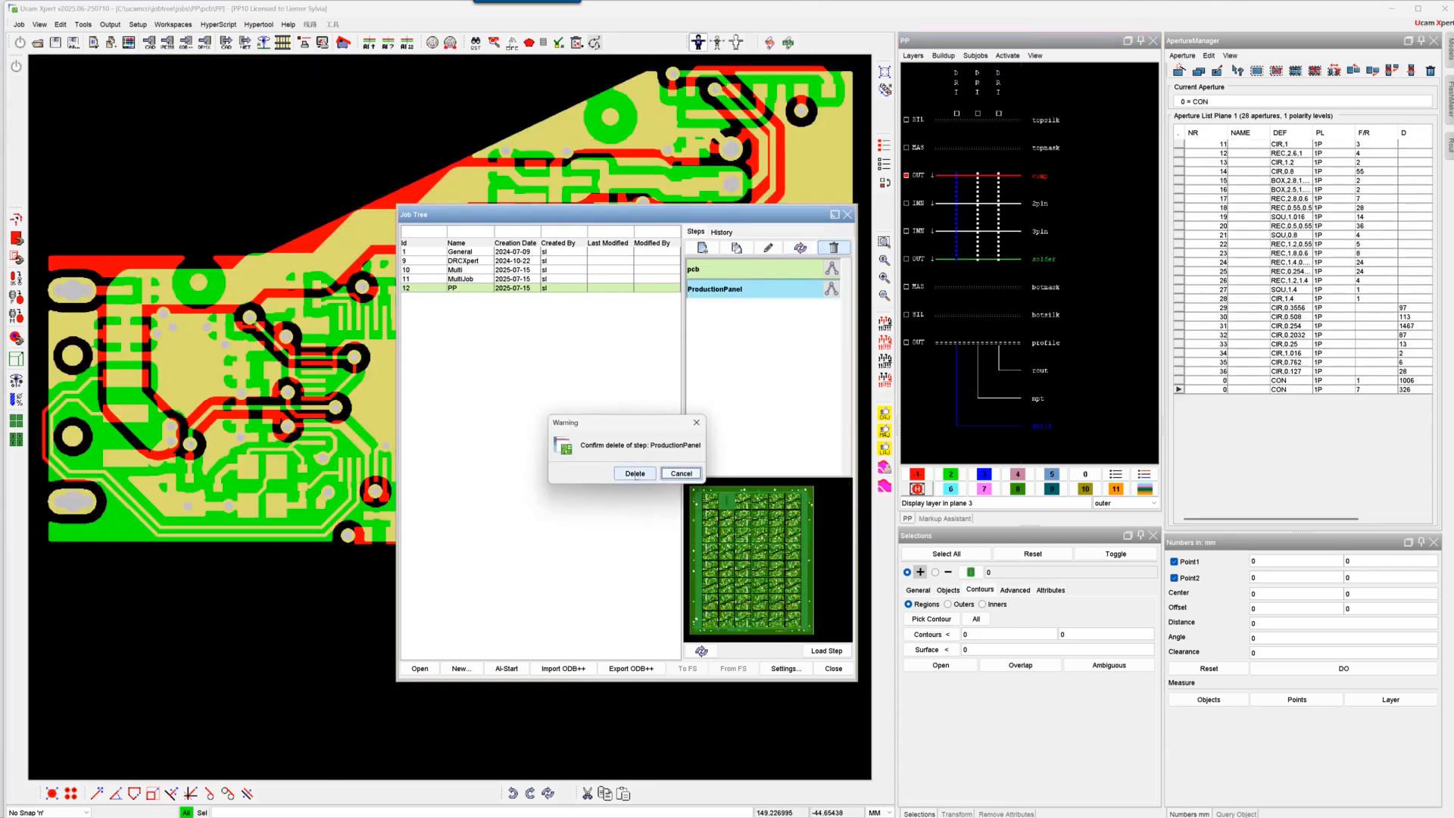
# Step: Load the pcb step from the Job Tree and close the Job Tree
pyautogui.click(716, 268)
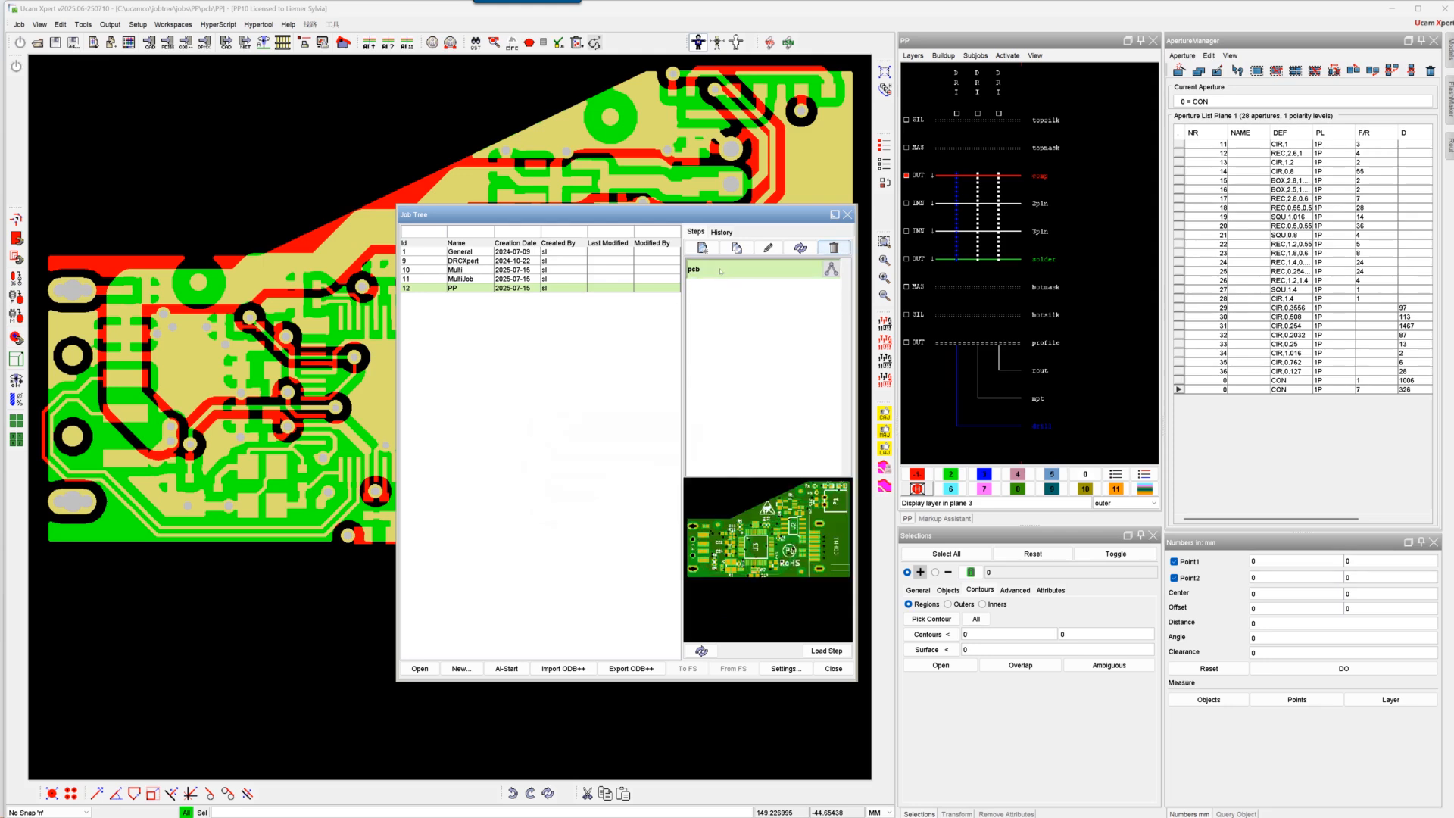
pyautogui.click(827, 651)
pyautogui.click(847, 215)
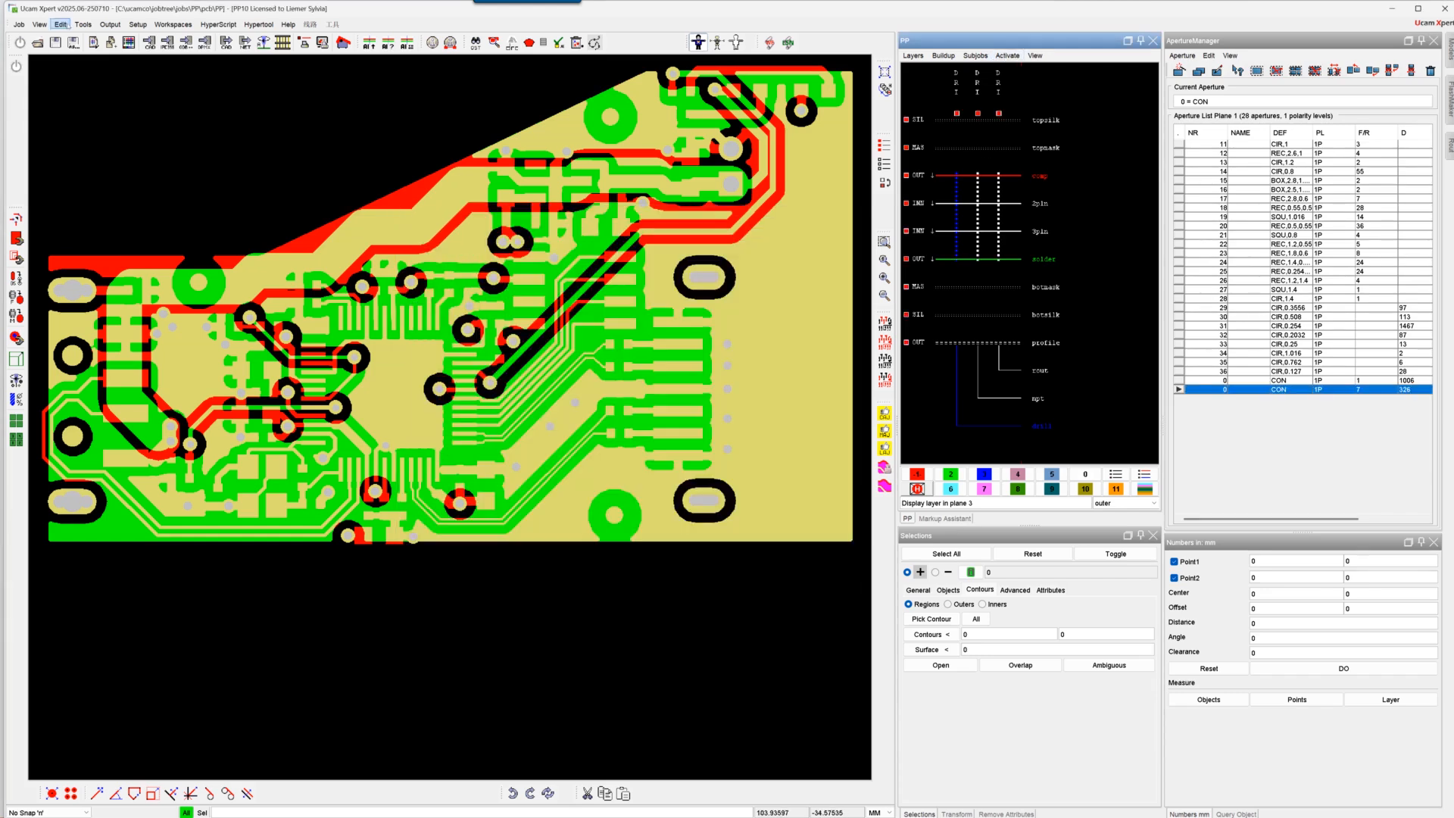
# Step: Start an Xpert Assembly Panel for the pcb step, open its Area Constructor and enlarge the constructor window
pyautogui.click(83, 25)
pyautogui.moveTo(105, 117)
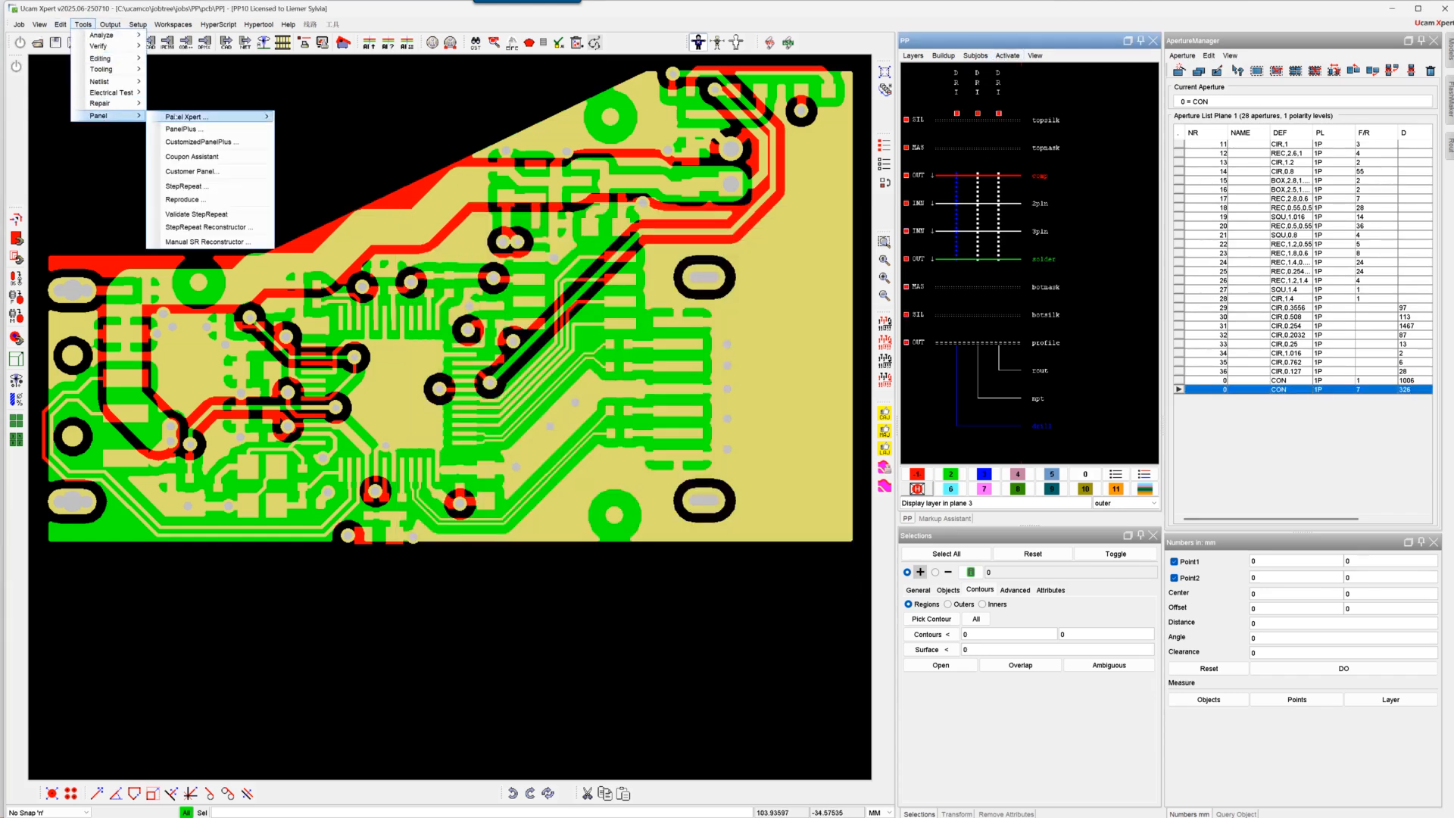
pyautogui.moveTo(190, 116)
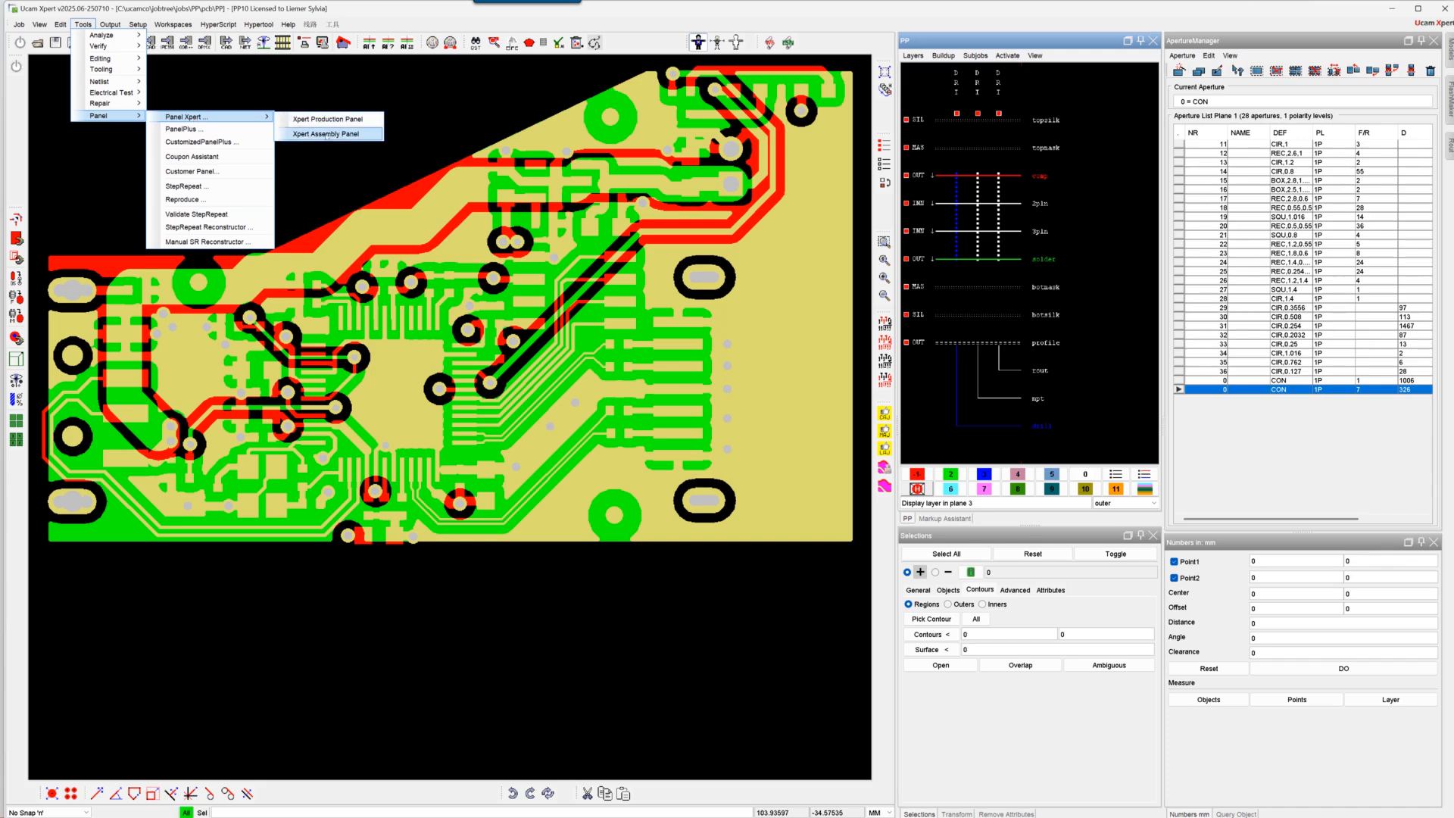
pyautogui.click(327, 135)
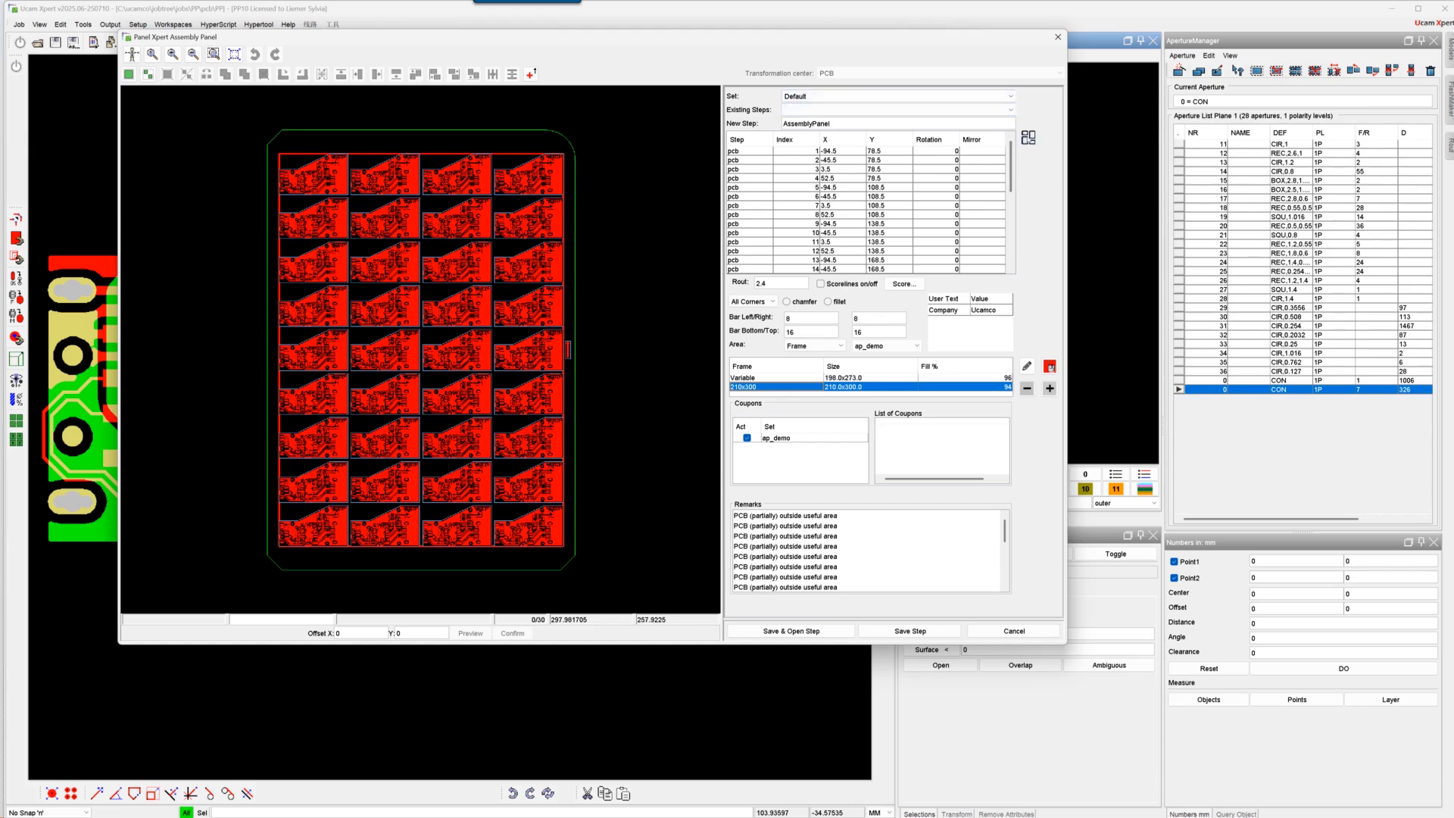
pyautogui.click(1029, 137)
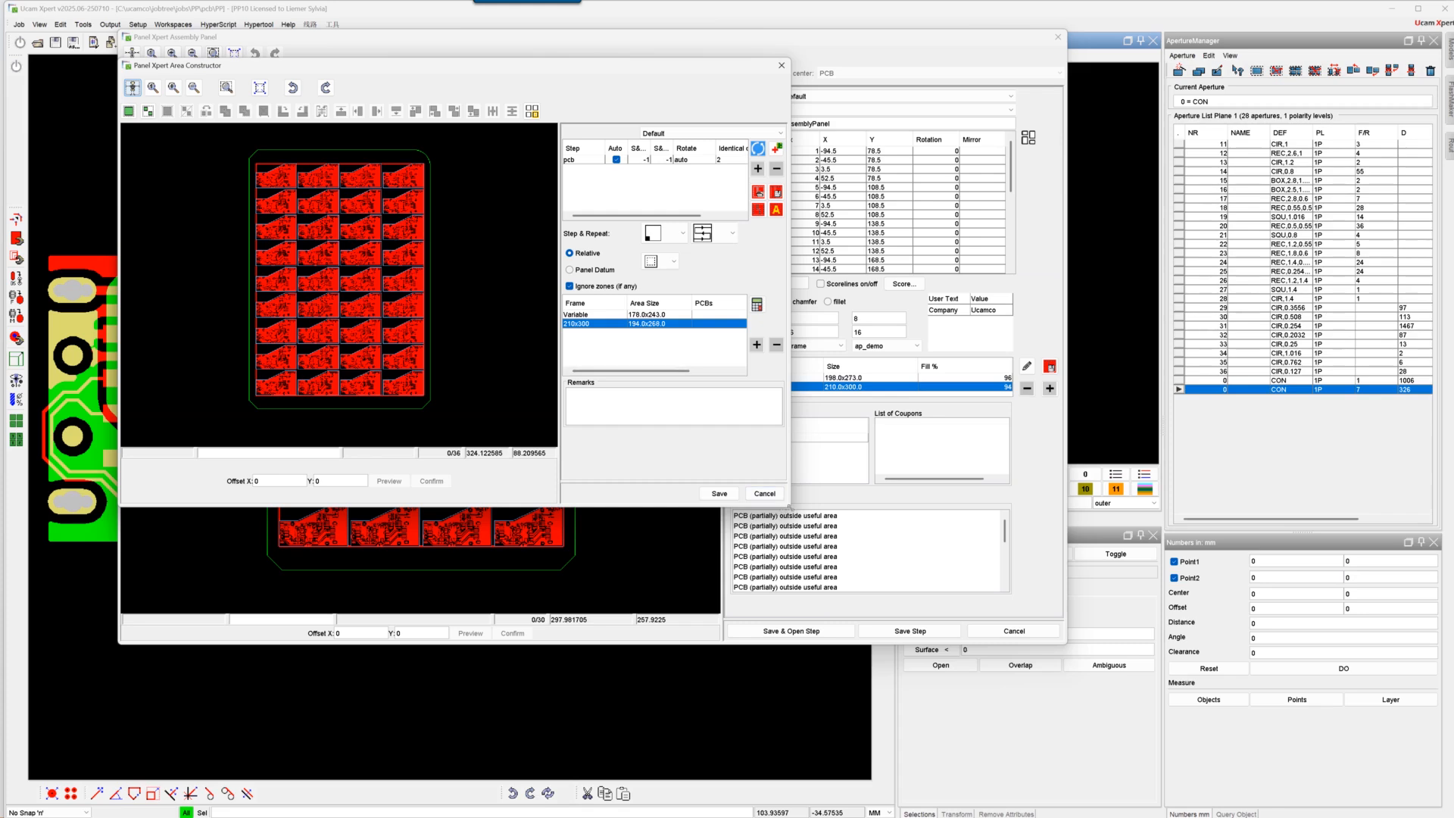
pyautogui.moveTo(791, 506); pyautogui.dragTo(1082, 658)
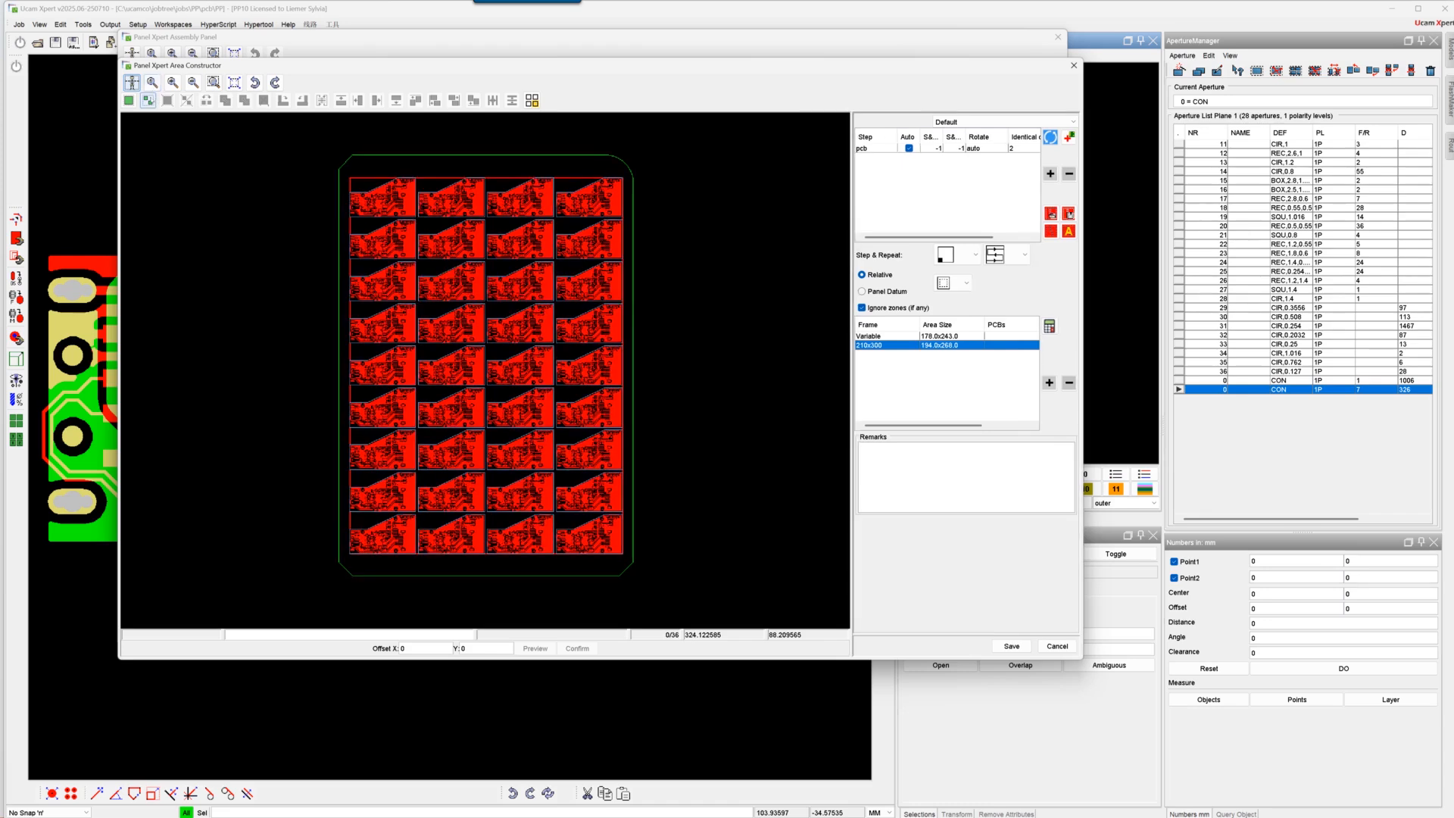
# Step: Delete every PCB from the 210x300 frame except the second one in the third row from the top
pyautogui.click(148, 100)
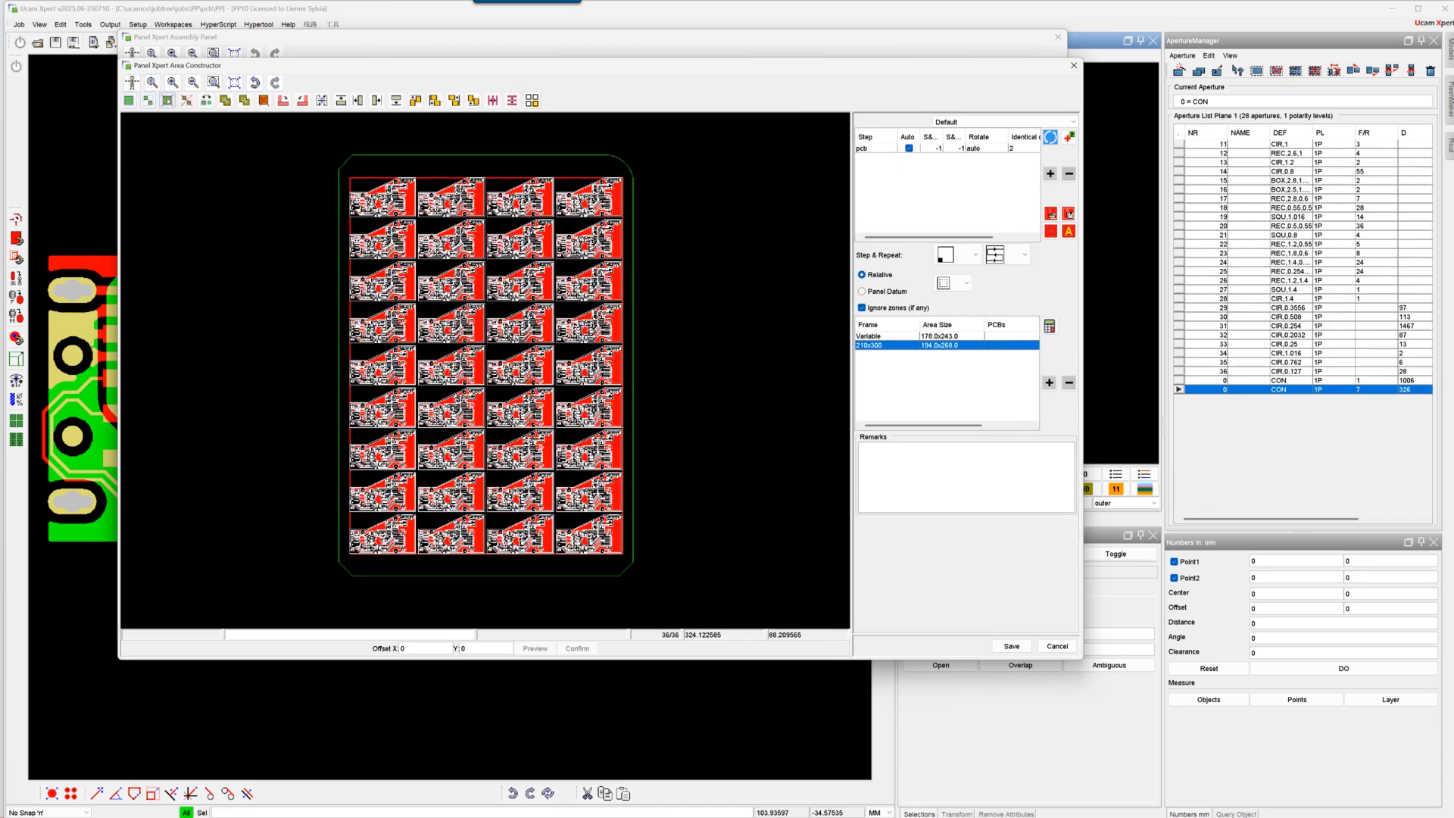
pyautogui.click(167, 100)
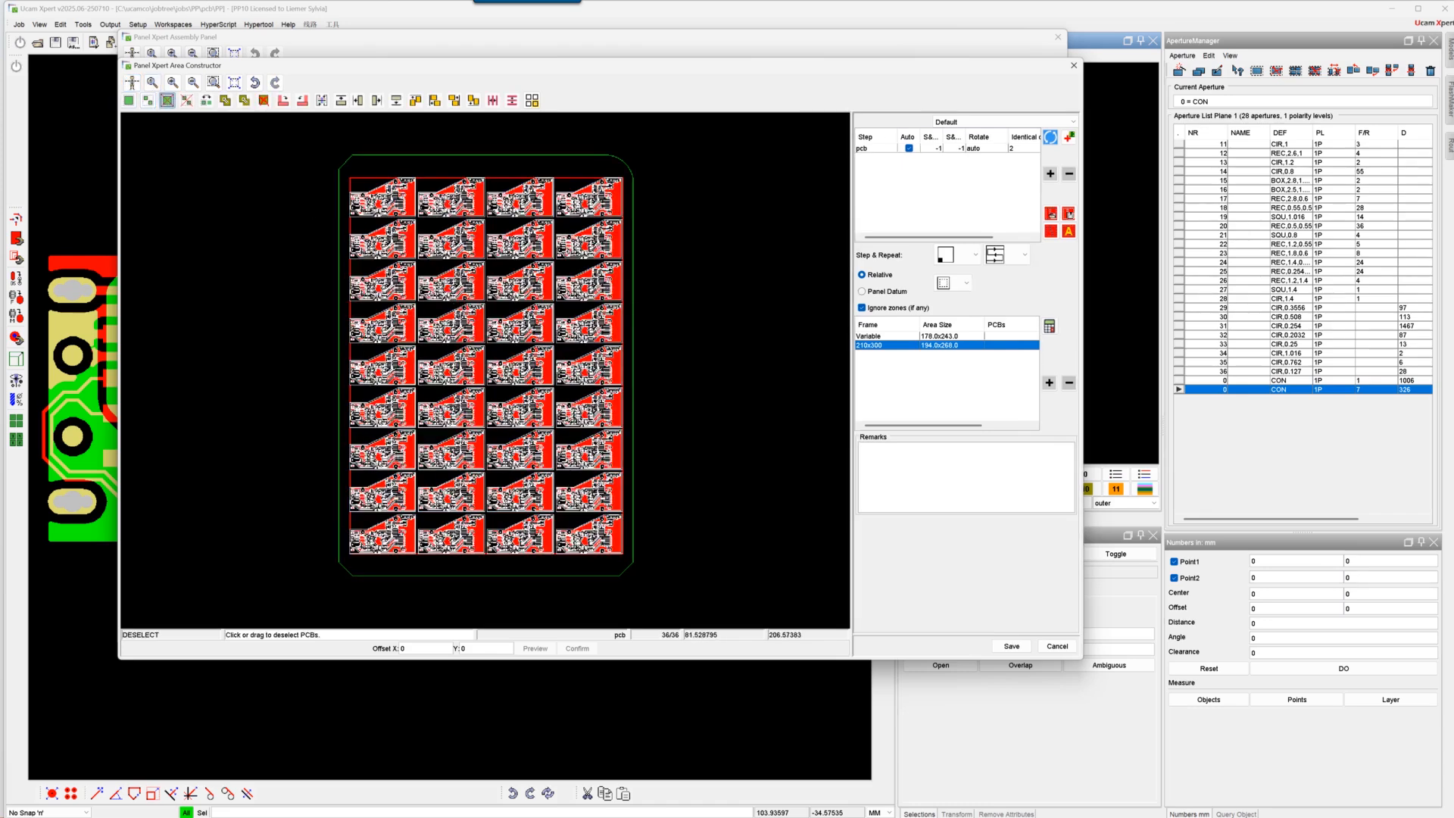
pyautogui.click(452, 285)
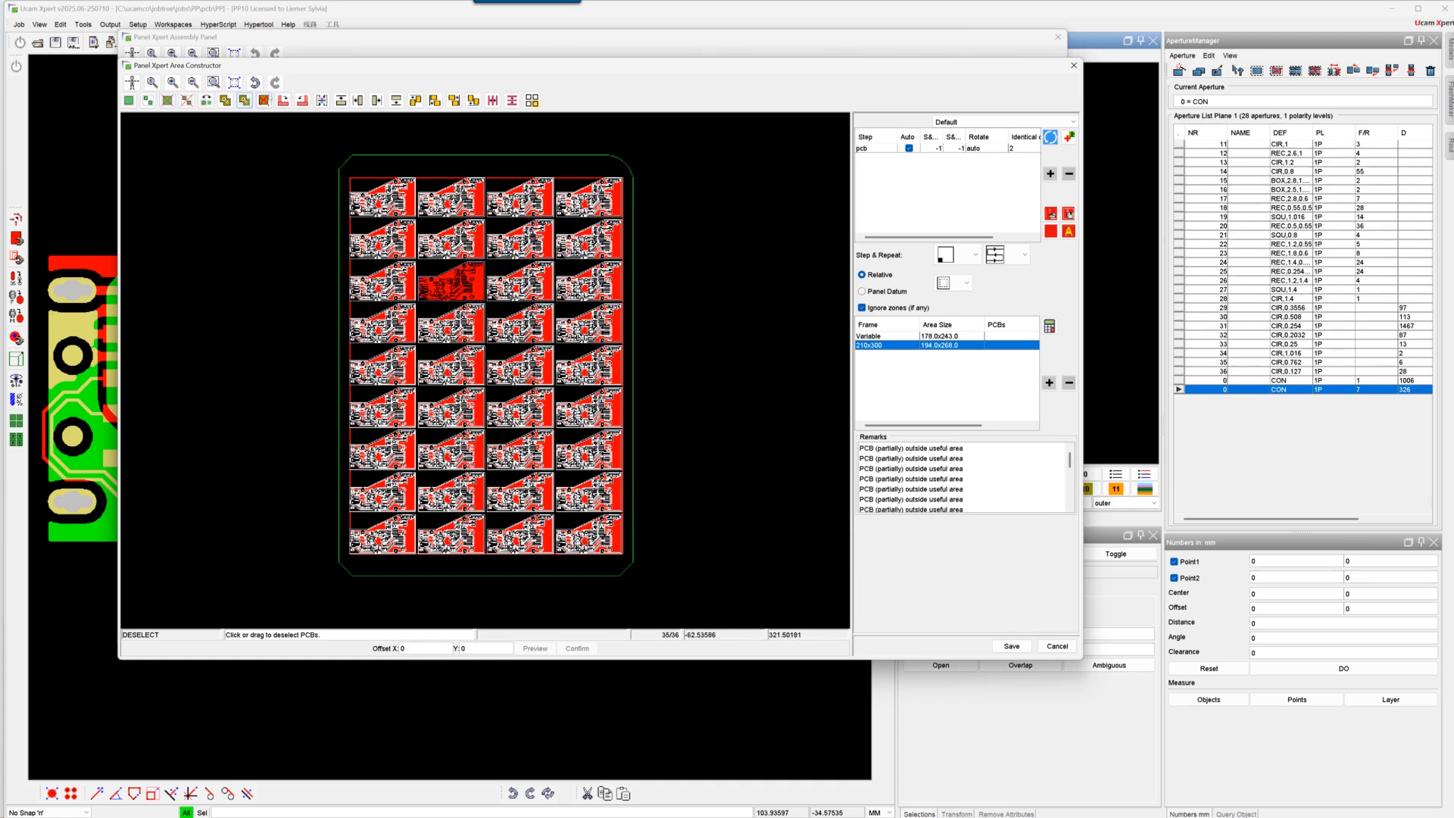
pyautogui.click(264, 100)
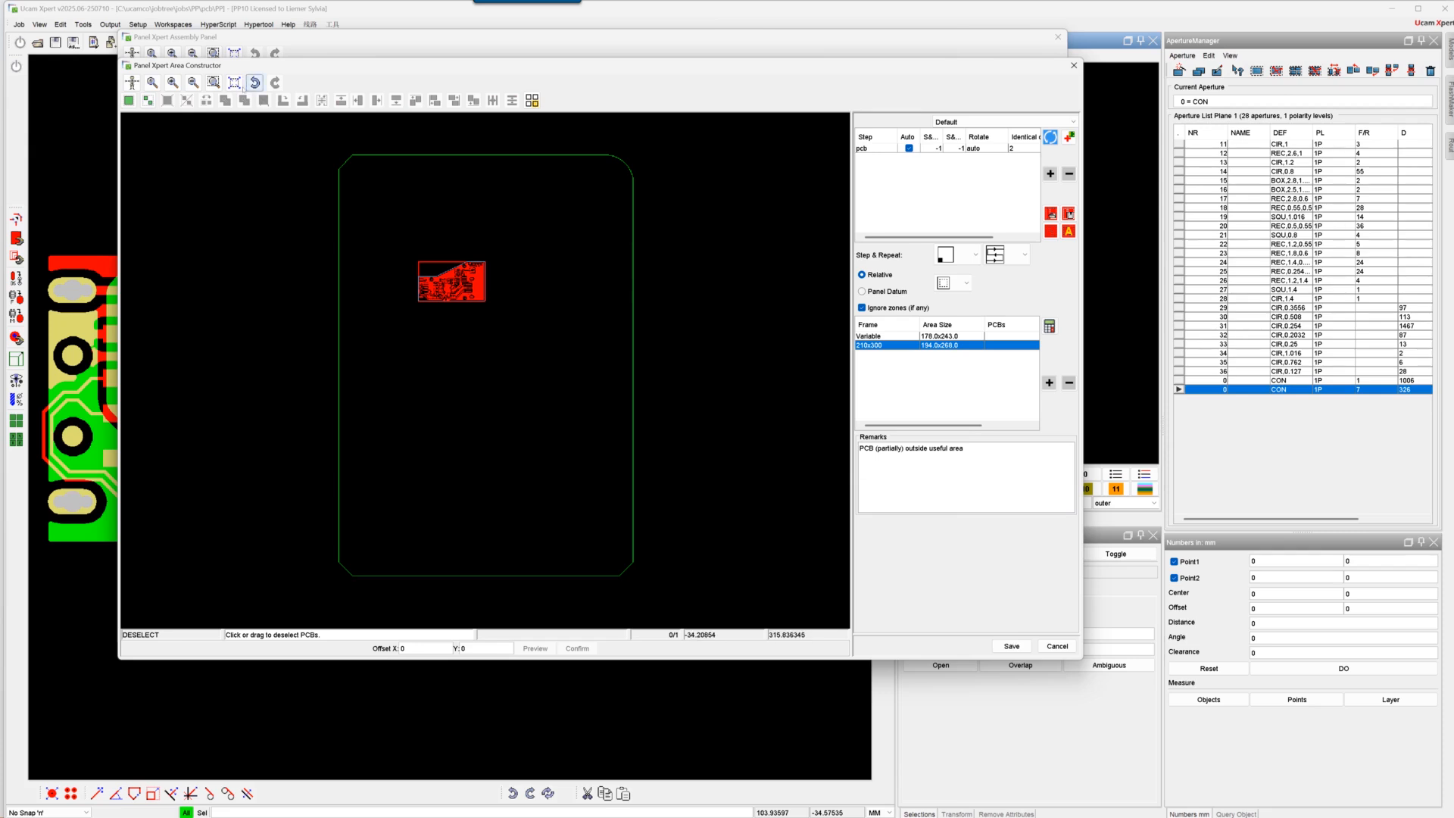
# Step: Copy the remaining PCB diagonally up to its right and rotate the copy by 180 degrees
pyautogui.click(147, 100)
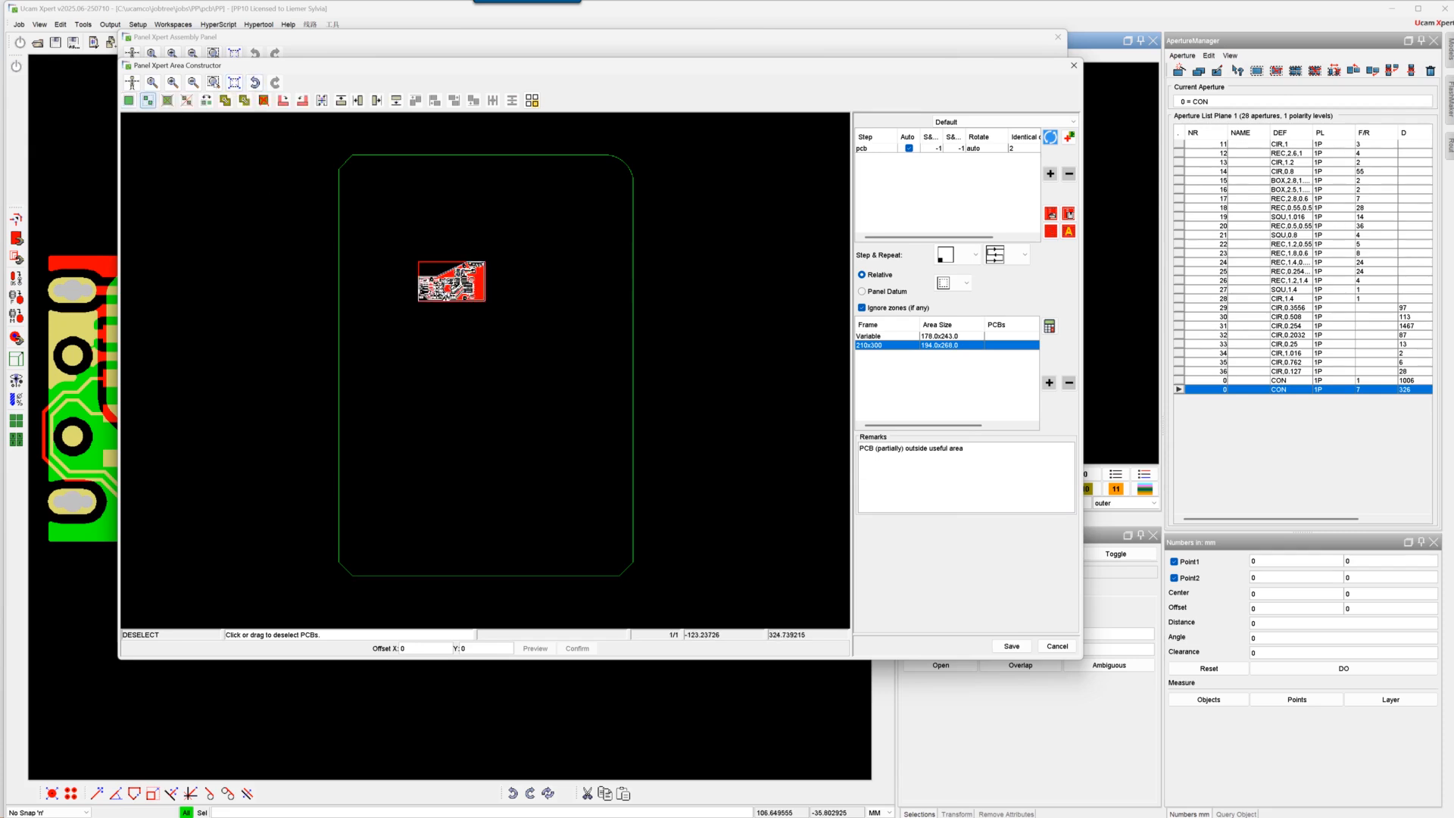
pyautogui.click(225, 101)
pyautogui.moveTo(448, 292); pyautogui.dragTo(517, 214)
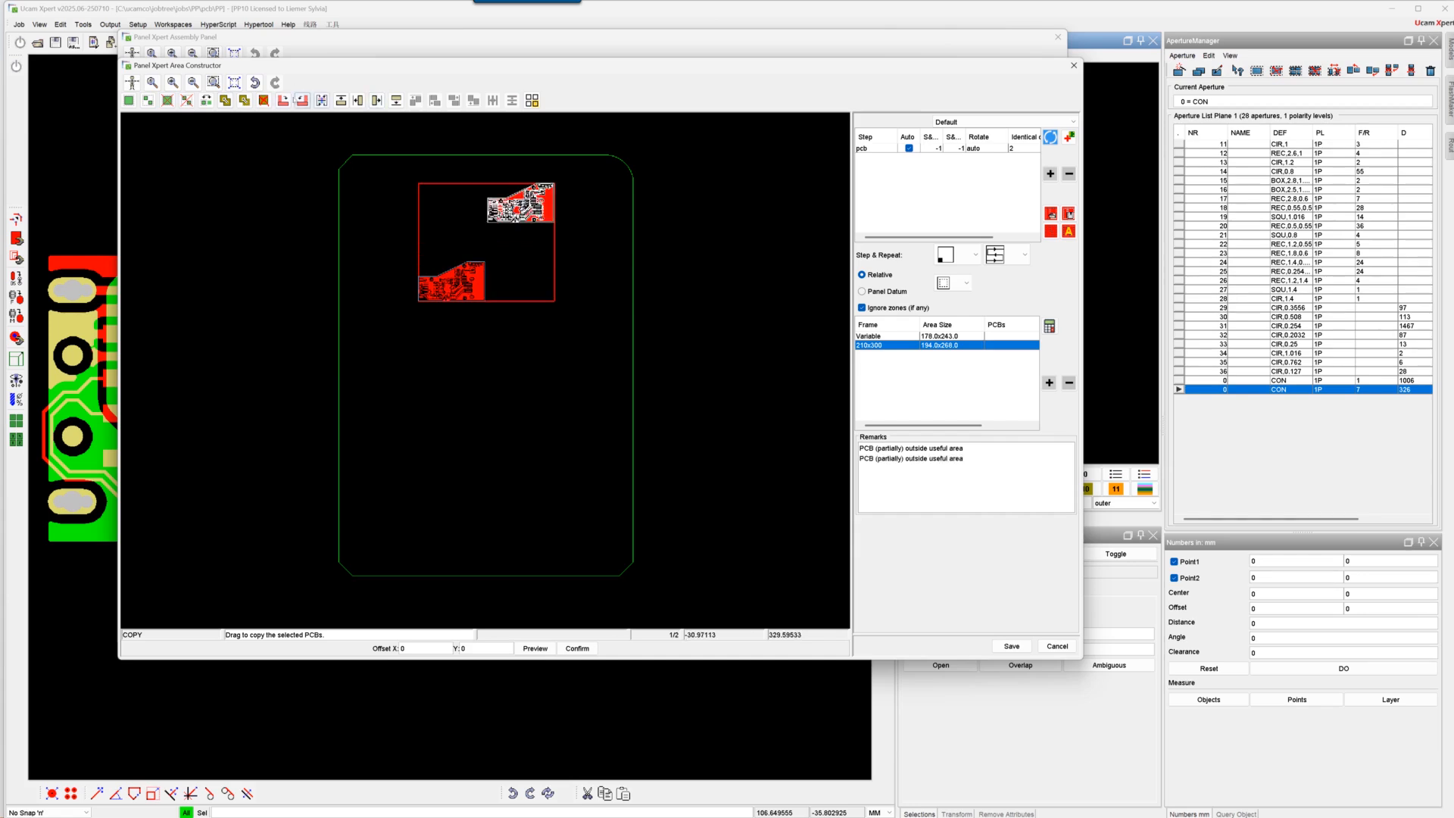
pyautogui.click(302, 100)
pyautogui.click(302, 100)
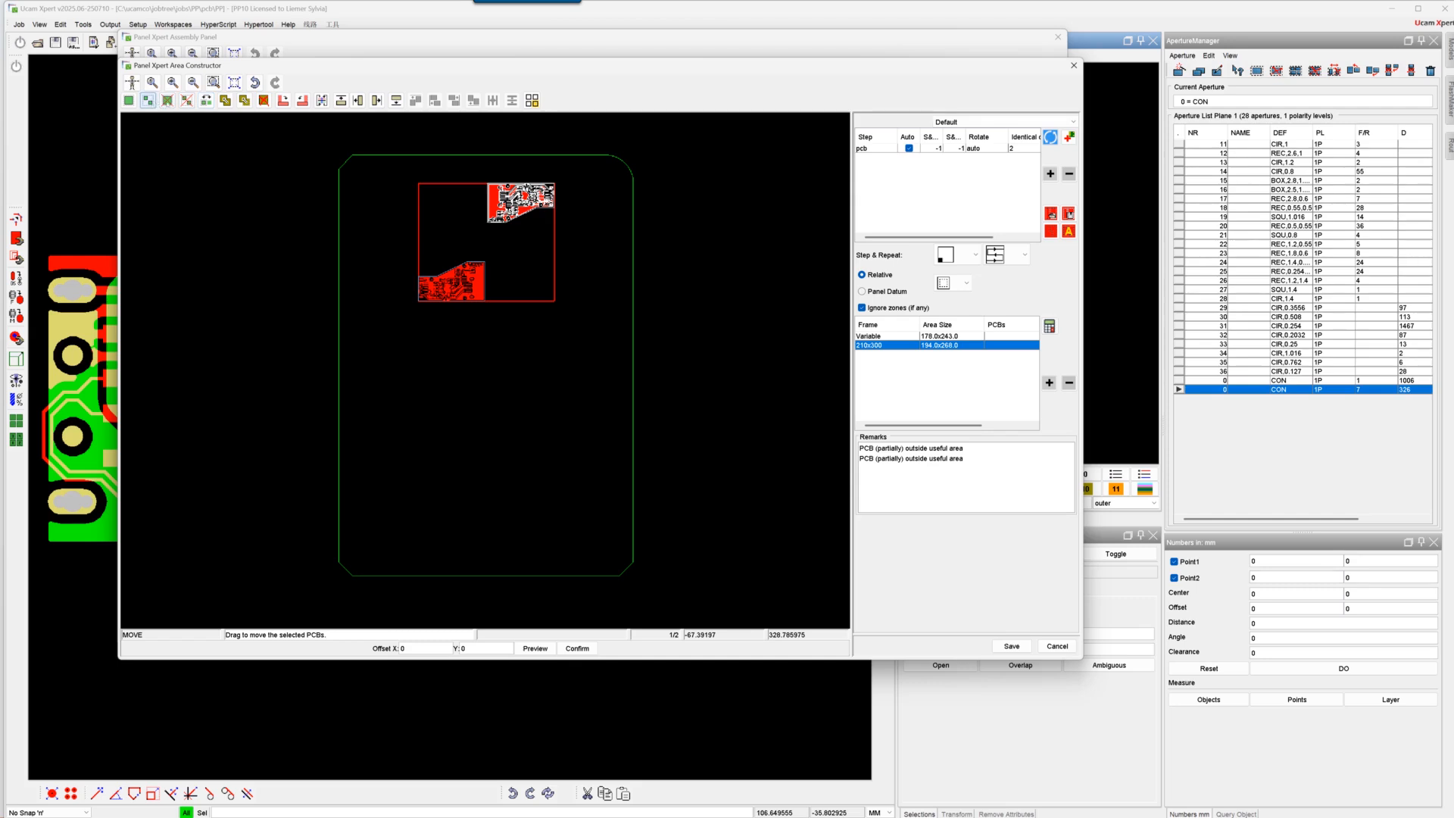
# Step: Left-align the two PCBs and shift the rotated copy down until it nests against the lower PCB
pyautogui.click(148, 100)
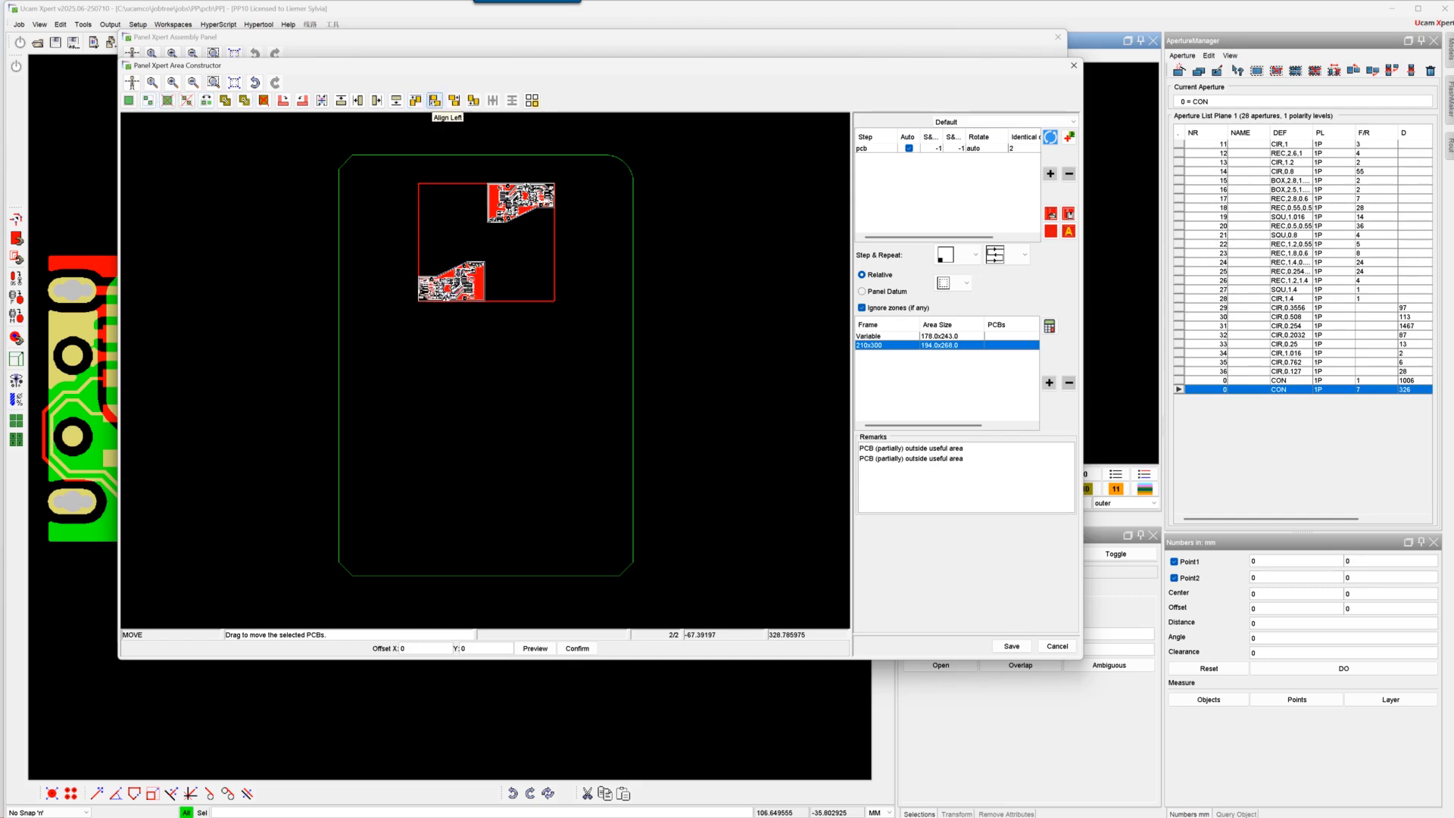
pyautogui.click(435, 100)
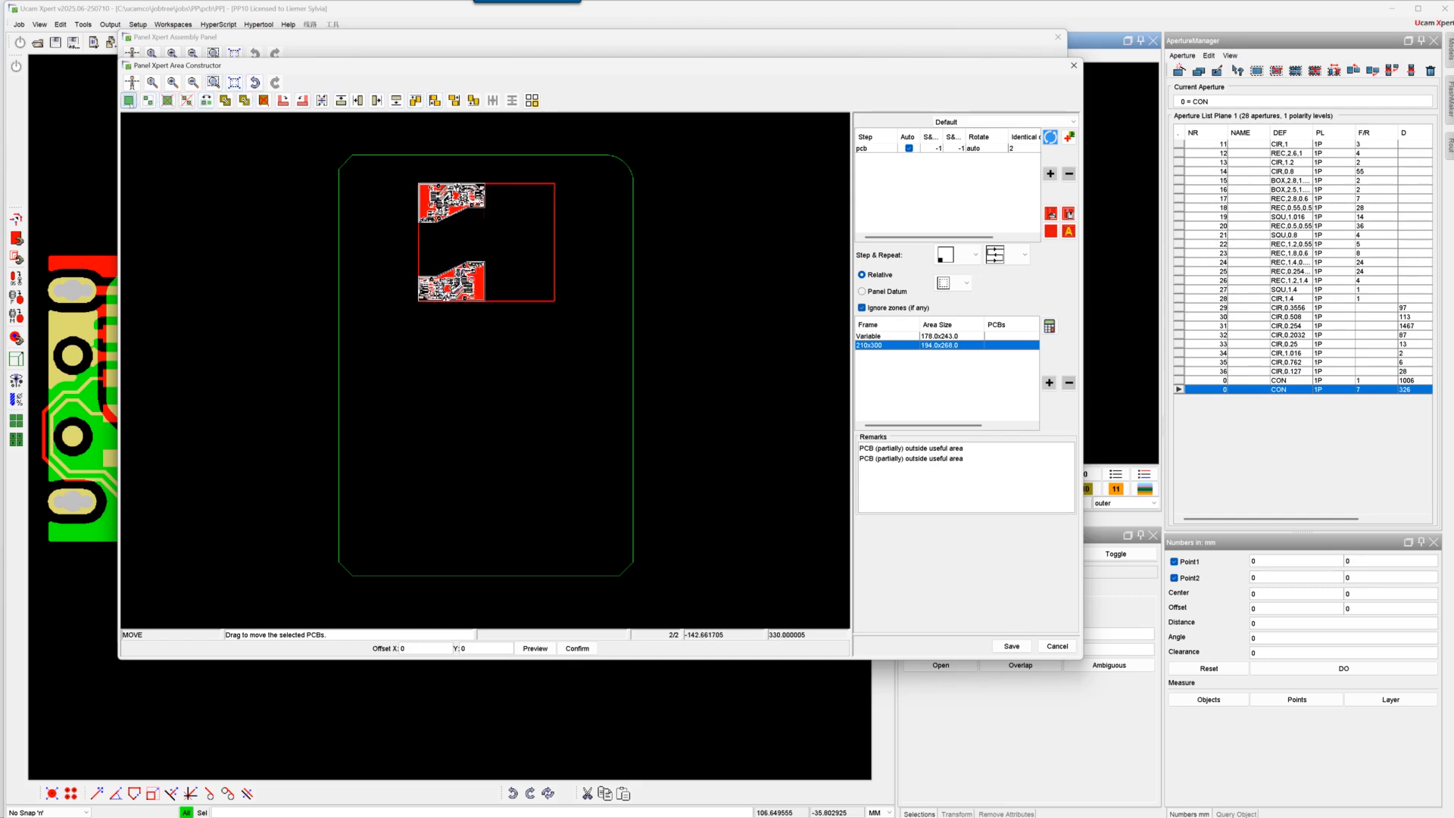
pyautogui.click(130, 101)
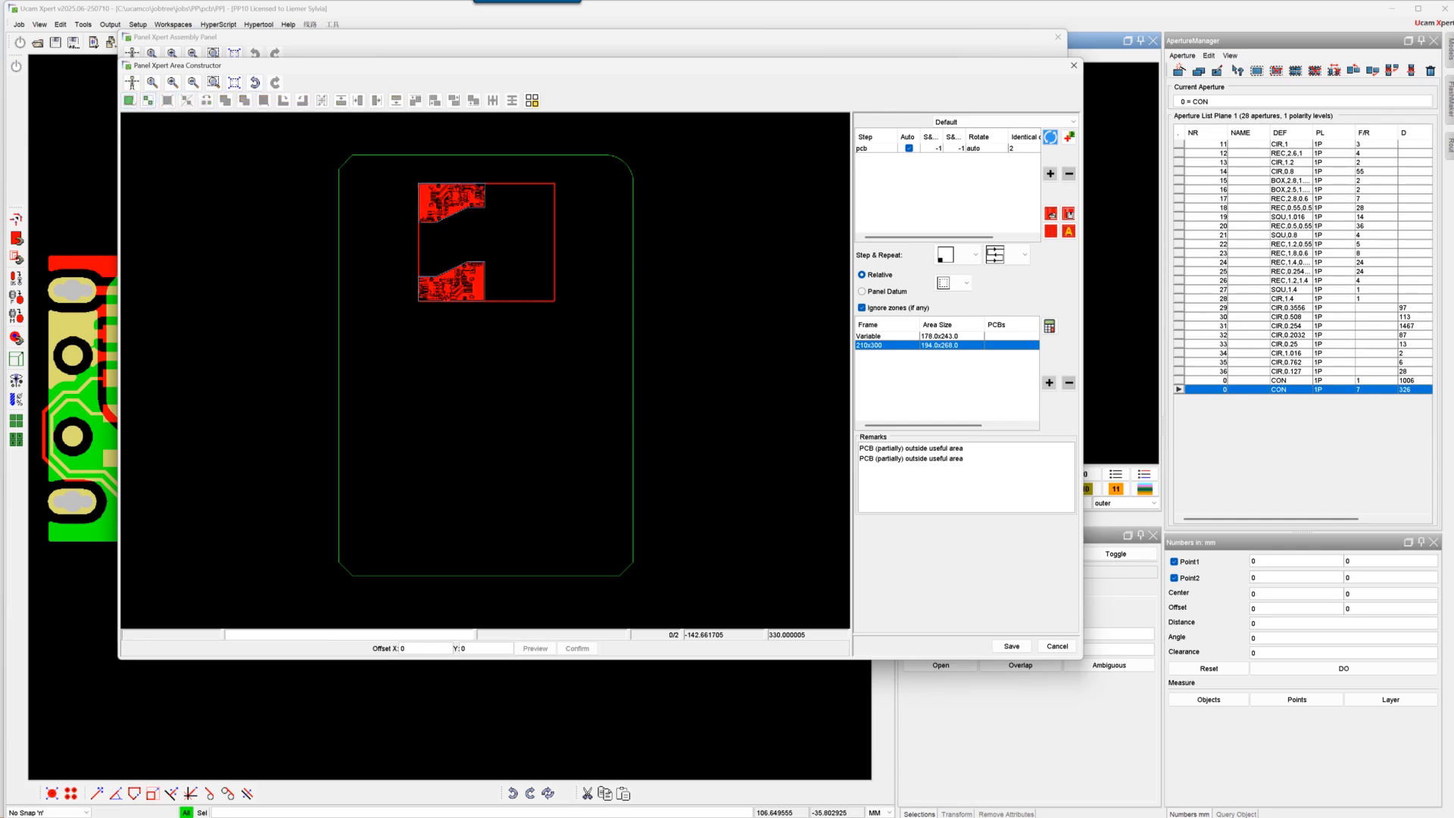
pyautogui.click(447, 199)
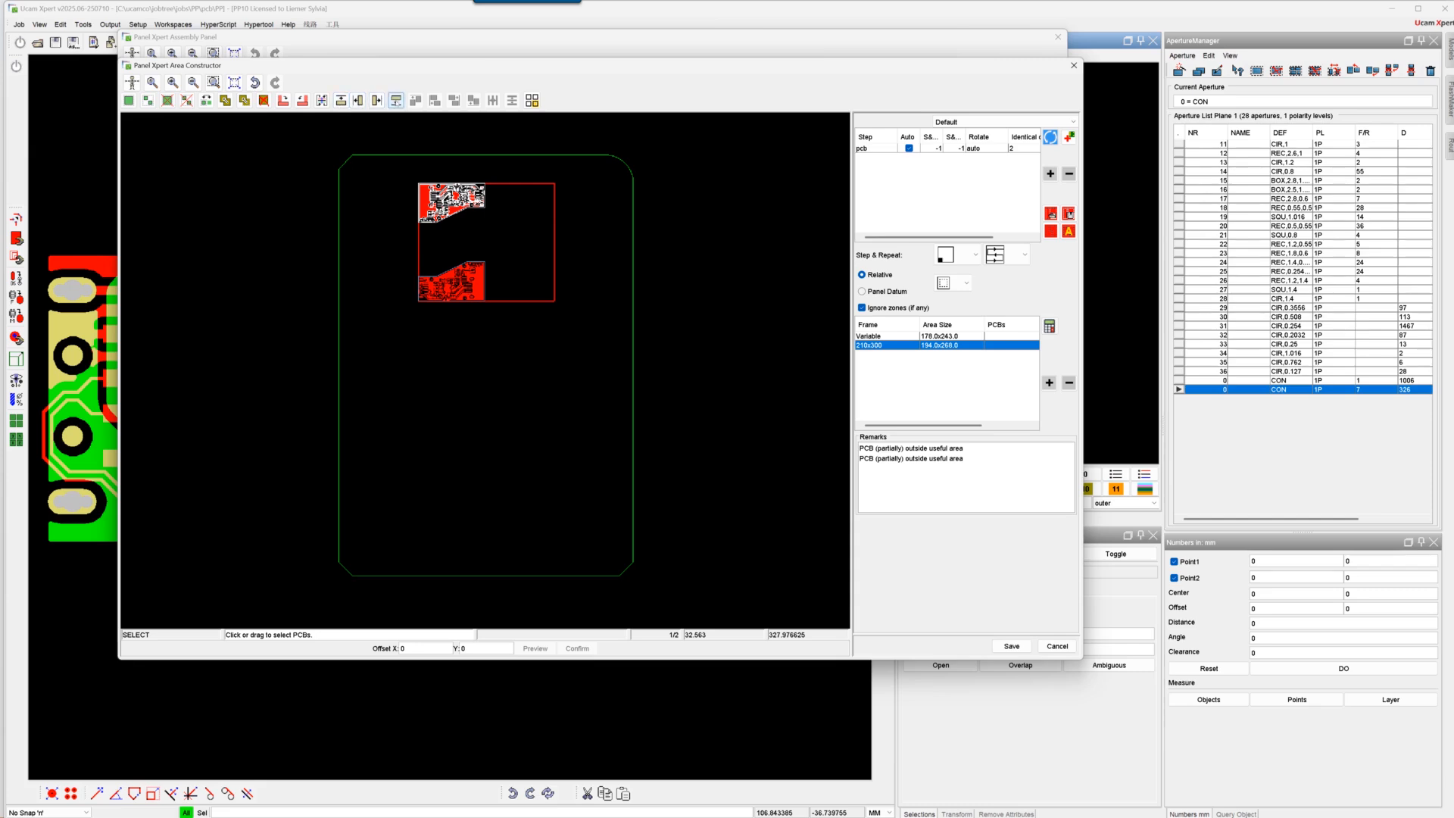
pyautogui.click(395, 100)
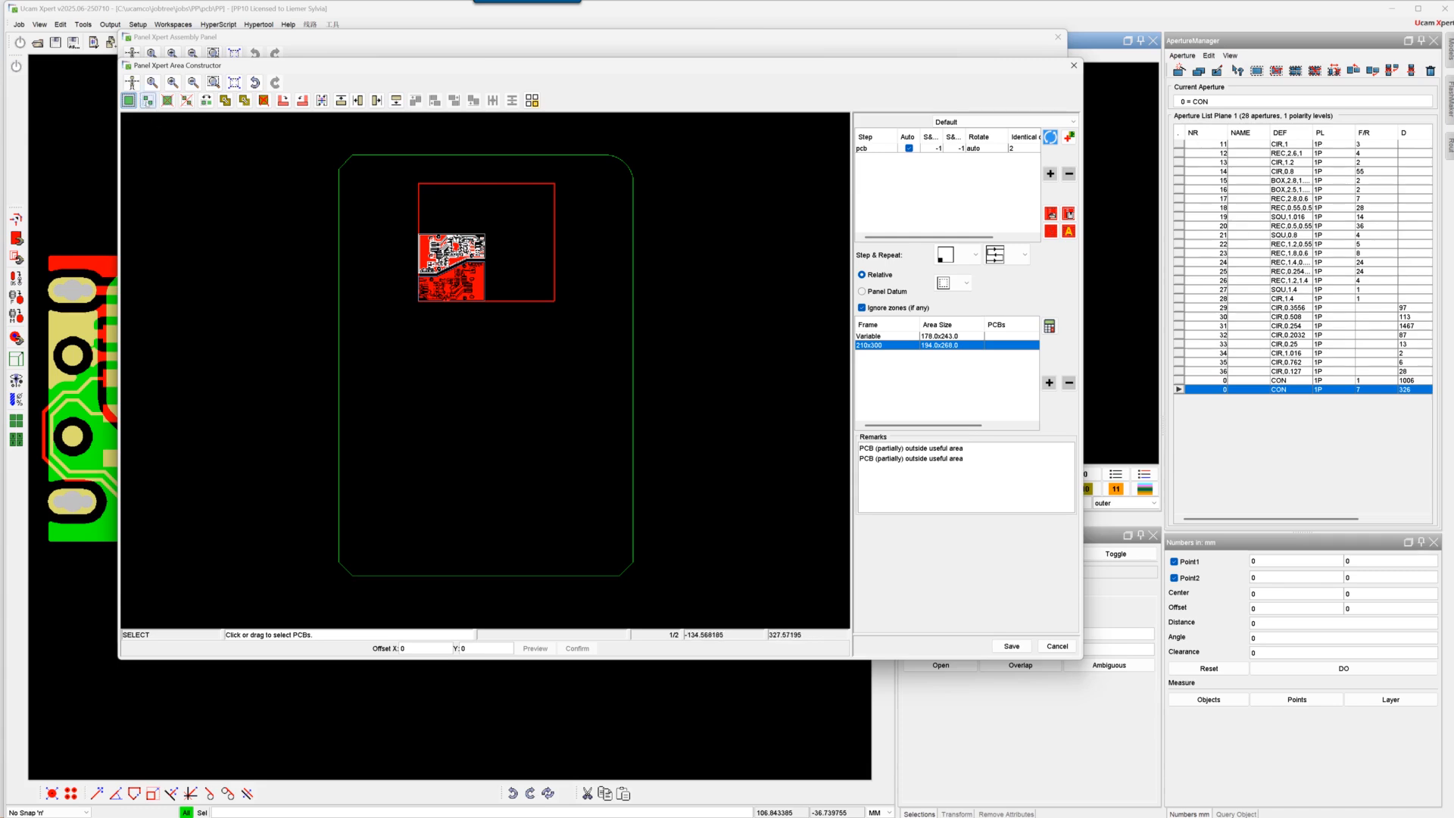
# Step: Group both nested PCBs into a cluster named cluster1
pyautogui.click(148, 100)
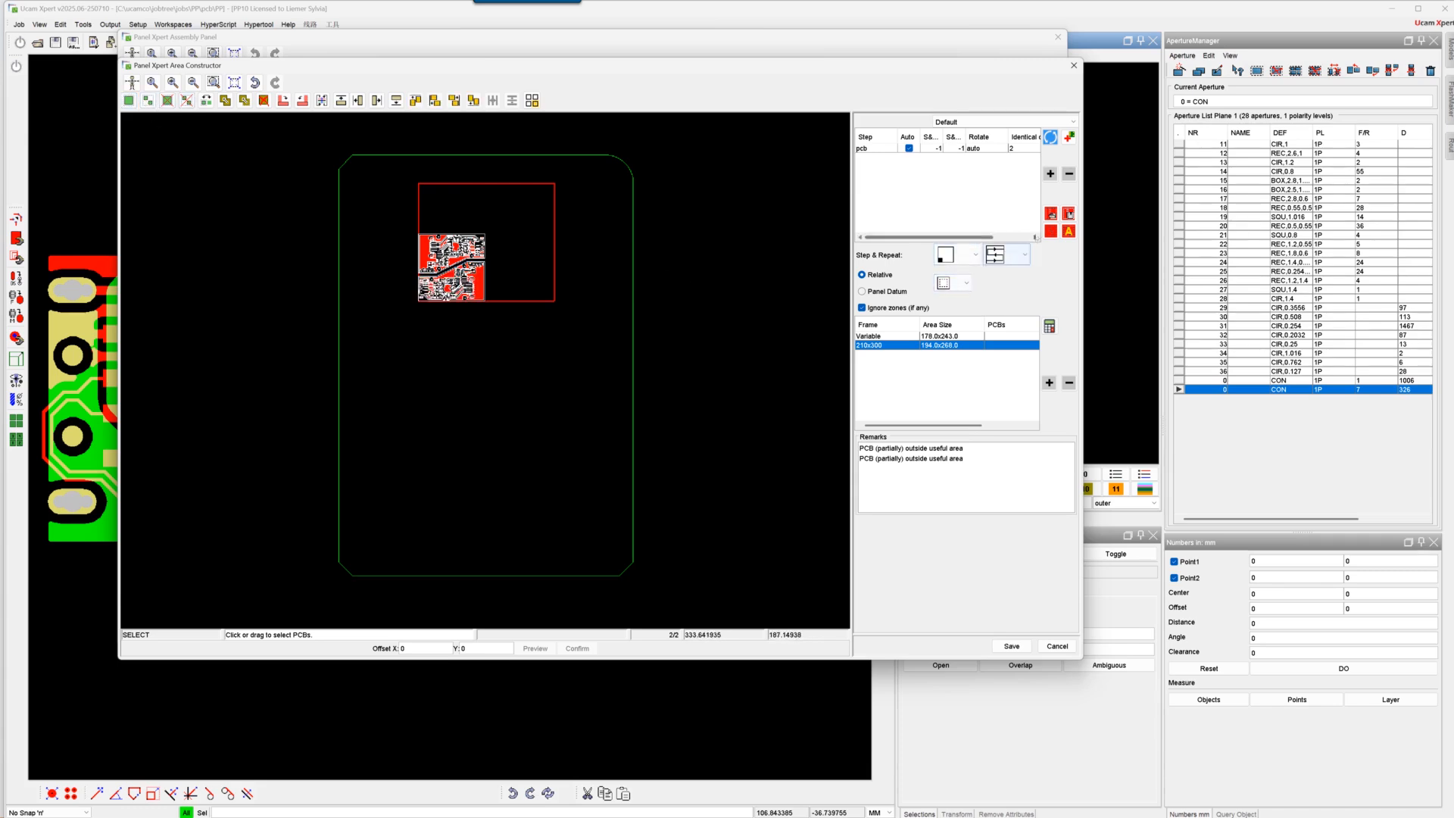
pyautogui.click(1051, 231)
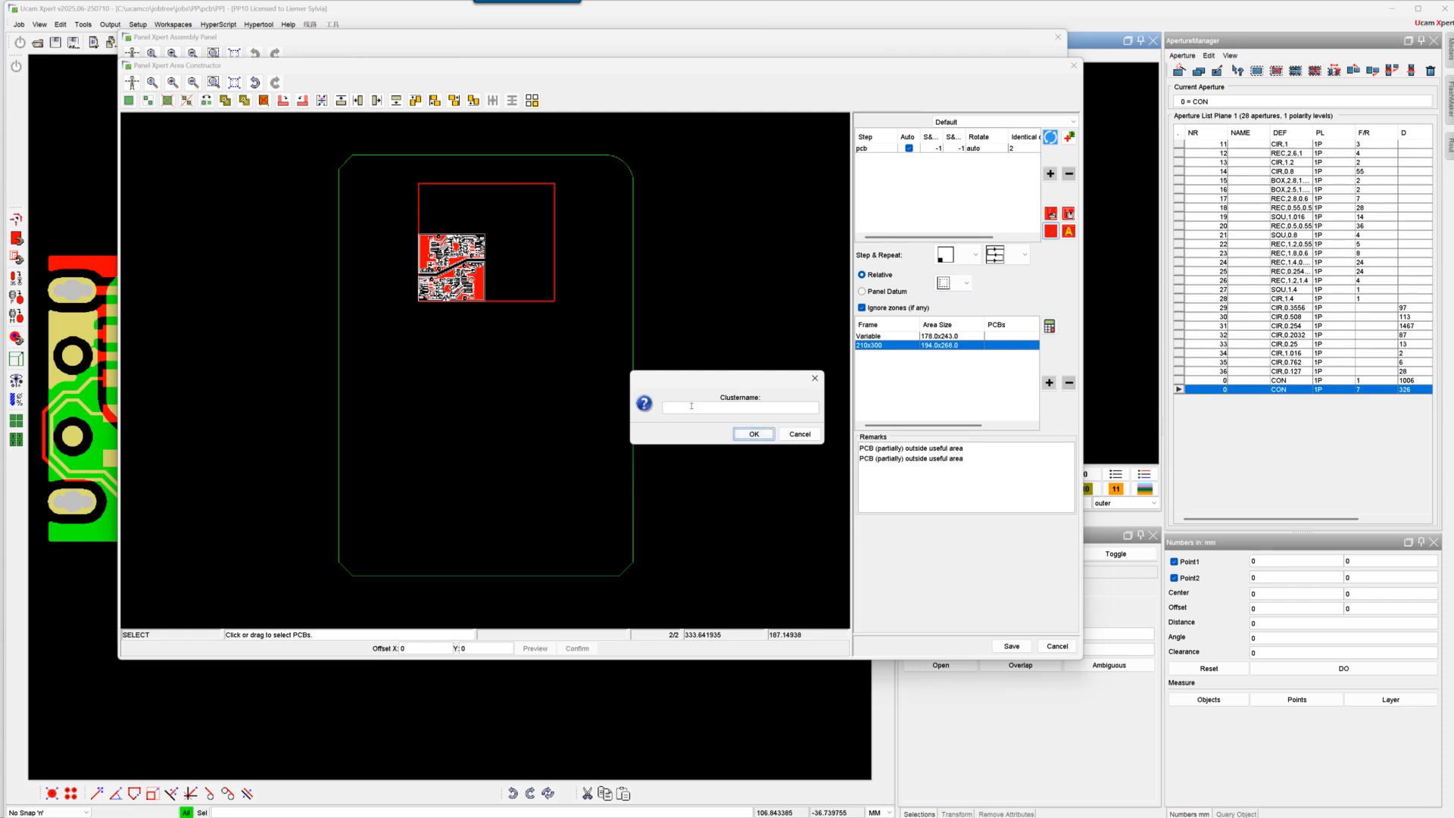
pyautogui.write('cluster1')
pyautogui.click(740, 435)
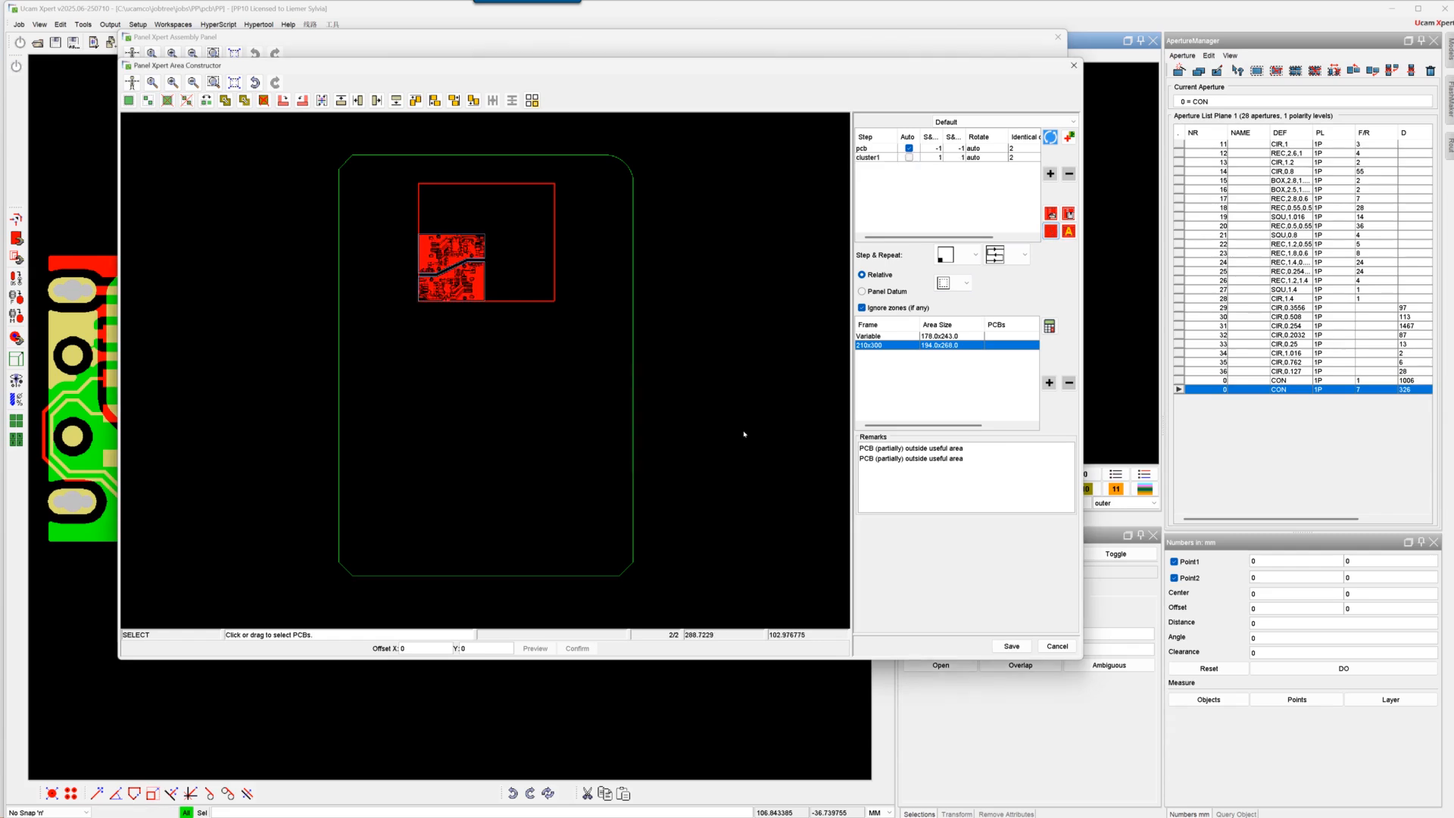
# Step: Set cluster1's step-and-repeat counts to -1, enable its Auto option and recalculate the 210x300 frame with it
pyautogui.click(941, 159)
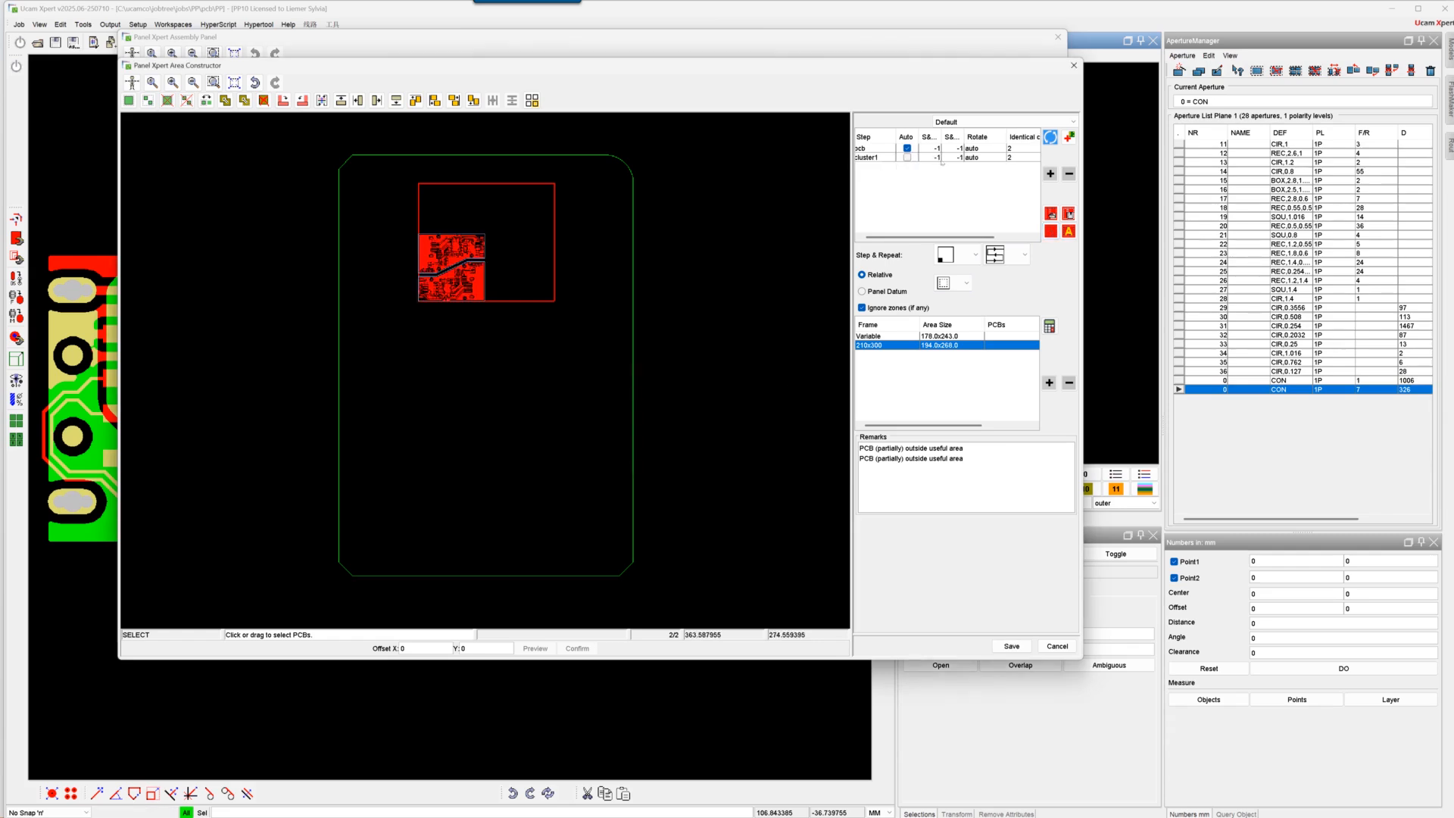
pyautogui.click(983, 158)
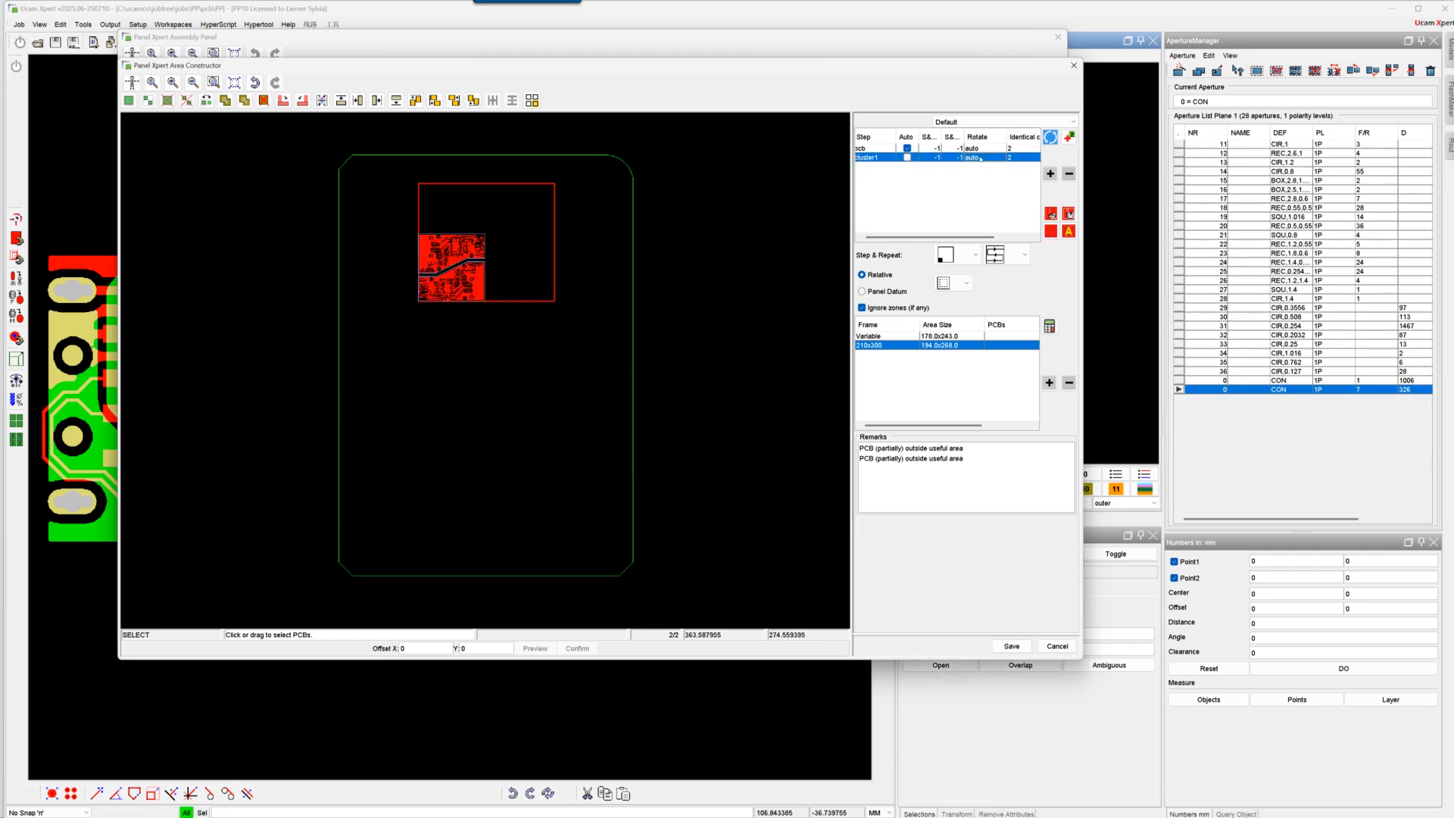
pyautogui.click(907, 158)
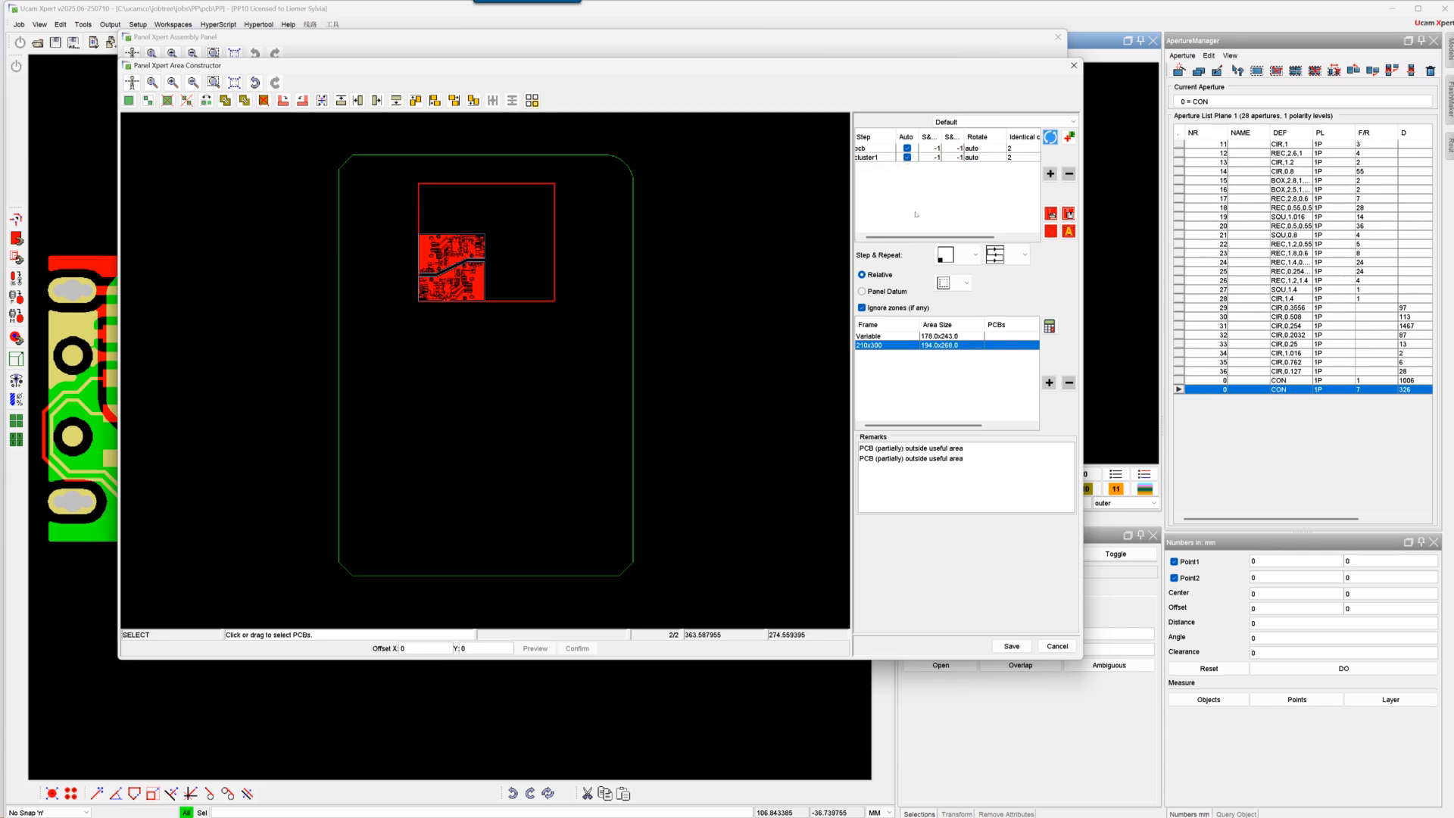
pyautogui.click(964, 159)
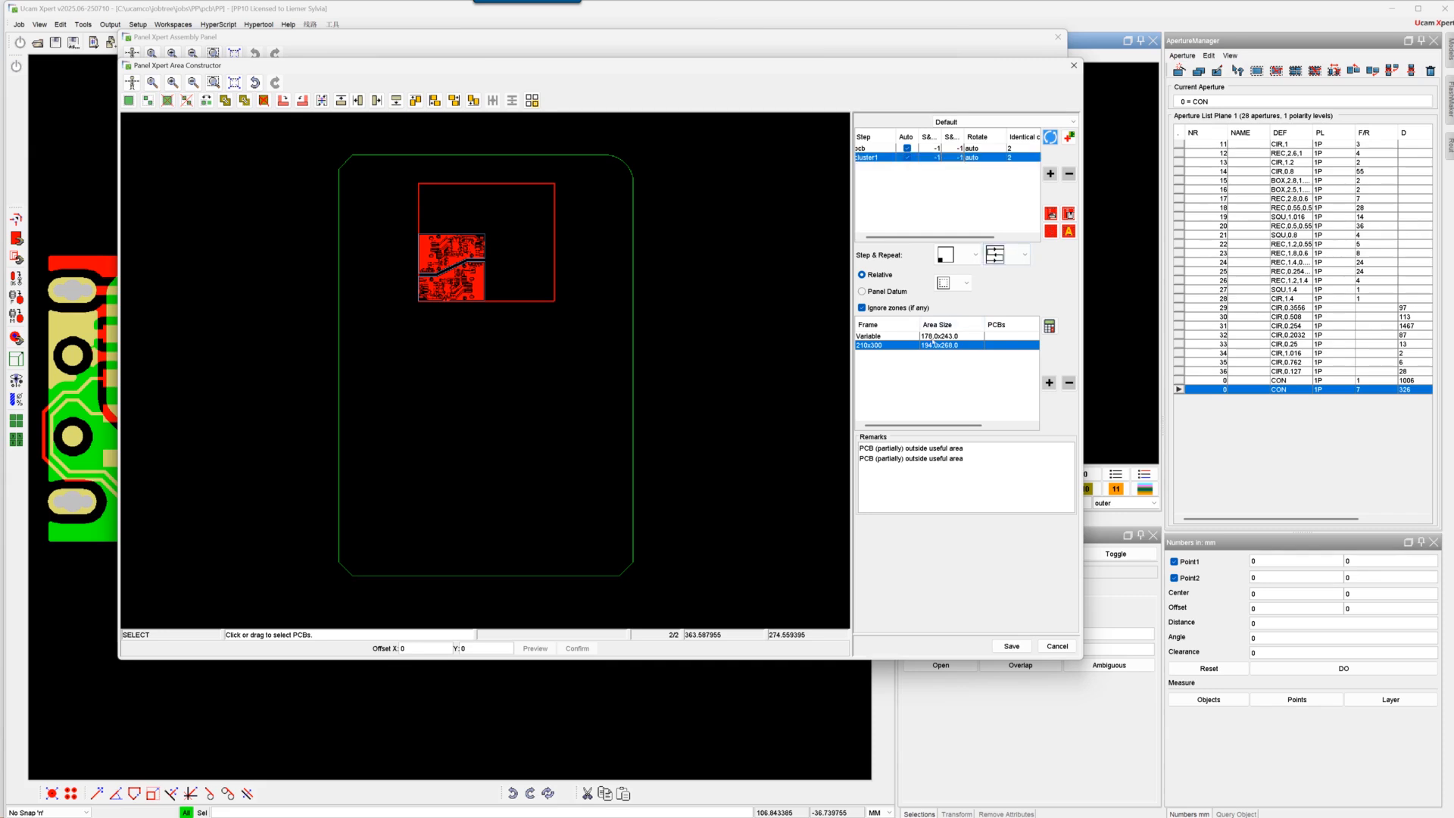
pyautogui.click(1050, 138)
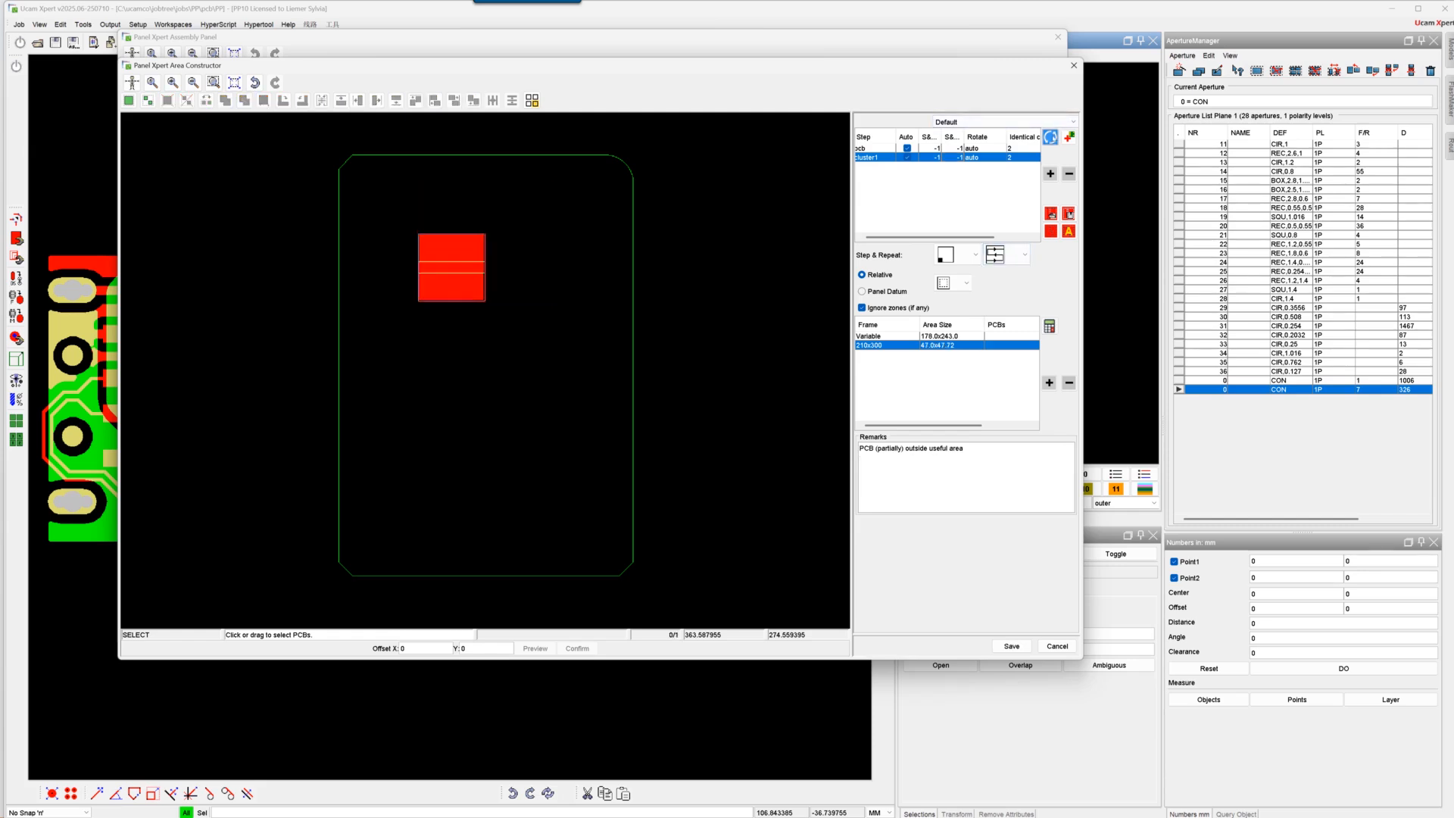
# Step: Fill the Variable frame with cluster1 and save the area layout to the assembly panel
pyautogui.click(938, 336)
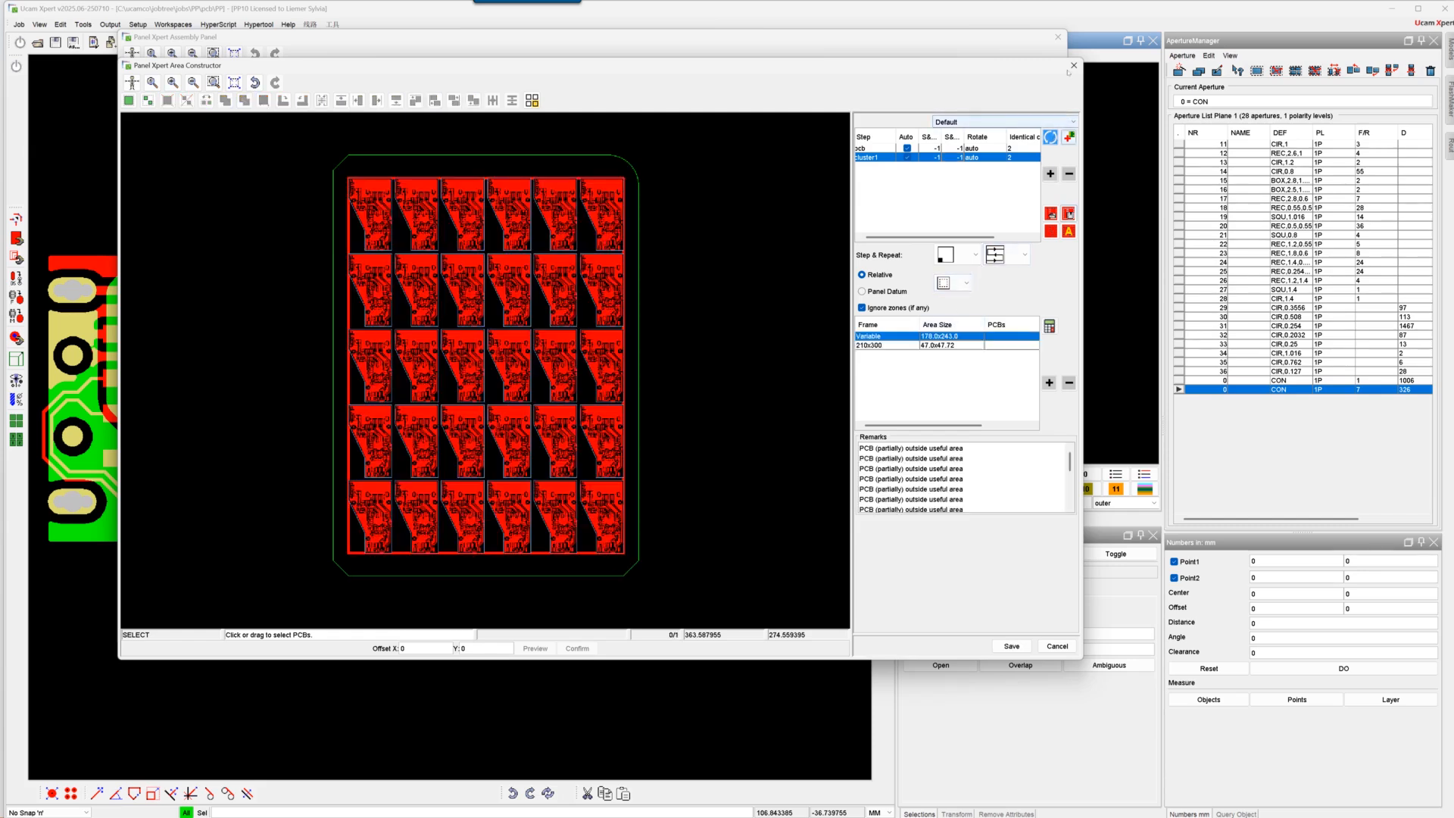
pyautogui.click(1051, 138)
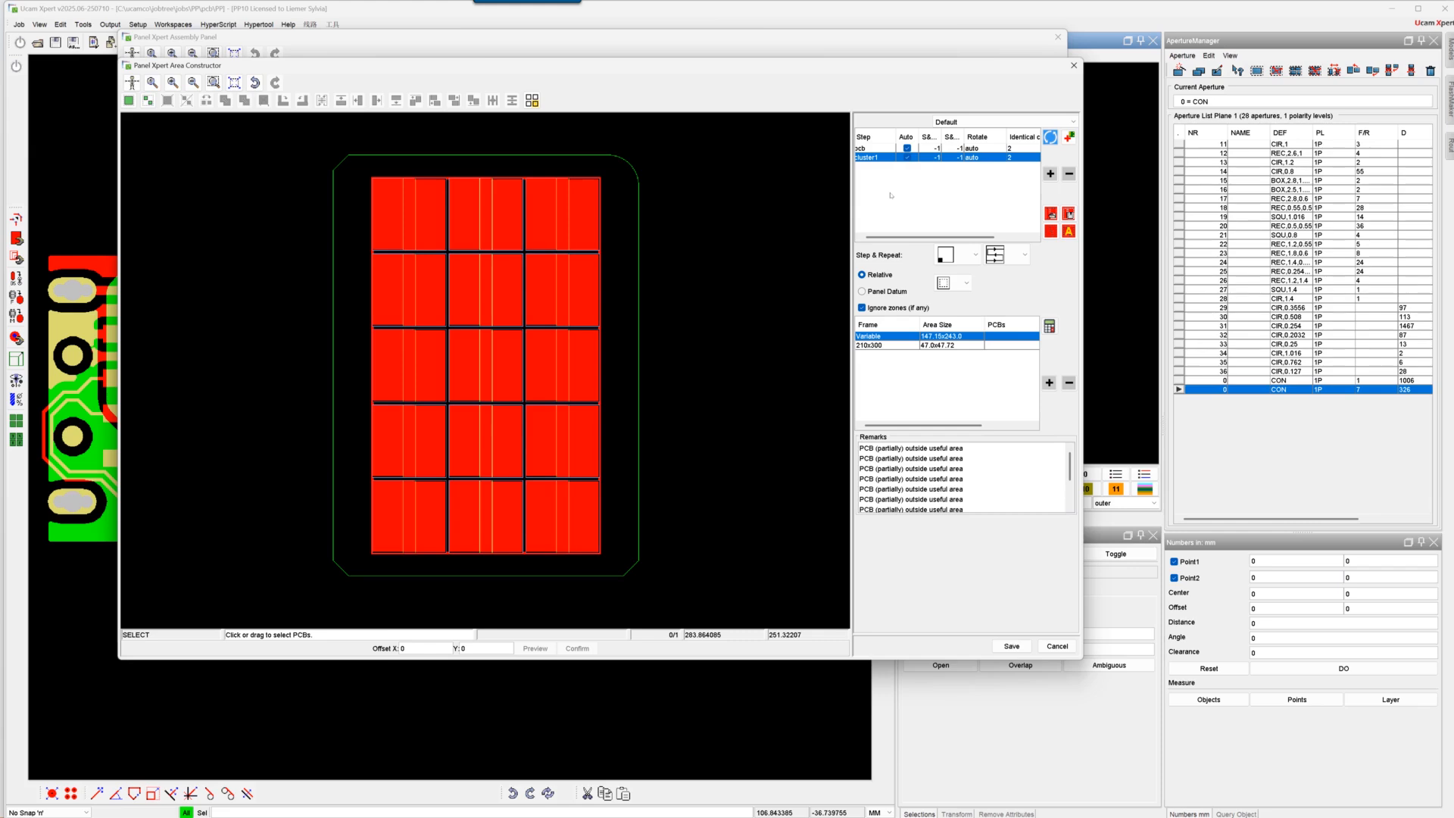
pyautogui.click(1012, 646)
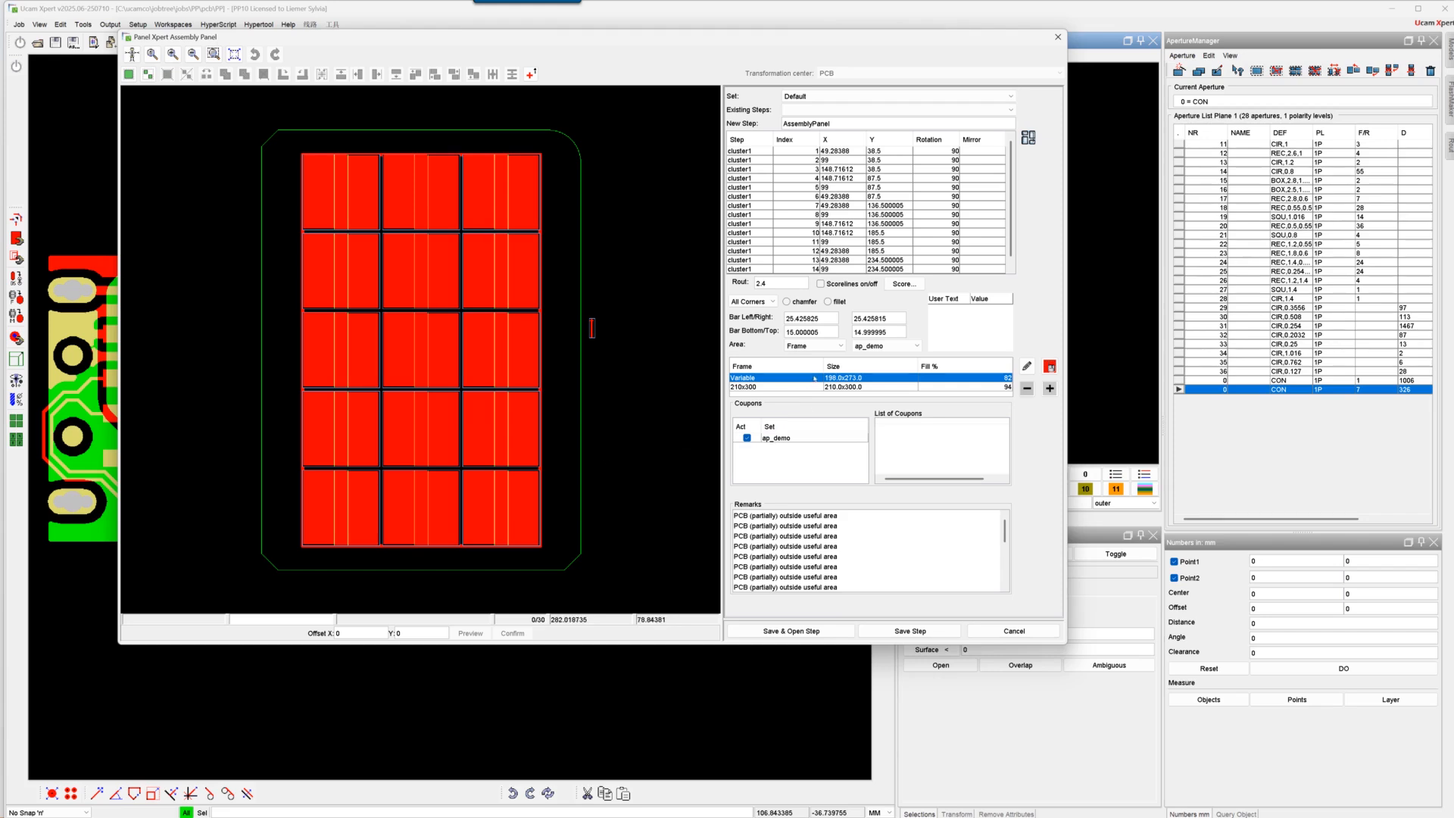
# Step: List the ap_demo set's coupons, and move the top row's middle cluster by an offset of X 0, Y 10
pyautogui.click(776, 437)
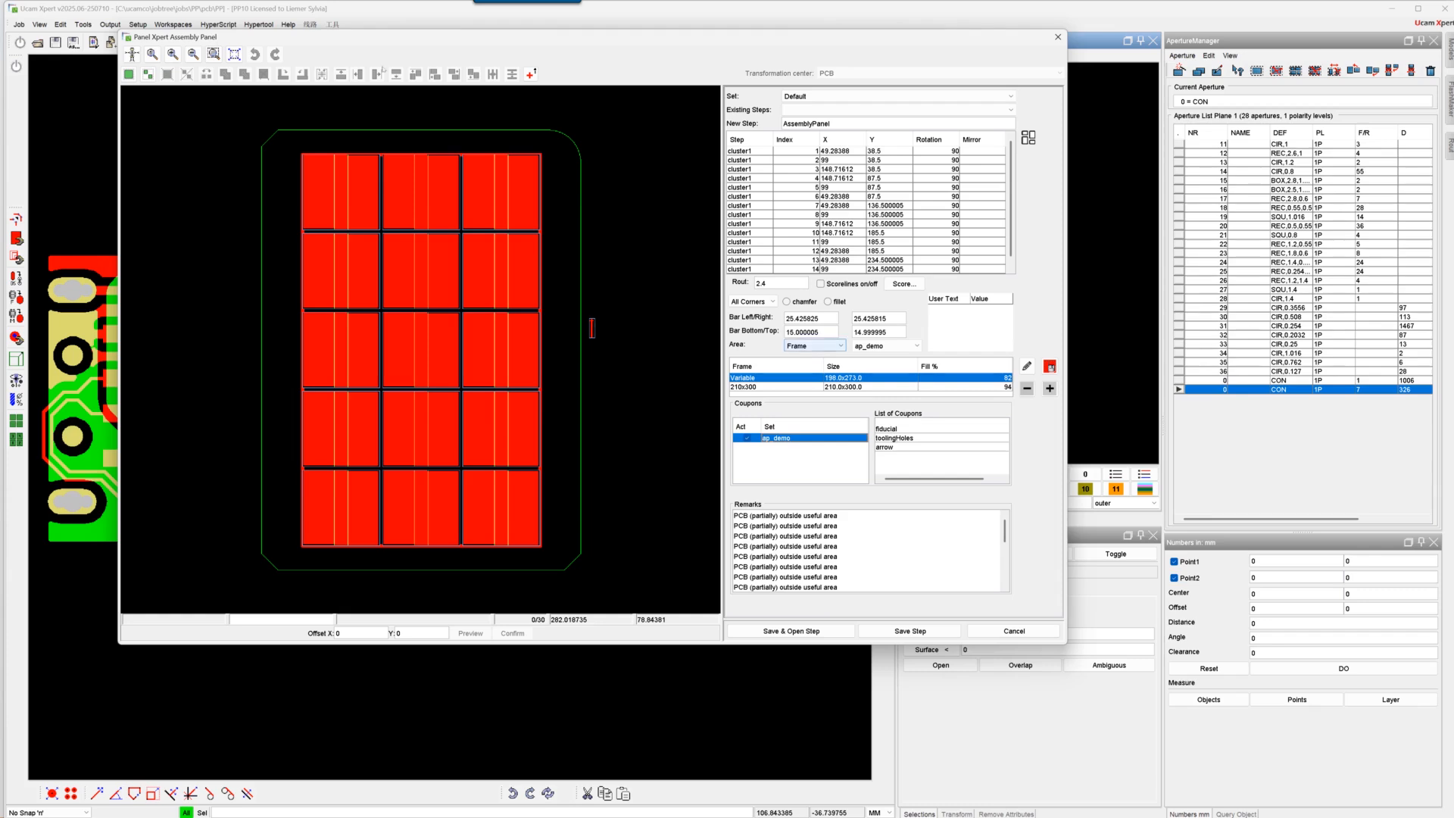
pyautogui.click(129, 74)
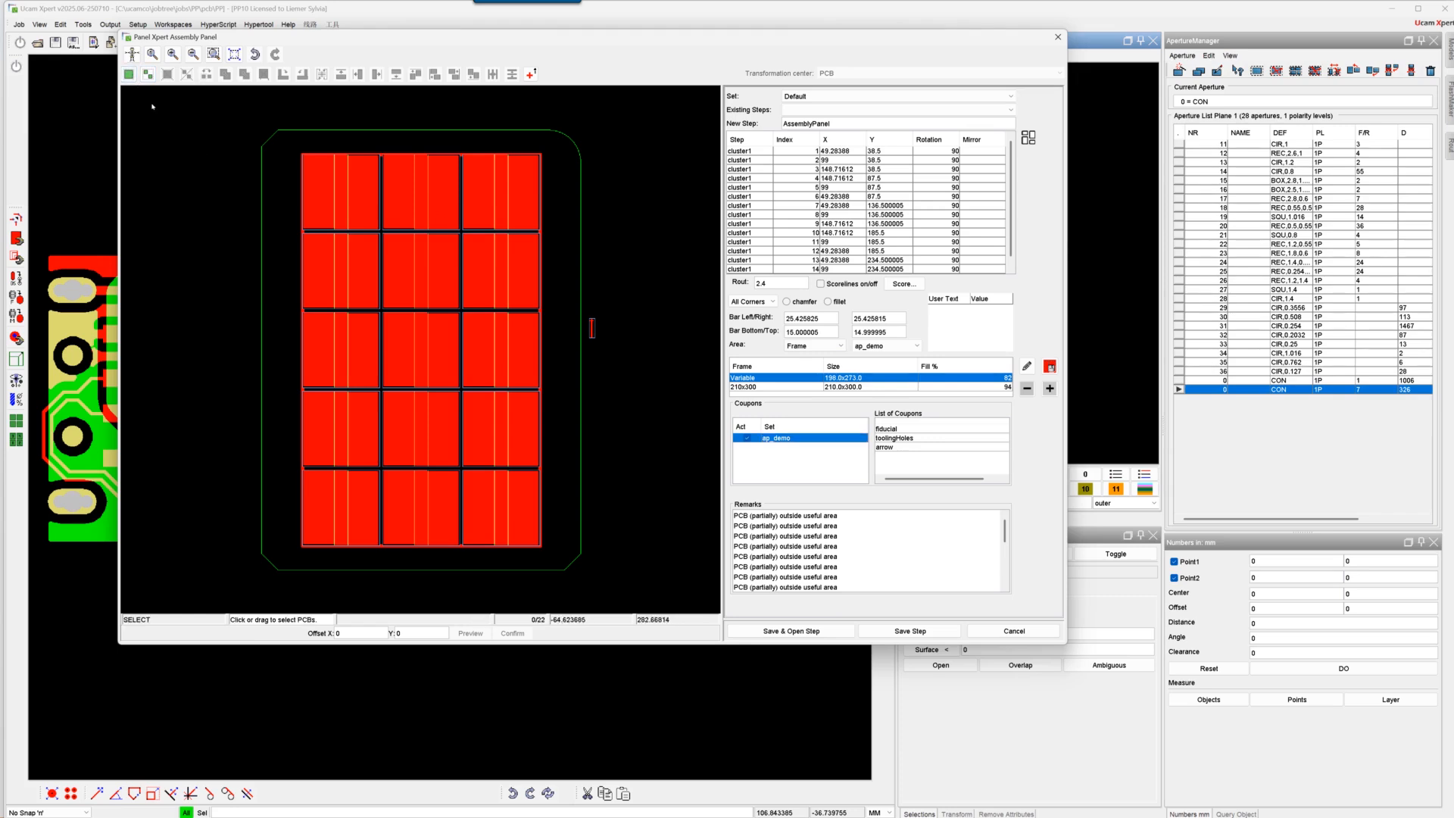
pyautogui.click(421, 191)
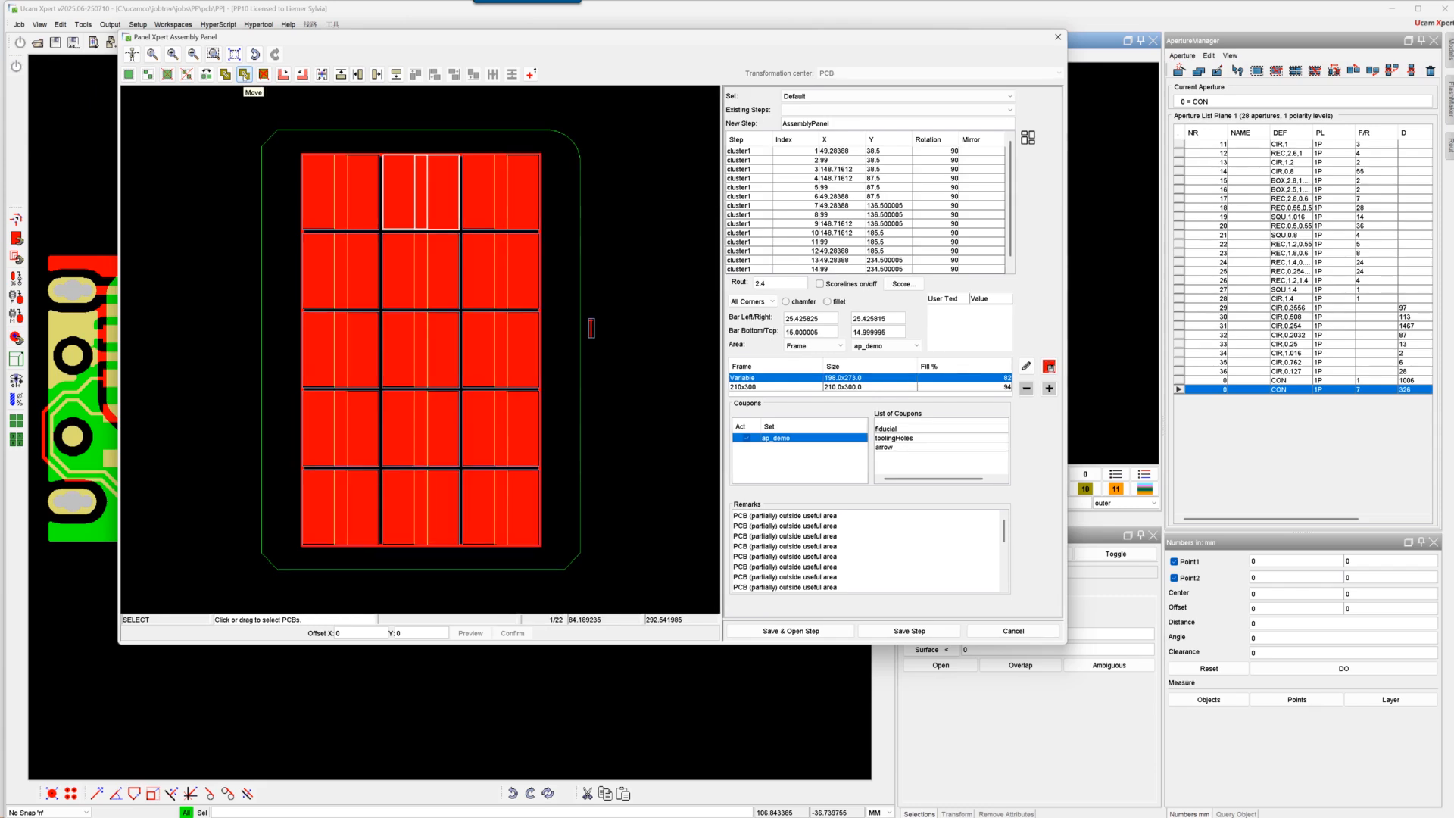
pyautogui.click(243, 74)
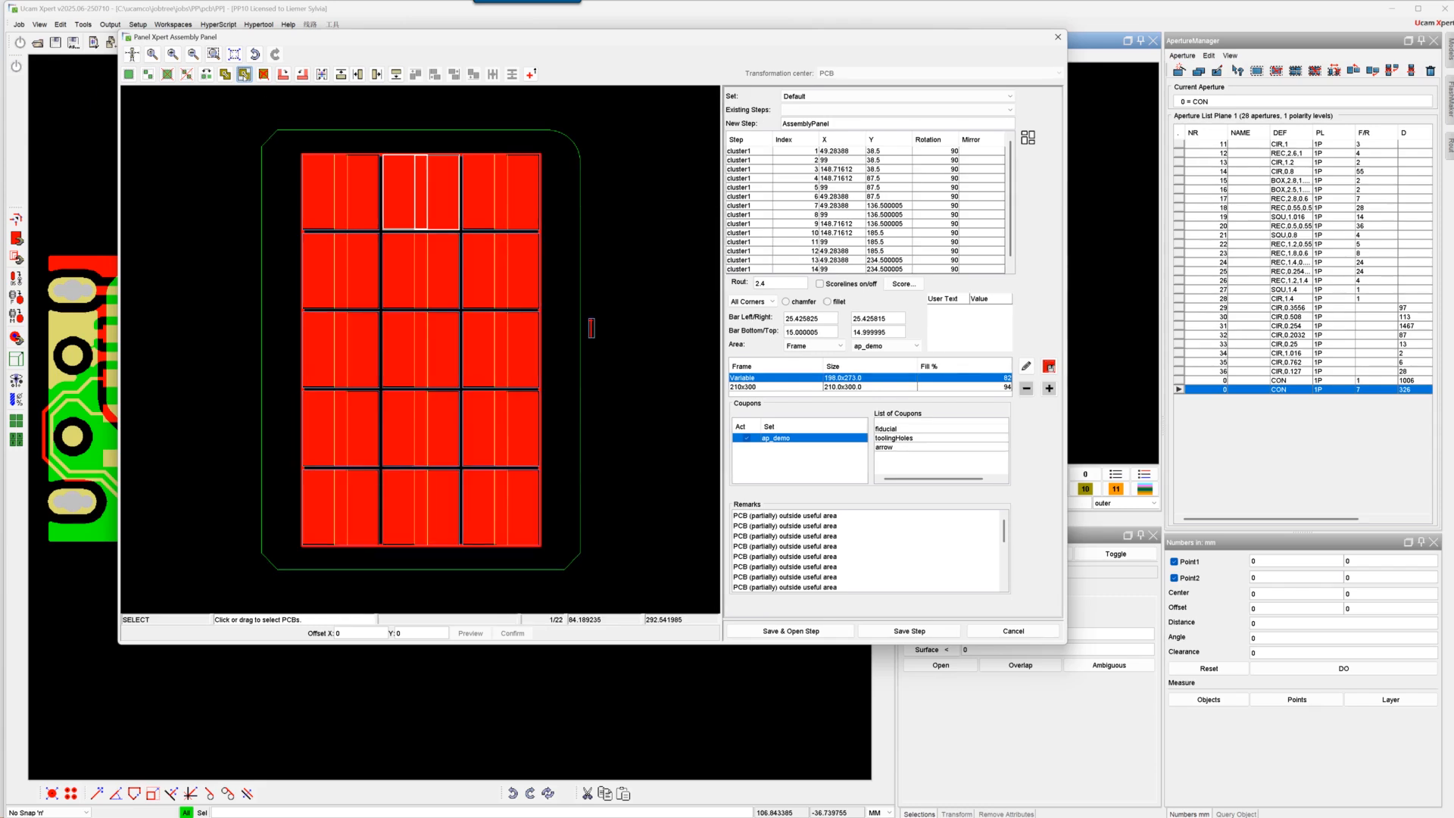
pyautogui.doubleClick(411, 632)
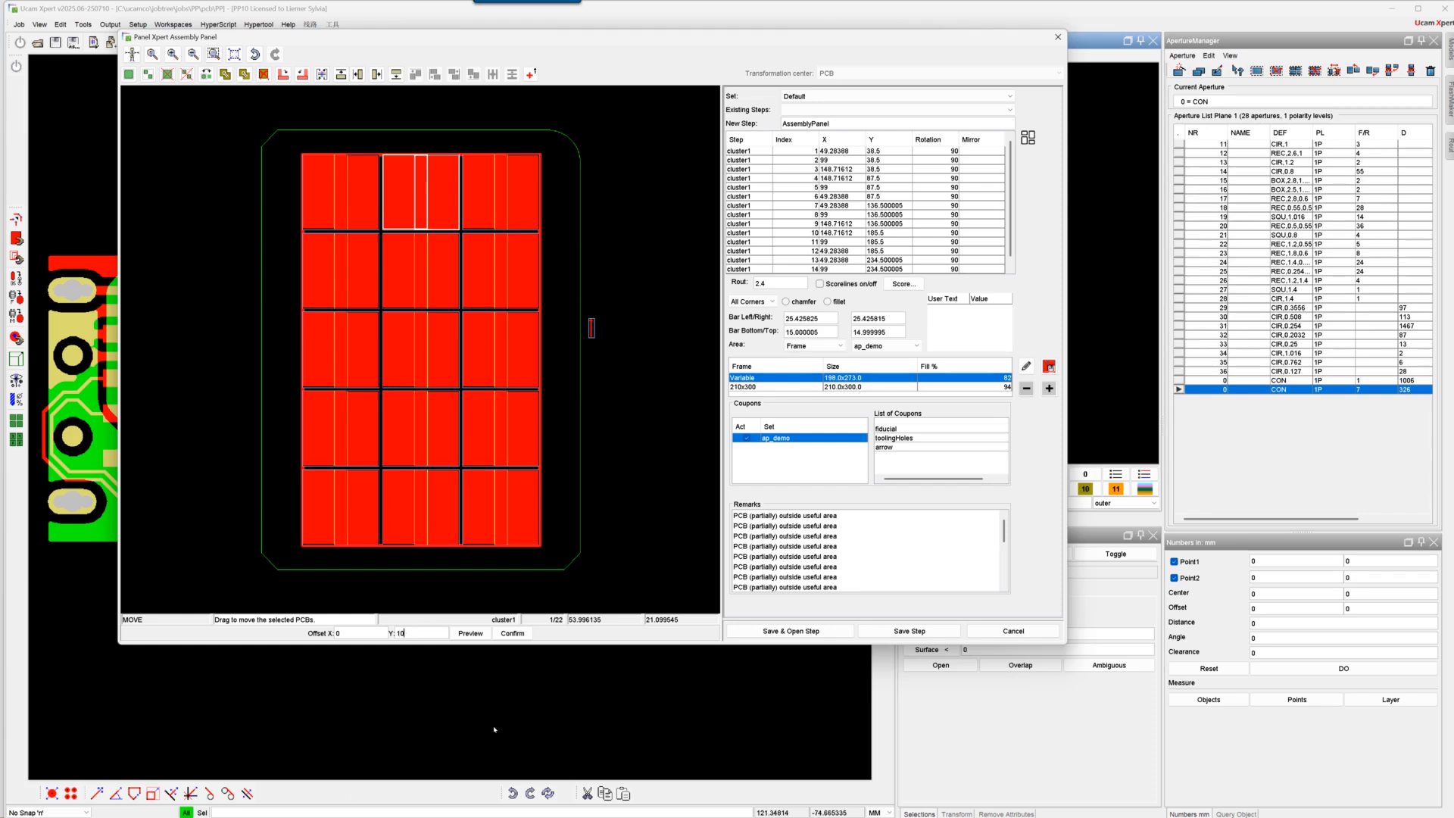
pyautogui.click(471, 633)
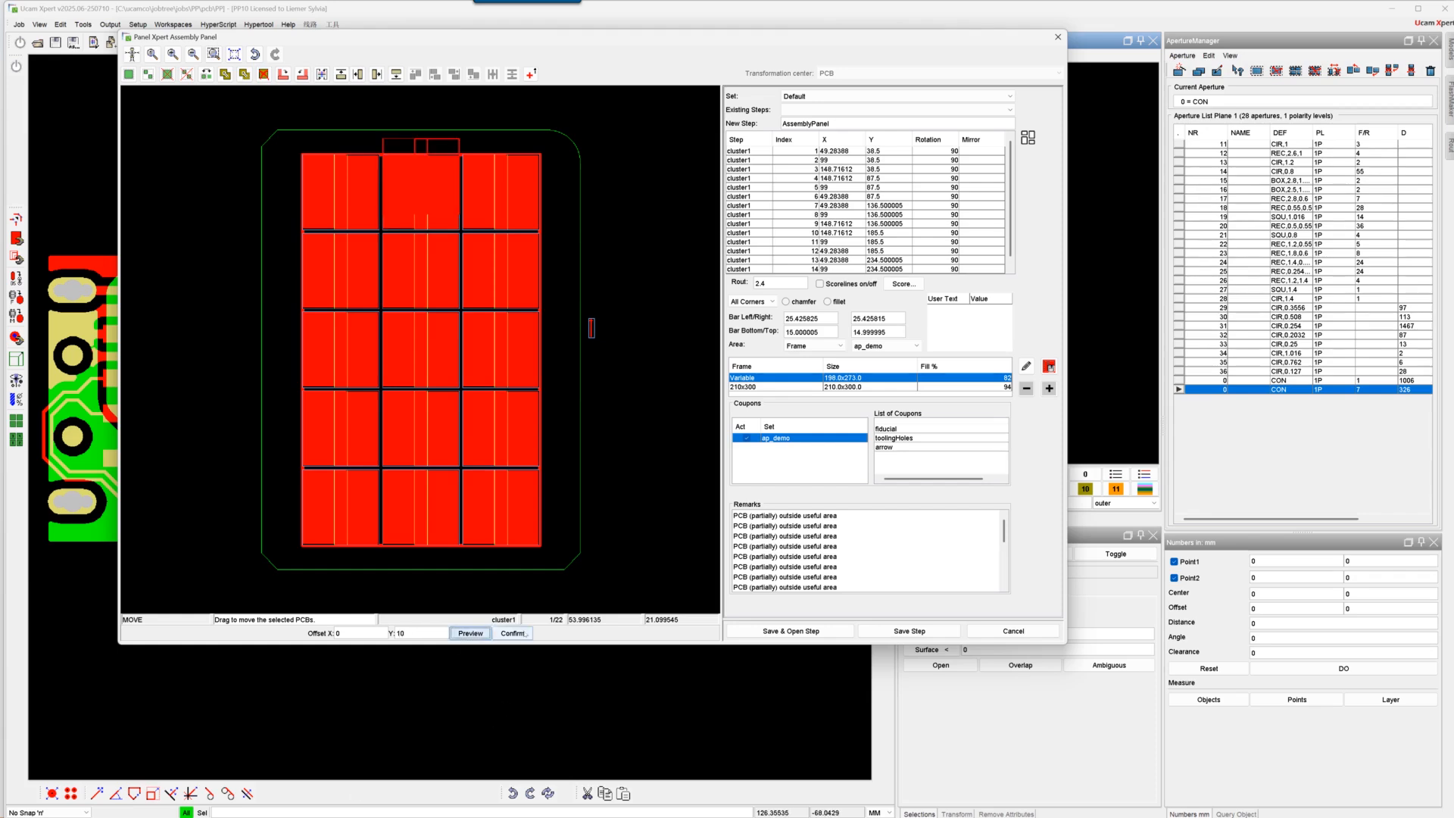
pyautogui.click(512, 633)
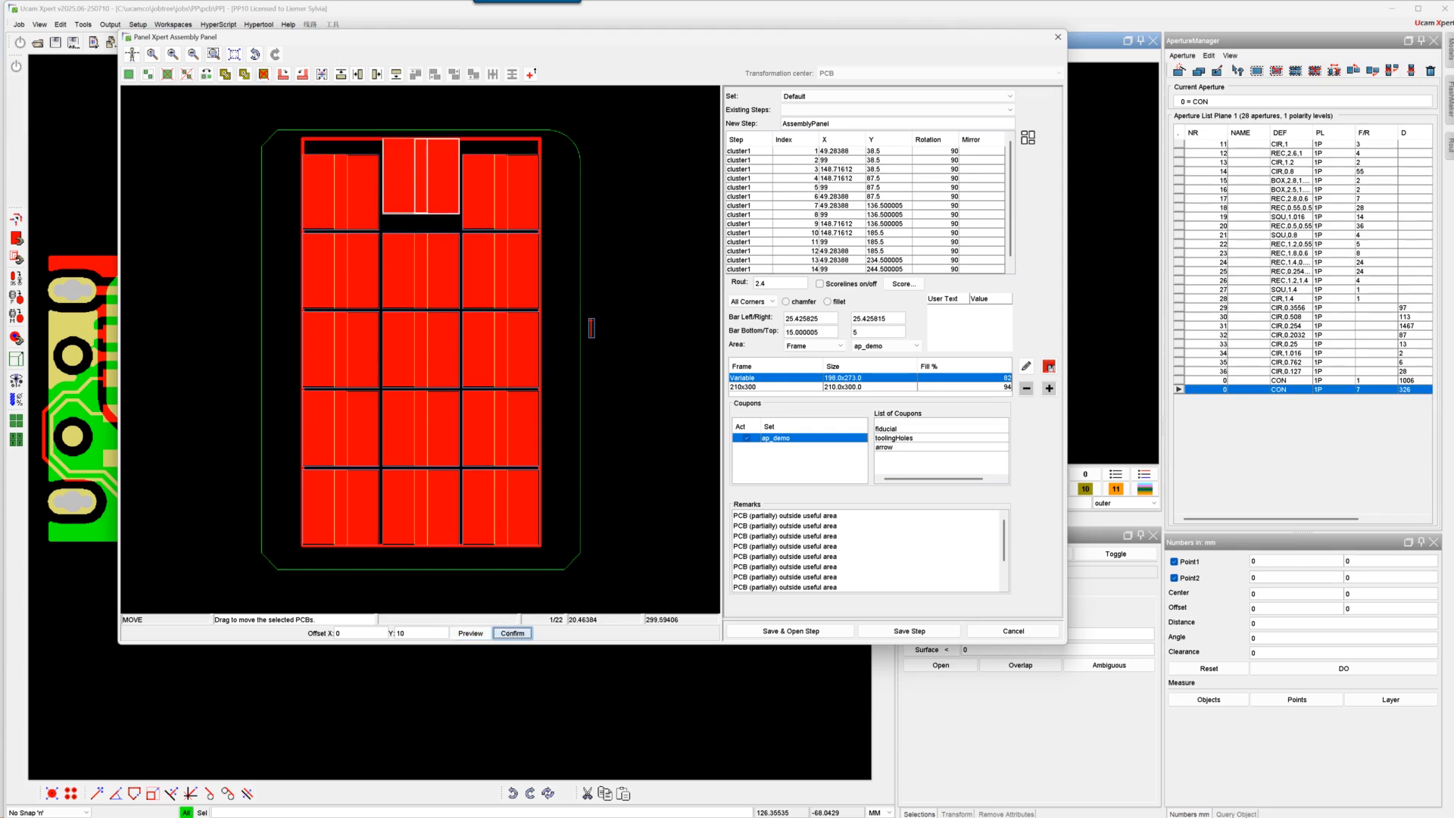
# Step: Undo the last move of the top row's middle cluster, and briefly preview the panel's scorelines
pyautogui.click(254, 54)
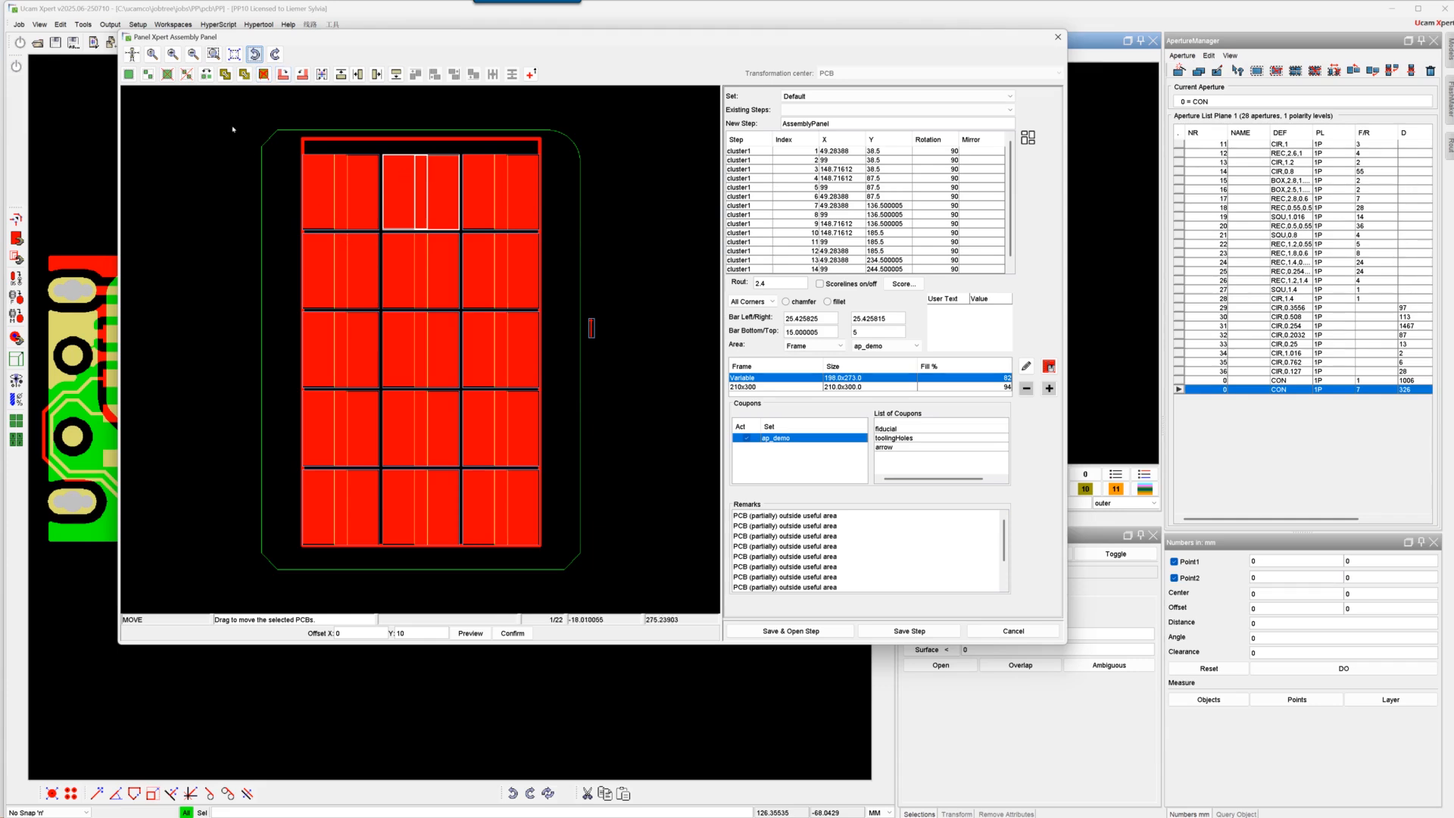
pyautogui.click(187, 76)
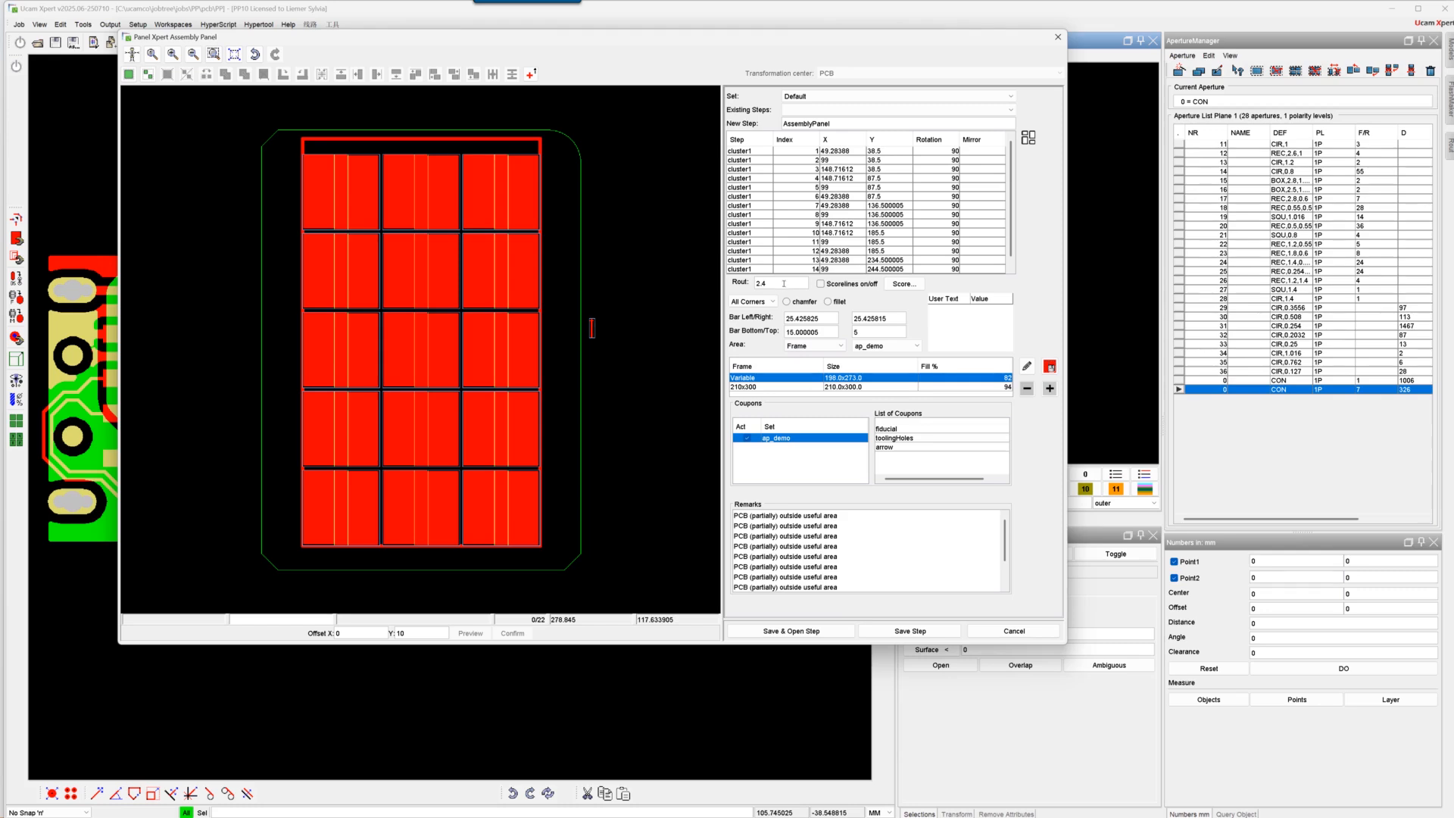
pyautogui.click(820, 284)
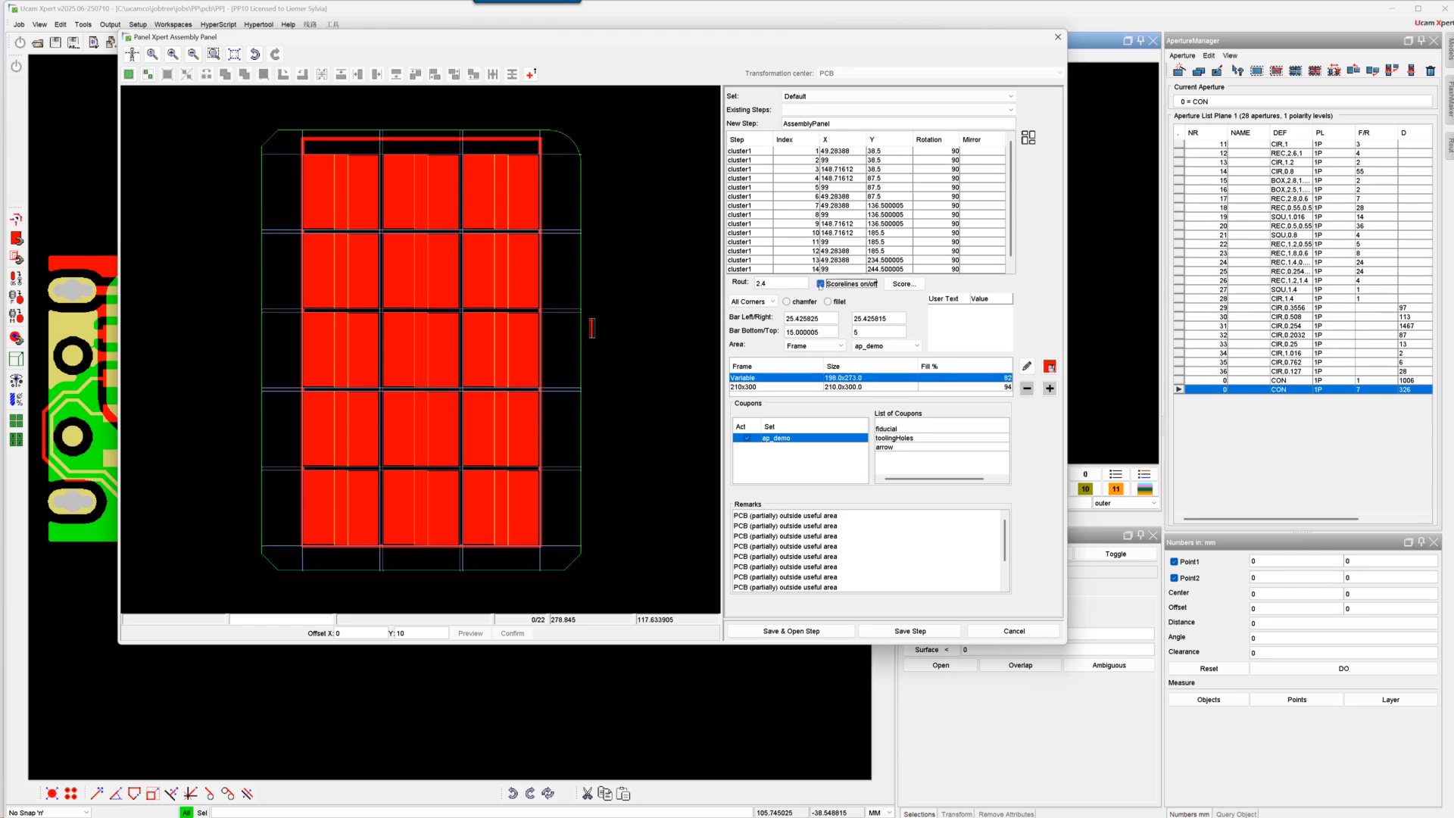
pyautogui.click(820, 284)
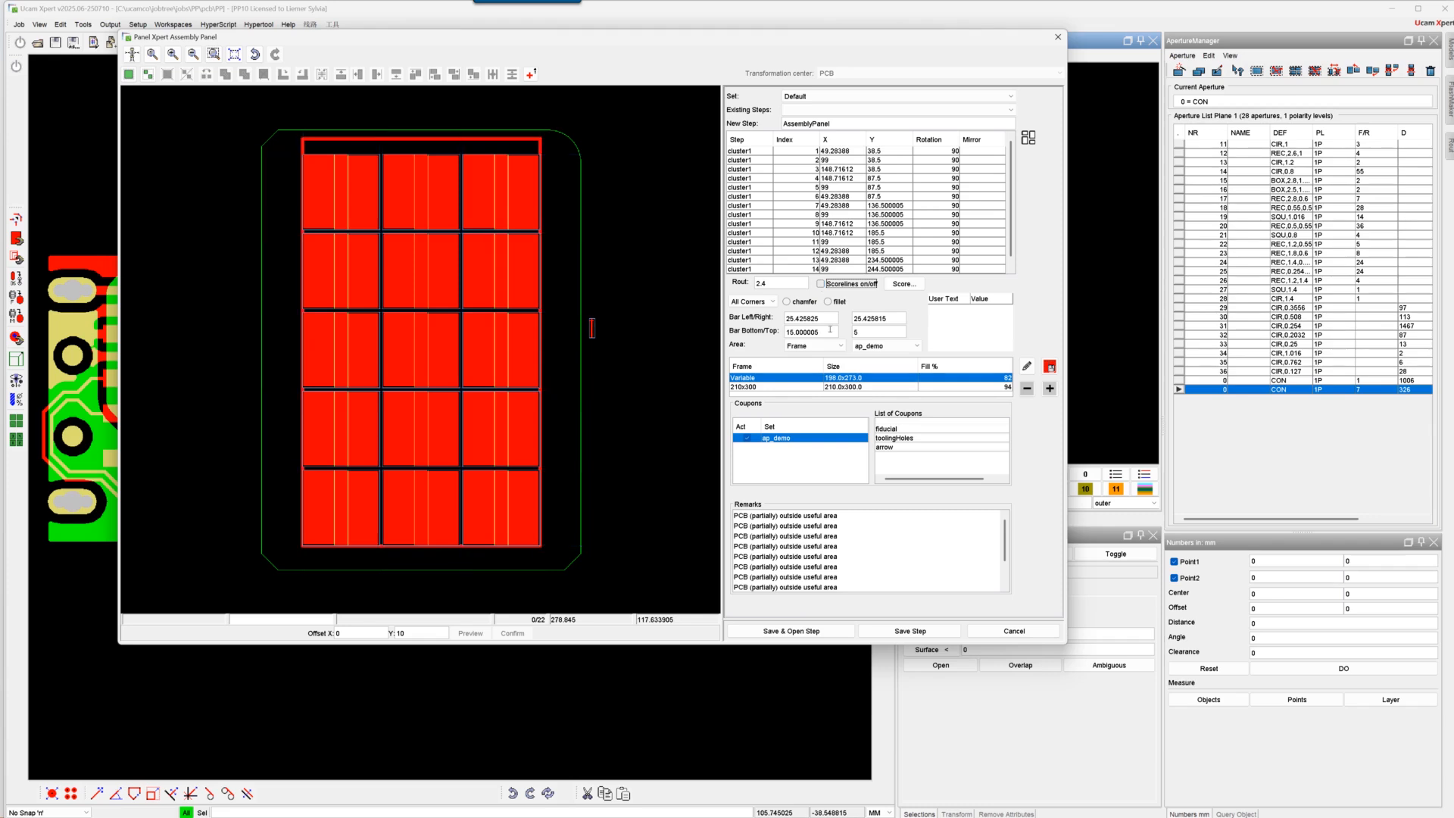
# Step: Give the assembly panel's top-right corner a fillet of 3 mm
pyautogui.click(758, 302)
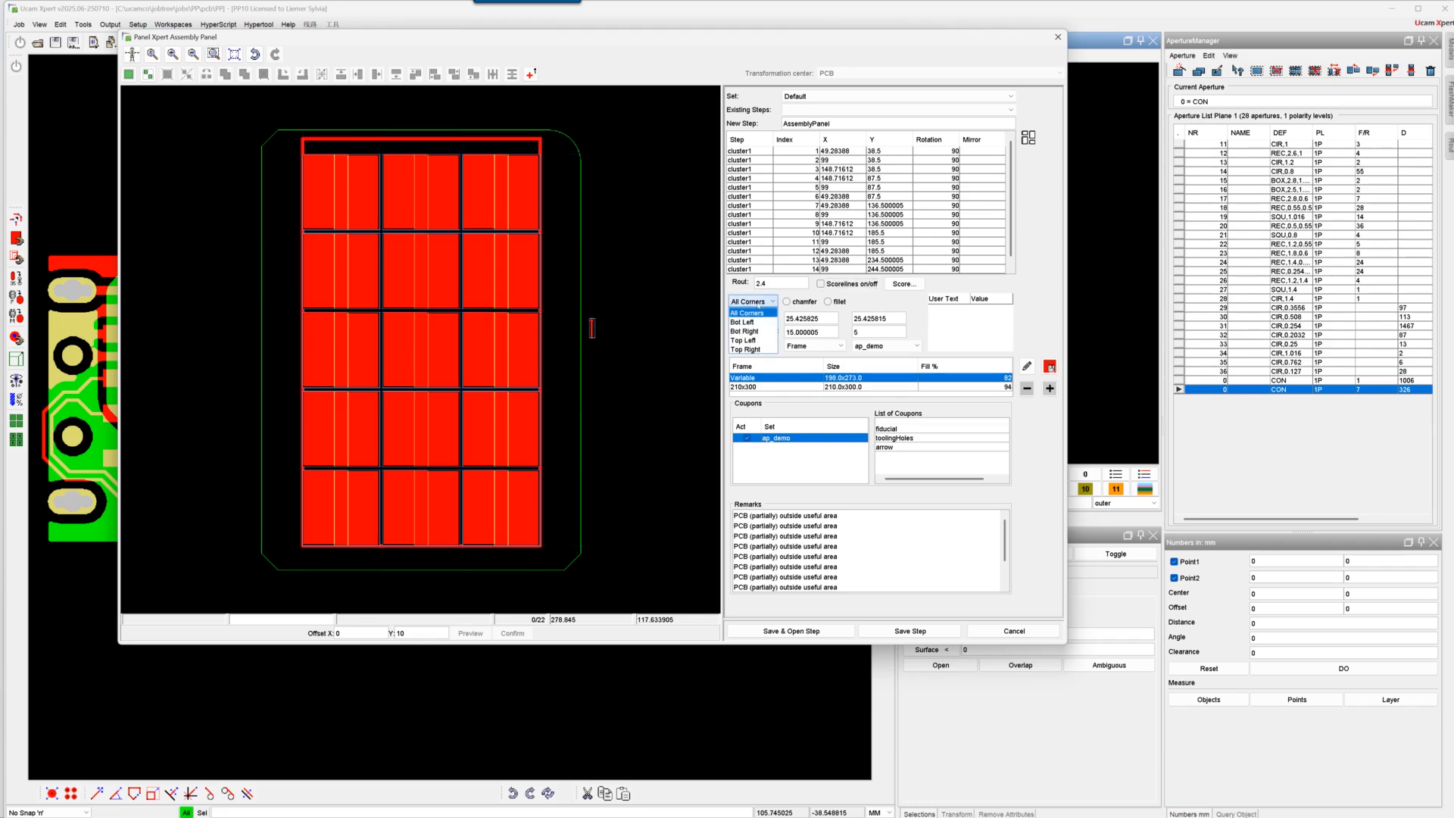
pyautogui.click(750, 349)
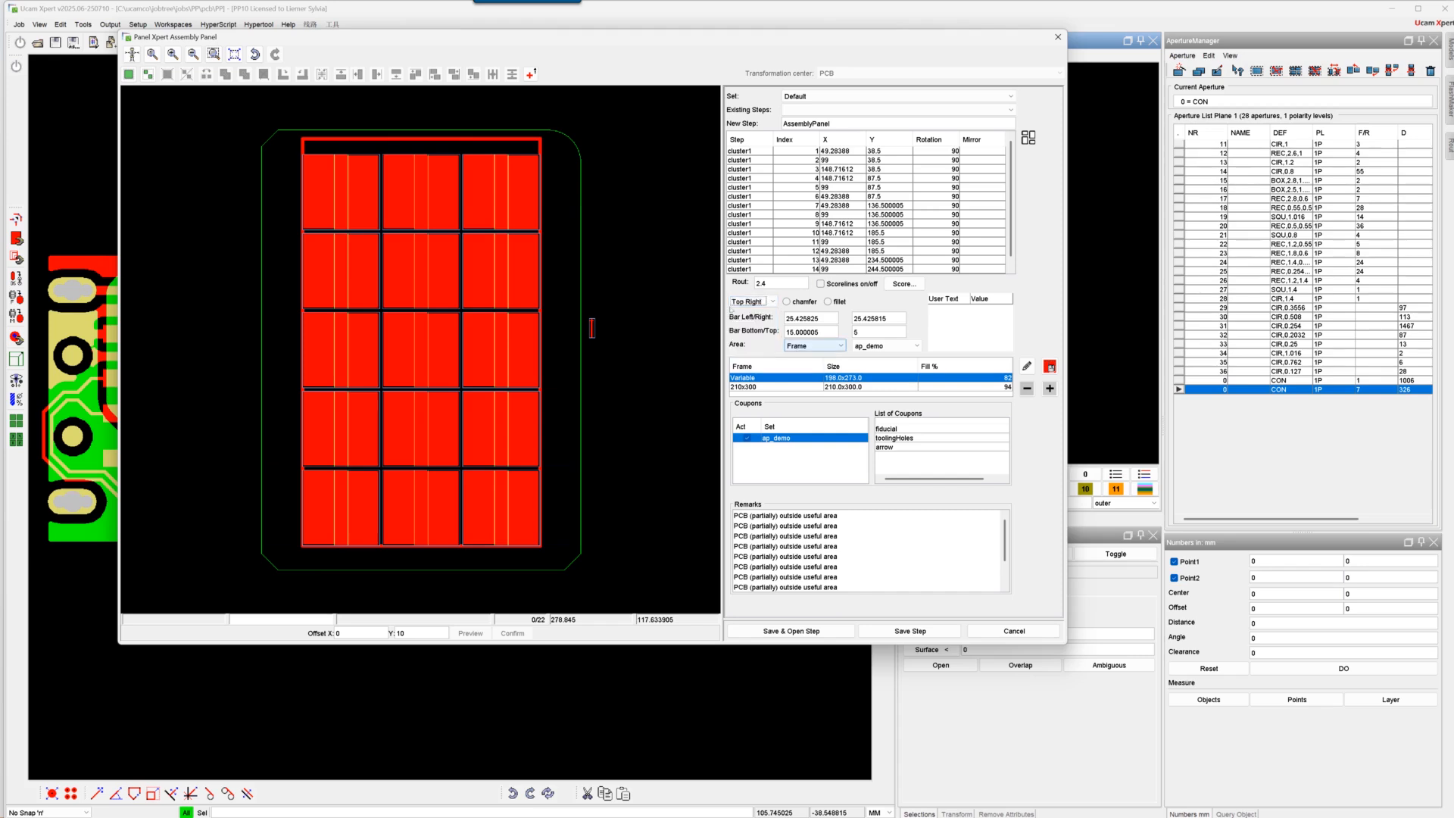
pyautogui.click(828, 302)
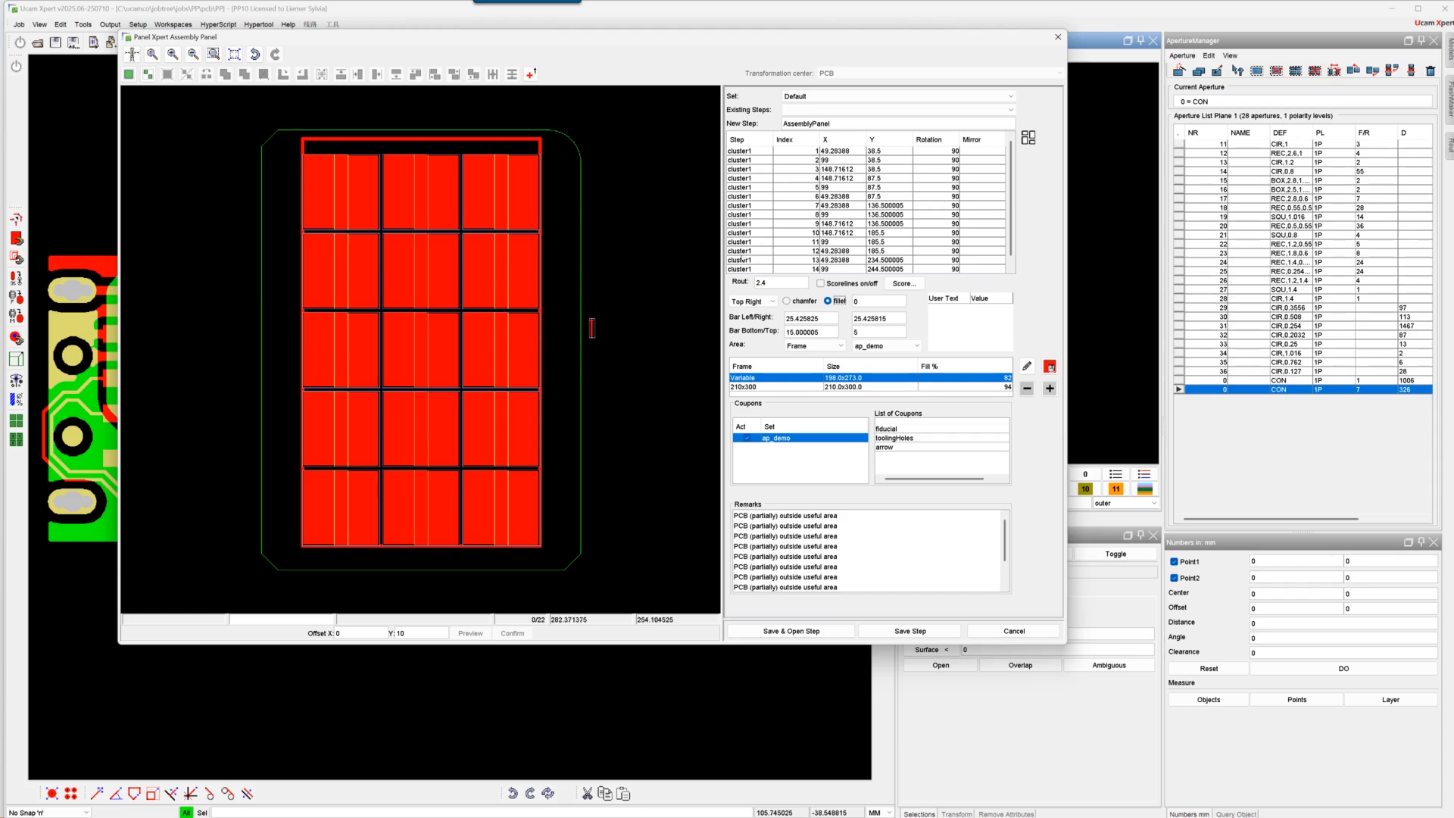
pyautogui.doubleClick(863, 300)
pyautogui.press('Return')
# Step: Set both the left and right bars of the panel to 10 mm, resizing the frame to fit
pyautogui.doubleClick(812, 319)
pyautogui.write('5')
pyautogui.press('Return')
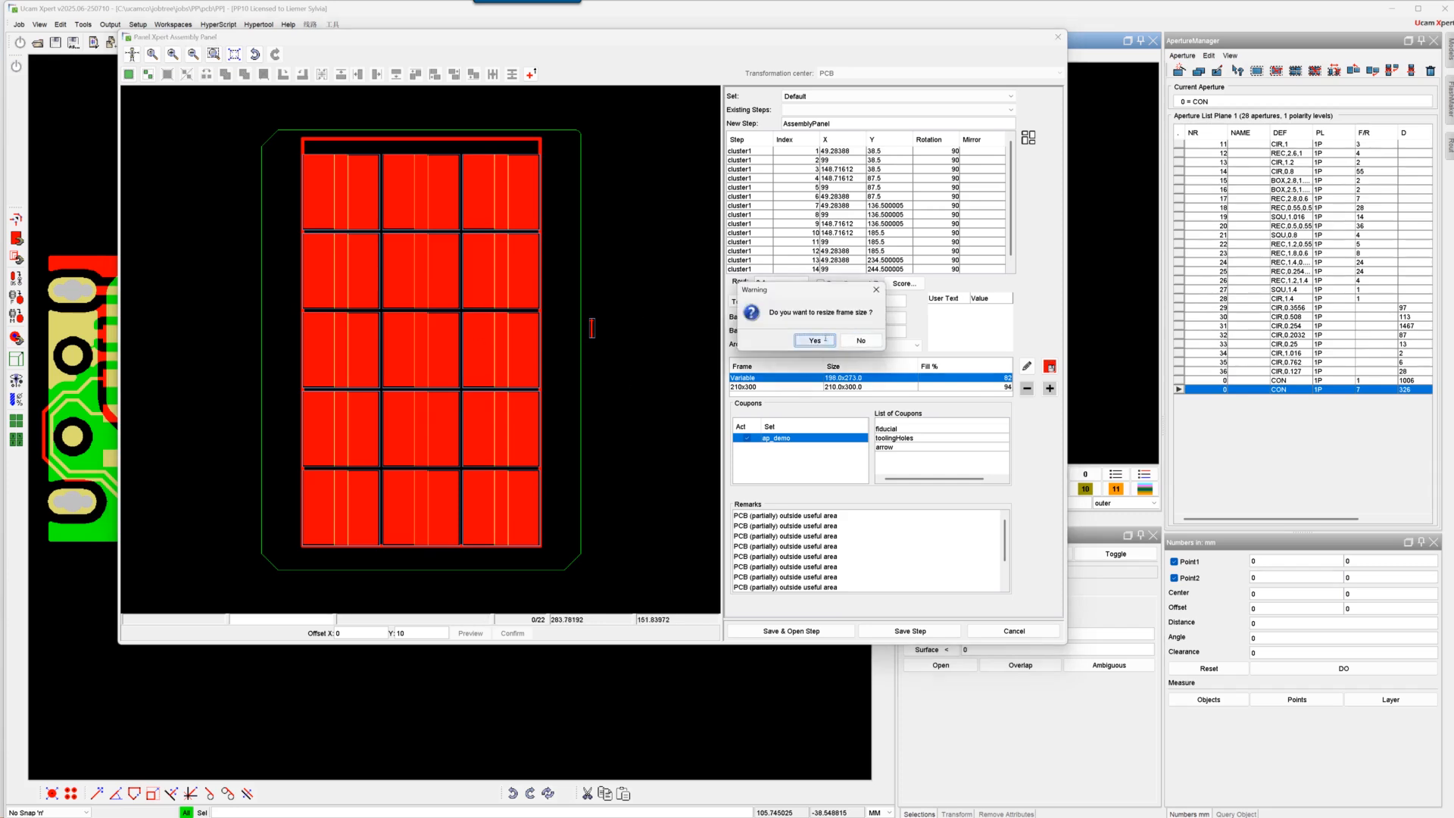
pyautogui.click(815, 340)
pyautogui.doubleClick(891, 319)
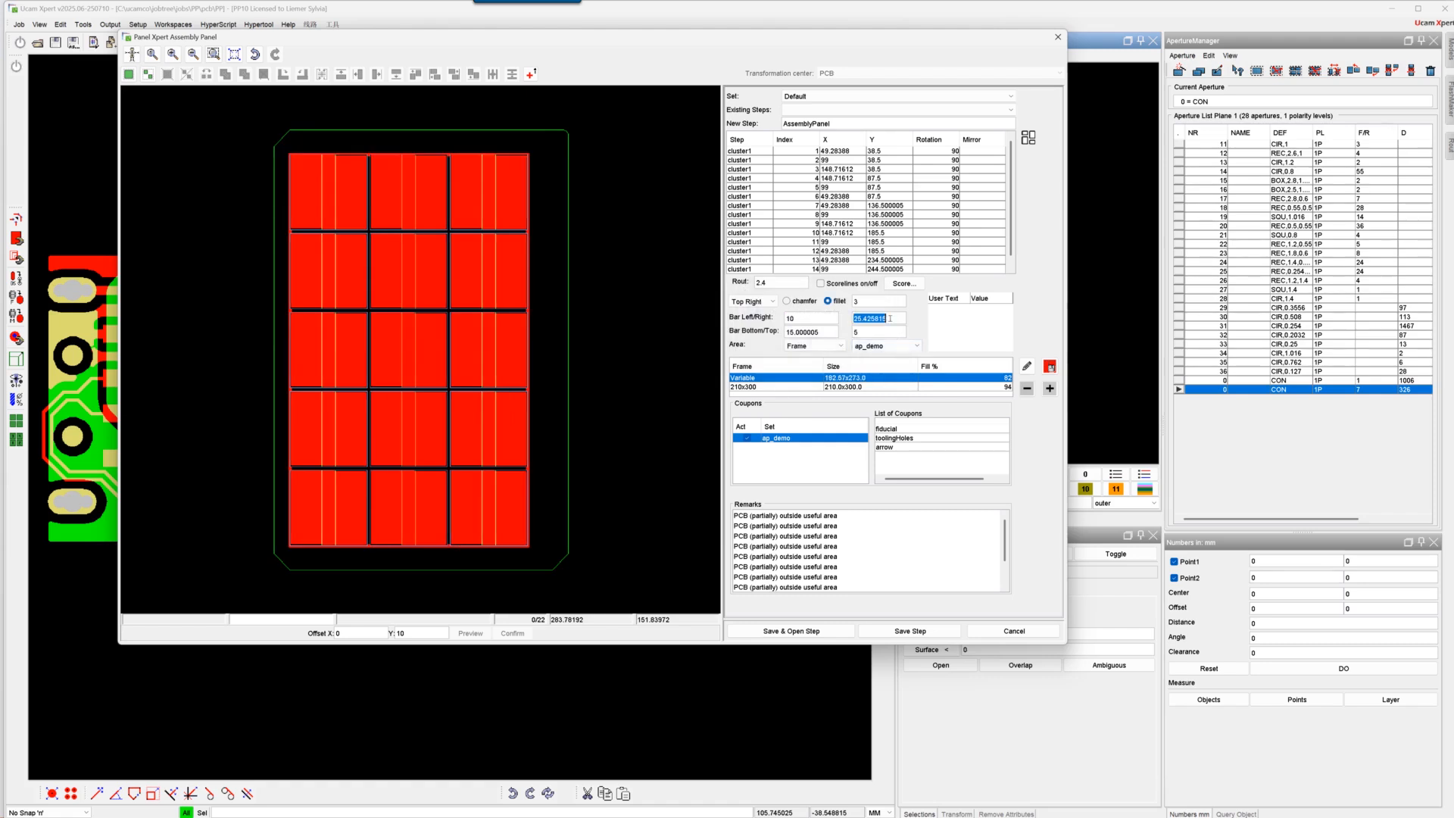
pyautogui.write('5')
pyautogui.press('Return')
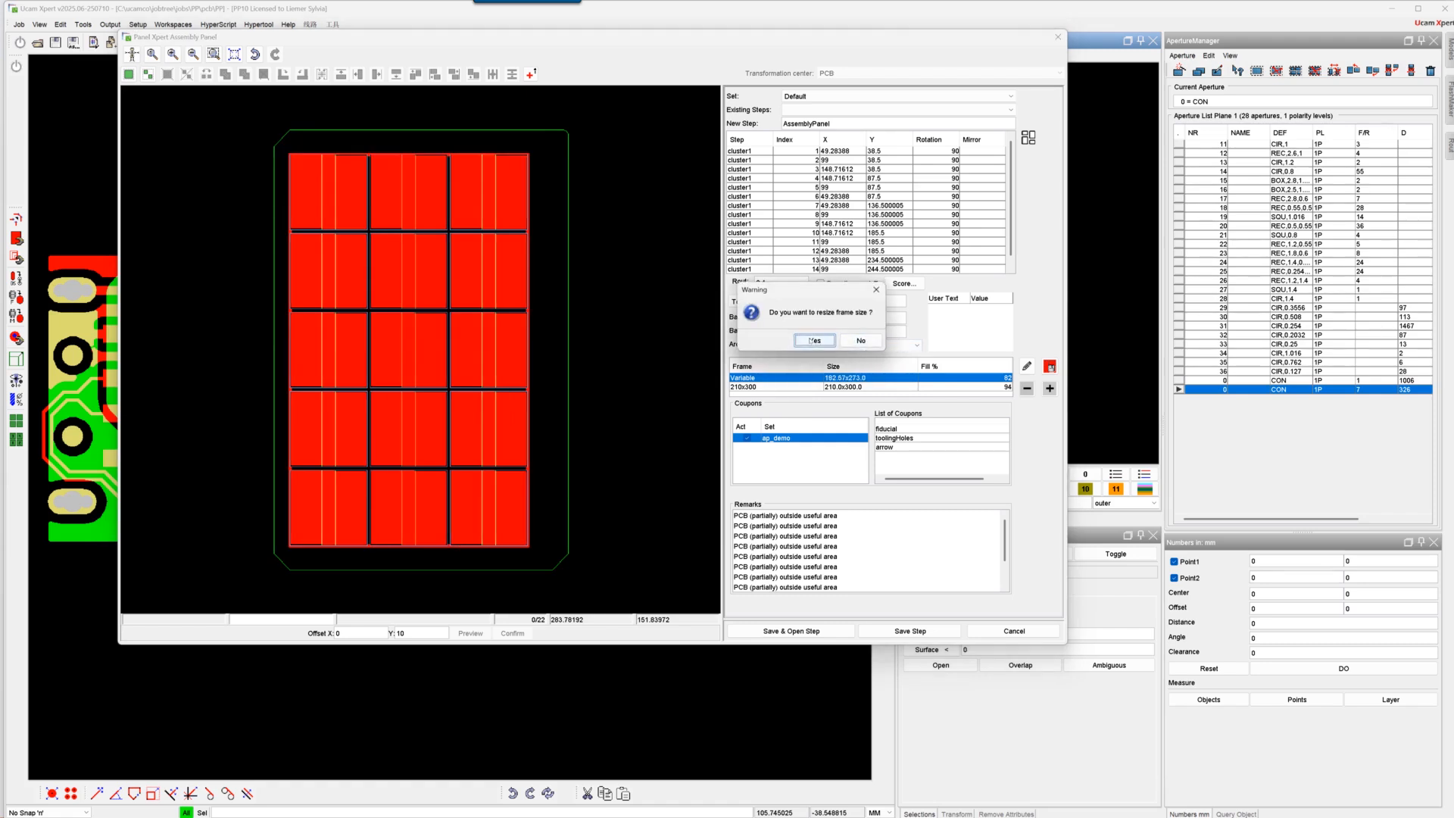
pyautogui.click(829, 342)
# Step: Set both the bottom and top bars of the panel to 10 mm, resizing the frame to fit
pyautogui.doubleClick(827, 330)
pyautogui.write('10')
pyautogui.press('Return')
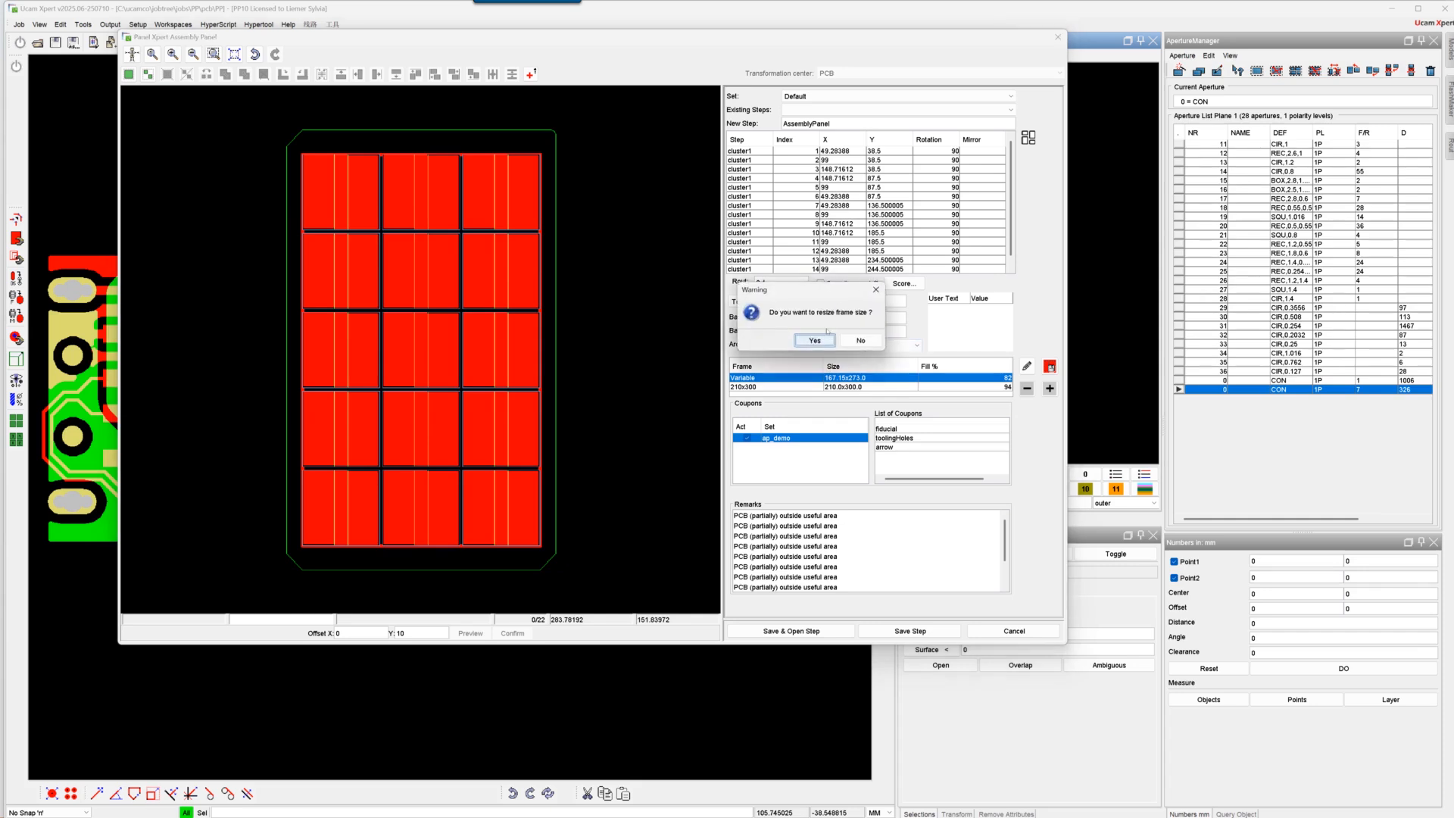
pyautogui.click(829, 342)
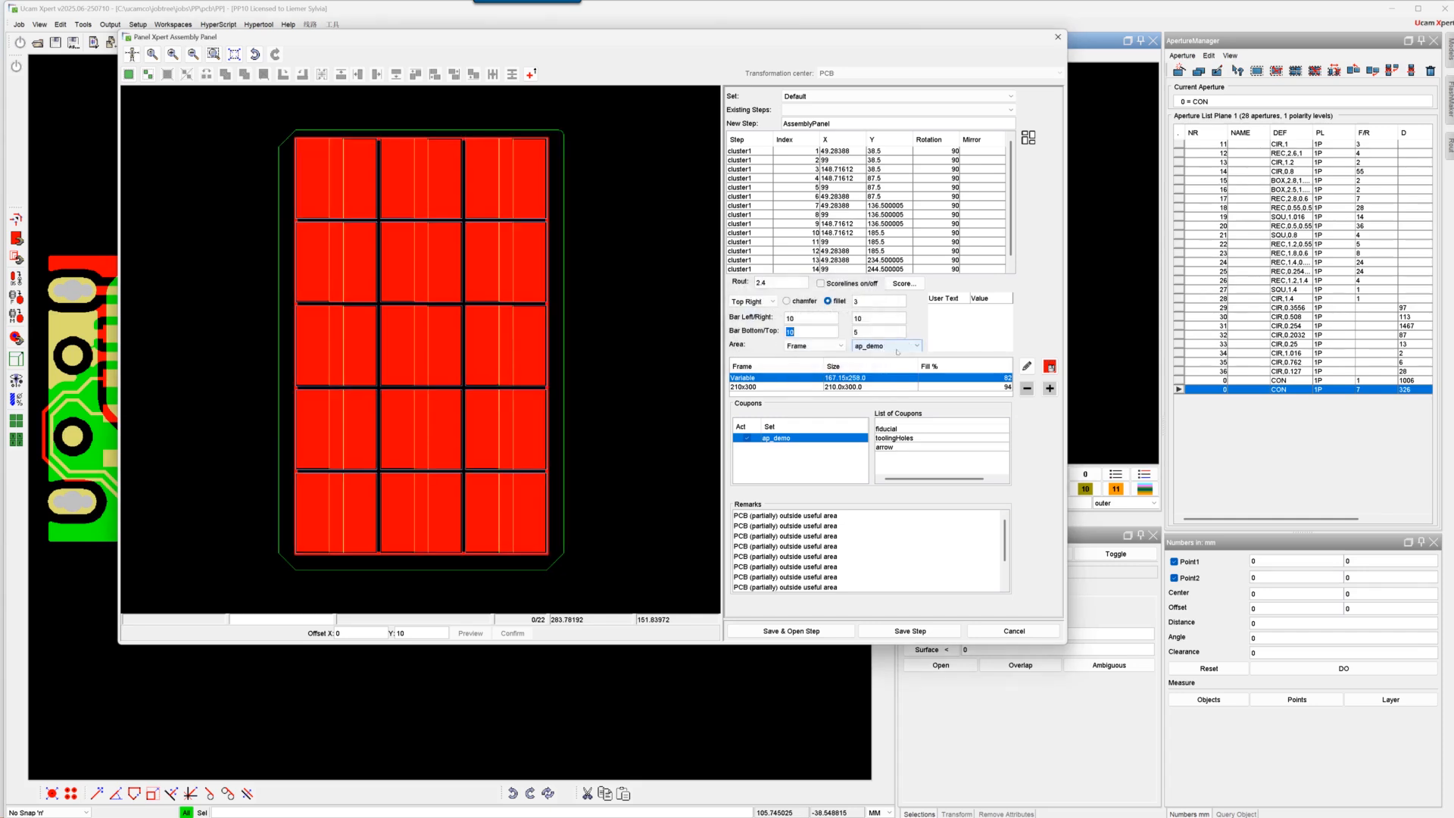
pyautogui.doubleClick(868, 331)
pyautogui.write('10')
pyautogui.press('Return')
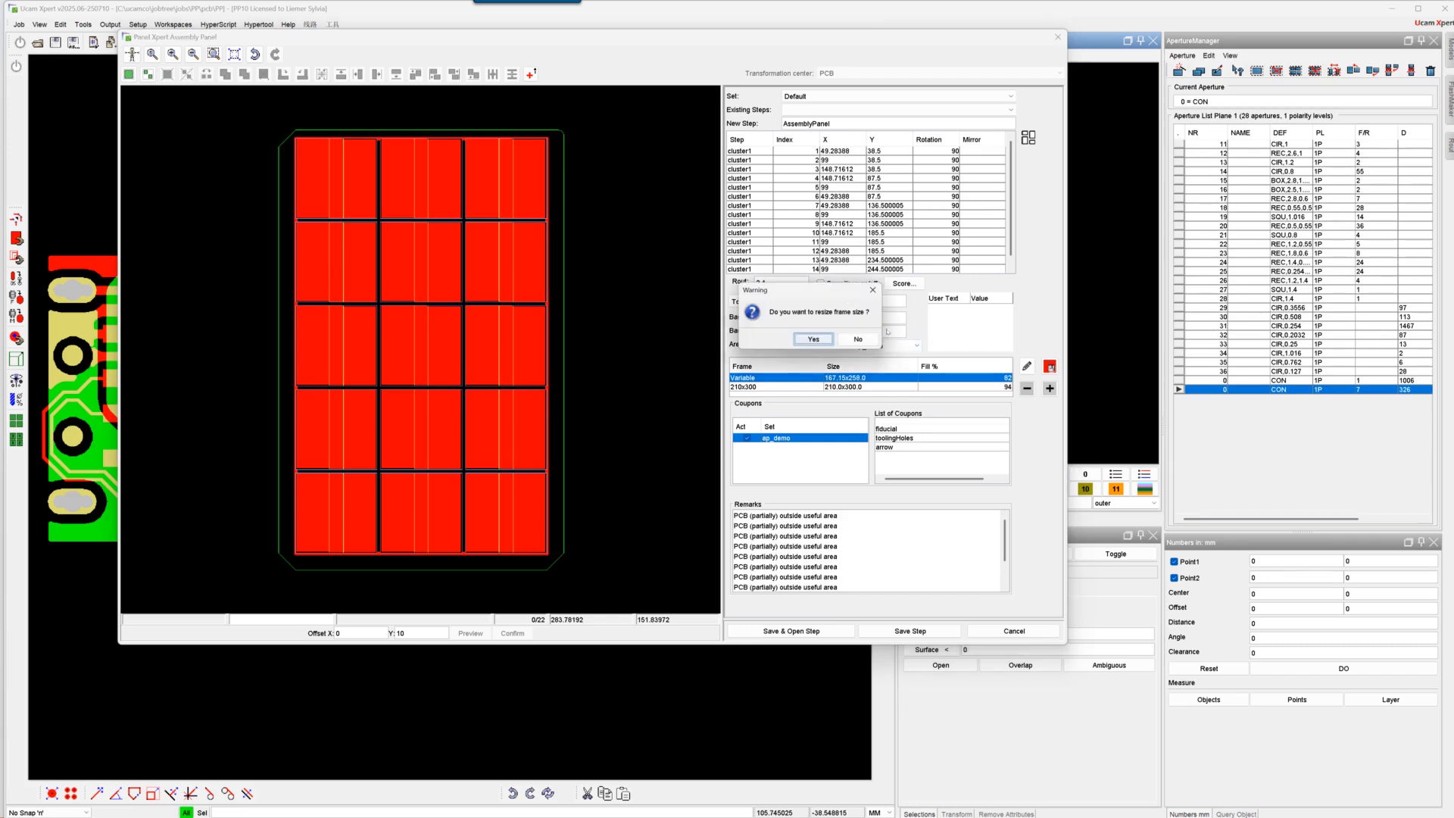
pyautogui.click(808, 341)
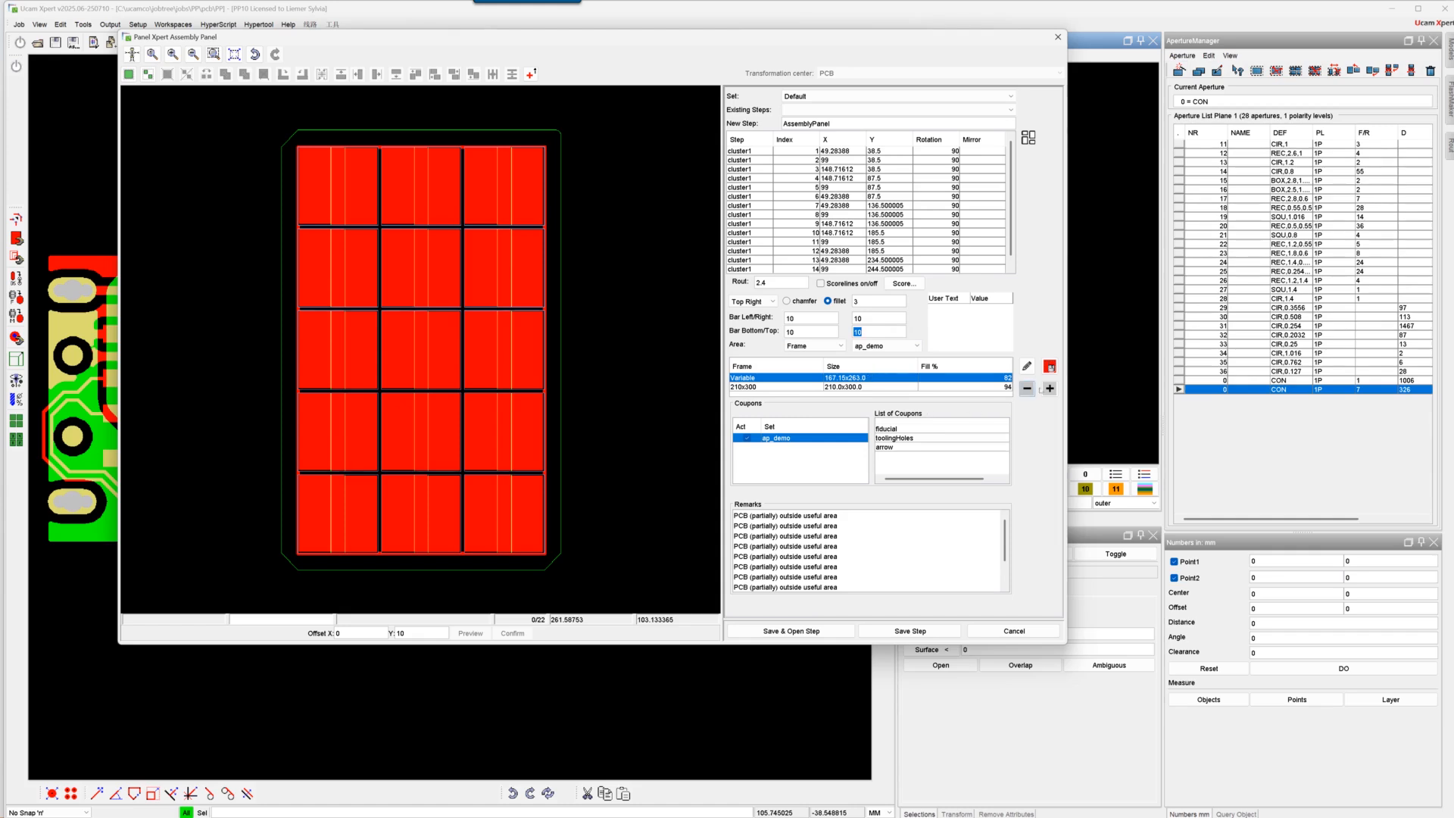
# Step: Review and accept the Variable frame's layer fill definitions, and save and open the AssemblyPanel step
pyautogui.click(1026, 366)
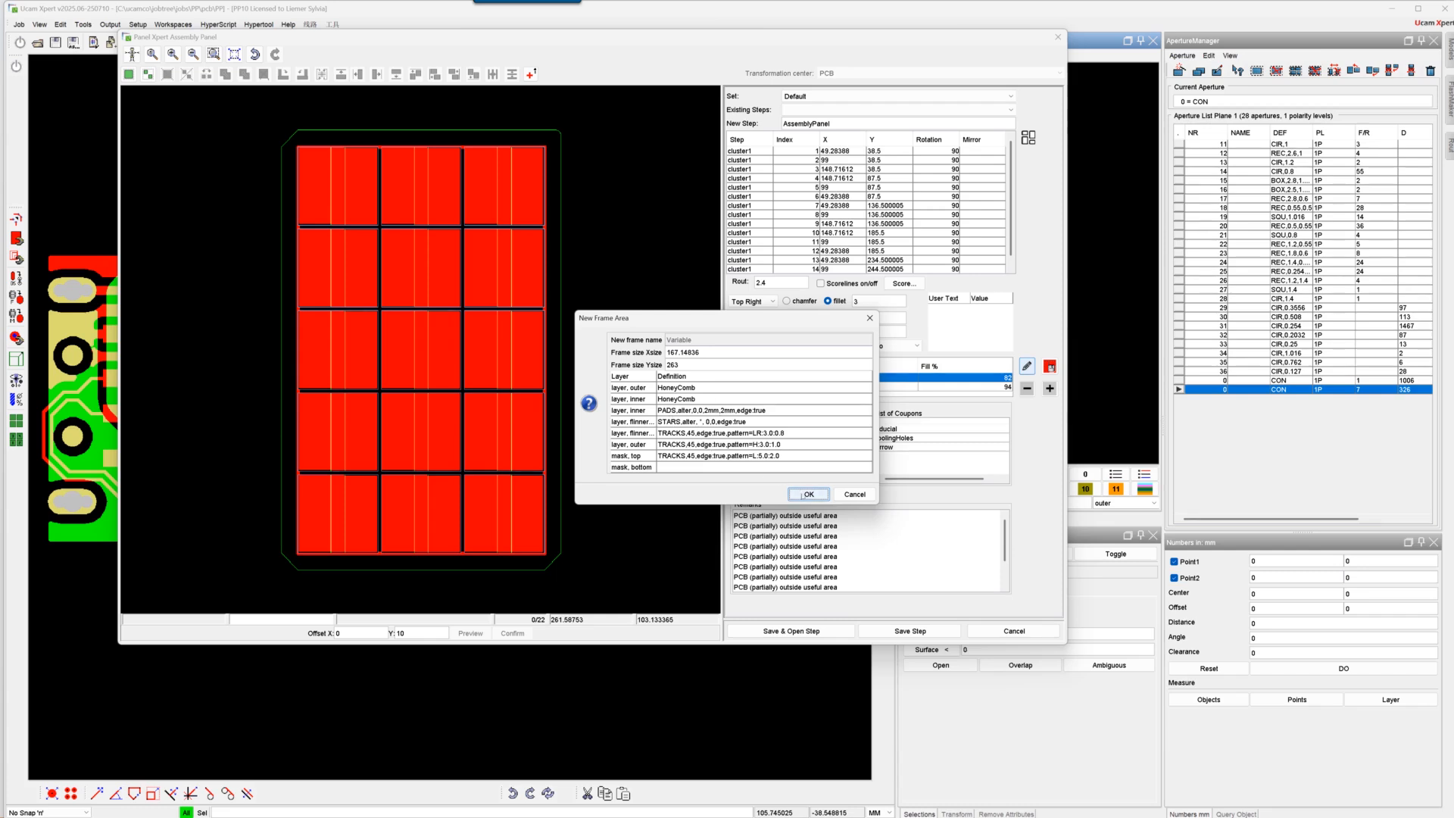
pyautogui.click(806, 495)
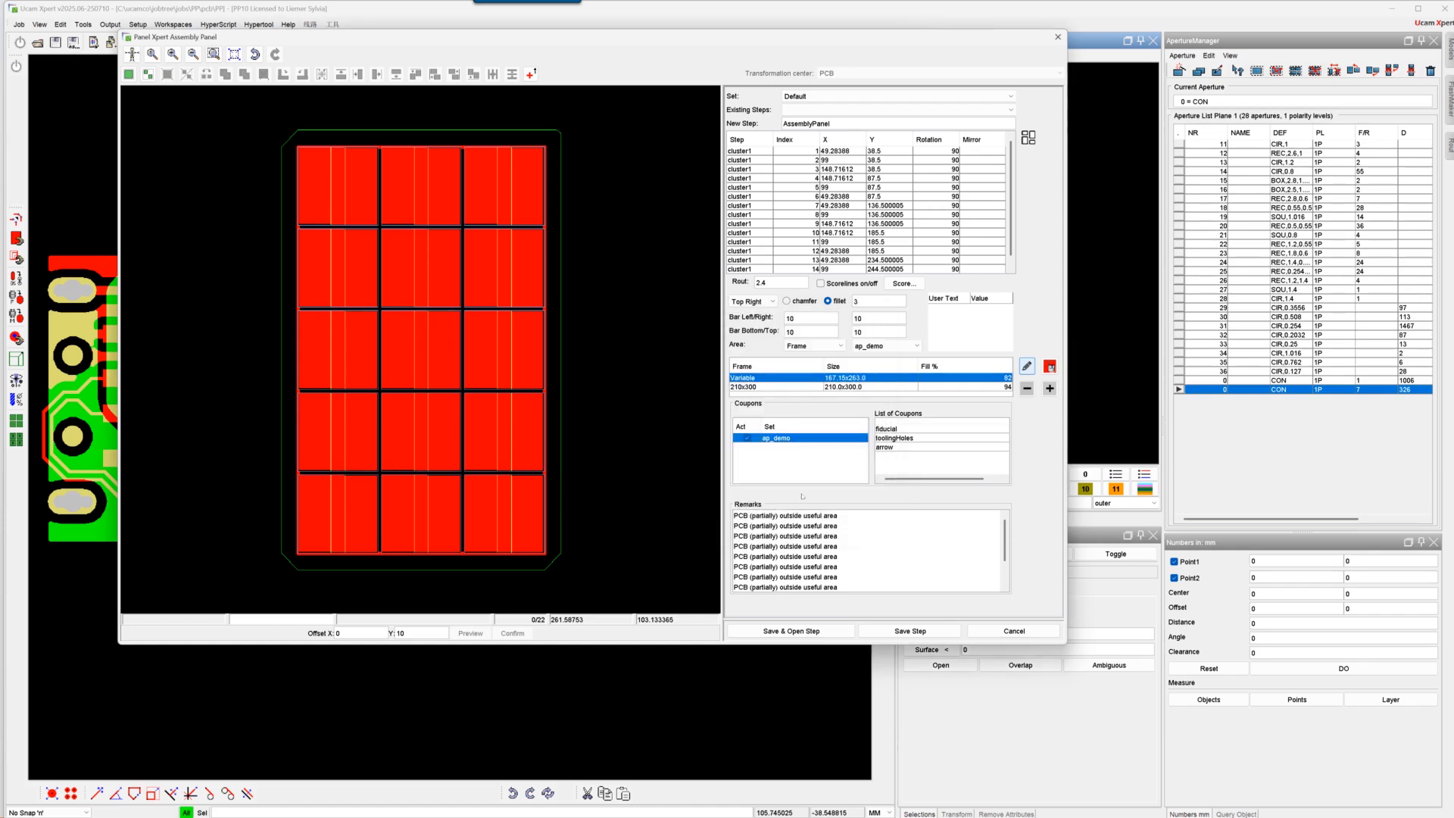
pyautogui.click(815, 632)
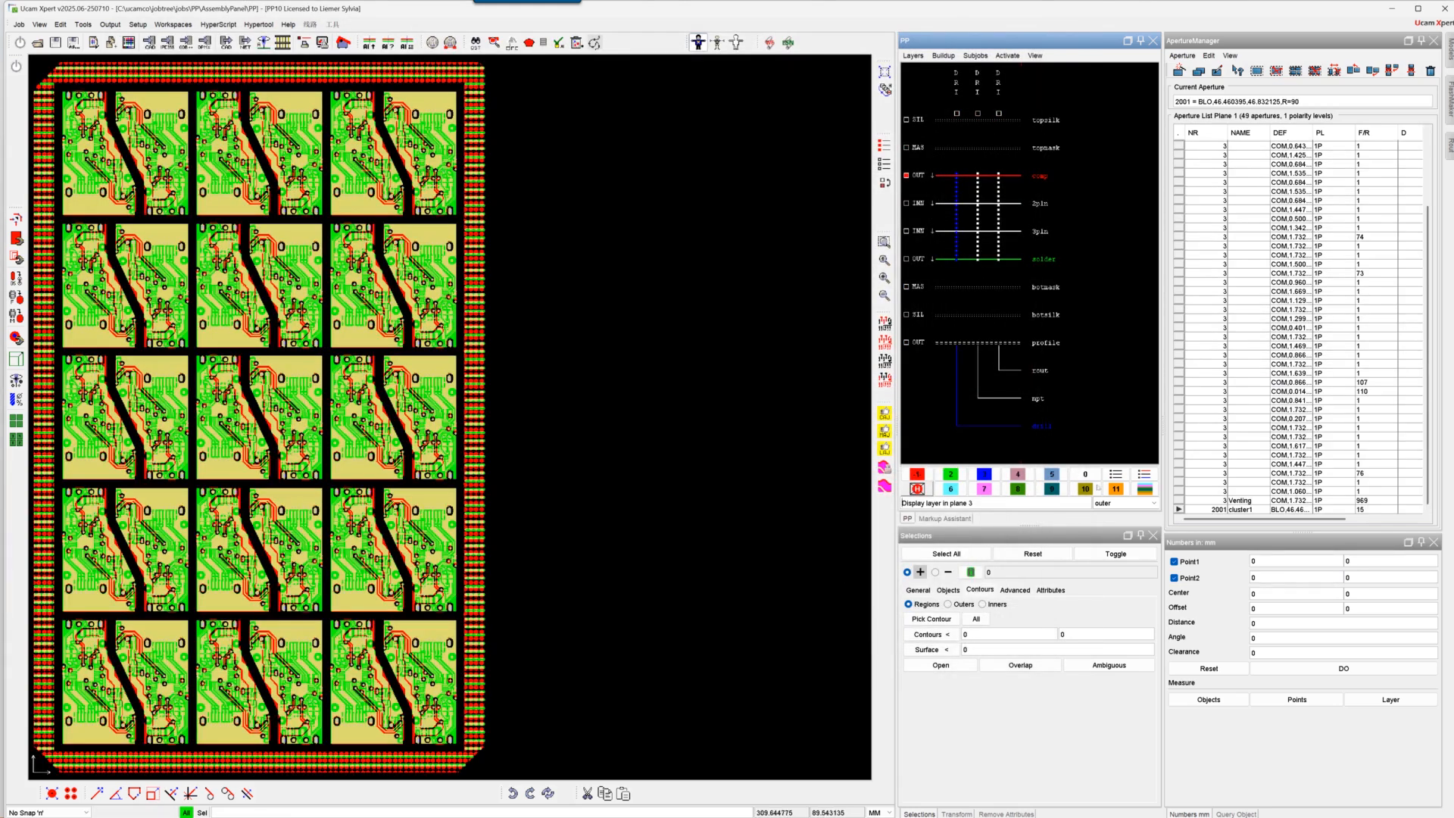
# Step: Clear the displayed layers of the assembly panel and show only the comp layer in plane 1
pyautogui.click(1144, 474)
pyautogui.click(1115, 474)
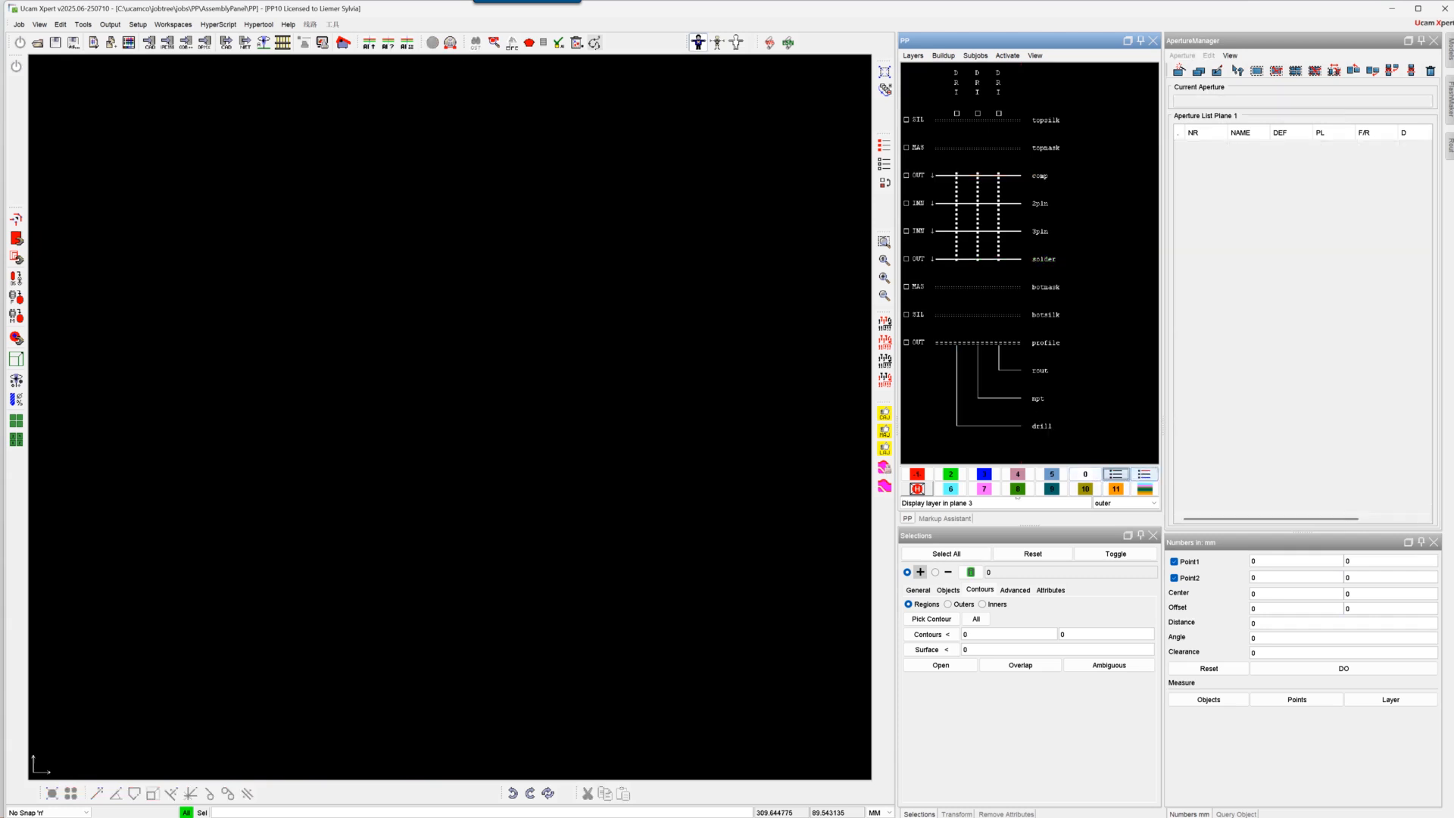
pyautogui.click(916, 474)
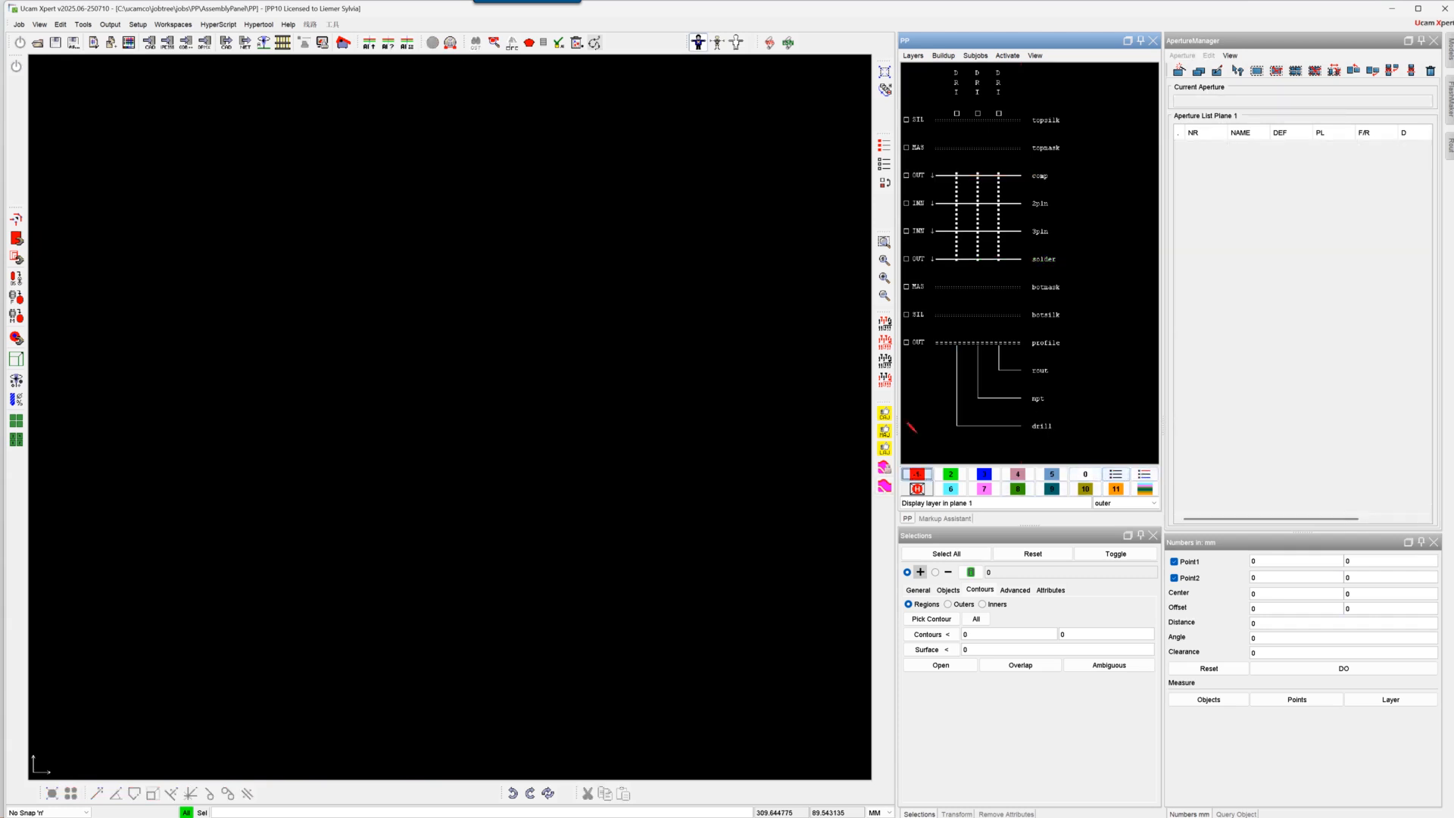
pyautogui.click(1044, 172)
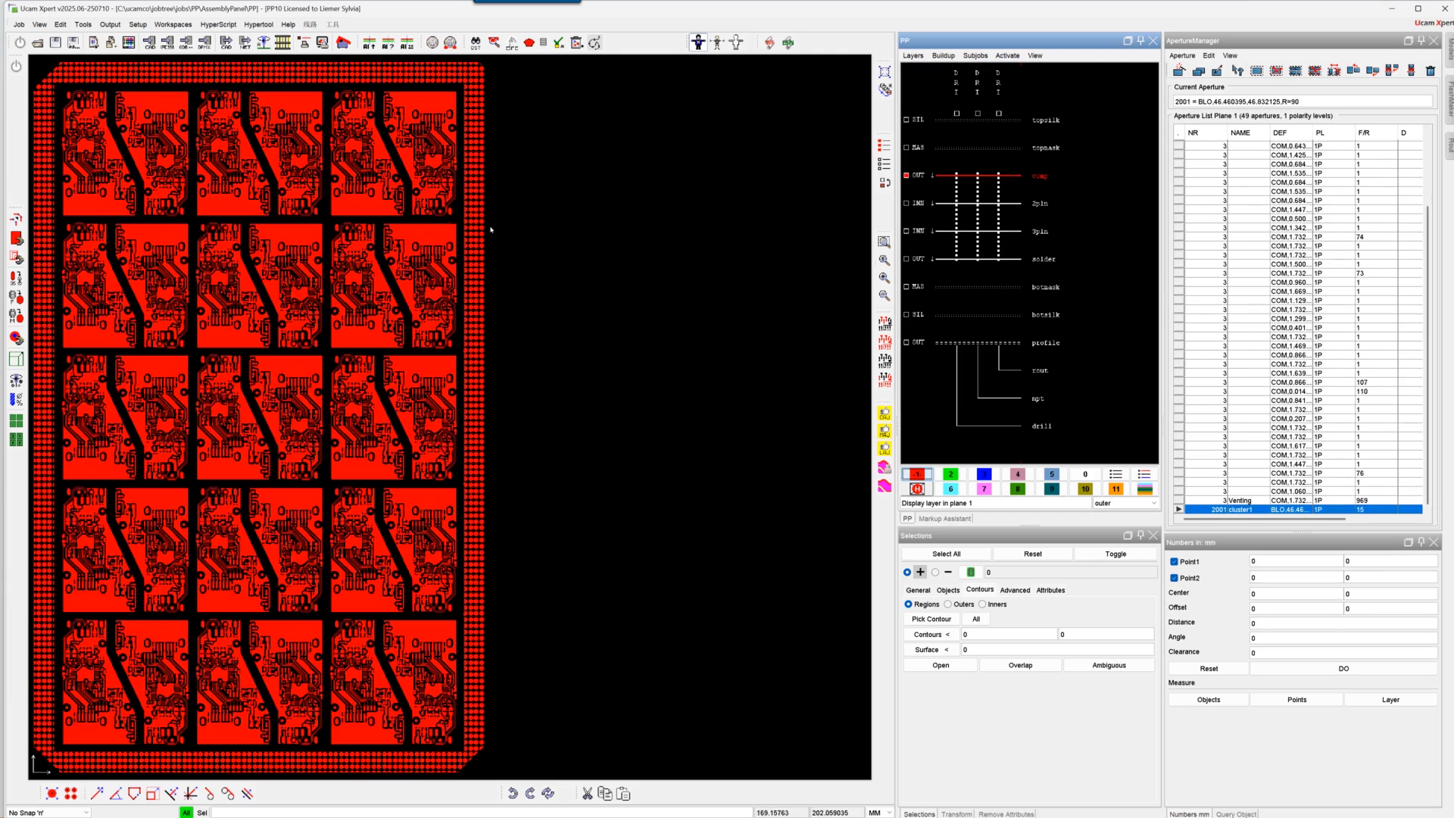
# Step: Examine the border fill pattern up close on the comp, solder and lower inner layers
pyautogui.scroll(3, 481, 239)
pyautogui.scroll(3, 480, 240)
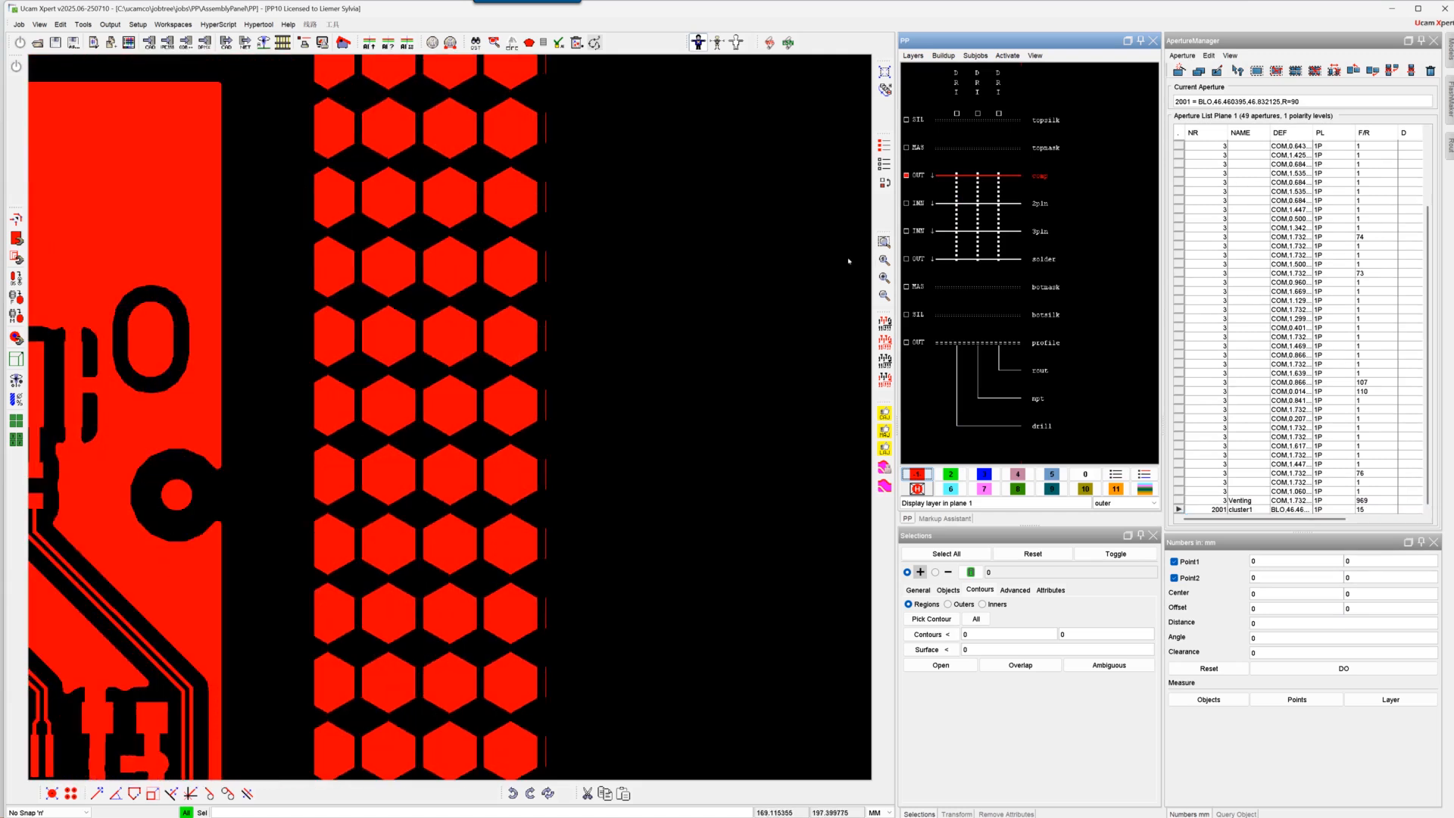
pyautogui.click(1039, 254)
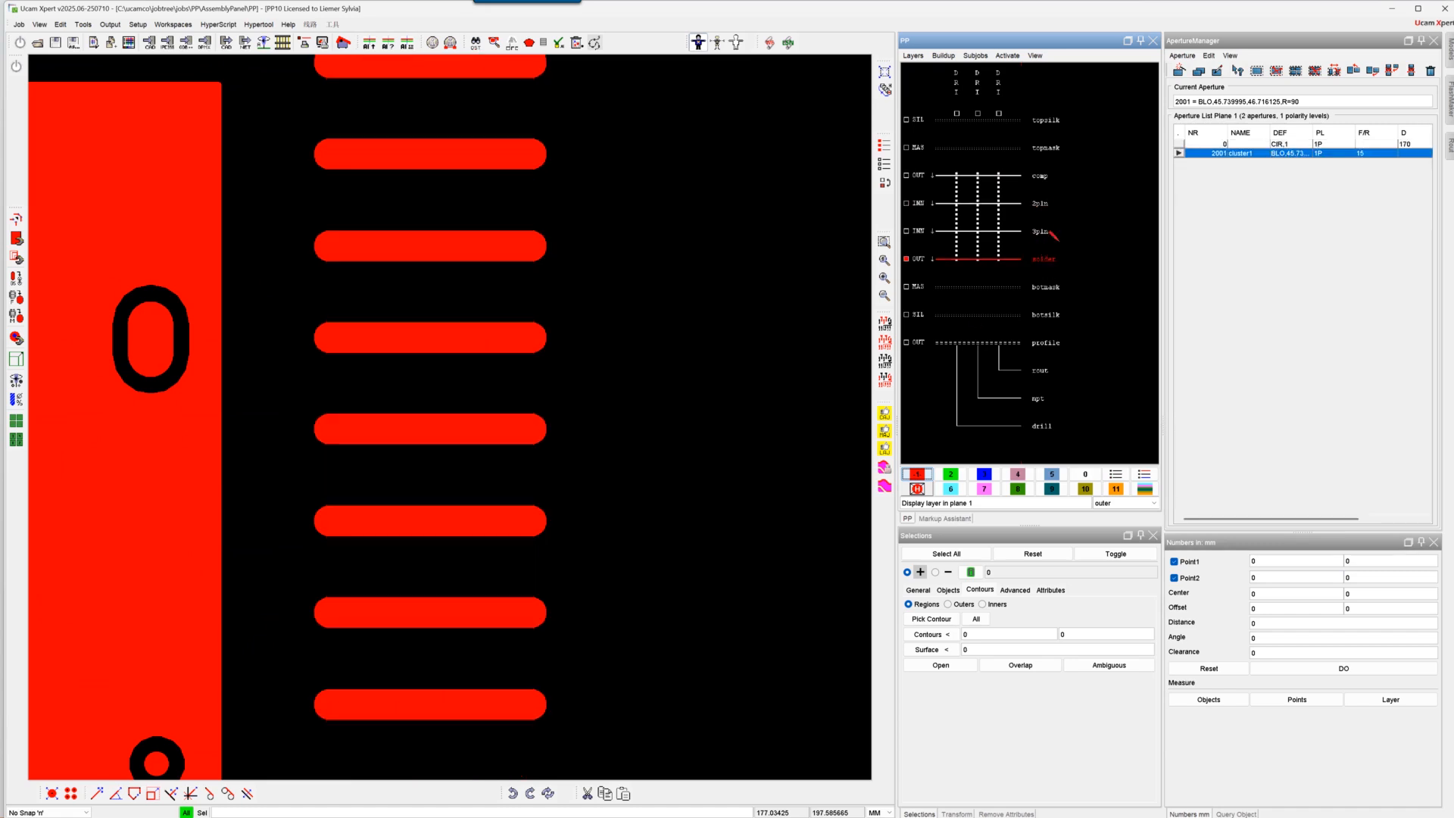
pyautogui.click(1039, 227)
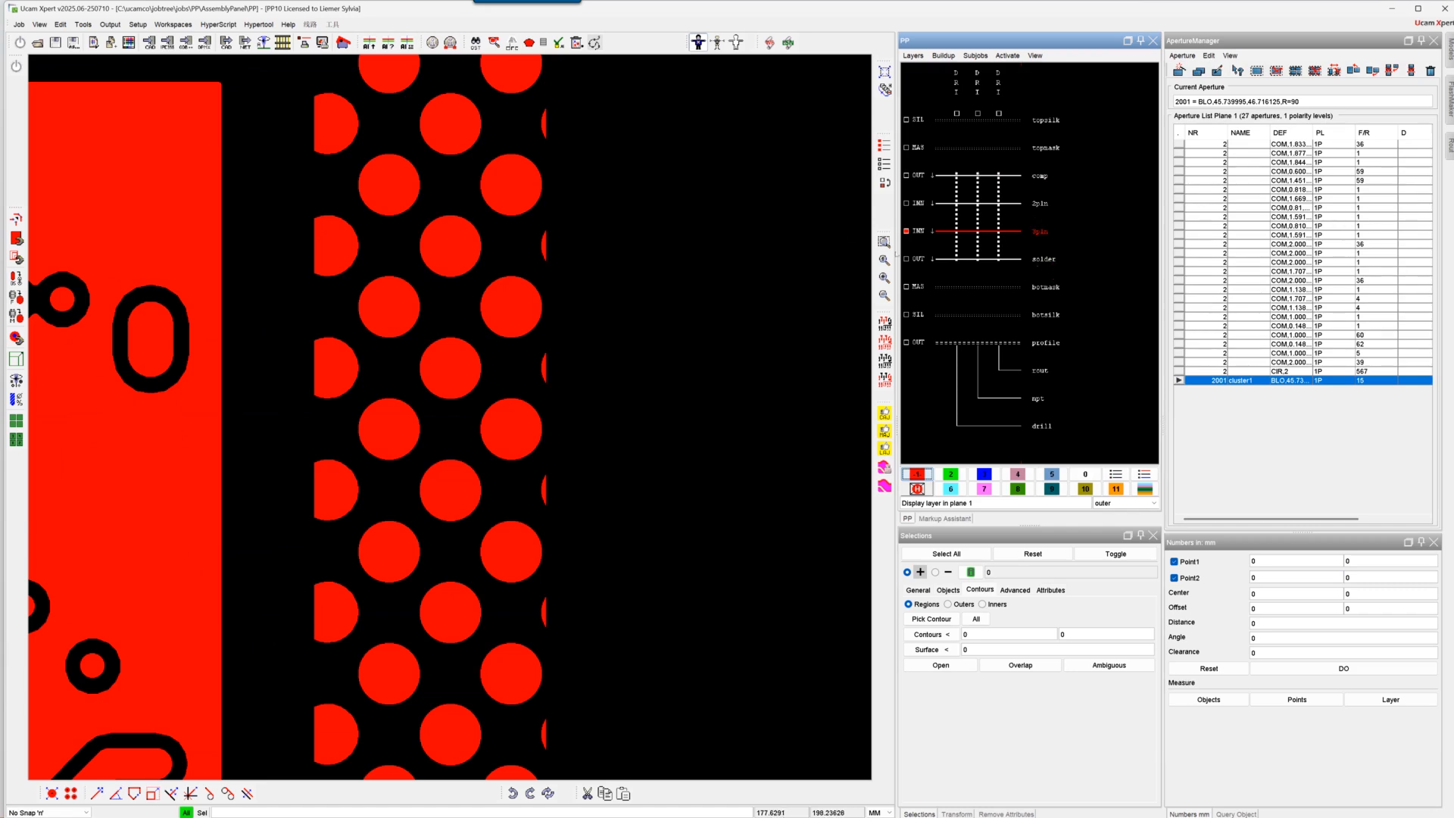
pyautogui.click(886, 260)
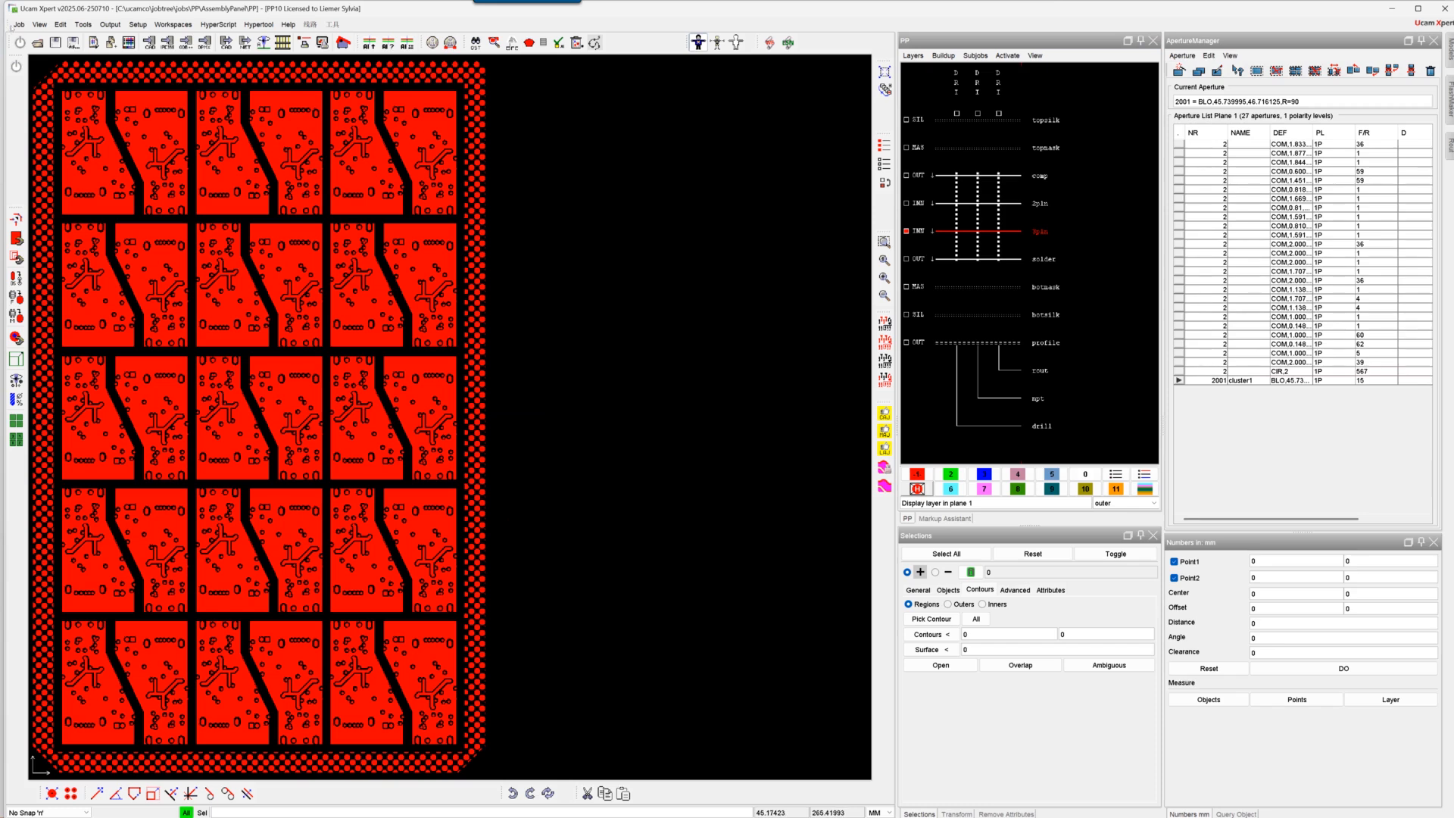
# Step: Open the Job Tree, preview the PP job's pcb and cluster1 steps, and load the AssemblyPanel step
pyautogui.click(18, 24)
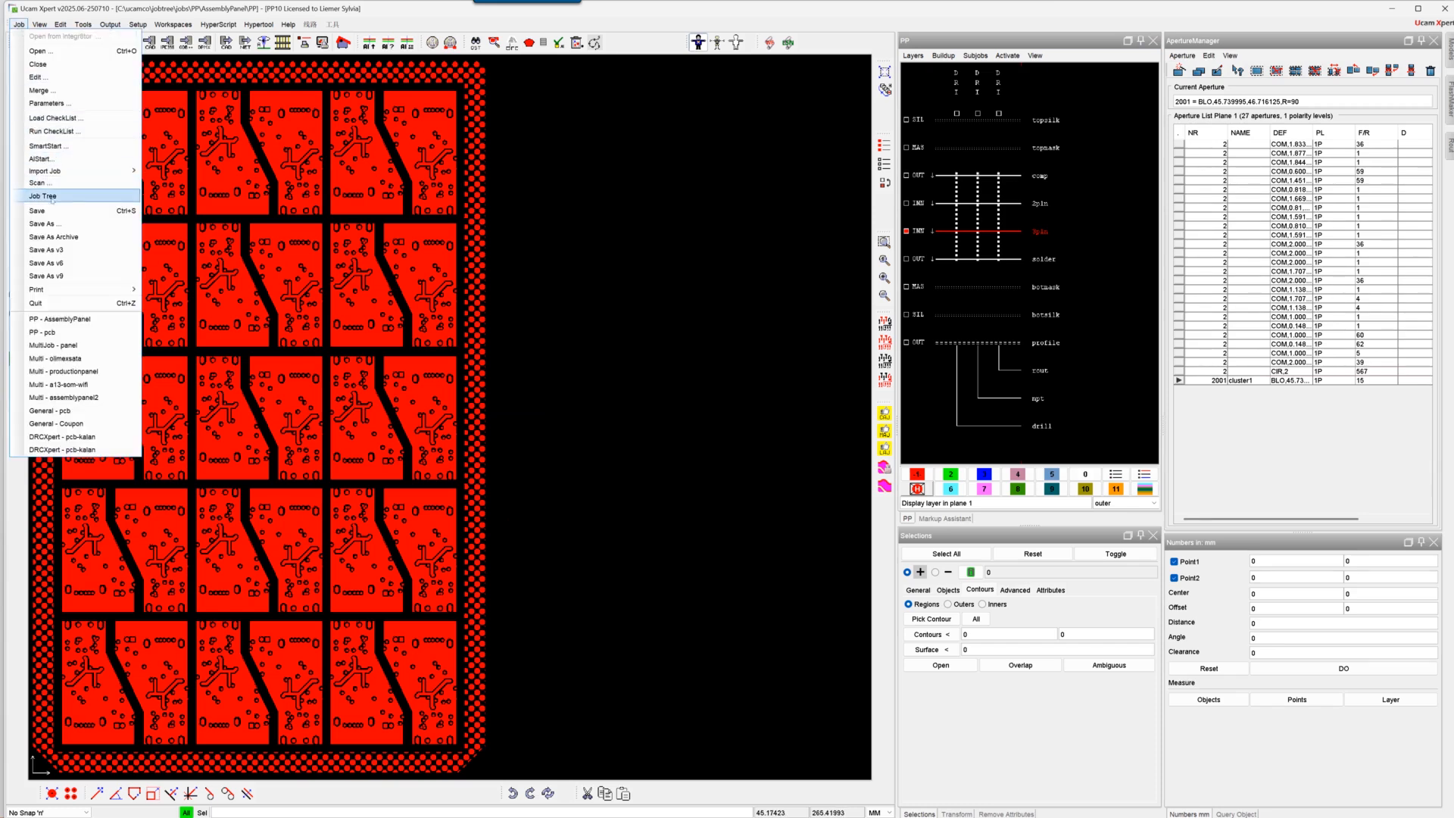
pyautogui.click(46, 197)
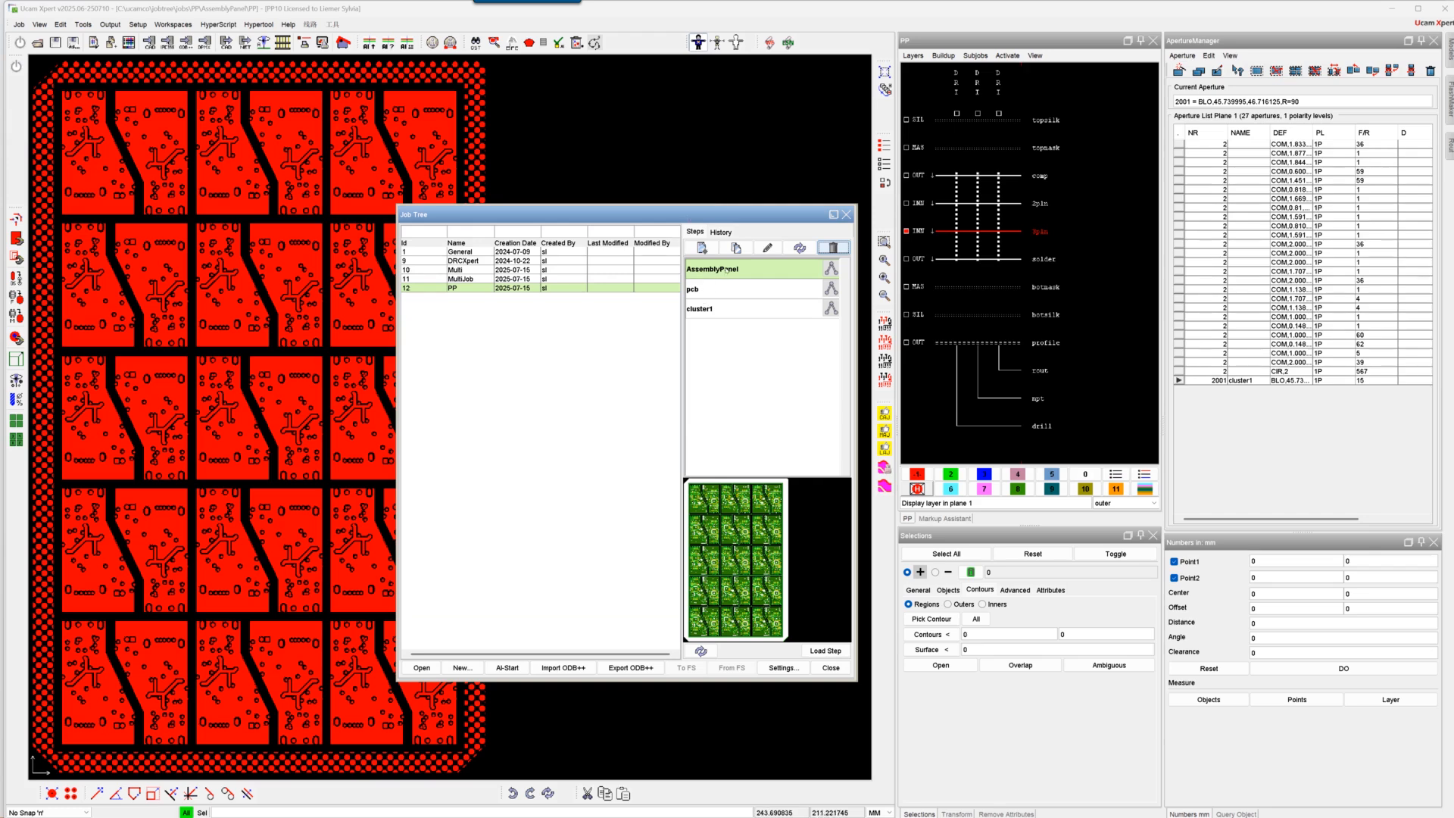
pyautogui.click(729, 290)
pyautogui.click(726, 310)
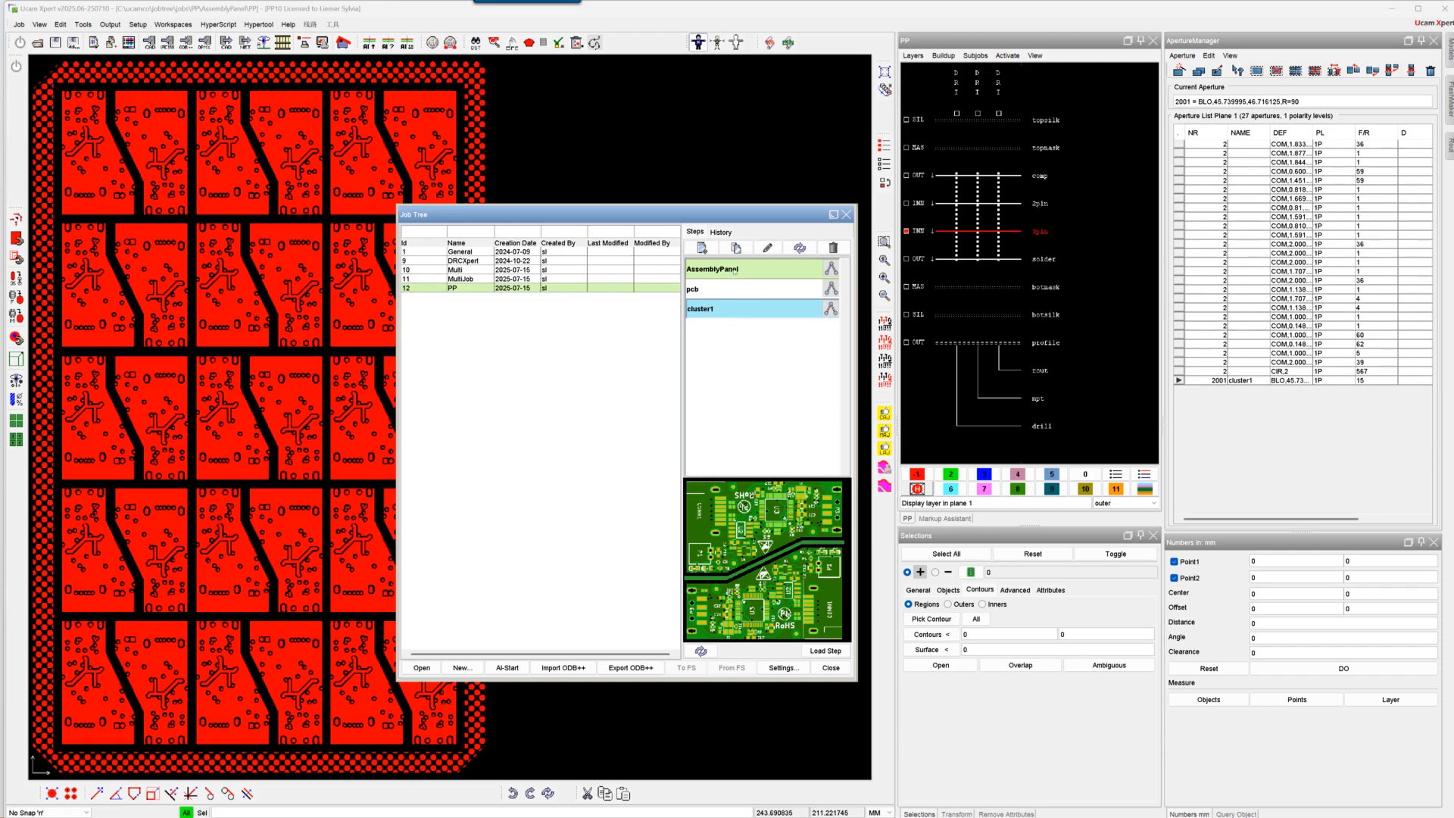
pyautogui.doubleClick(734, 269)
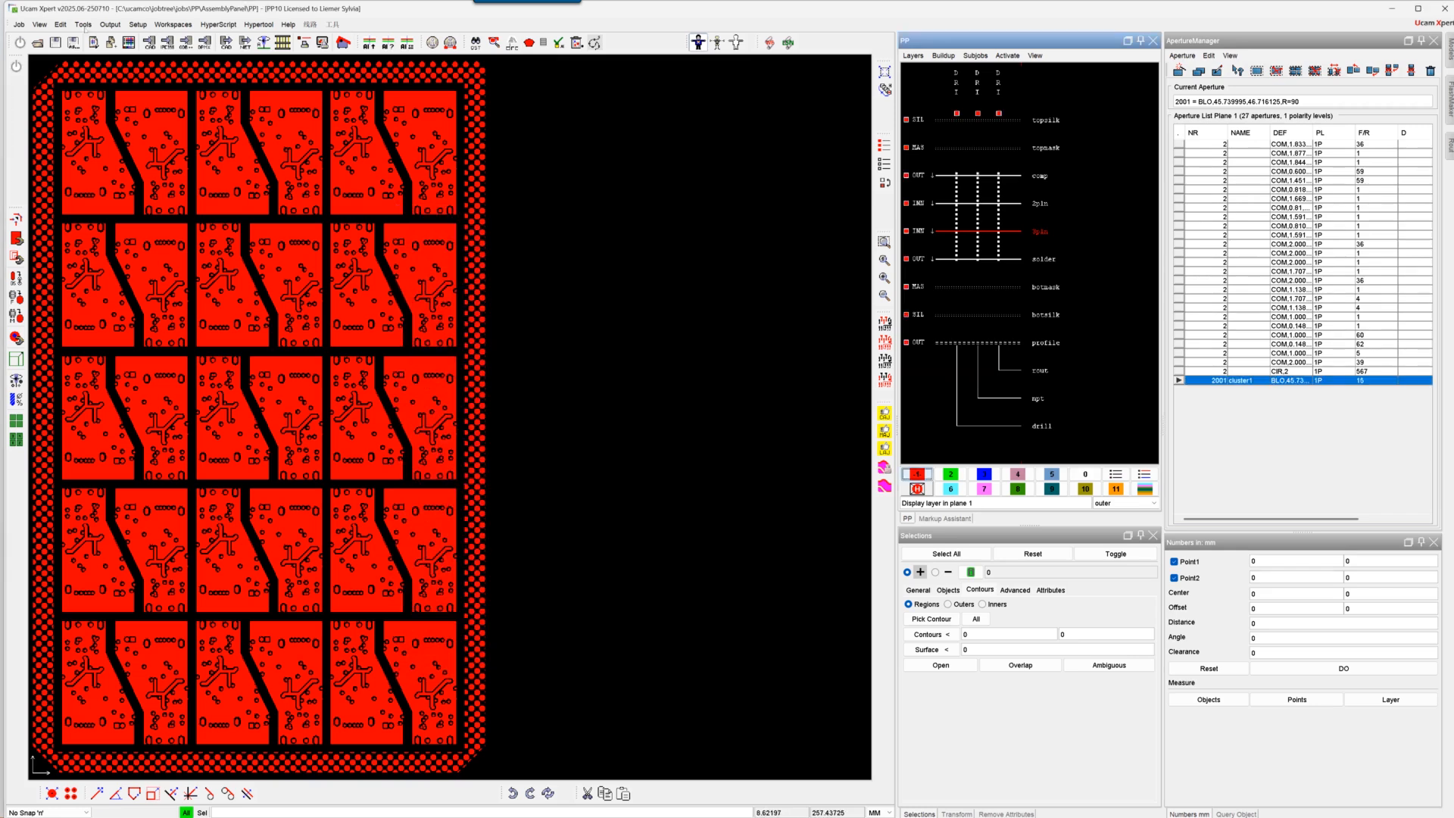
# Step: Start a Panel Xpert production panel and compare the layouts of the R2AB2, 13x19 and 14x17 frames
pyautogui.click(83, 24)
pyautogui.moveTo(110, 116)
pyautogui.moveTo(208, 113)
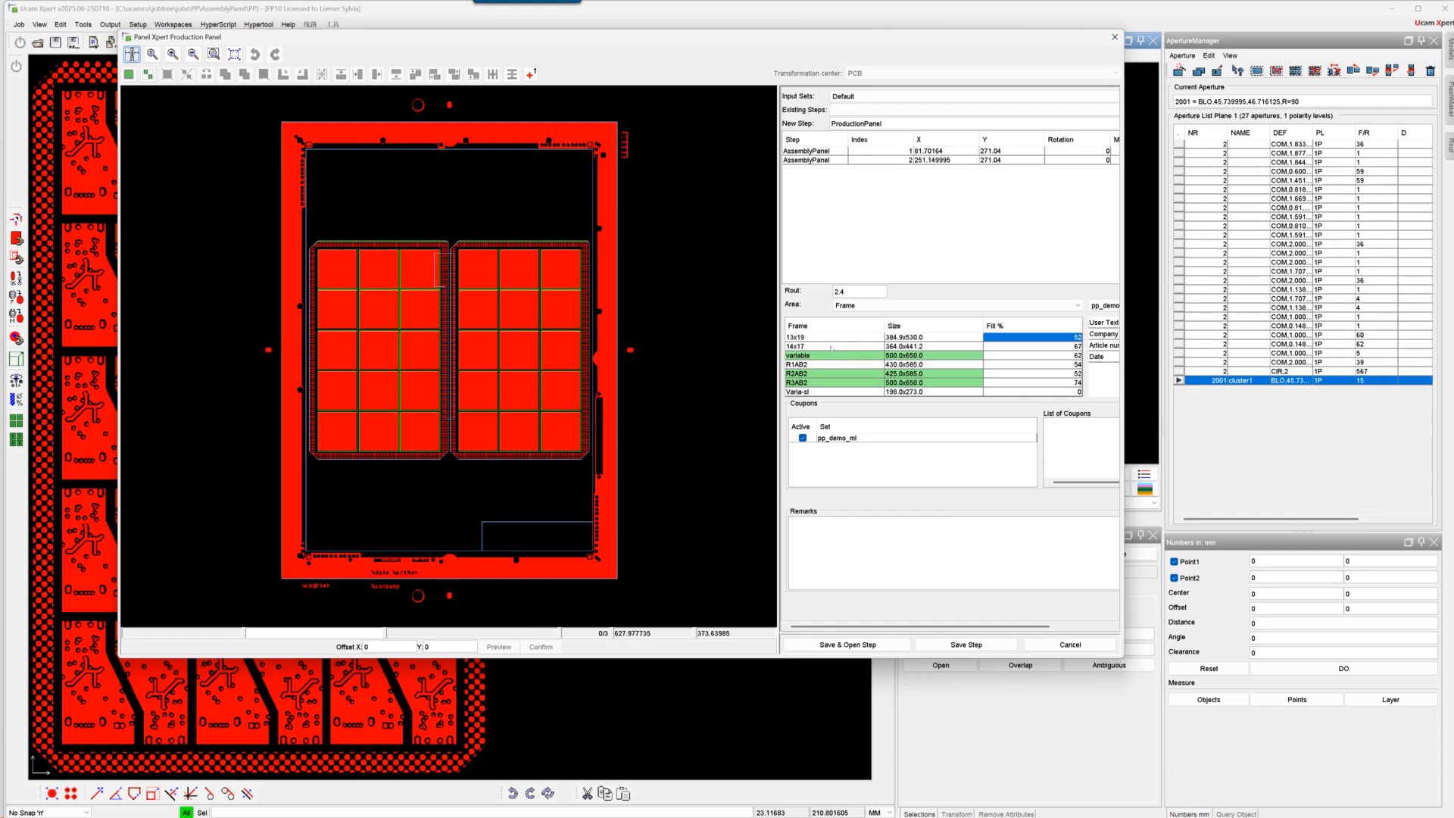
pyautogui.click(818, 374)
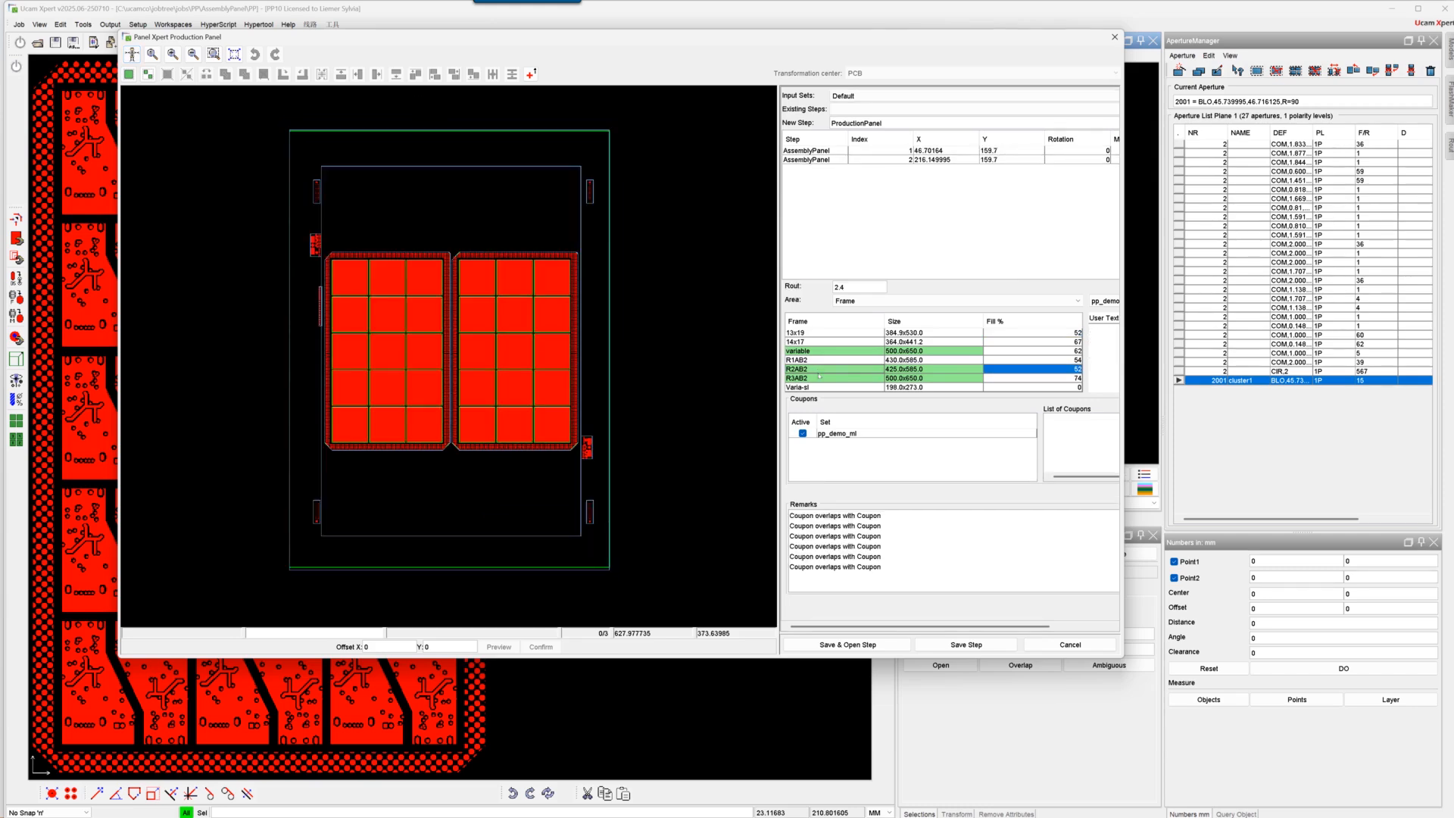
pyautogui.click(830, 334)
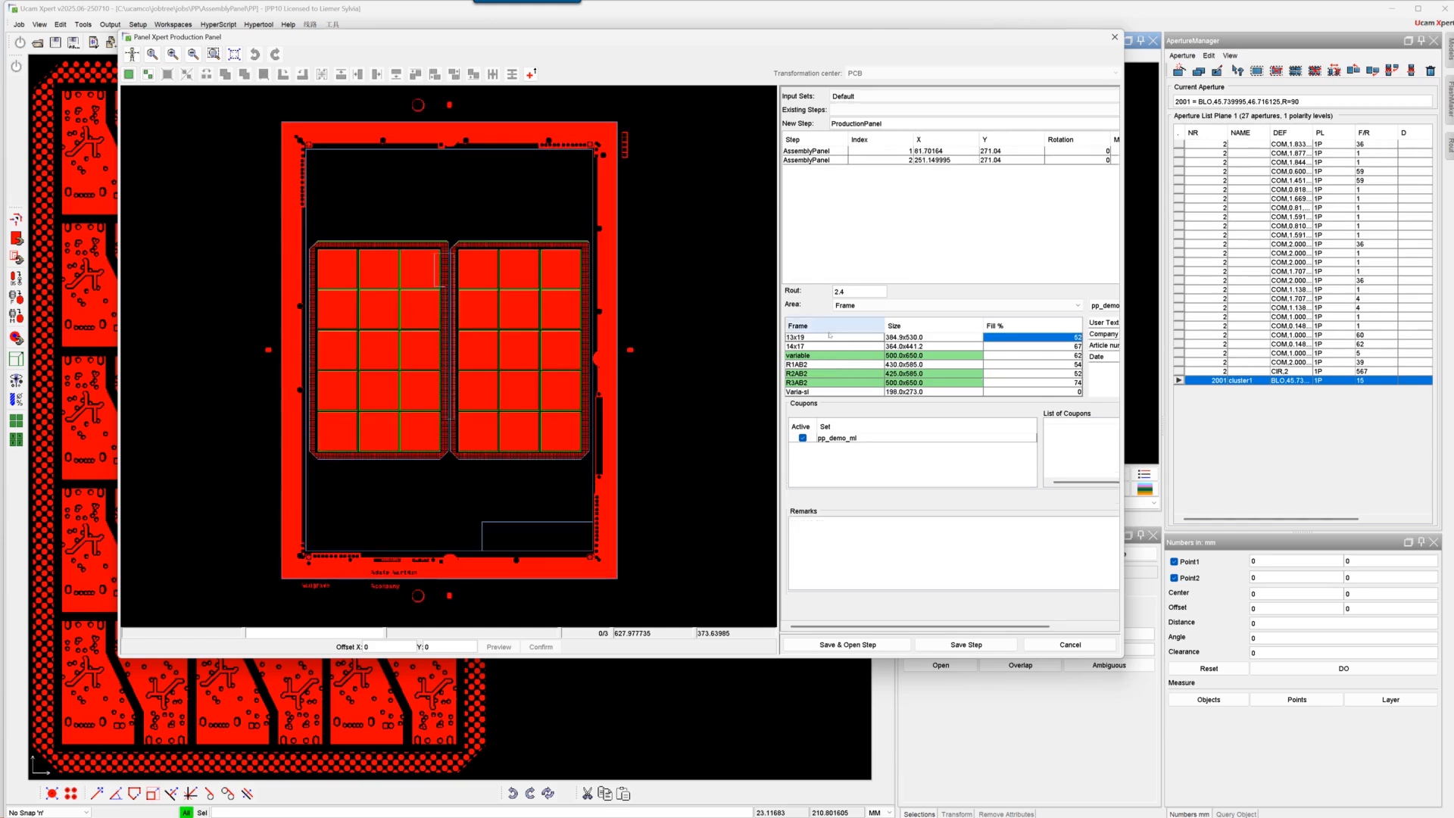
pyautogui.click(820, 347)
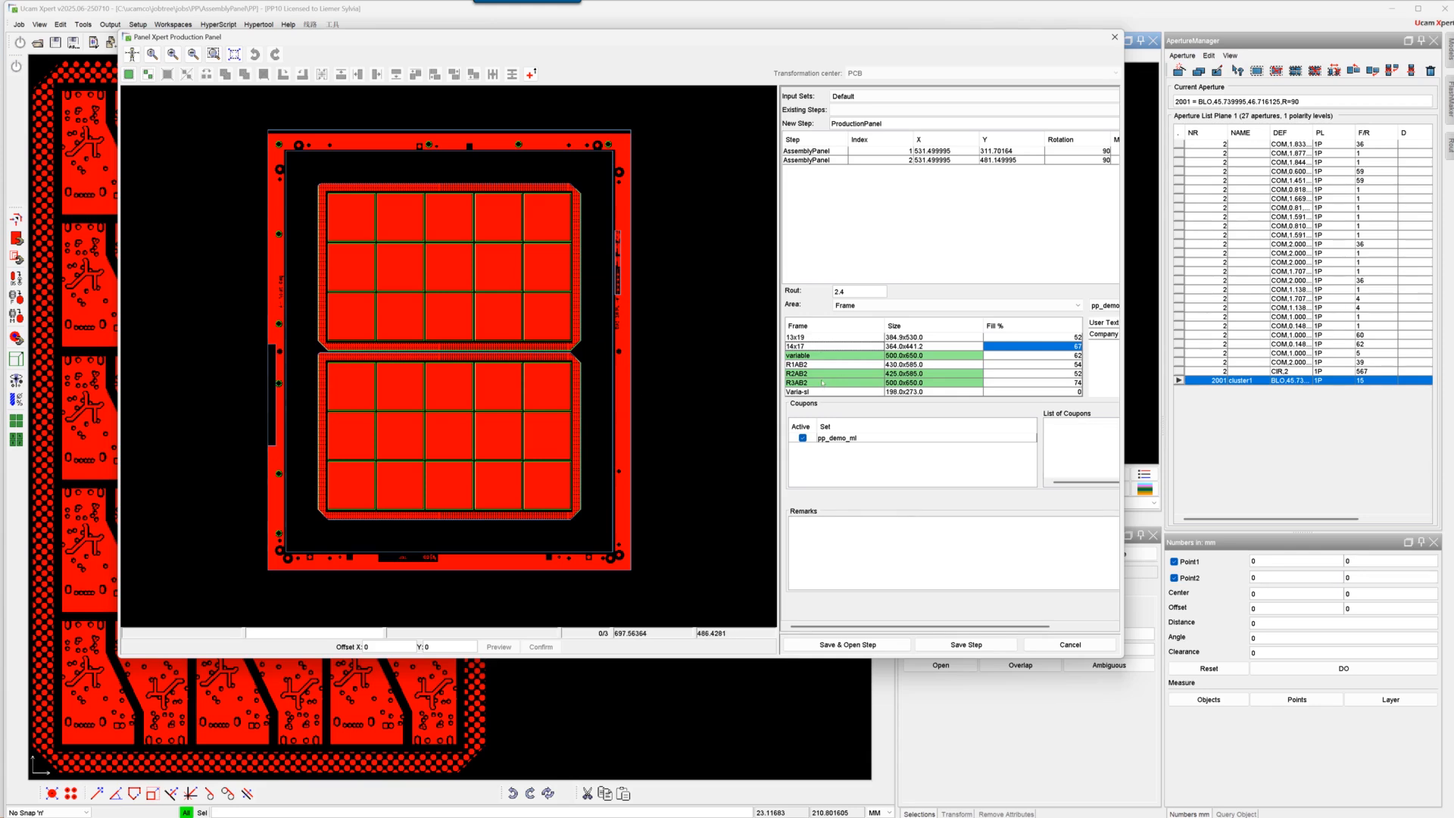
# Step: Choose the R3AB2 frame of 500x650, and save and open it as the ProductionPanel step
pyautogui.click(822, 383)
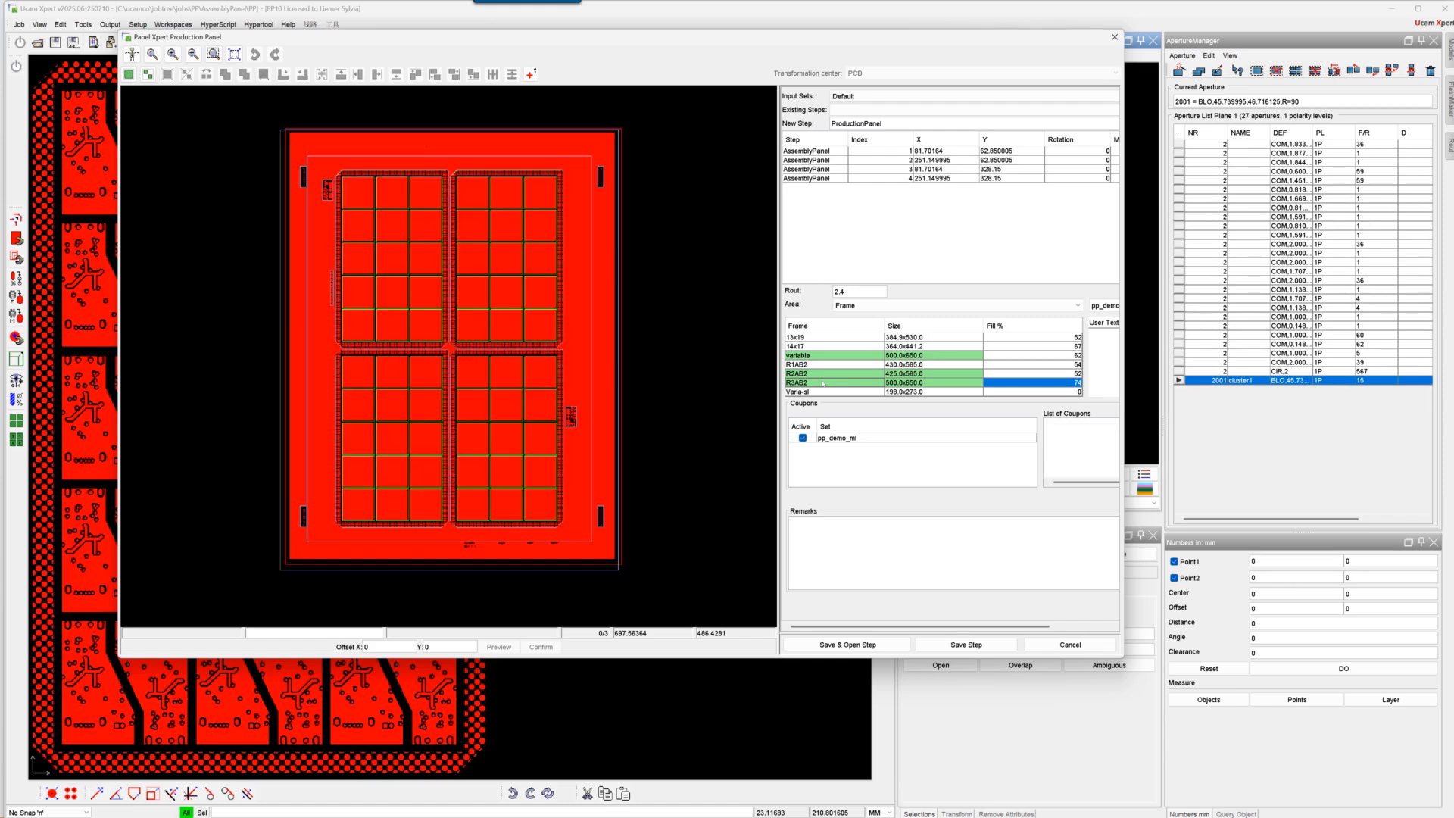
pyautogui.click(876, 646)
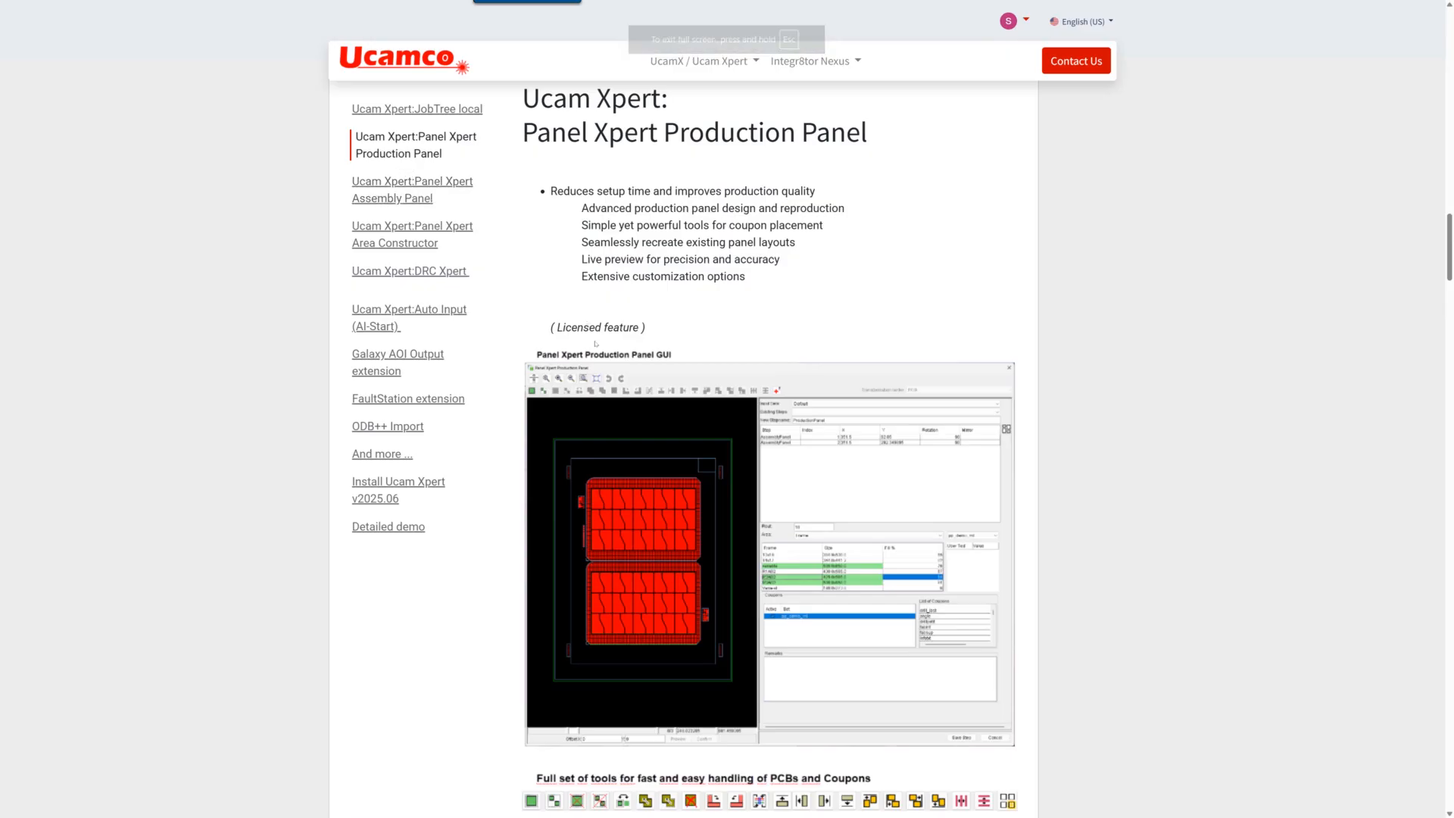
# Step: Read through the Panel Xpert Assembly Panel, Area Constructor and DRC Xpert sections of the web feature overview
pyautogui.scroll(-15, 596, 344)
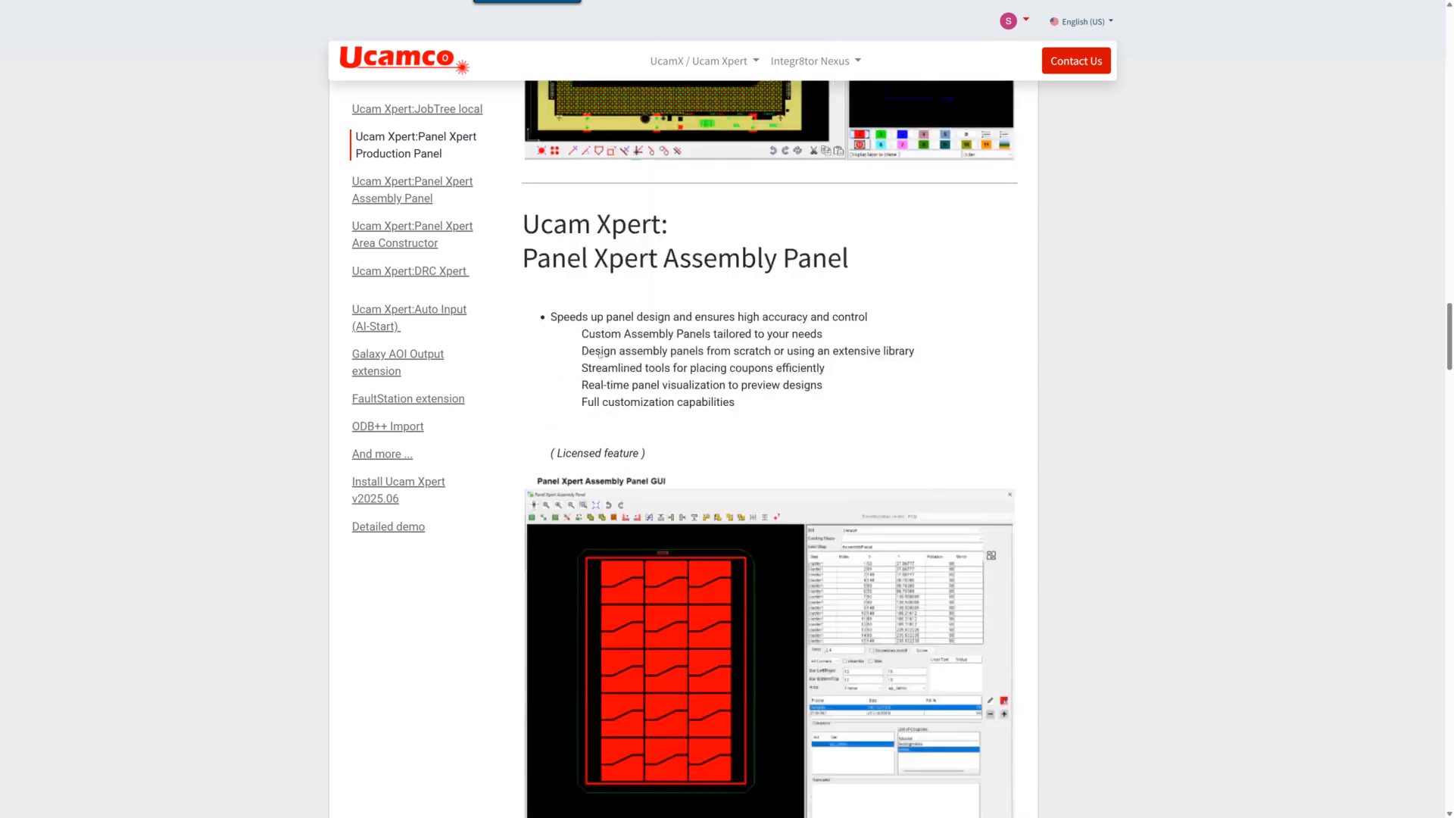
pyautogui.scroll(-2, 600, 354)
pyautogui.scroll(-17, 674, 372)
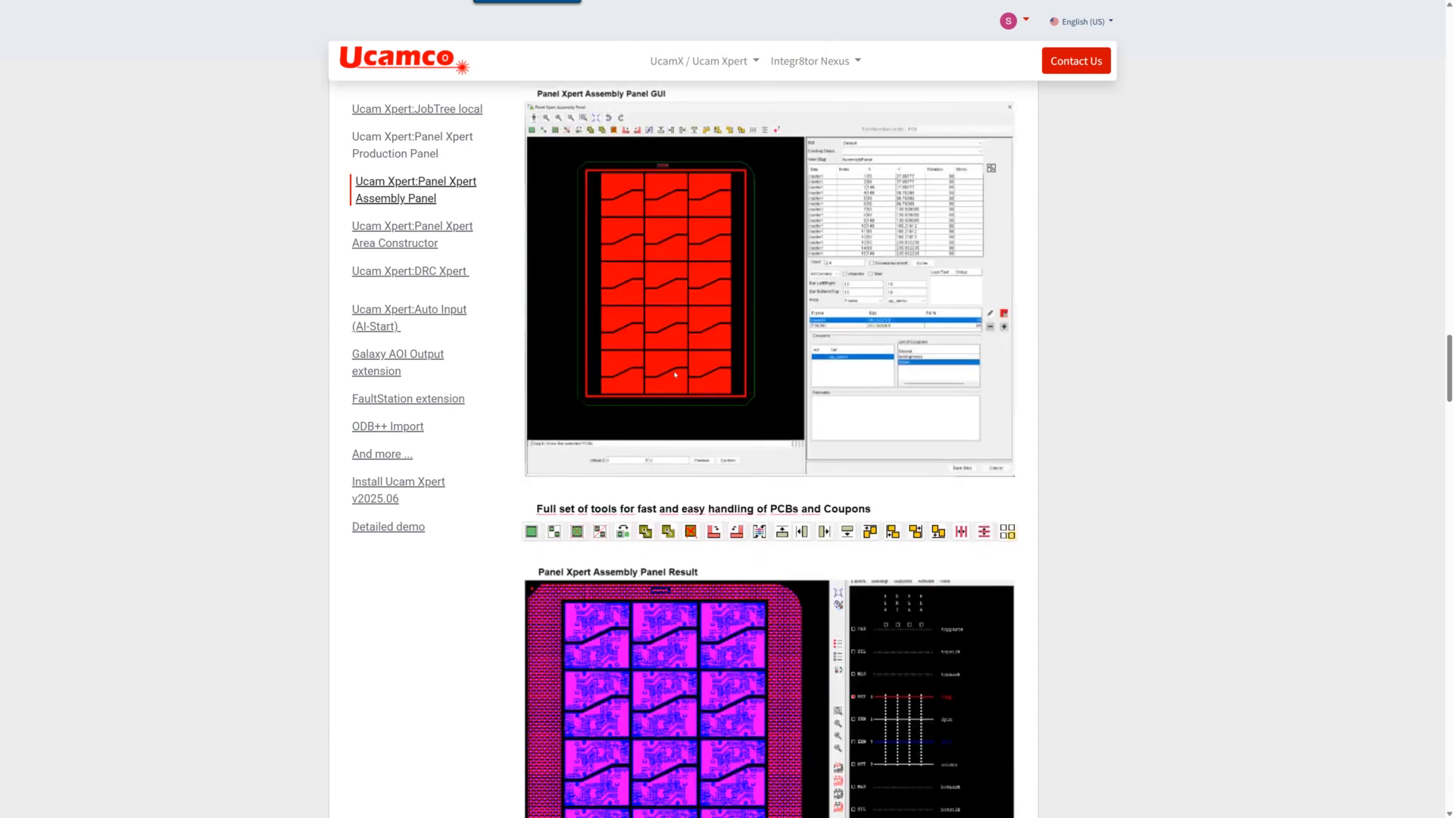
pyautogui.scroll(-5, 675, 374)
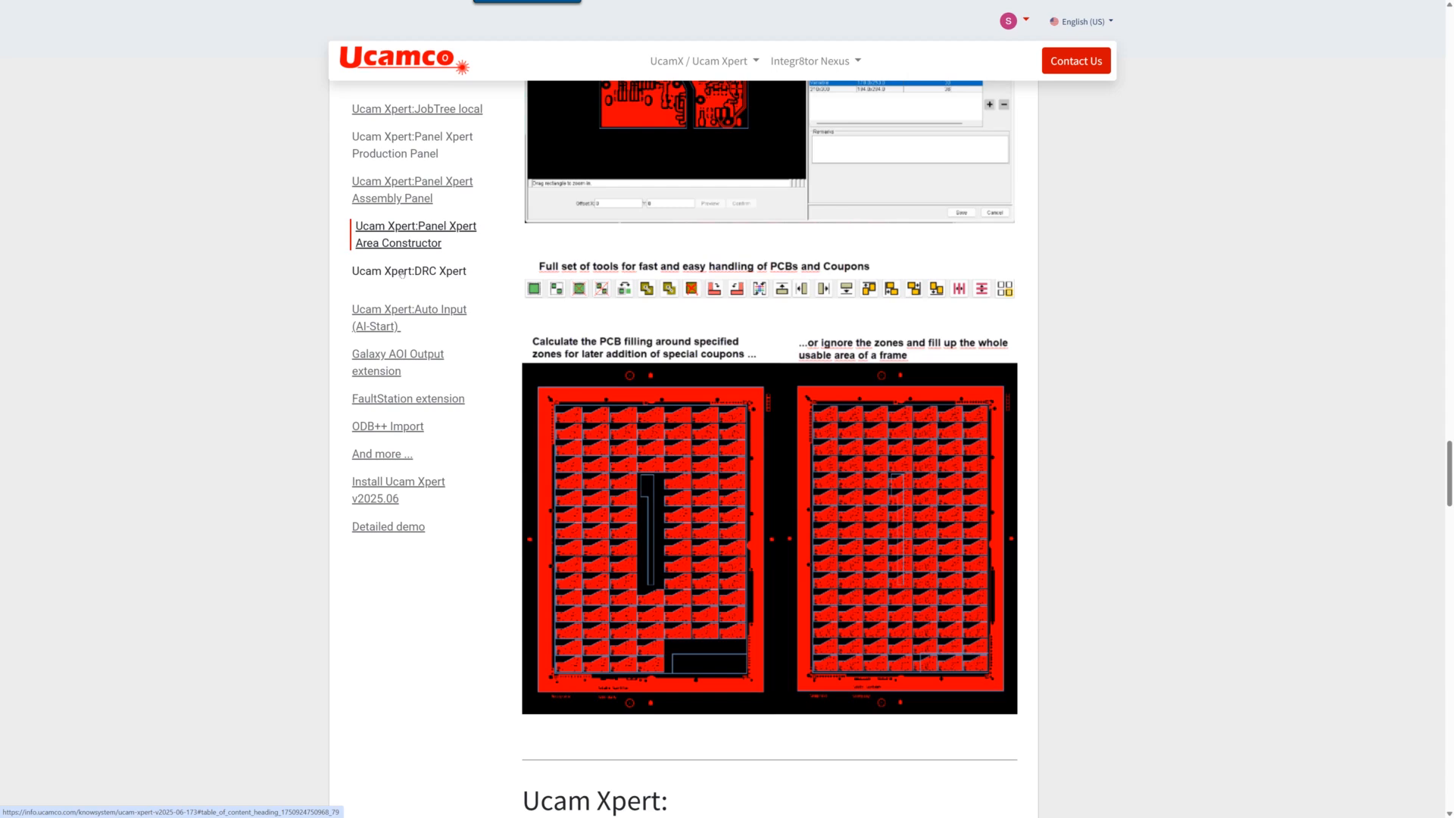
pyautogui.click(401, 272)
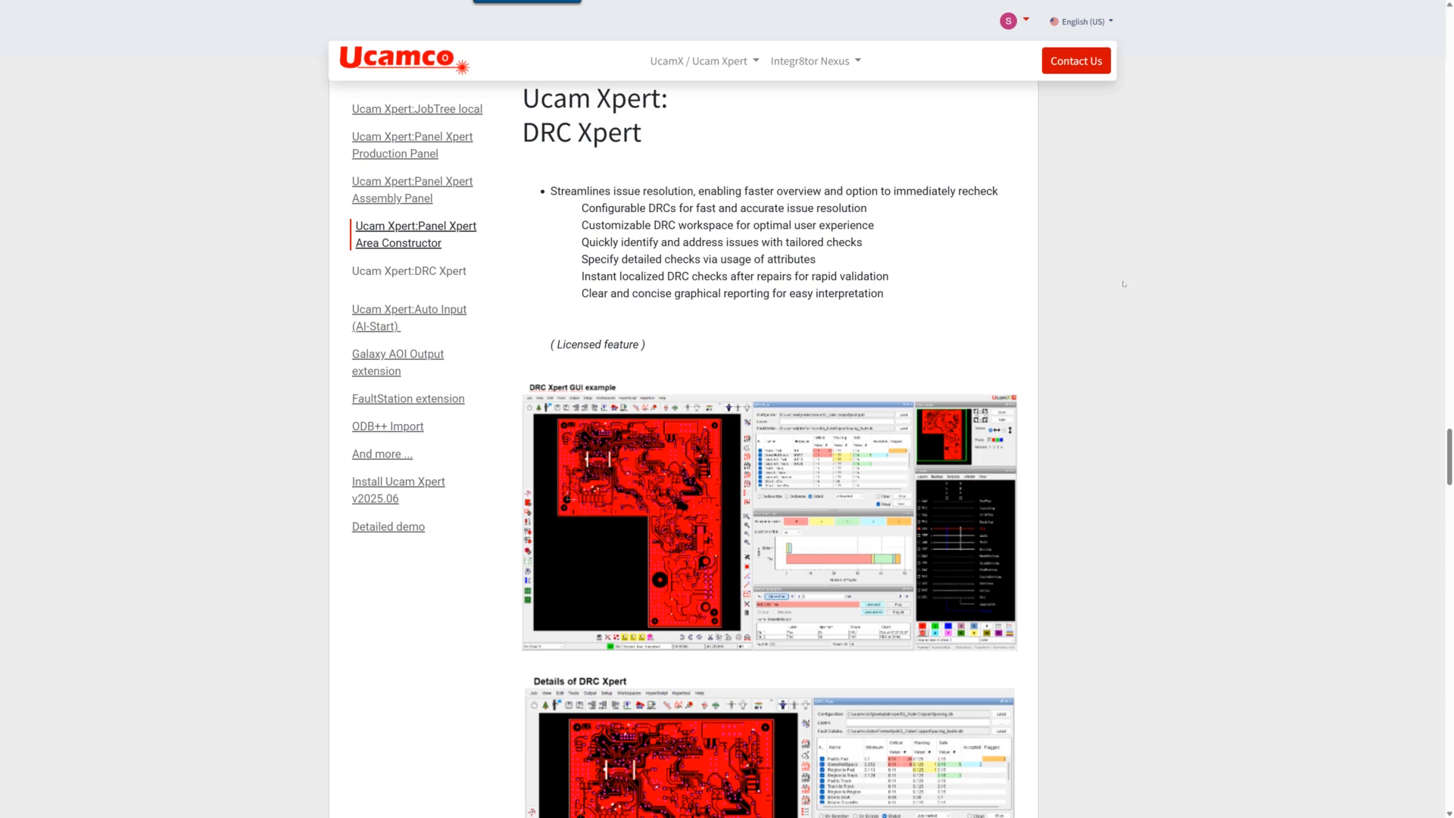
pyautogui.scroll(-2, 1124, 284)
pyautogui.scroll(-5, 1139, 265)
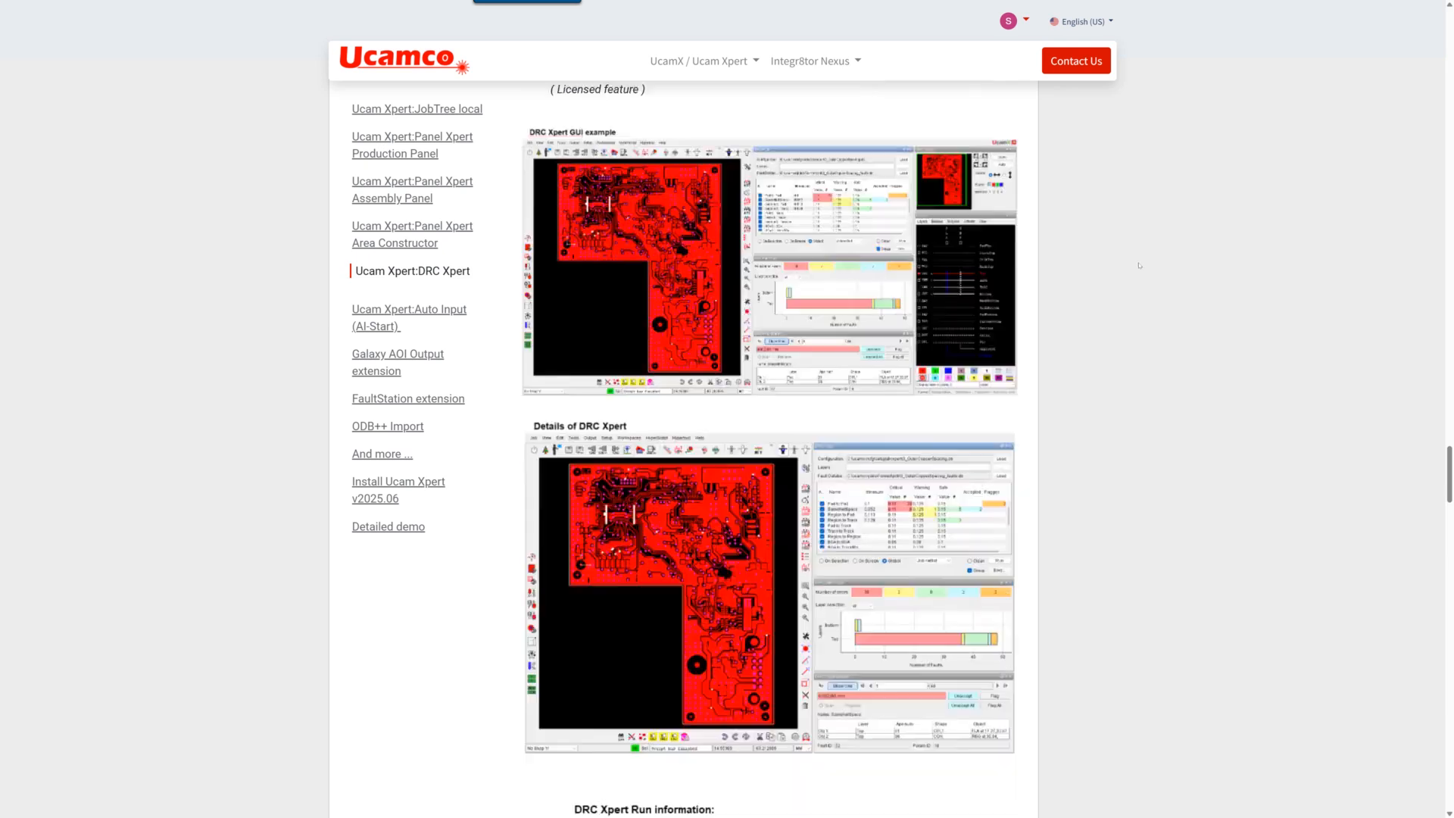
pyautogui.scroll(-3, 1173, 273)
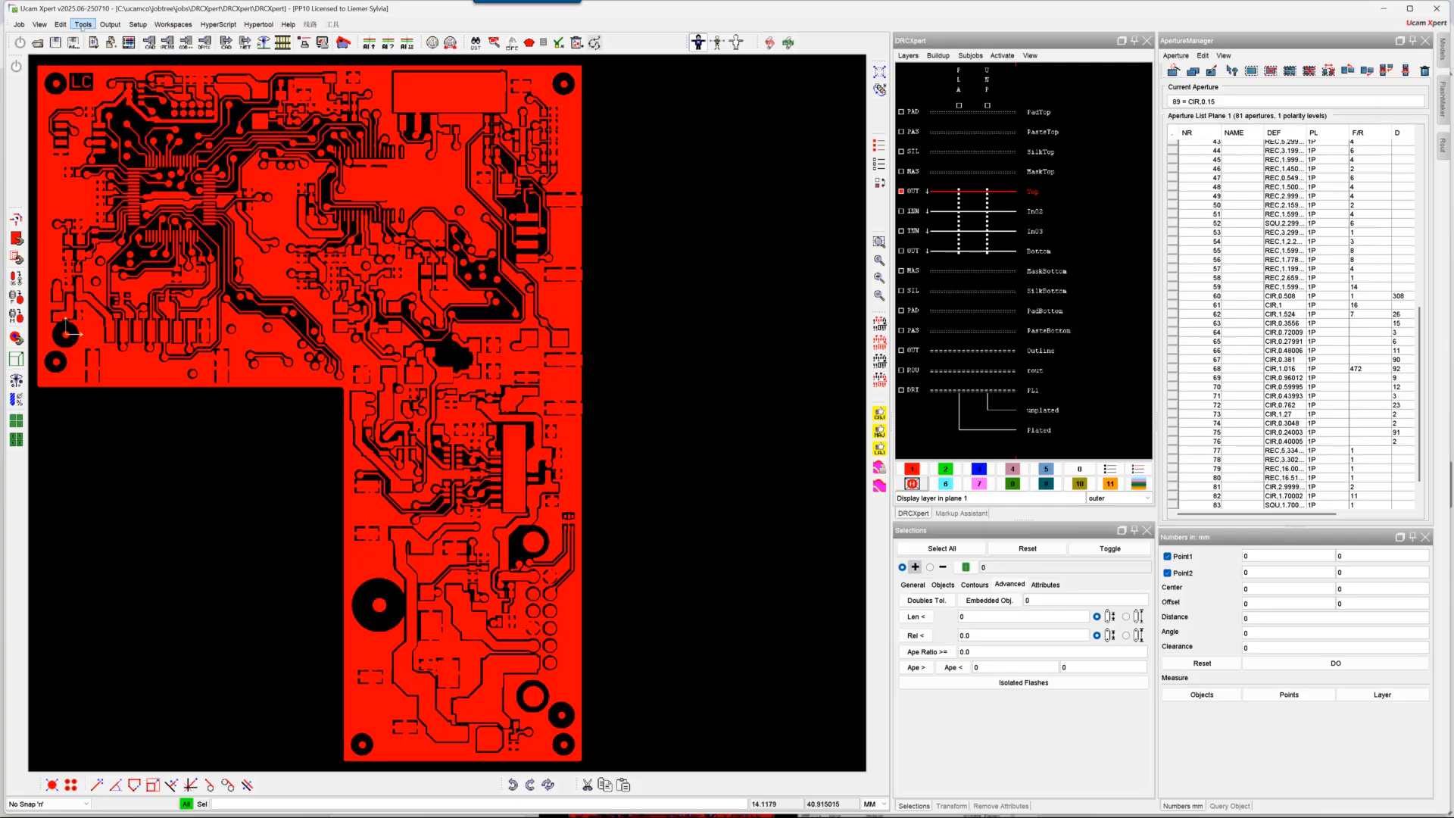
# Step: Open the DRC Xpert verification tool for the DRCXpert job in Ucam Xpert
pyautogui.click(82, 24)
pyautogui.moveTo(90, 46)
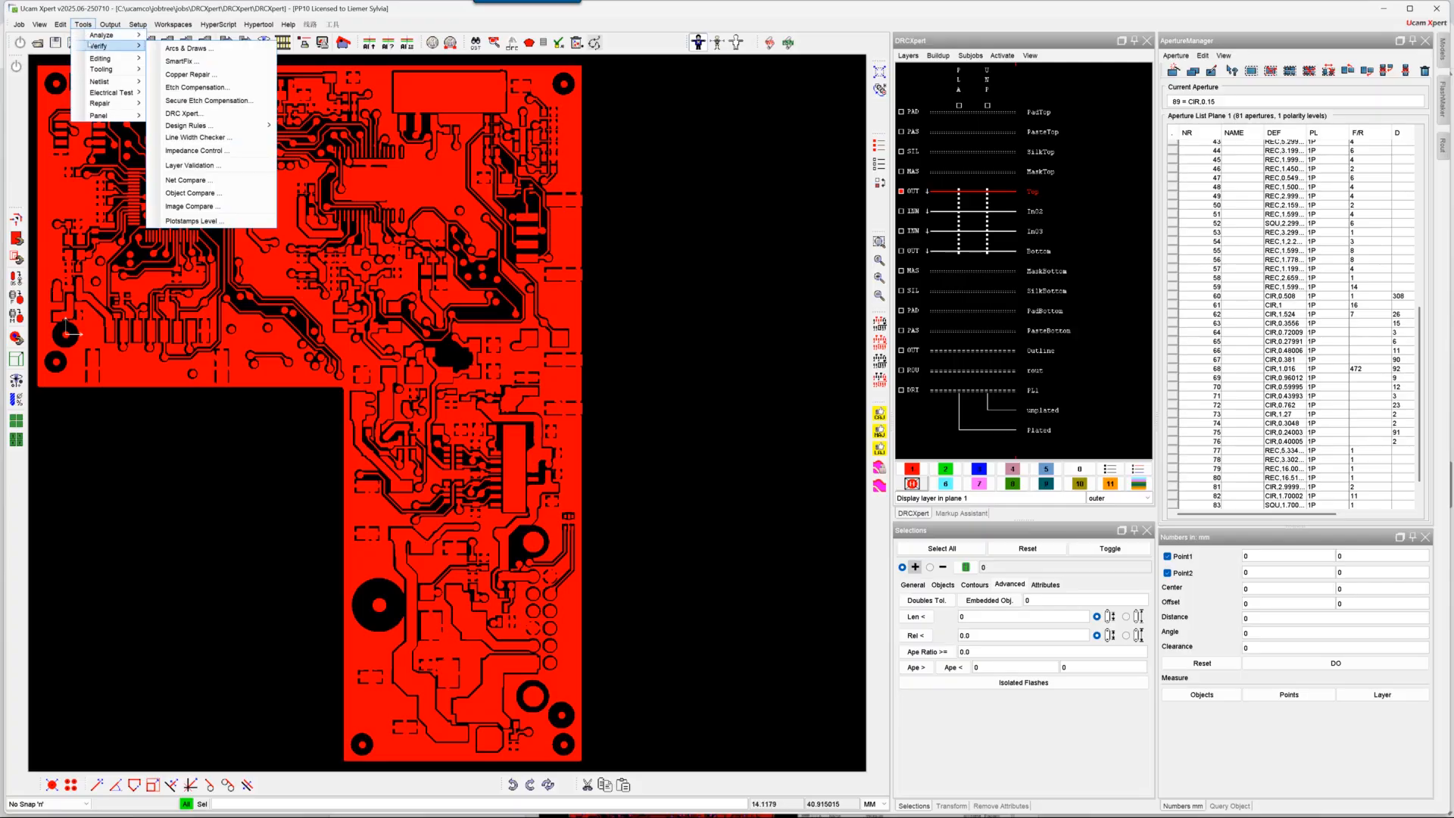
pyautogui.click(184, 114)
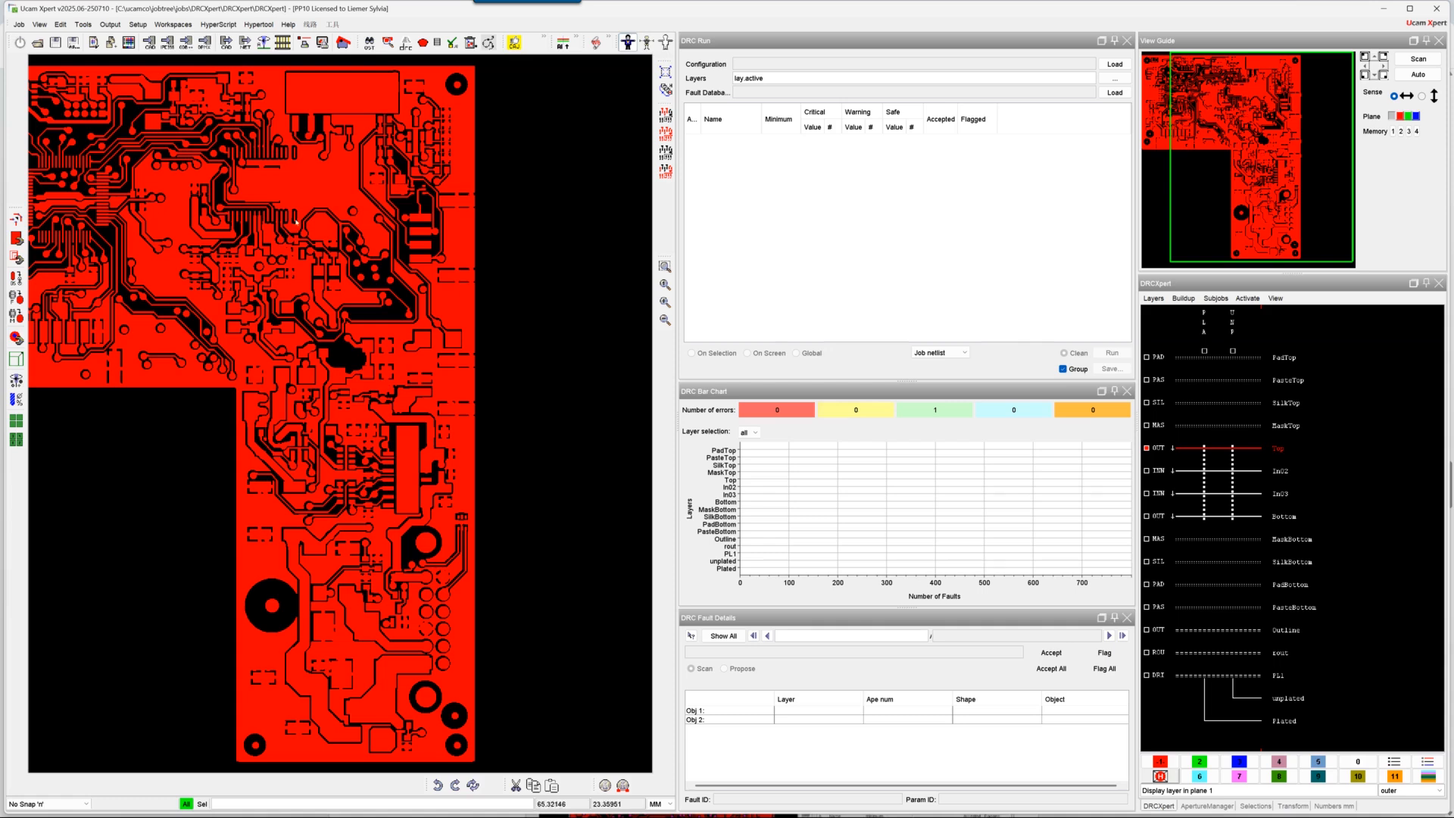
# Step: Fit the whole board in view and load the 1_Inner.db check configuration from the copper017 folder
pyautogui.click(665, 285)
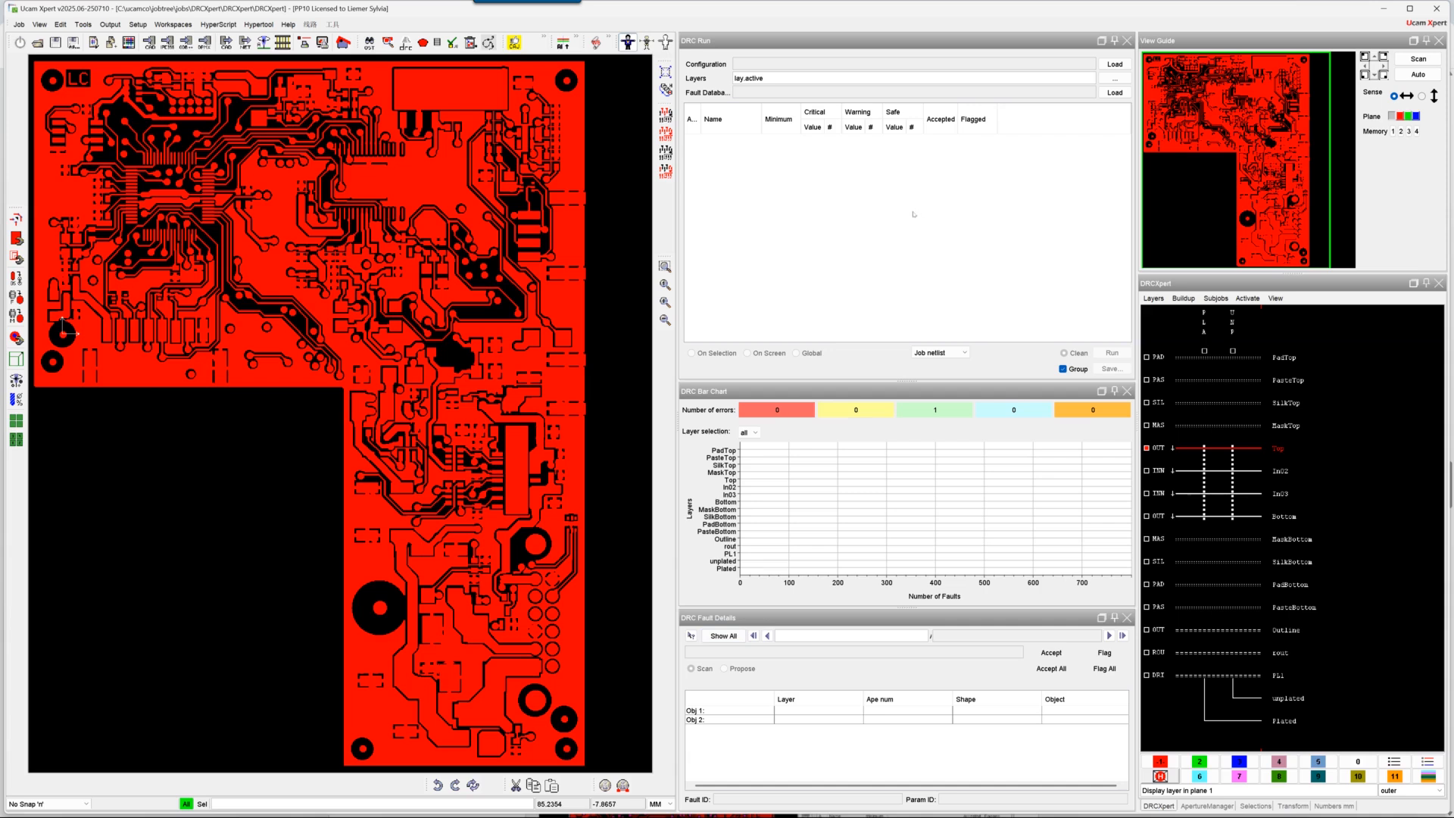
pyautogui.click(1111, 64)
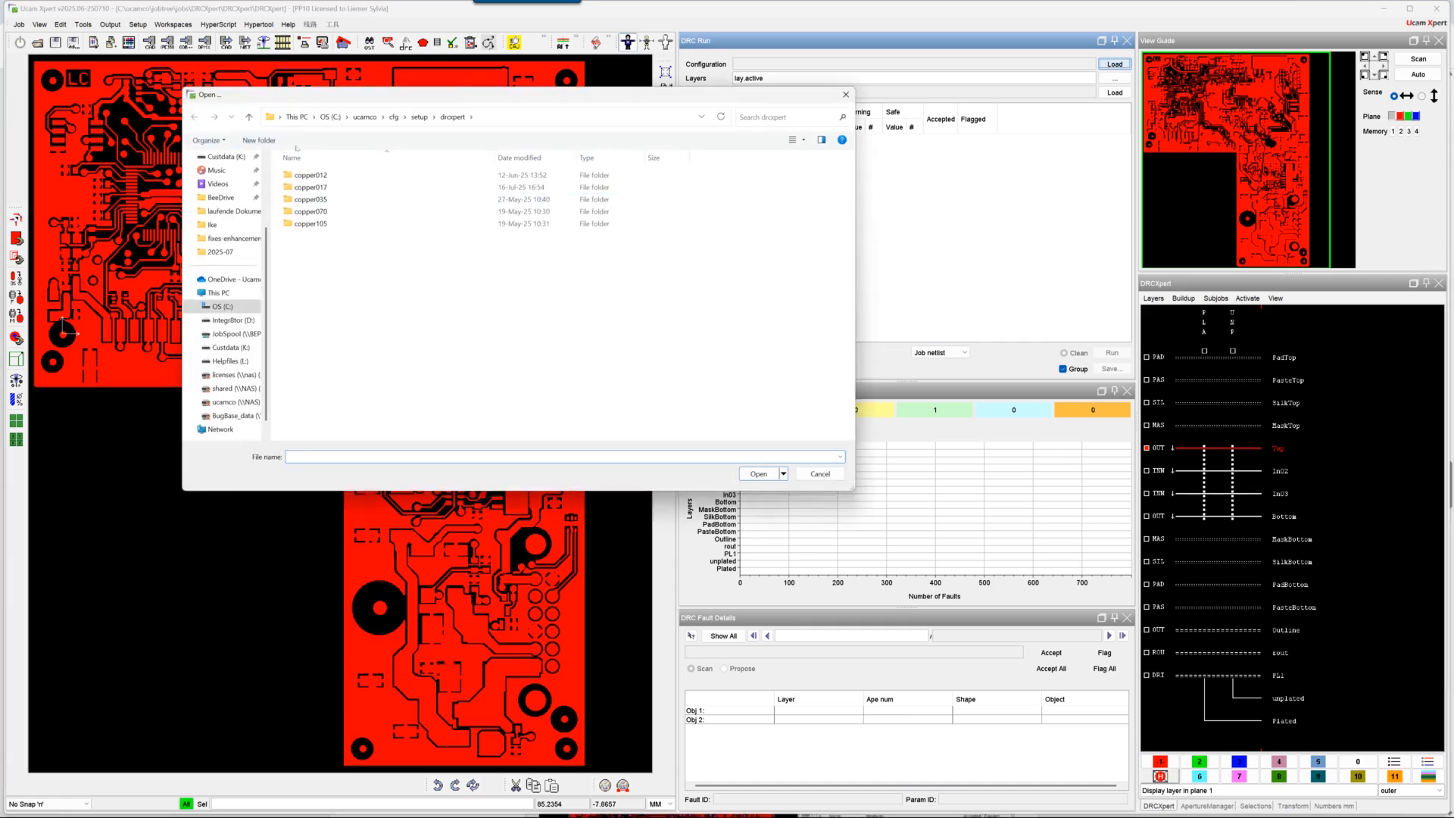
pyautogui.click(325, 187)
pyautogui.doubleClick(326, 186)
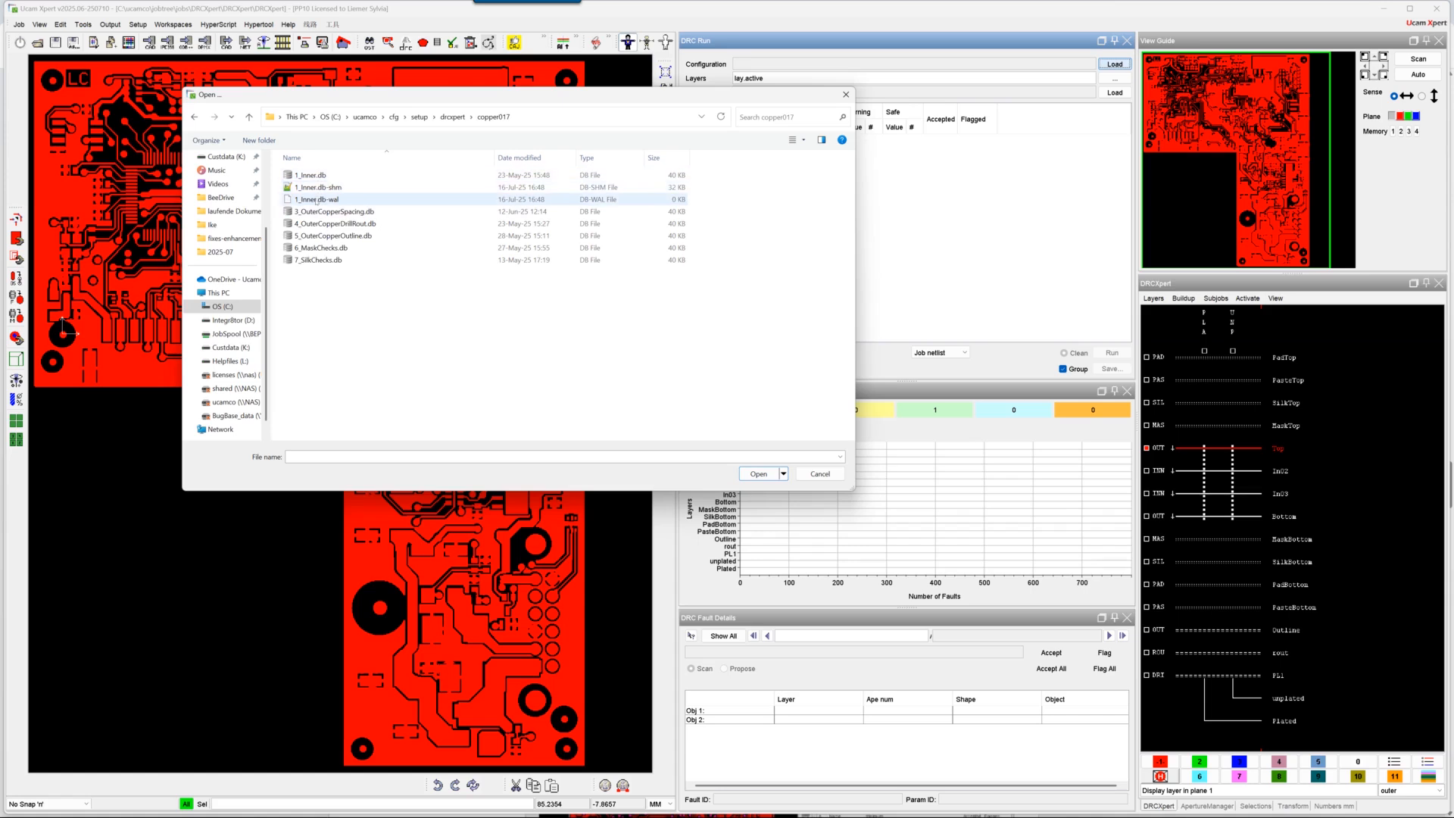
pyautogui.doubleClick(313, 176)
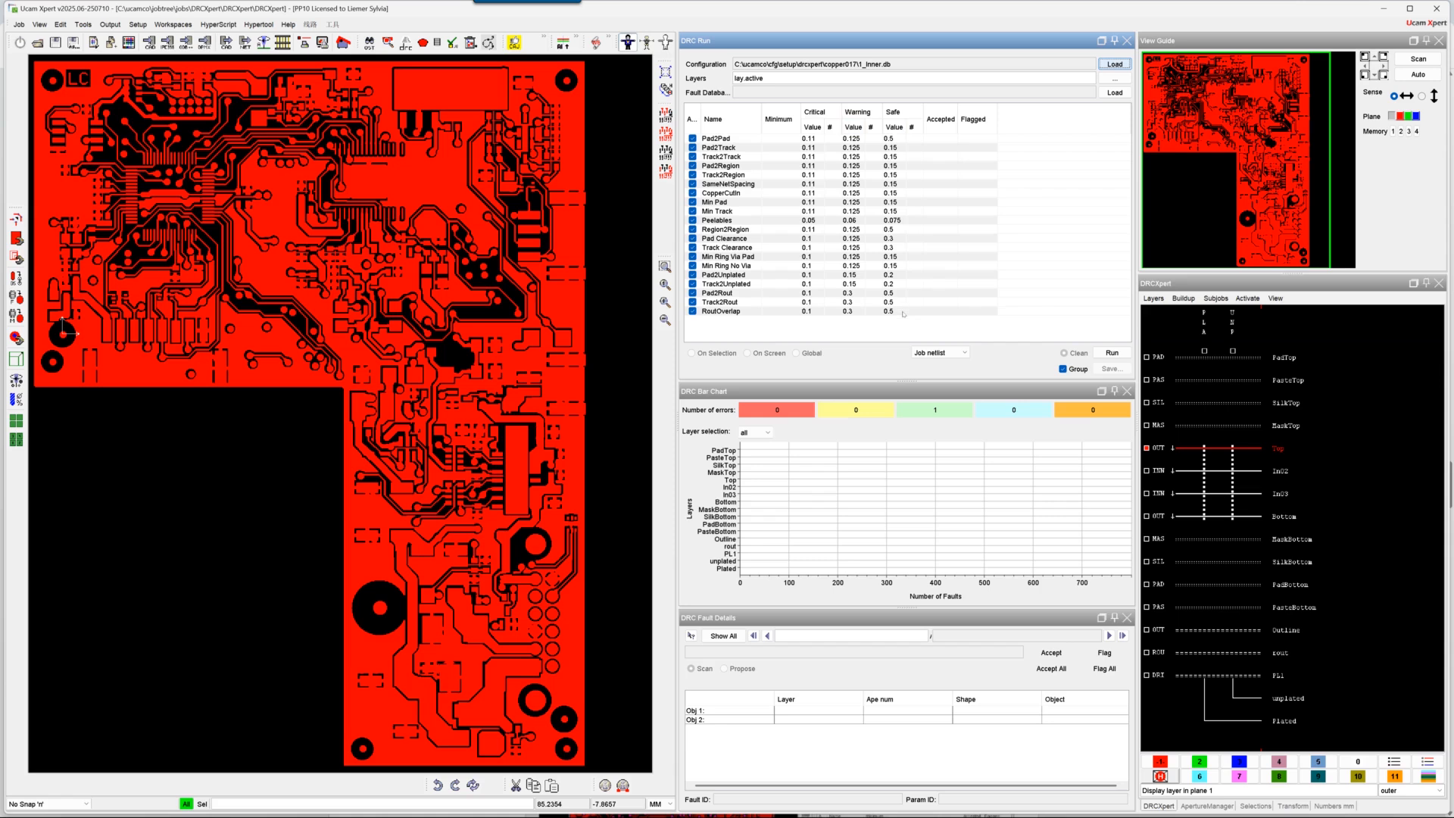
# Step: Review the 1_Inner.db check parameters in DB Browser for SQLite, close it, and look at a board area up close
pyautogui.hotkey('alt', 'Tab')
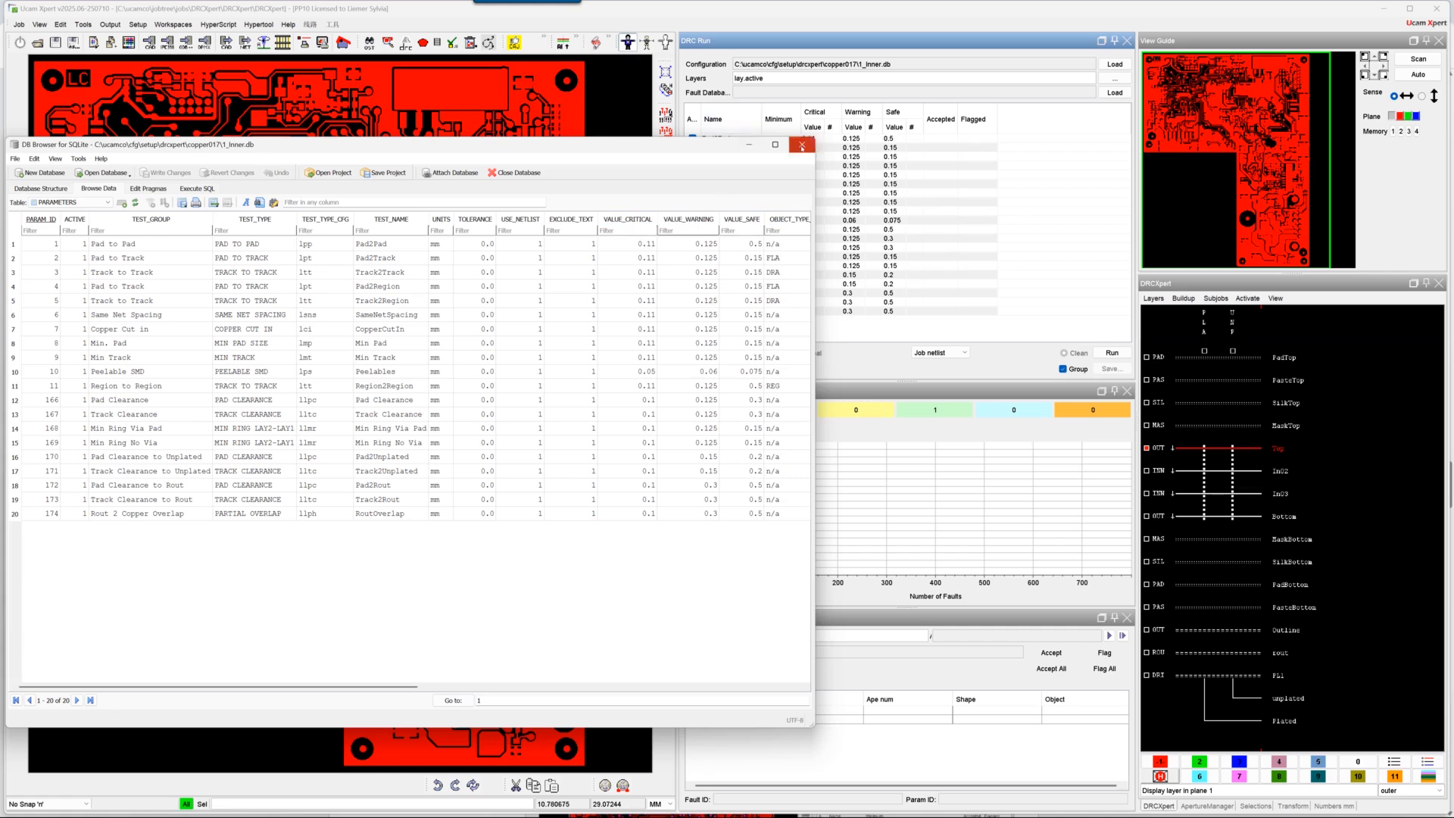
pyautogui.click(801, 145)
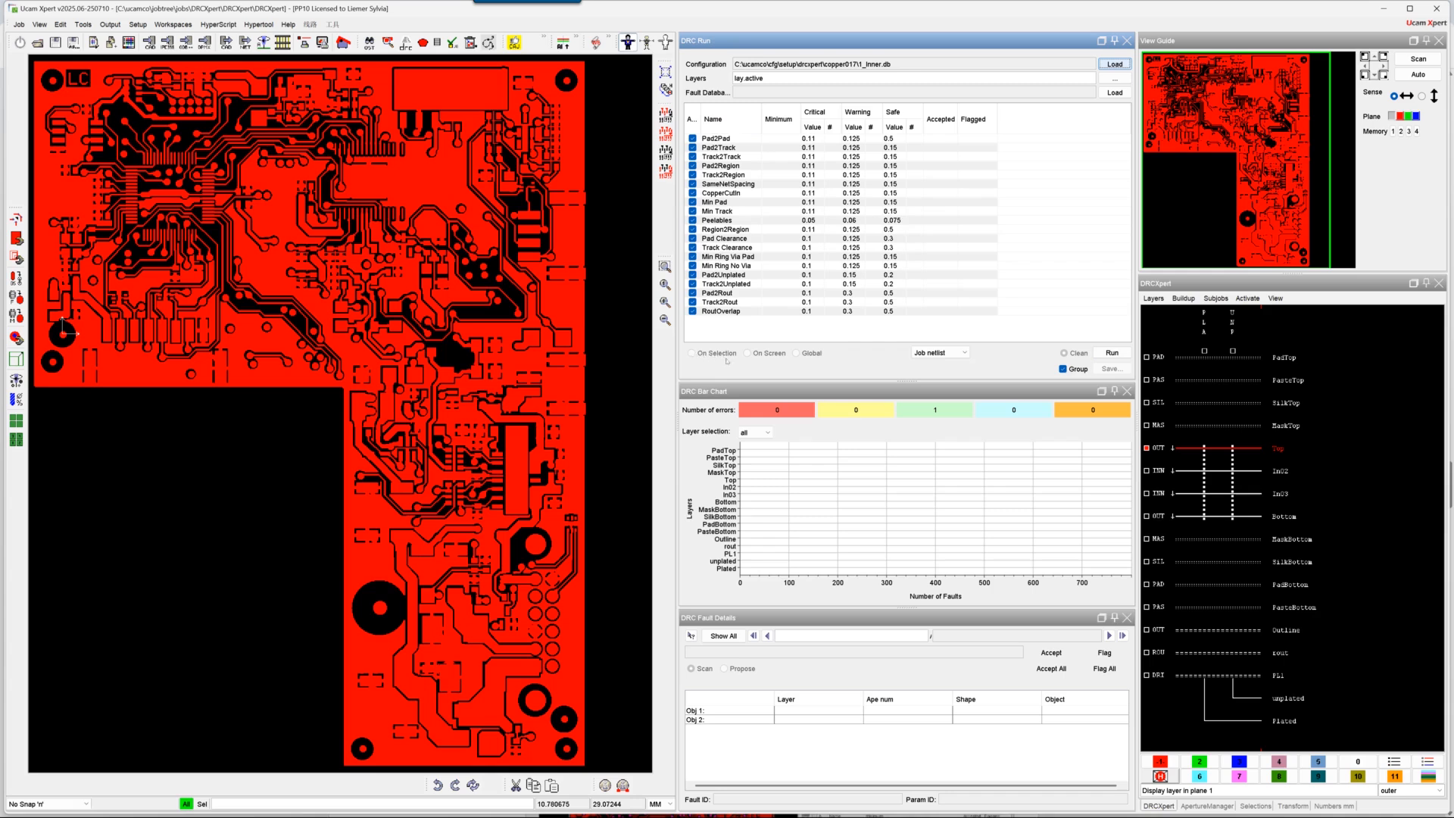
pyautogui.click(665, 266)
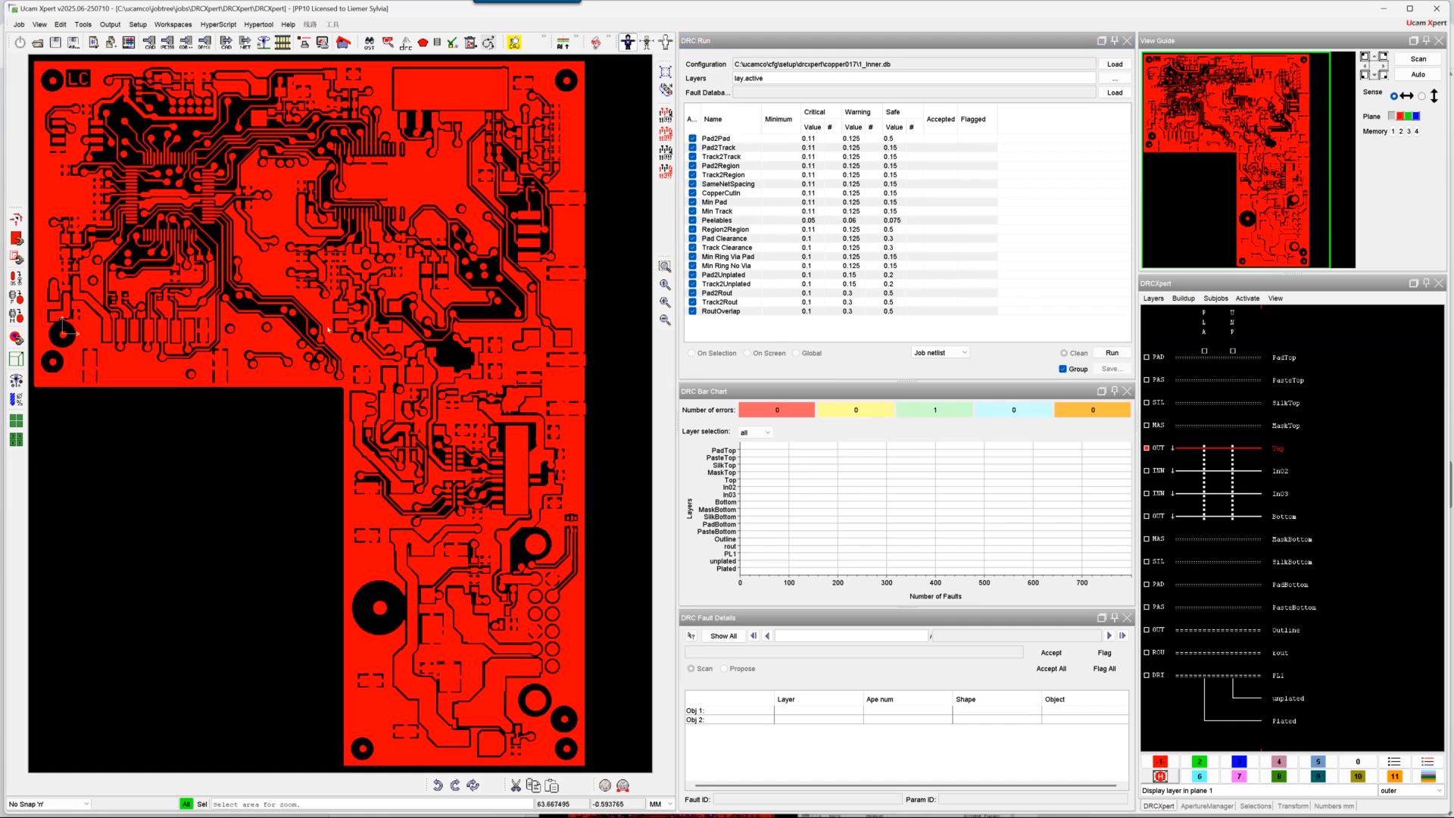
pyautogui.moveTo(368, 256); pyautogui.dragTo(465, 364)
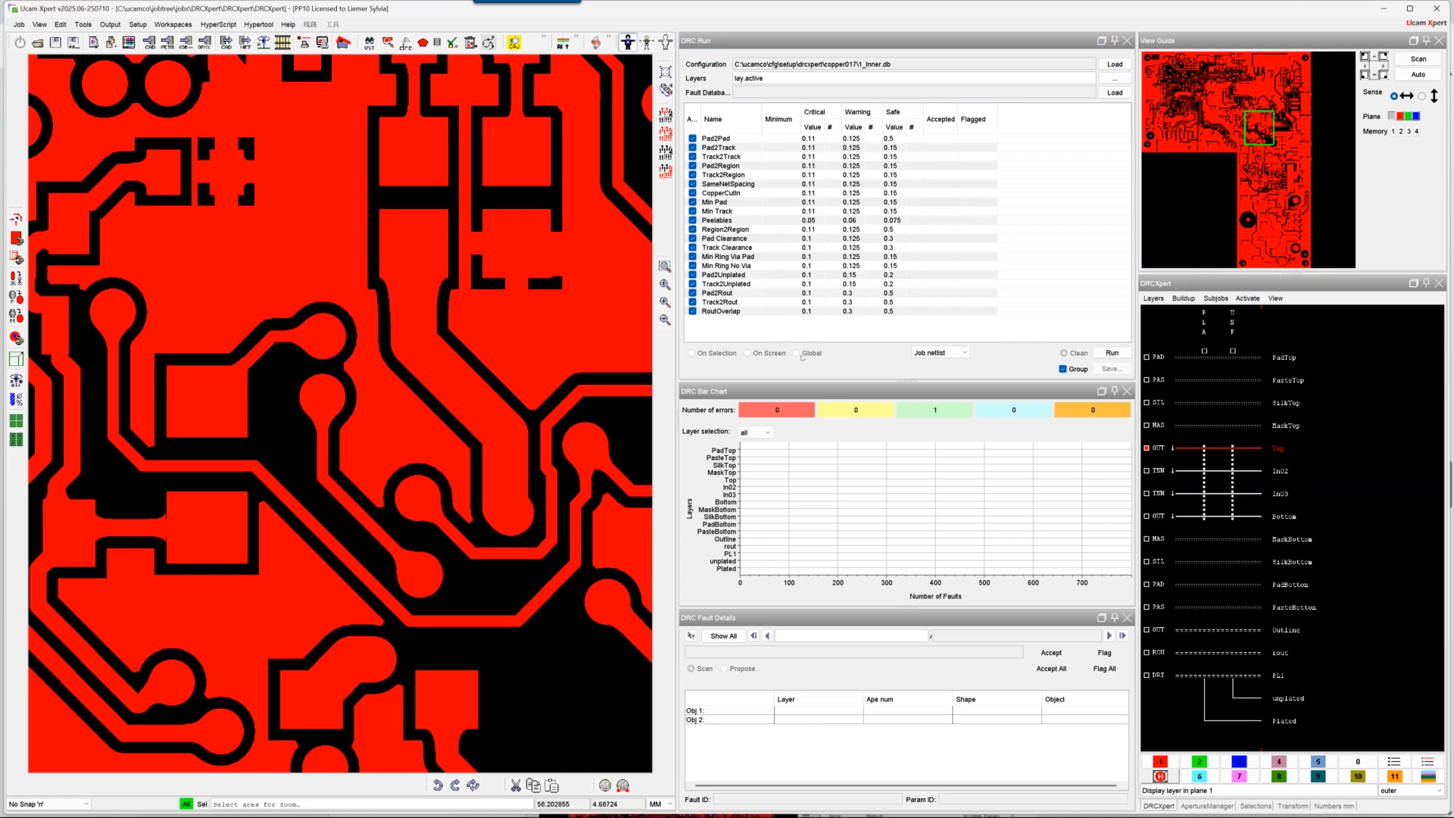
pyautogui.press('Home')
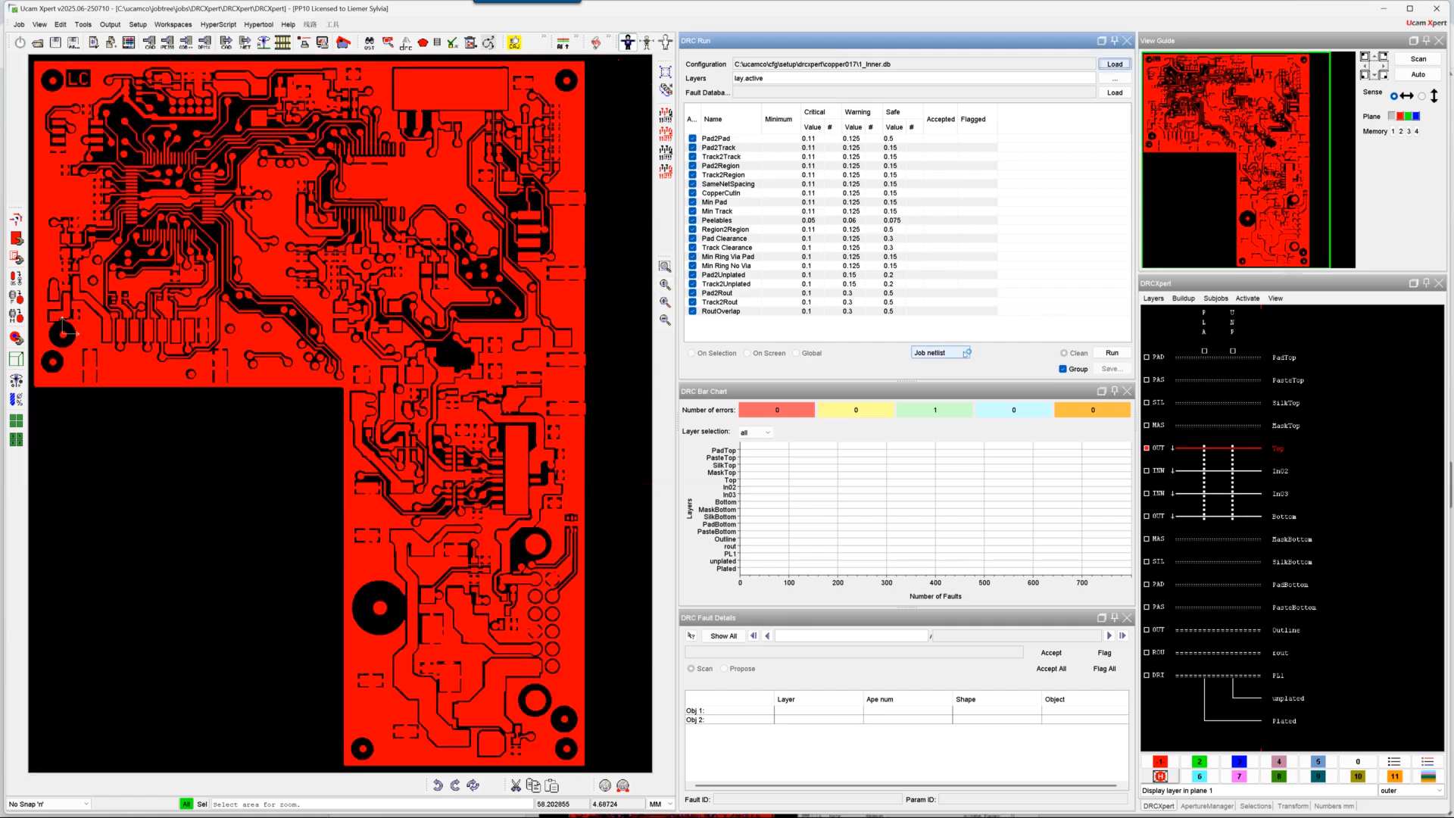
# Step: Run the inner layer checks using the job netlist and dismiss the fault message
pyautogui.click(965, 353)
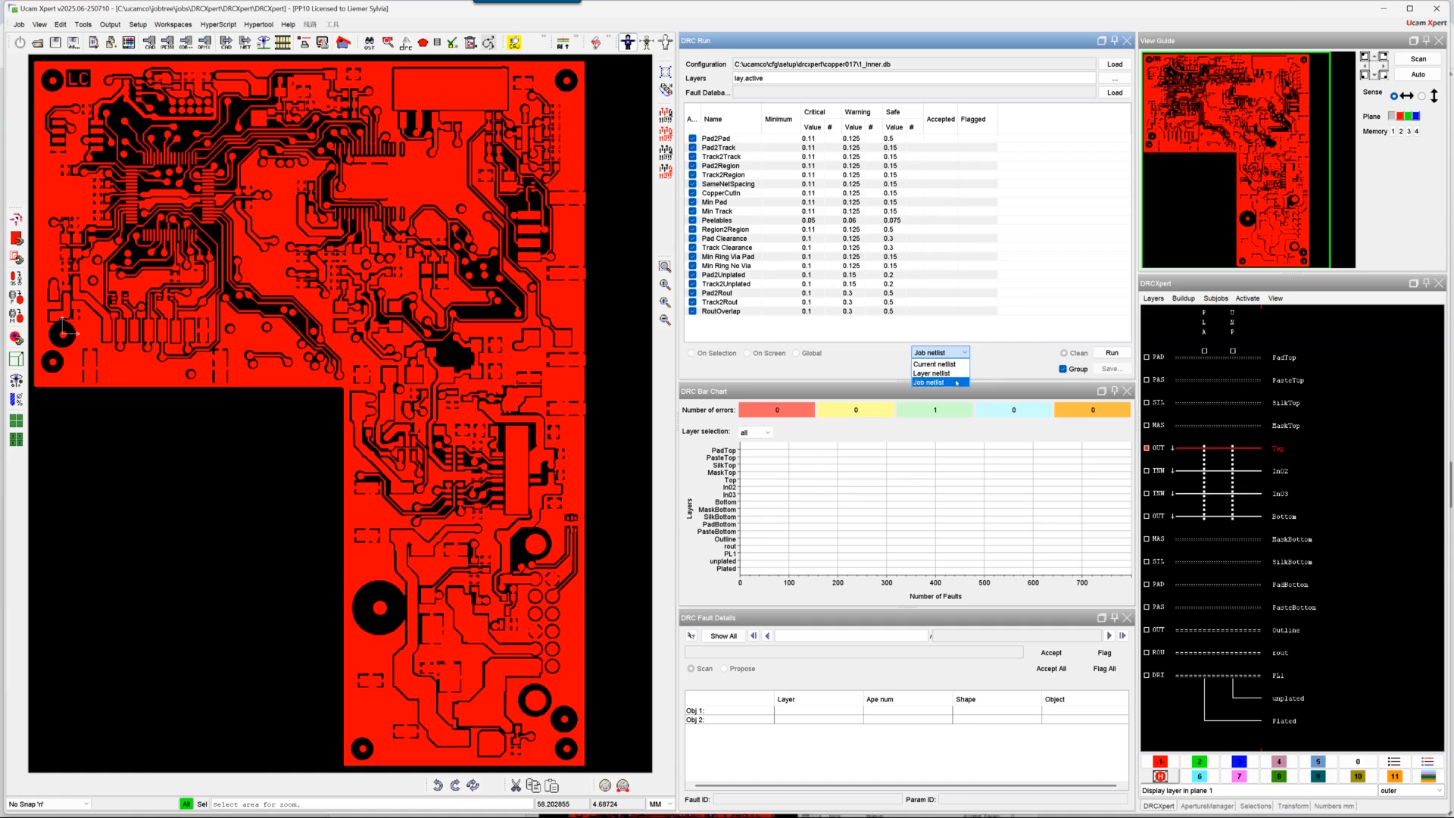
pyautogui.click(956, 383)
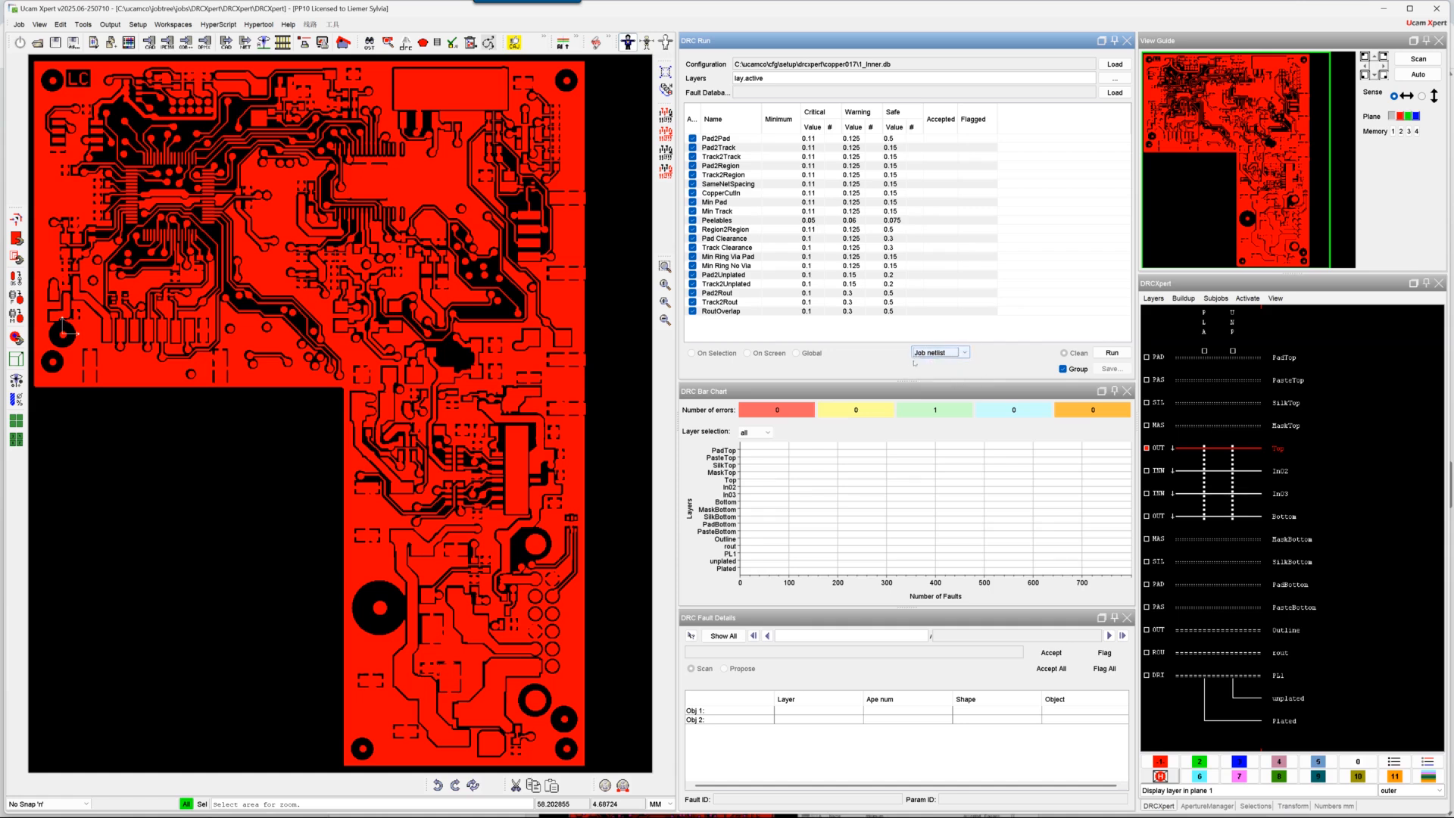
pyautogui.click(1111, 353)
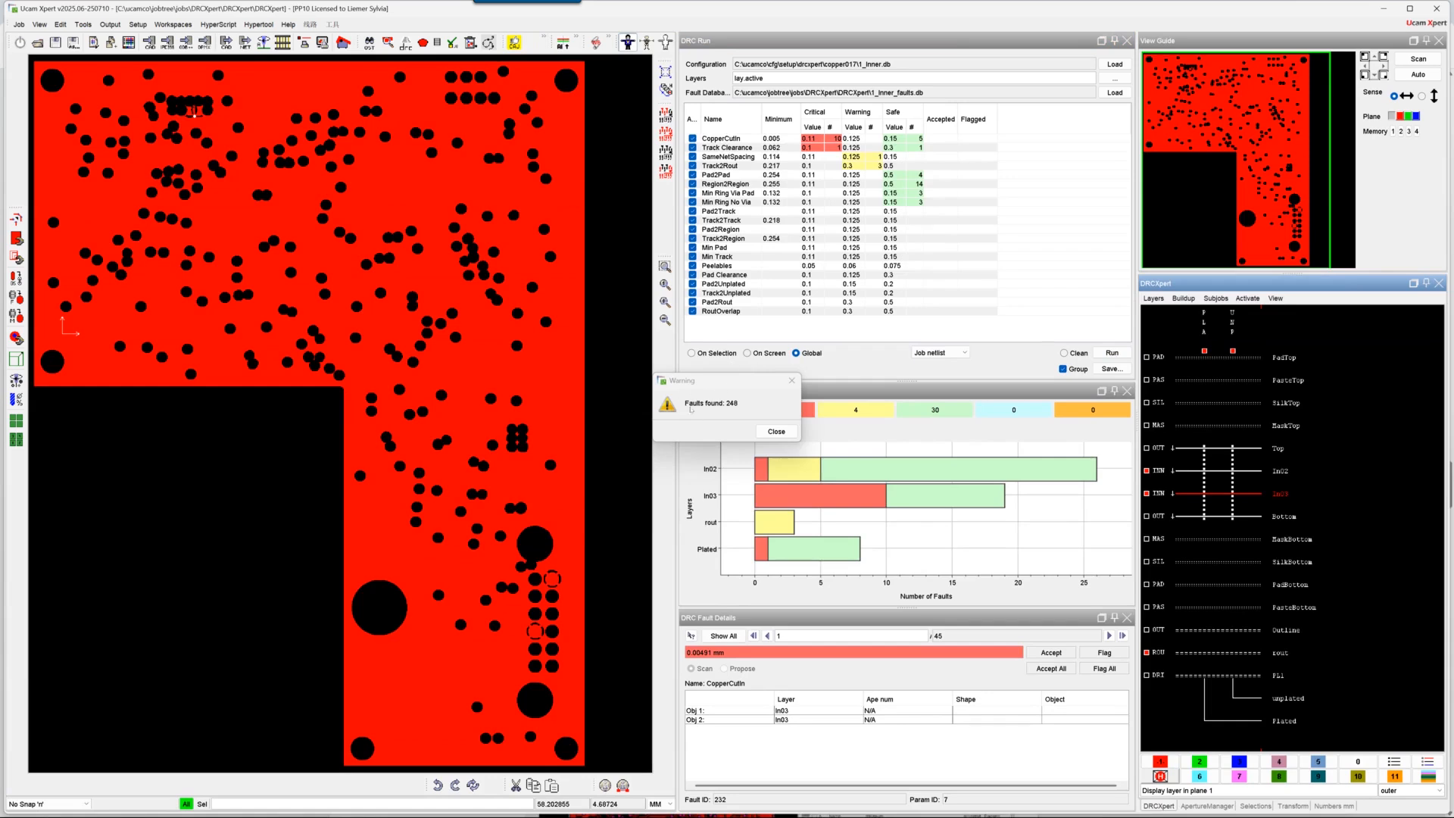
pyautogui.click(781, 433)
# Step: Show the first Track Clearance fault on layer In02 and examine the track beside the plated hole
pyautogui.click(725, 147)
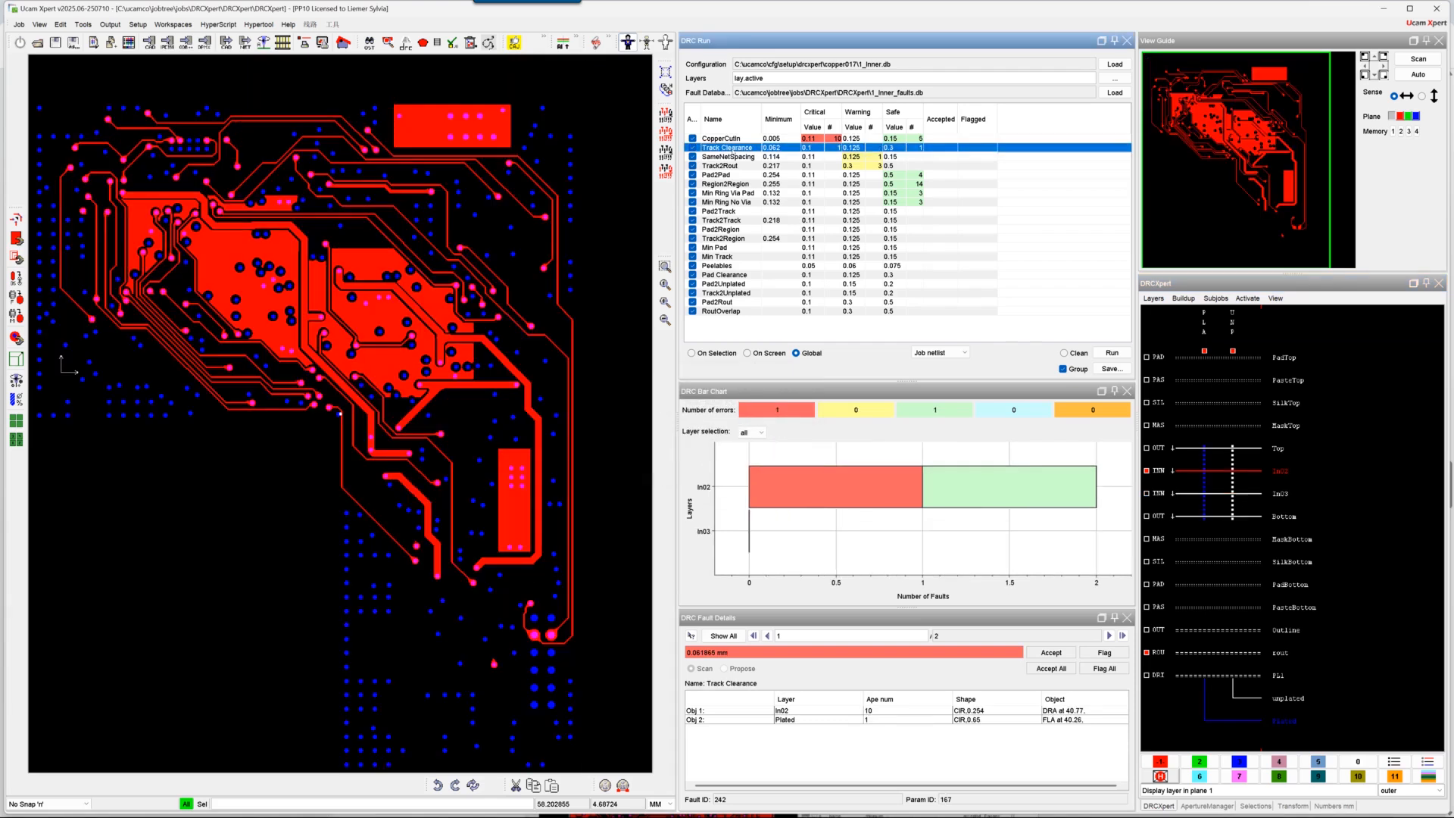
pyautogui.click(665, 266)
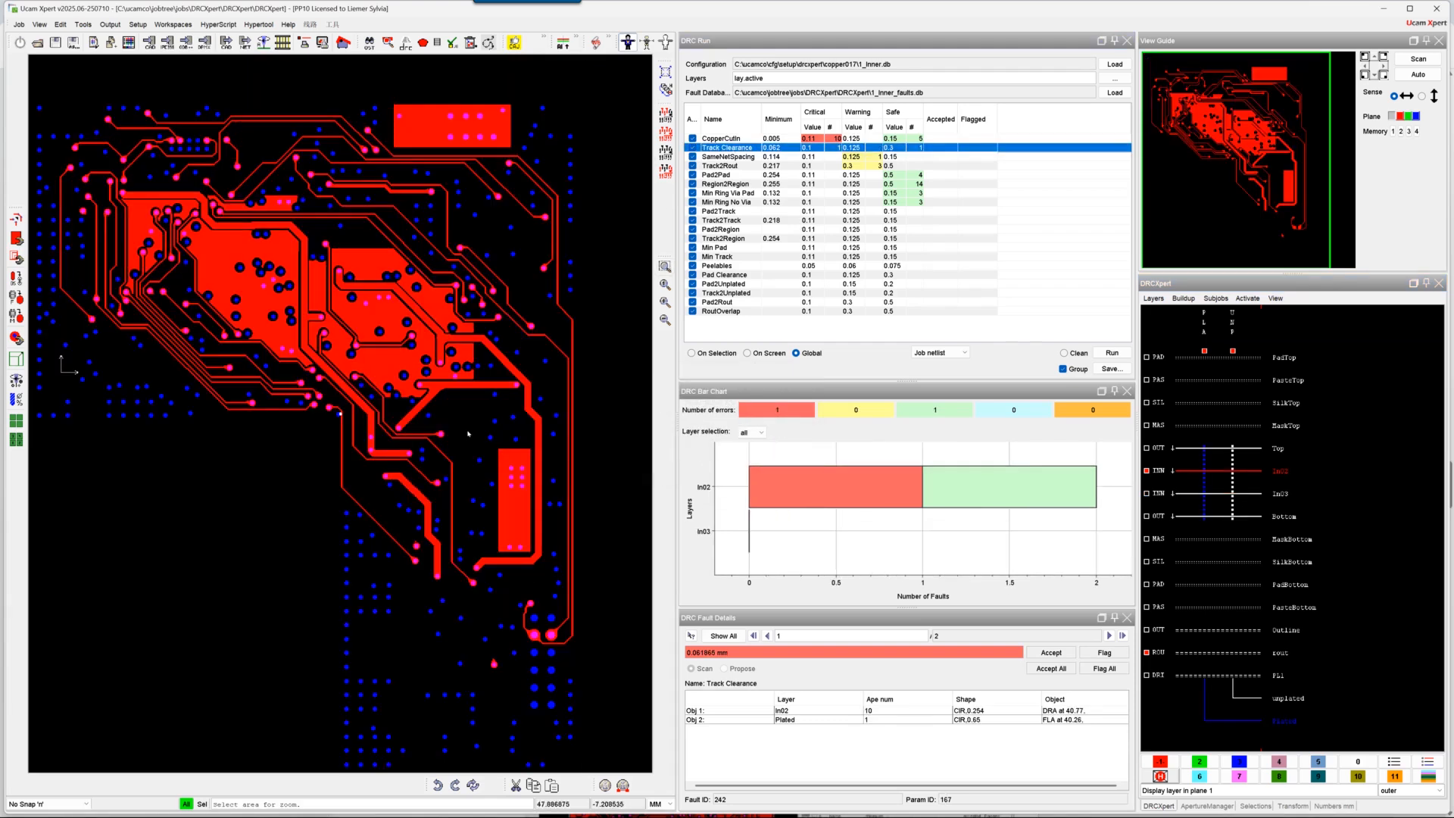
pyautogui.moveTo(258, 225); pyautogui.dragTo(331, 274)
pyautogui.click(752, 635)
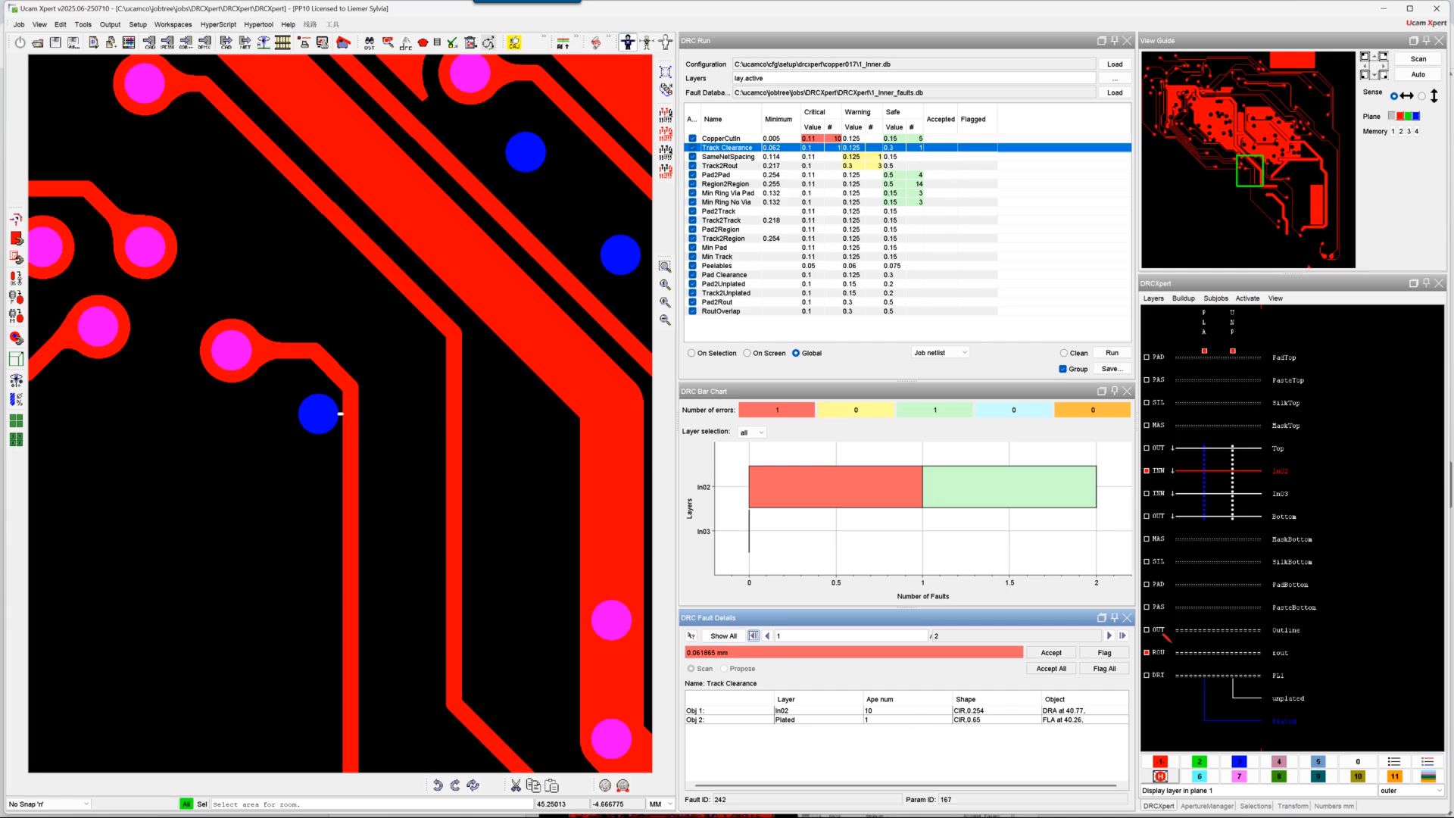
# Step: Shift the vertical track segment on In02 away from the plated hole with the BGA Tracks angled draw move
pyautogui.click(1293, 806)
pyautogui.click(1155, 351)
pyautogui.moveTo(360, 498); pyautogui.dragTo(388, 418)
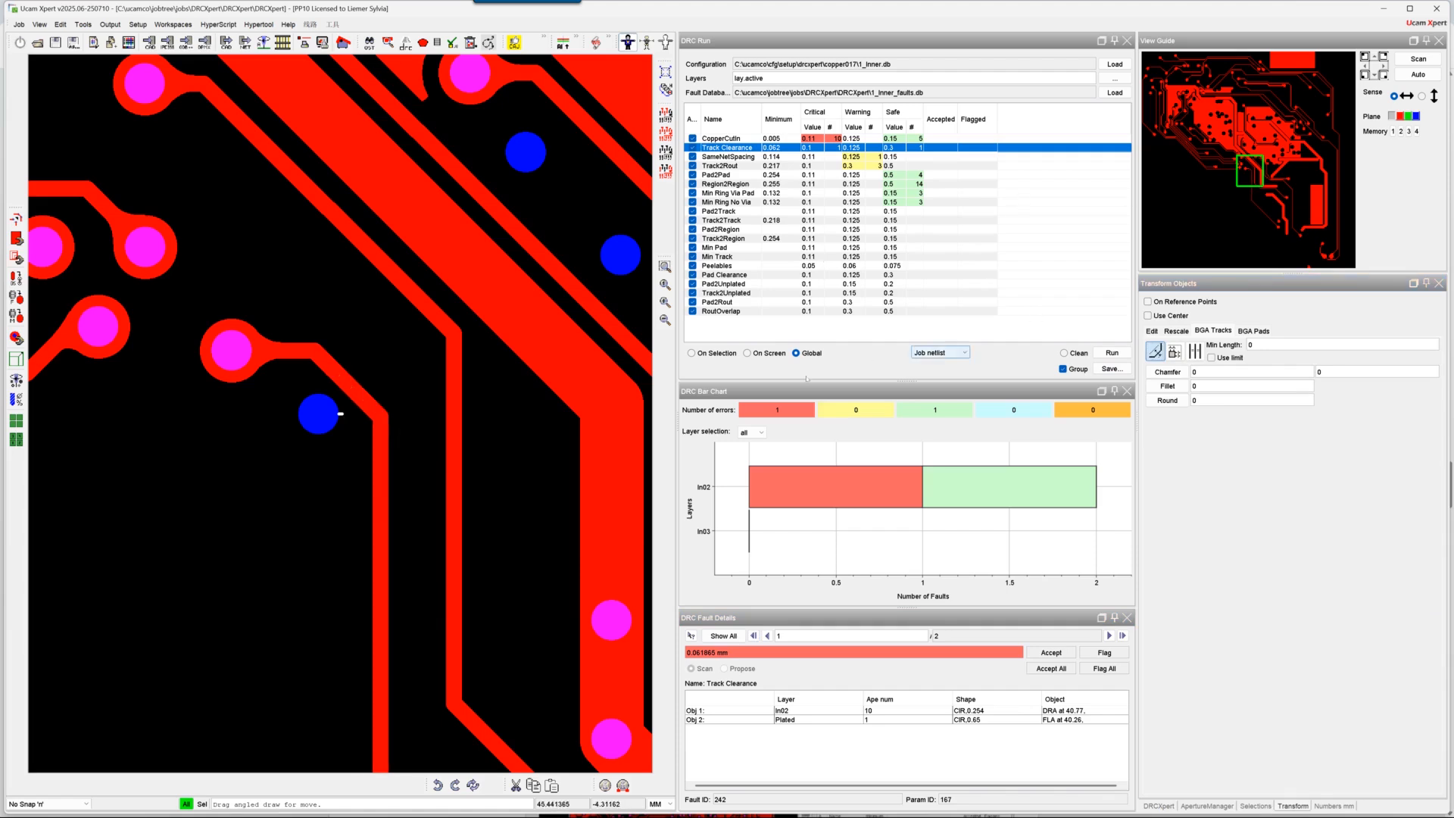
# Step: Rerun the inner layer checks only on the area on screen and dismiss the fault message
pyautogui.click(760, 354)
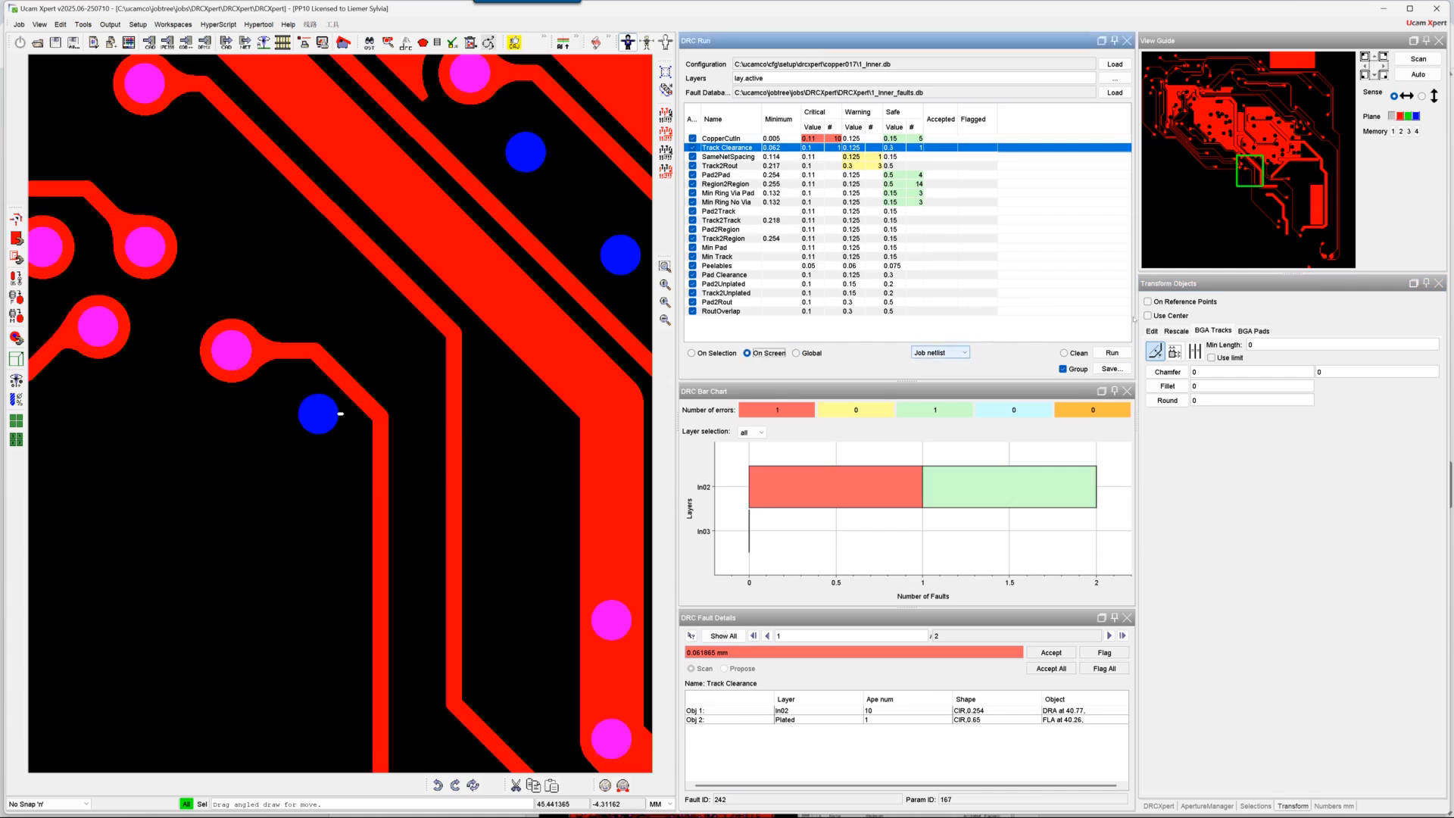
pyautogui.click(1111, 353)
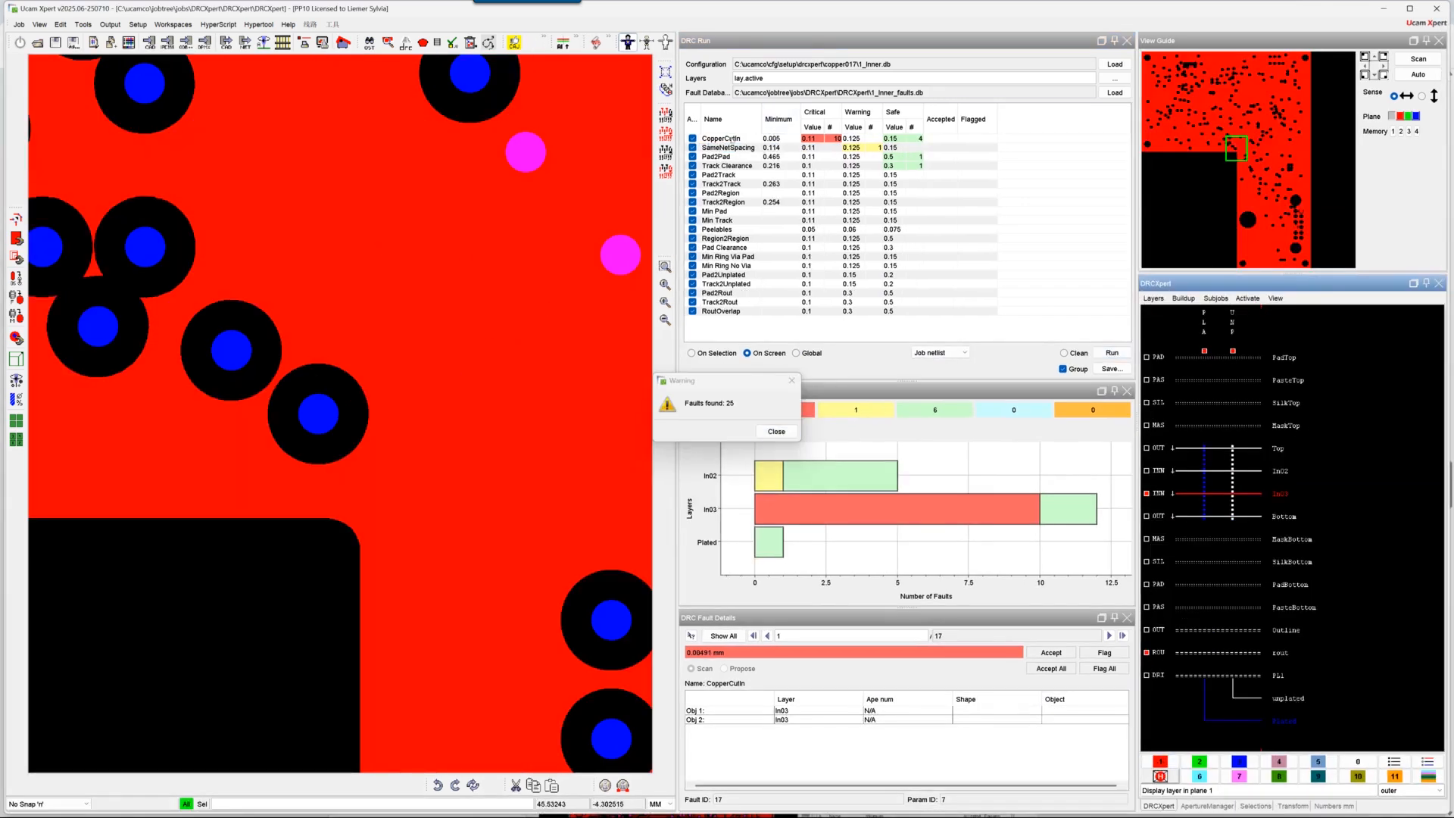
pyautogui.click(784, 435)
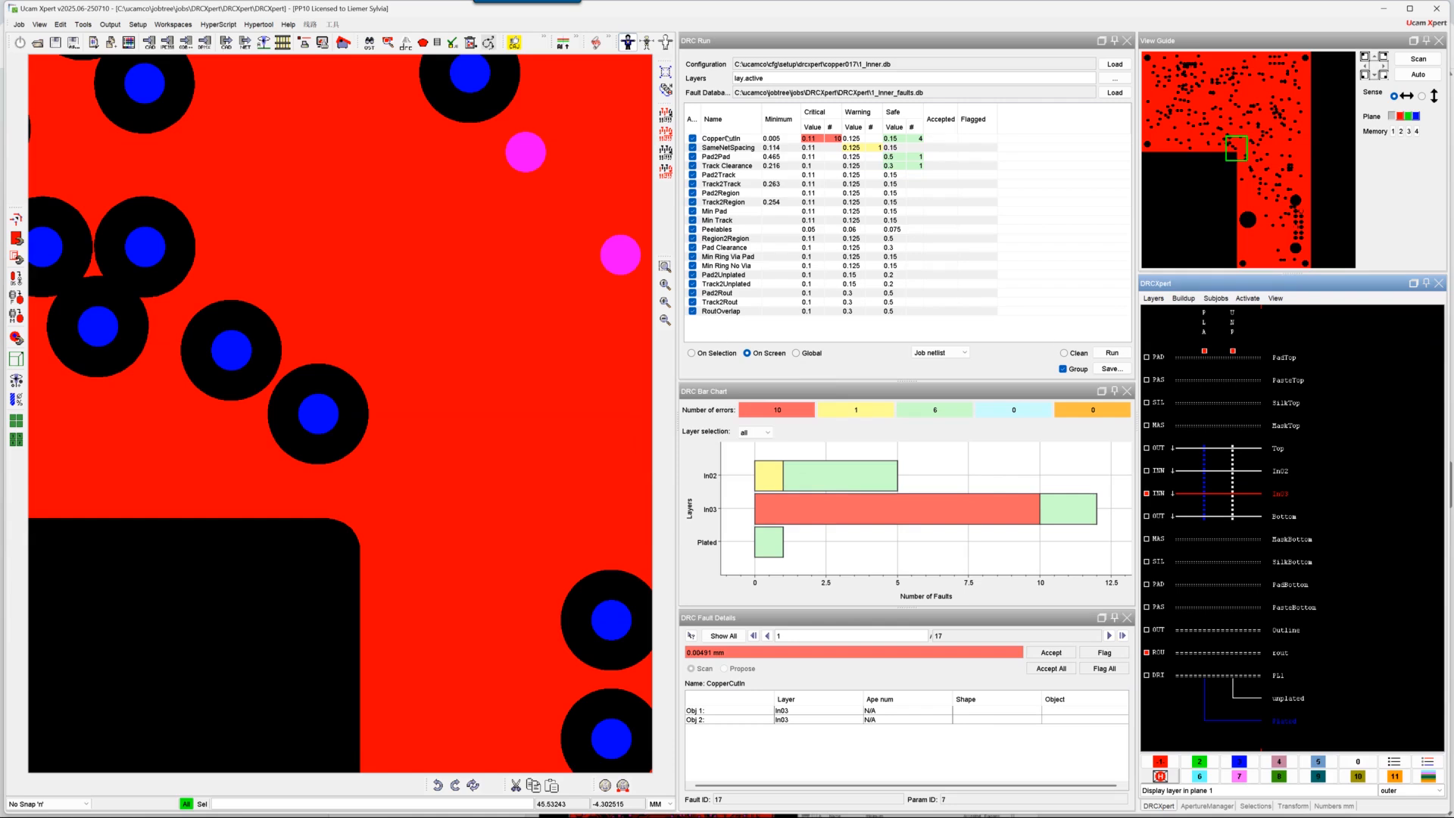
# Step: Load the 3_OuterCopperSpacing.db check configuration from the copper017 folder and activate the Top layer
pyautogui.click(1115, 64)
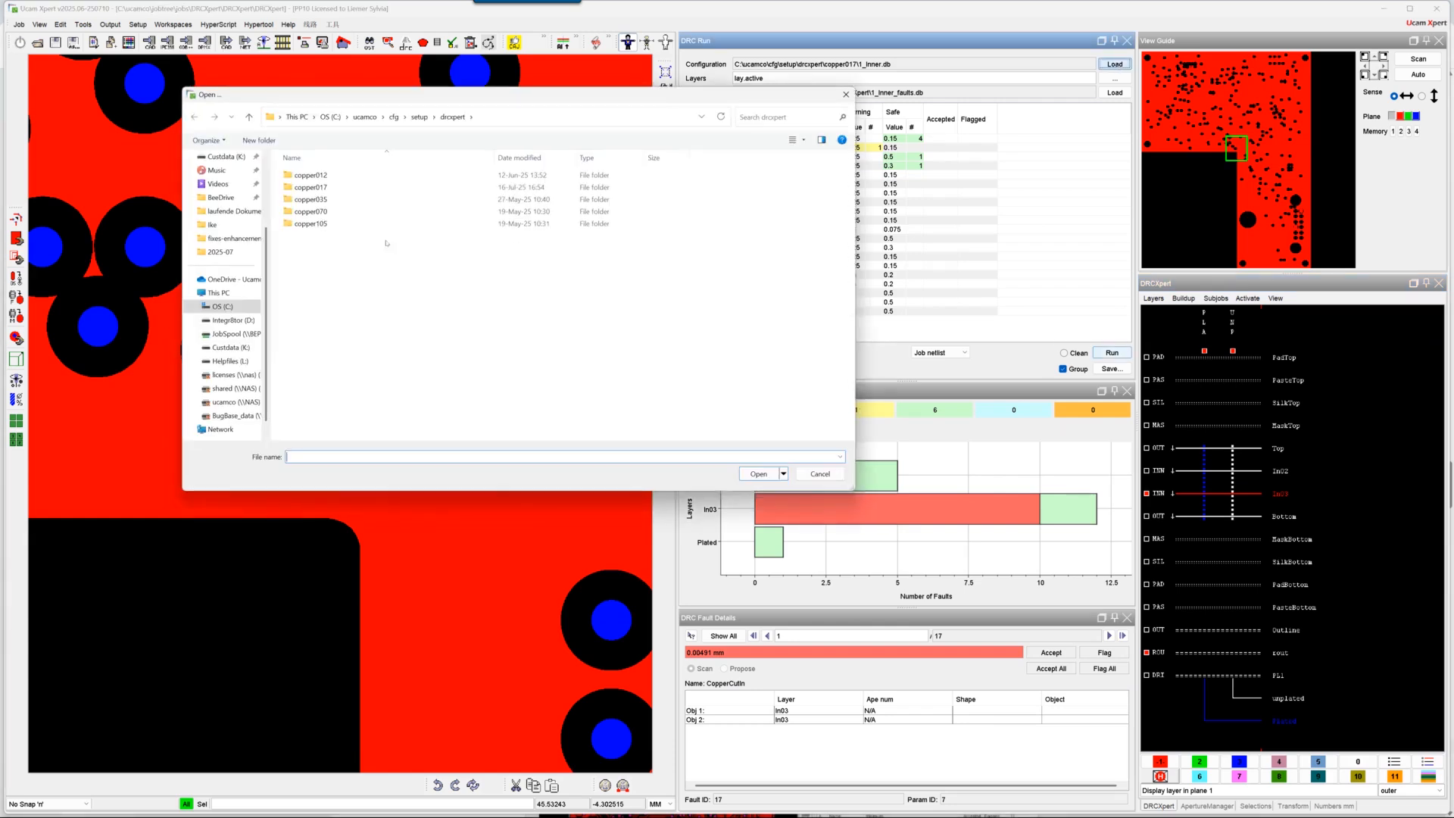
pyautogui.doubleClick(306, 183)
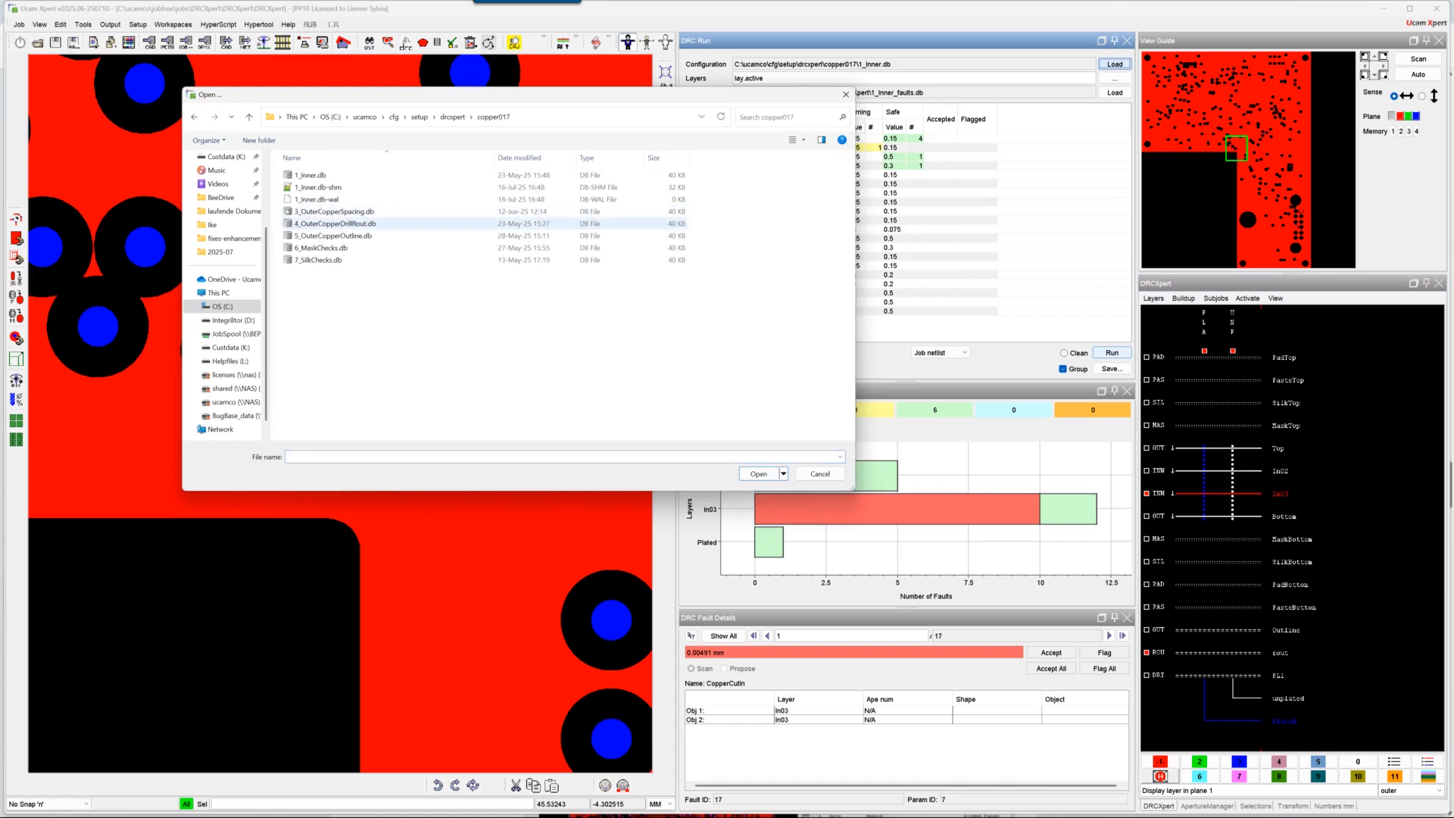
pyautogui.doubleClick(337, 211)
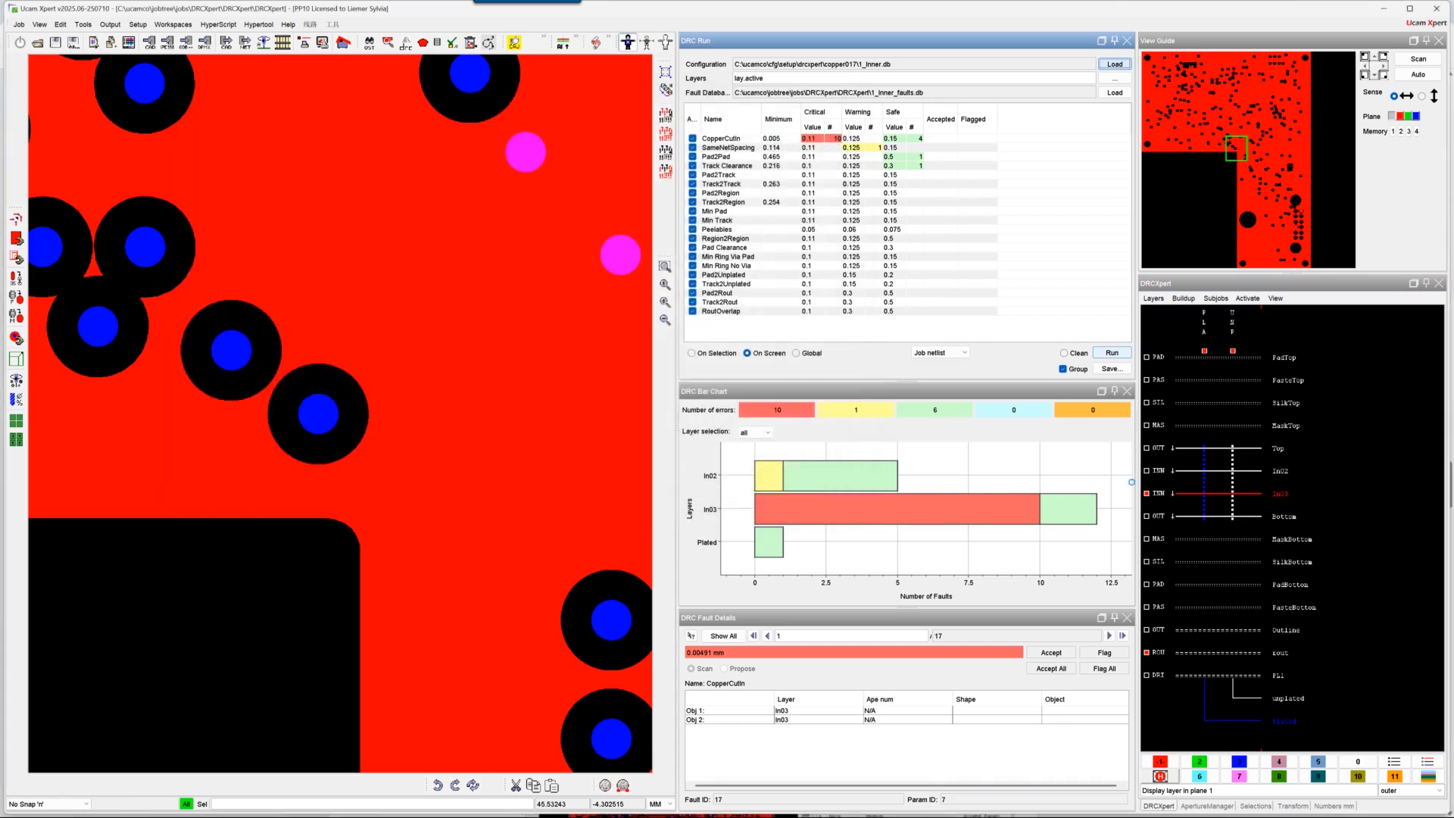
pyautogui.click(1263, 446)
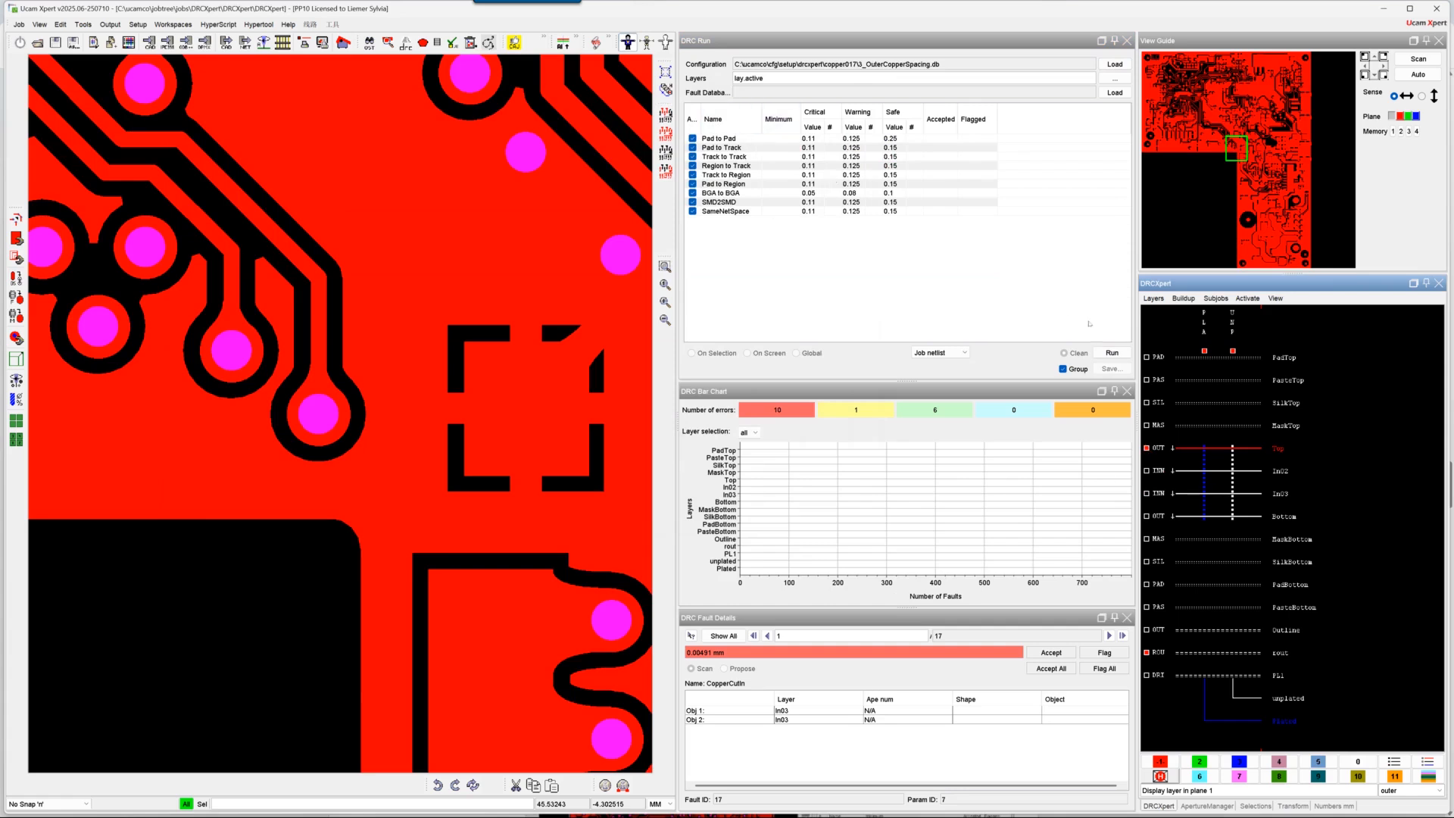
# Step: Run the outer copper spacing checks on the whole board and show the Pad to Pad faults
pyautogui.click(1120, 354)
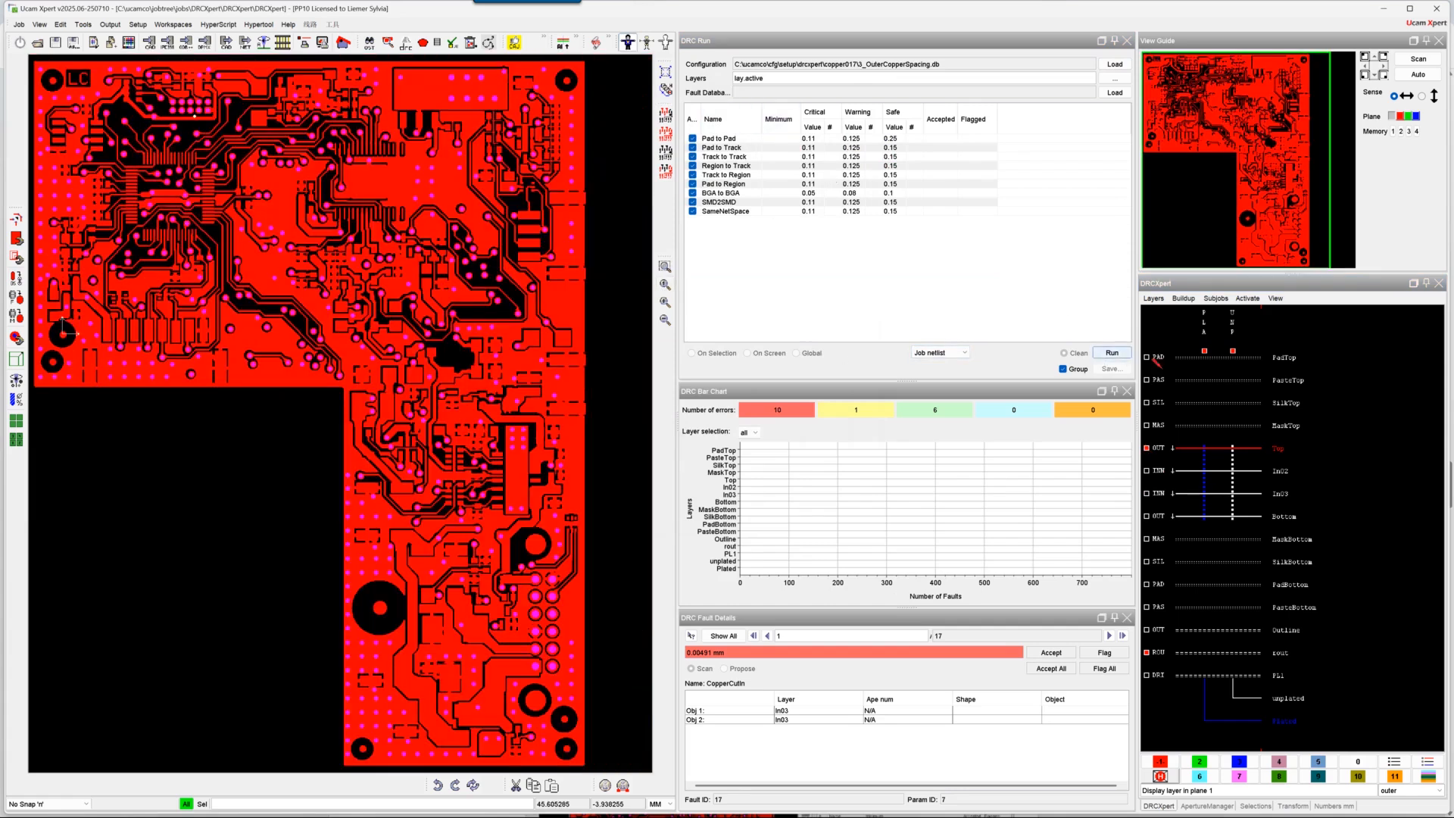
pyautogui.click(1124, 357)
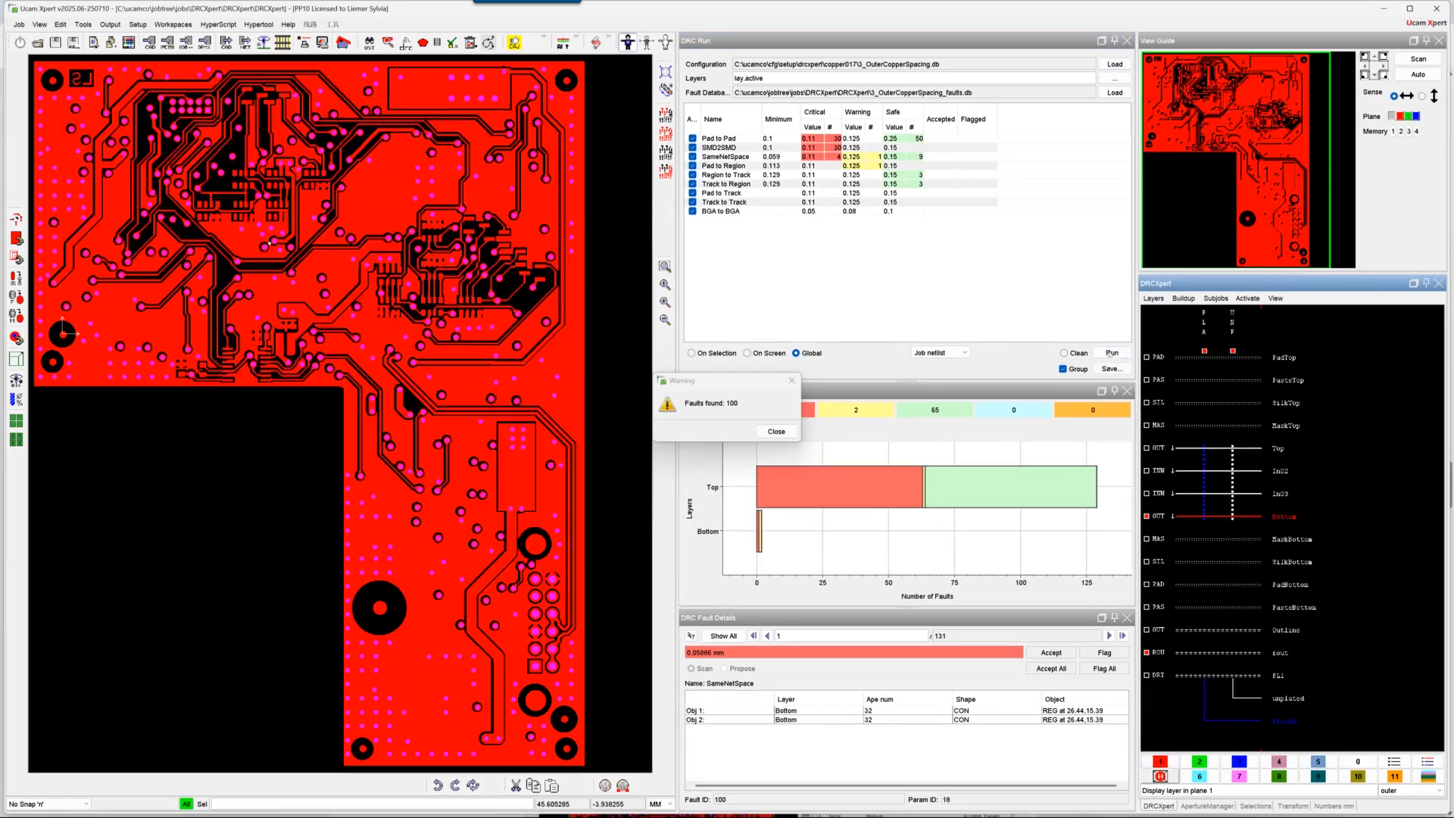
pyautogui.click(774, 430)
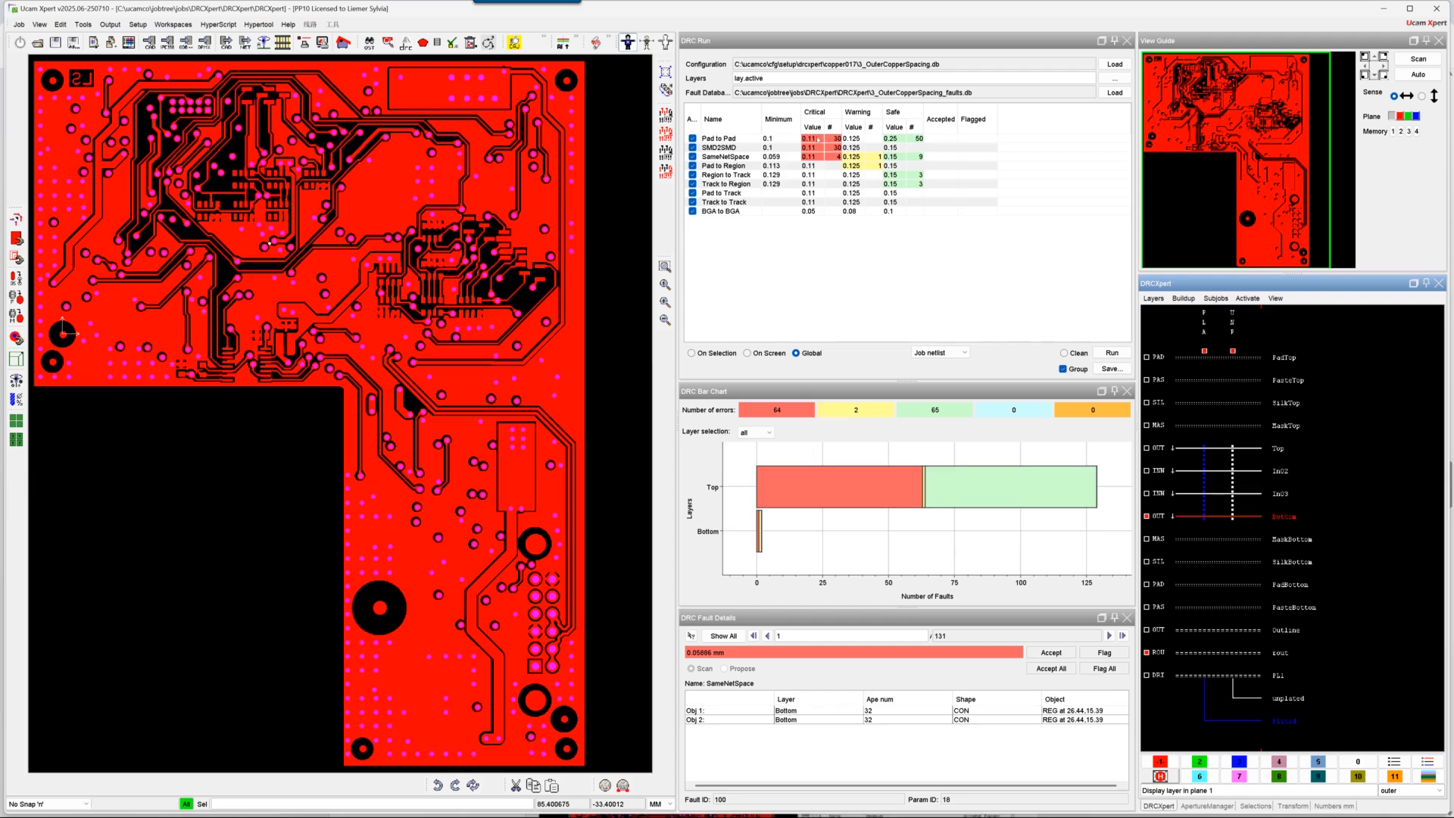
pyautogui.click(733, 139)
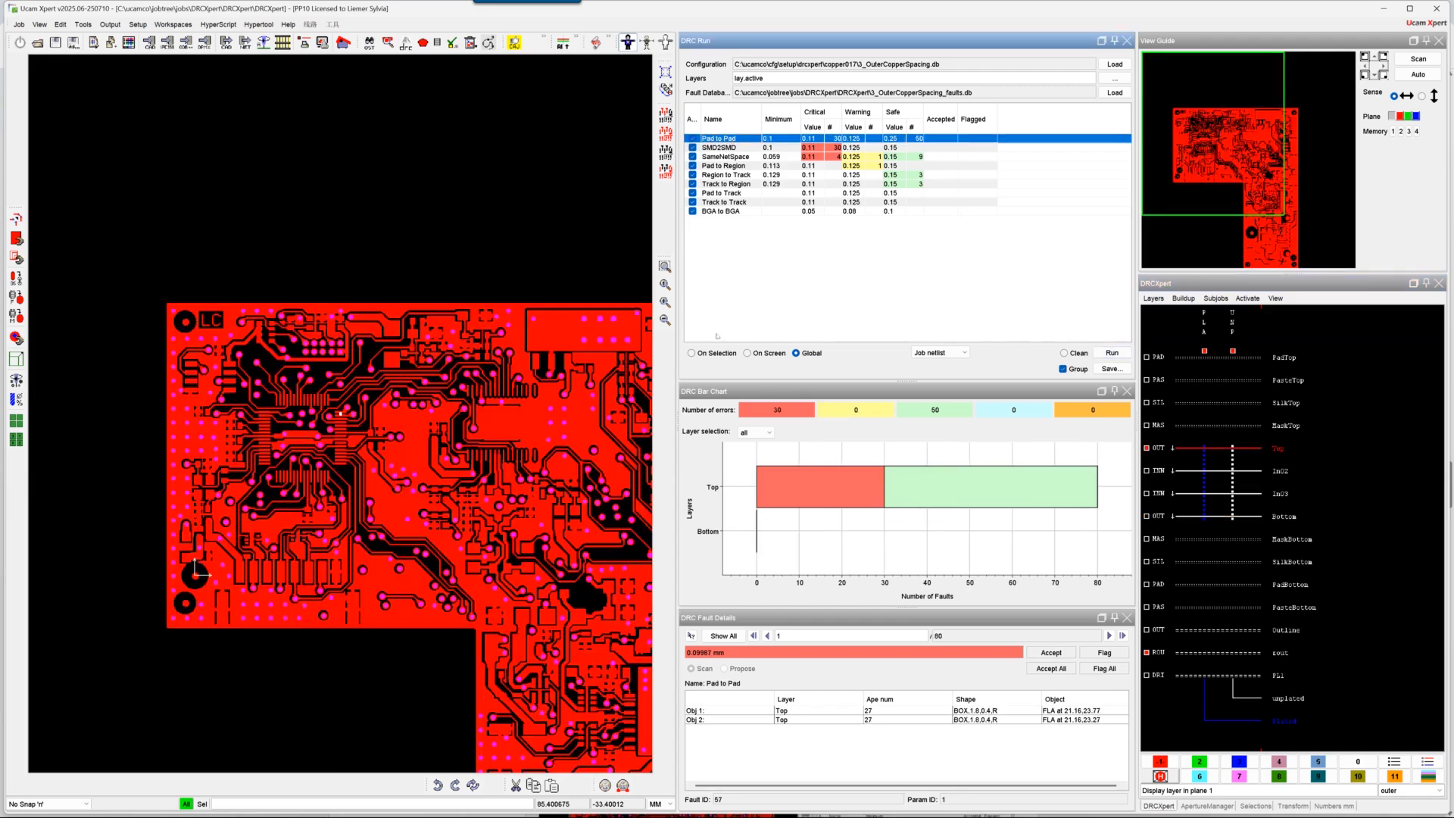
# Step: Examine the Pad to Pad faults one by one around the fine-pitch pads on the Top layer
pyautogui.press('z')
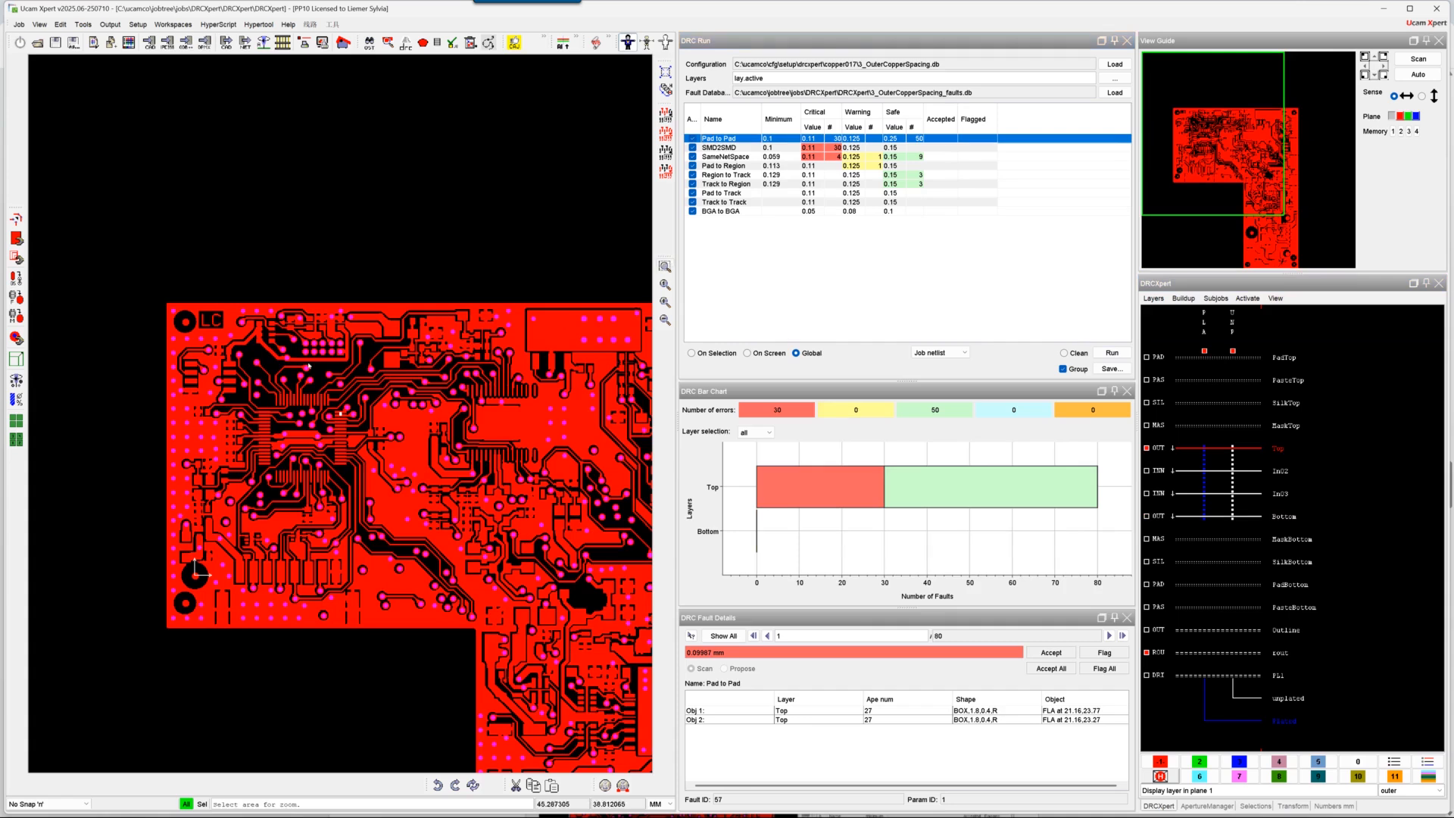
pyautogui.moveTo(329, 399); pyautogui.dragTo(366, 438)
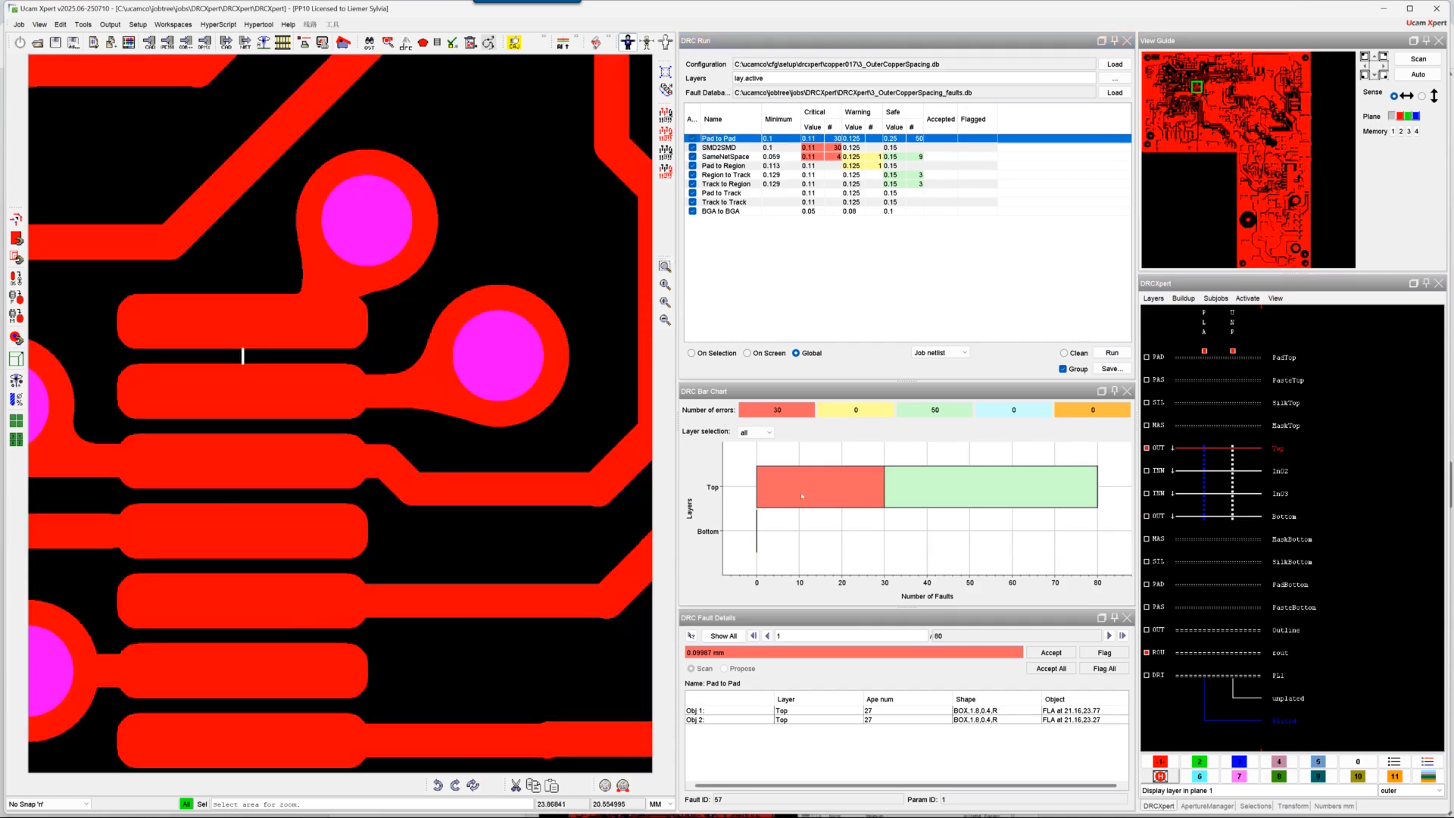
pyautogui.click(753, 635)
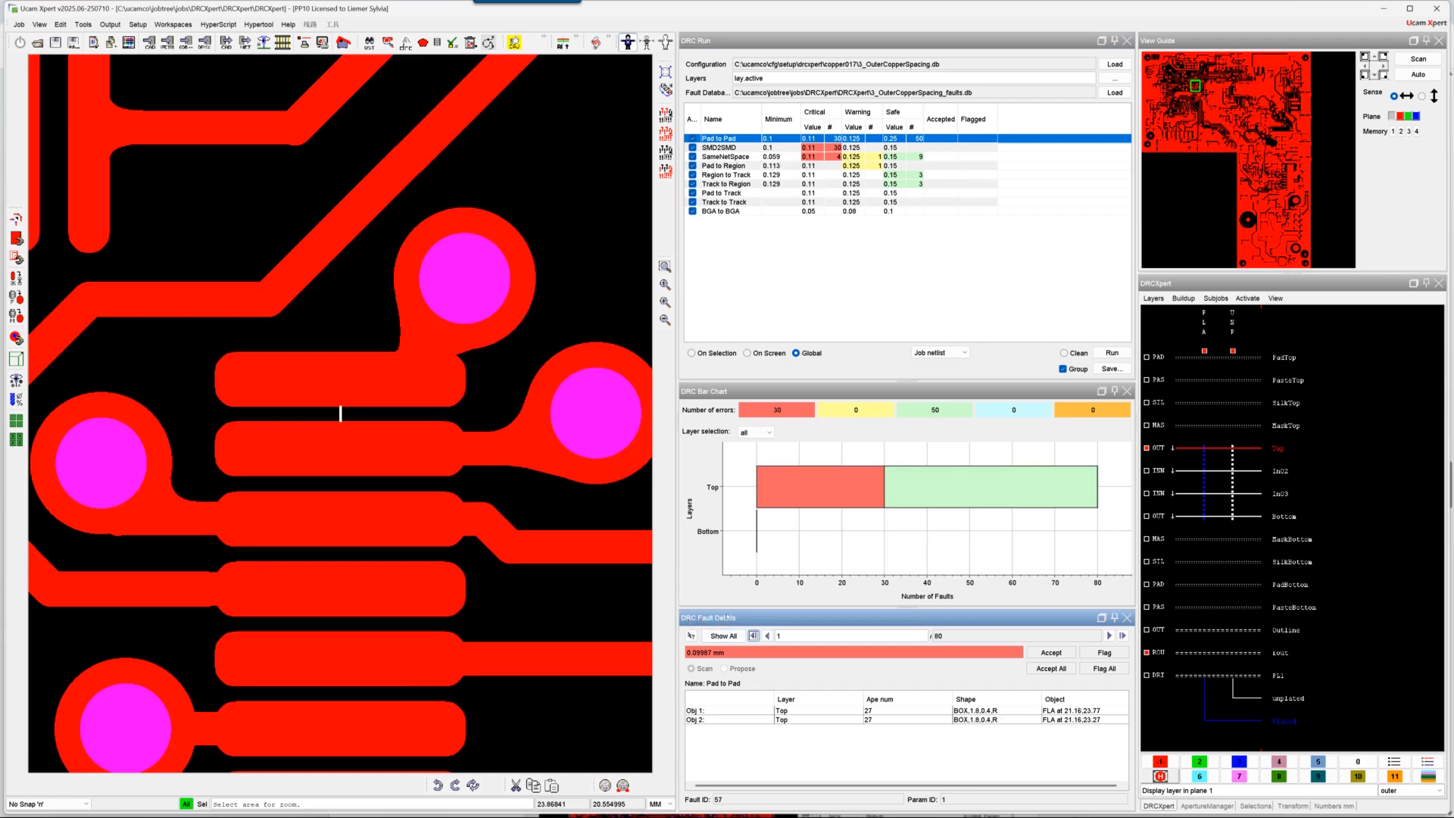
pyautogui.click(1108, 636)
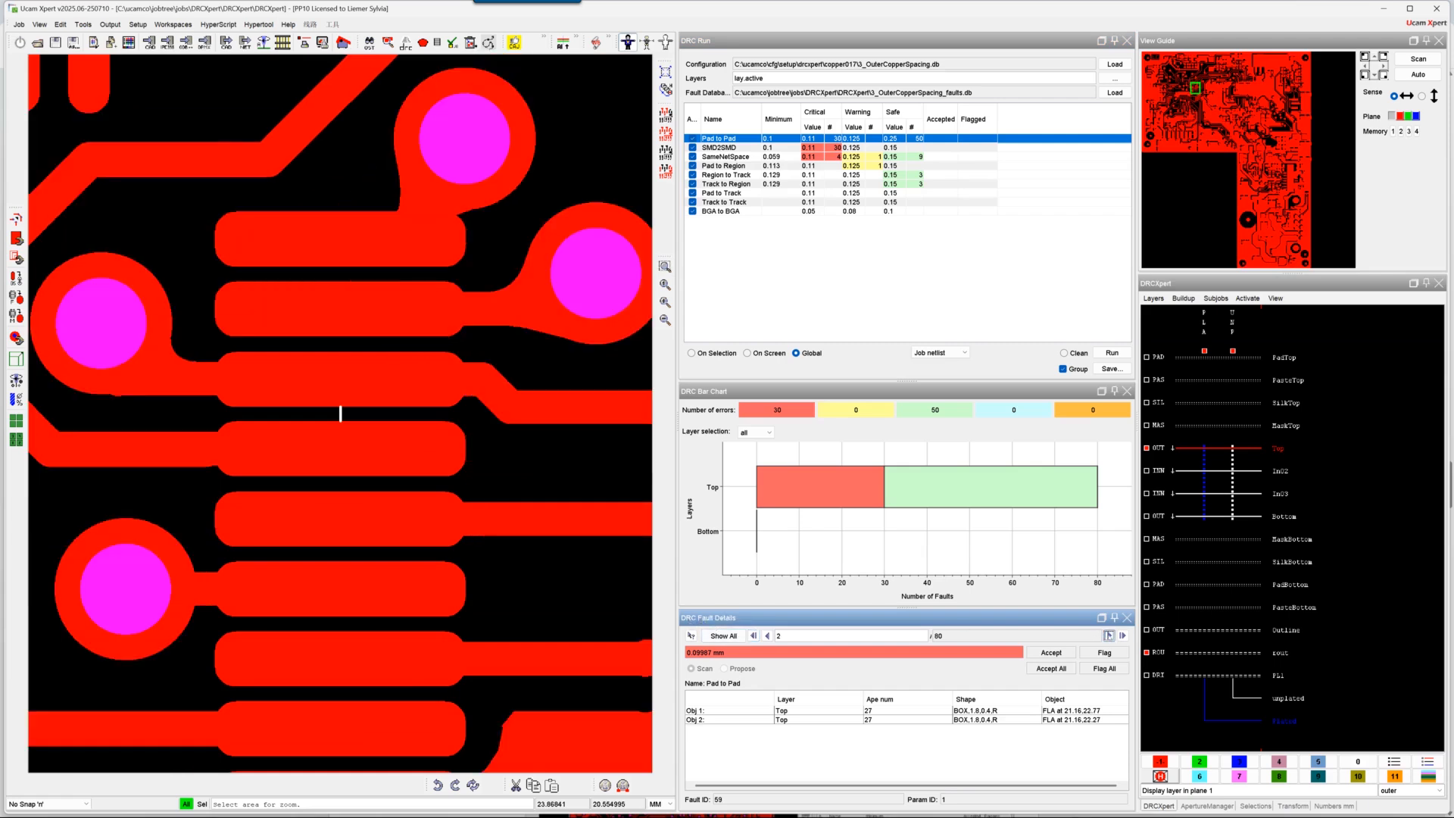
pyautogui.click(1108, 635)
pyautogui.click(1108, 635)
pyautogui.click(1107, 636)
pyautogui.click(1108, 635)
pyautogui.click(1107, 635)
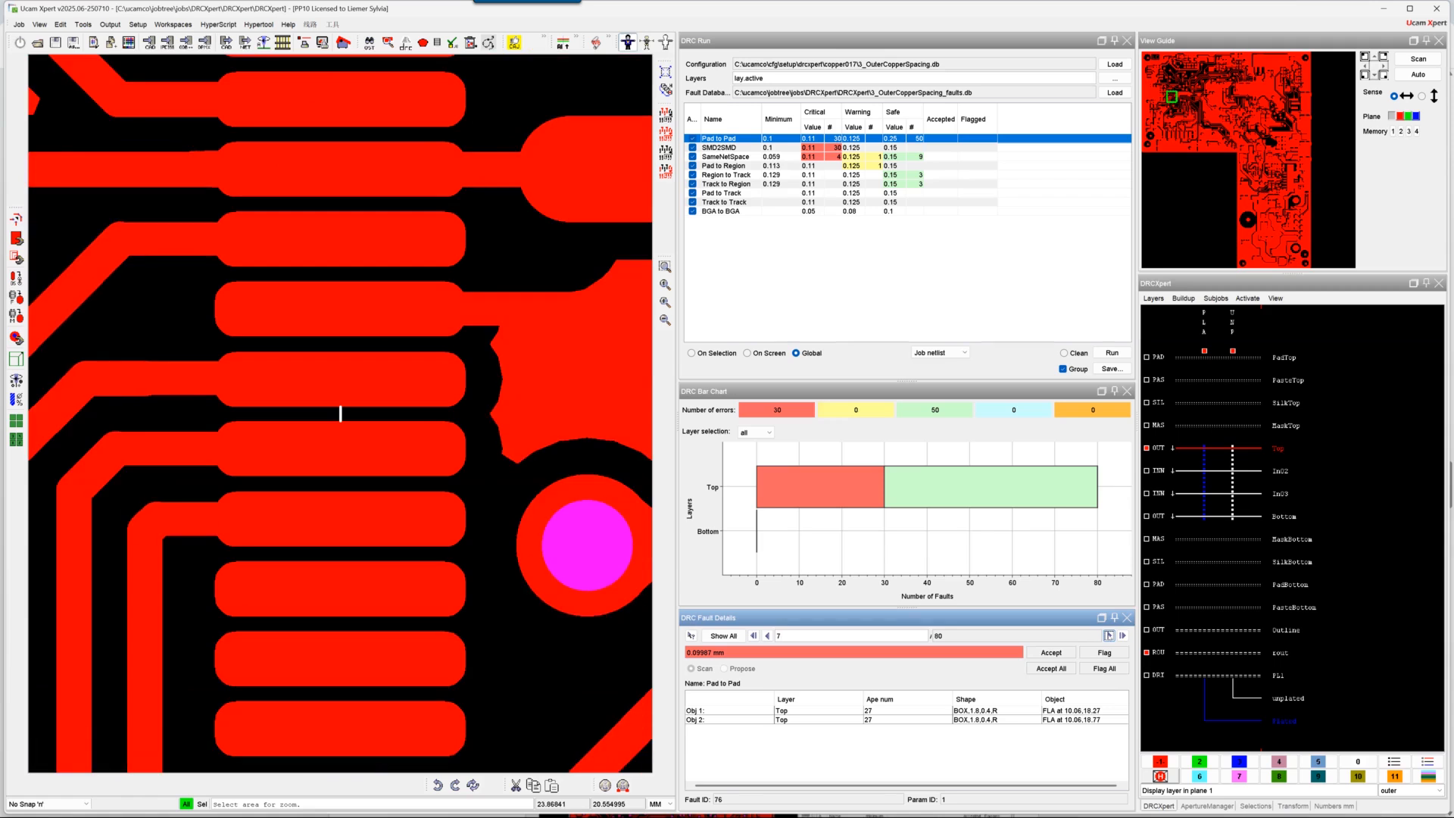
pyautogui.click(1108, 636)
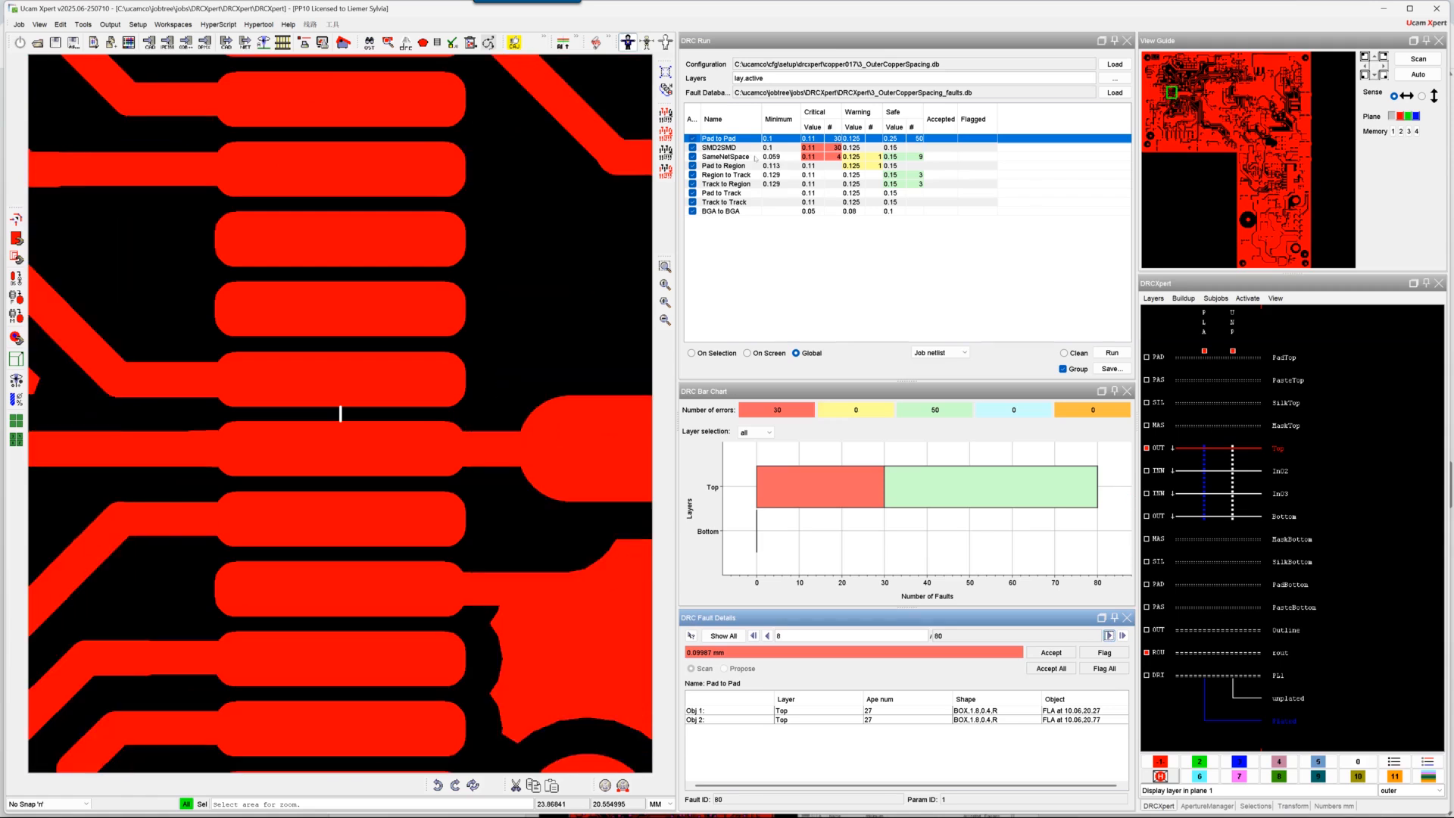
# Step: Show the SMD2SMD check's faults and step through the first several of them
pyautogui.click(725, 148)
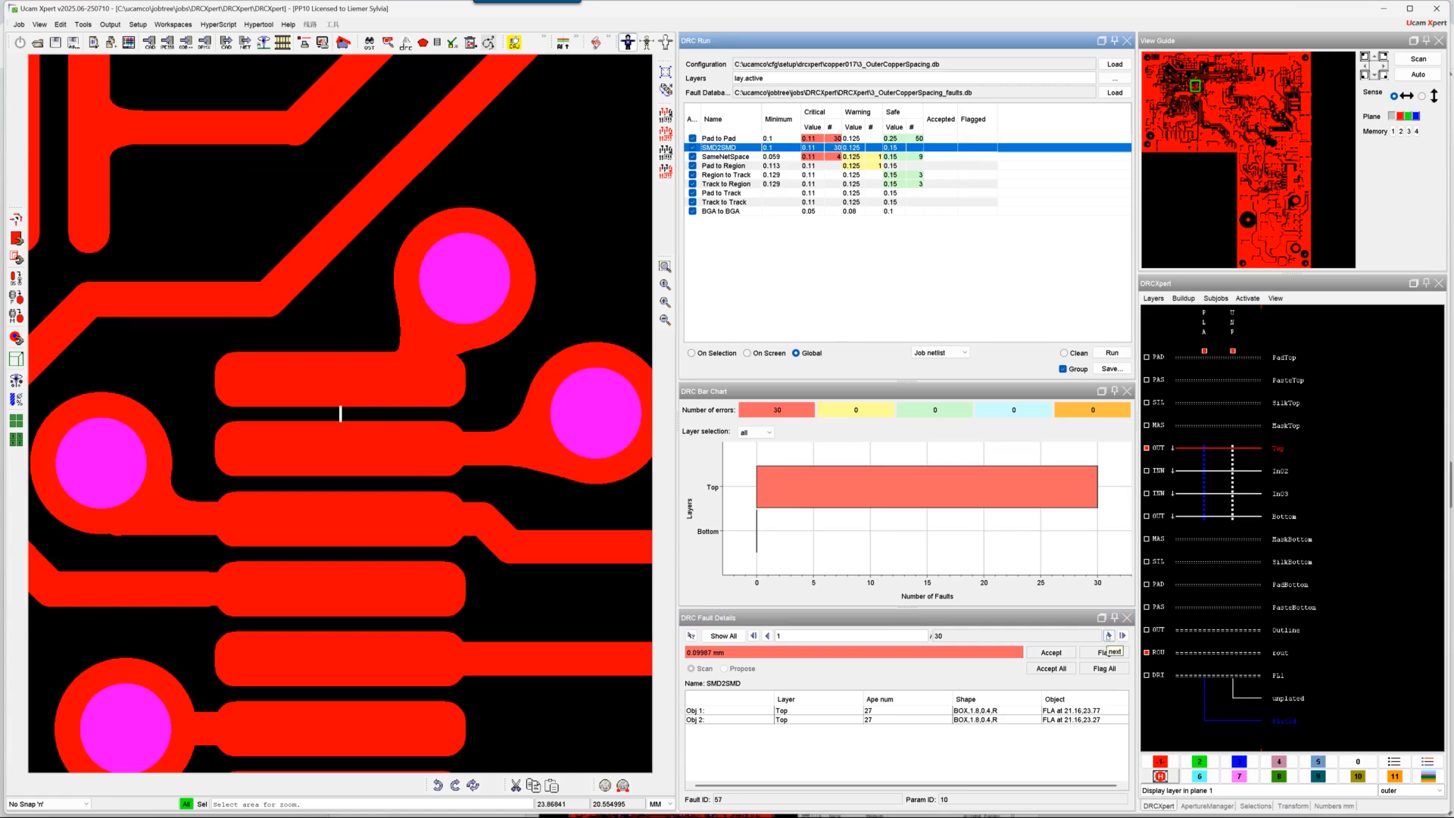
pyautogui.click(1109, 635)
pyautogui.click(1108, 635)
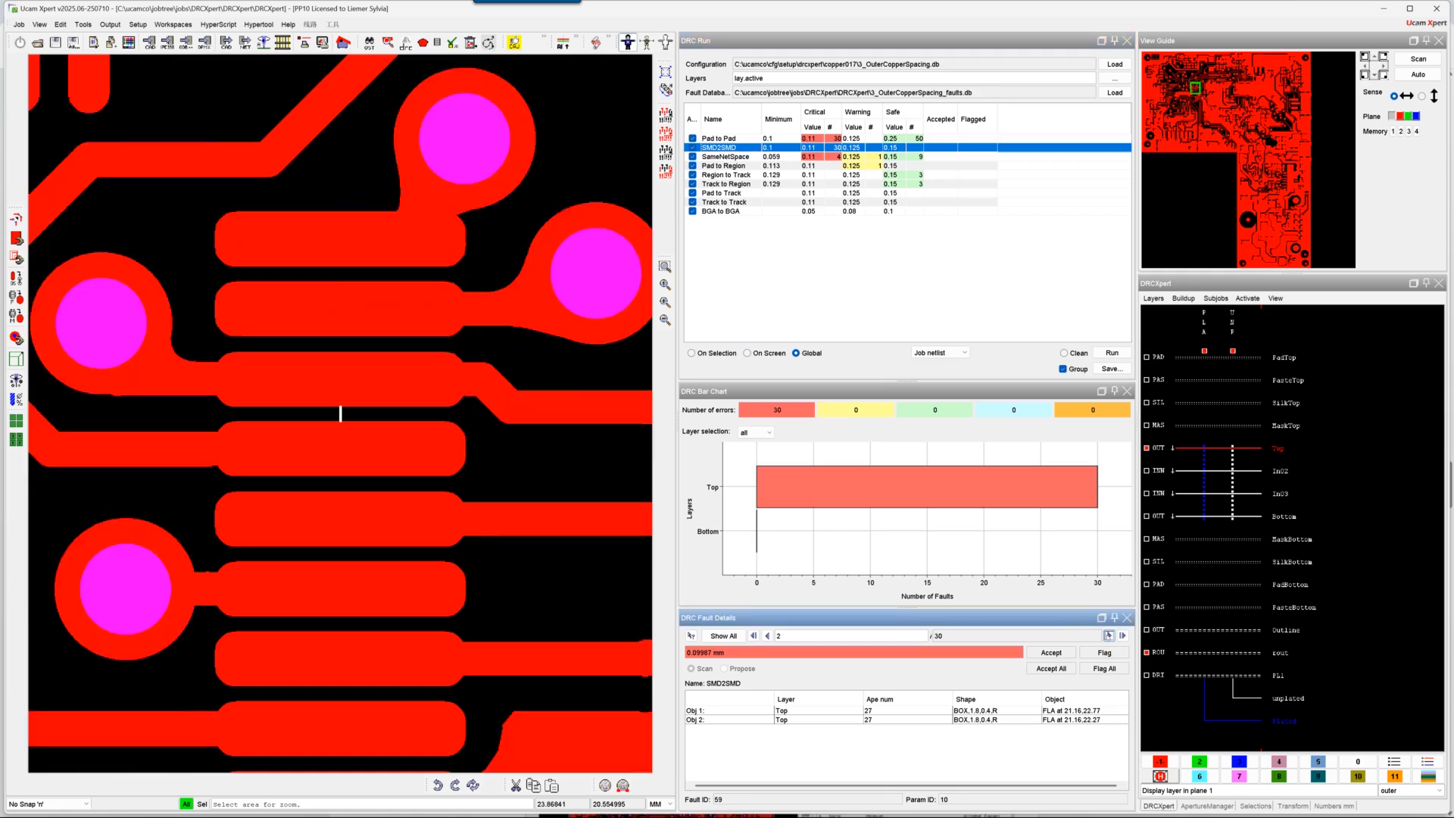
pyautogui.click(1109, 635)
pyautogui.click(1109, 635)
pyautogui.click(1108, 636)
pyautogui.click(1109, 636)
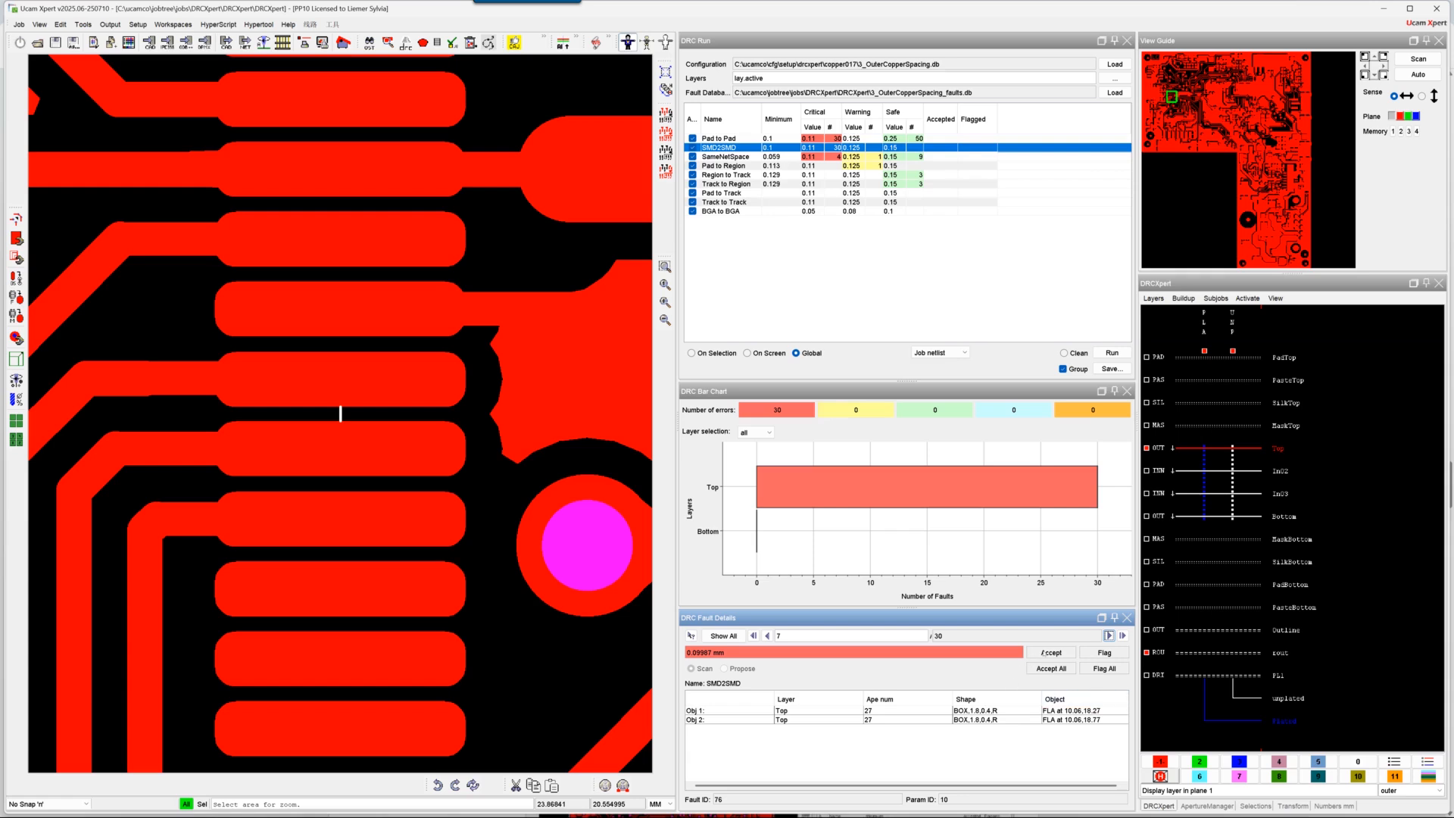
# Step: Accept the SMD2SMD faults one at a time from fault 7 through 11, but flag fault 10 instead
pyautogui.click(1044, 652)
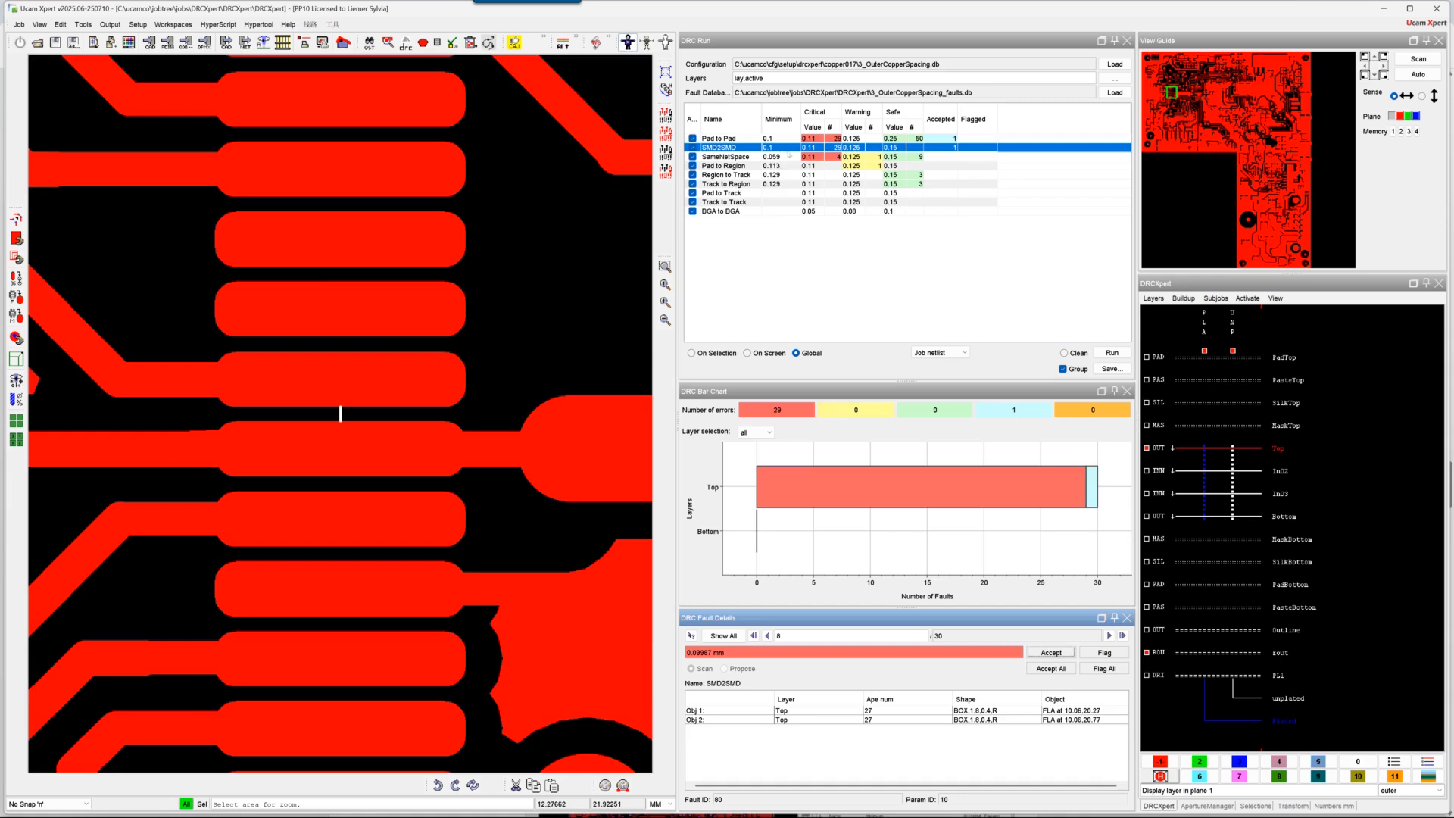
pyautogui.click(1055, 652)
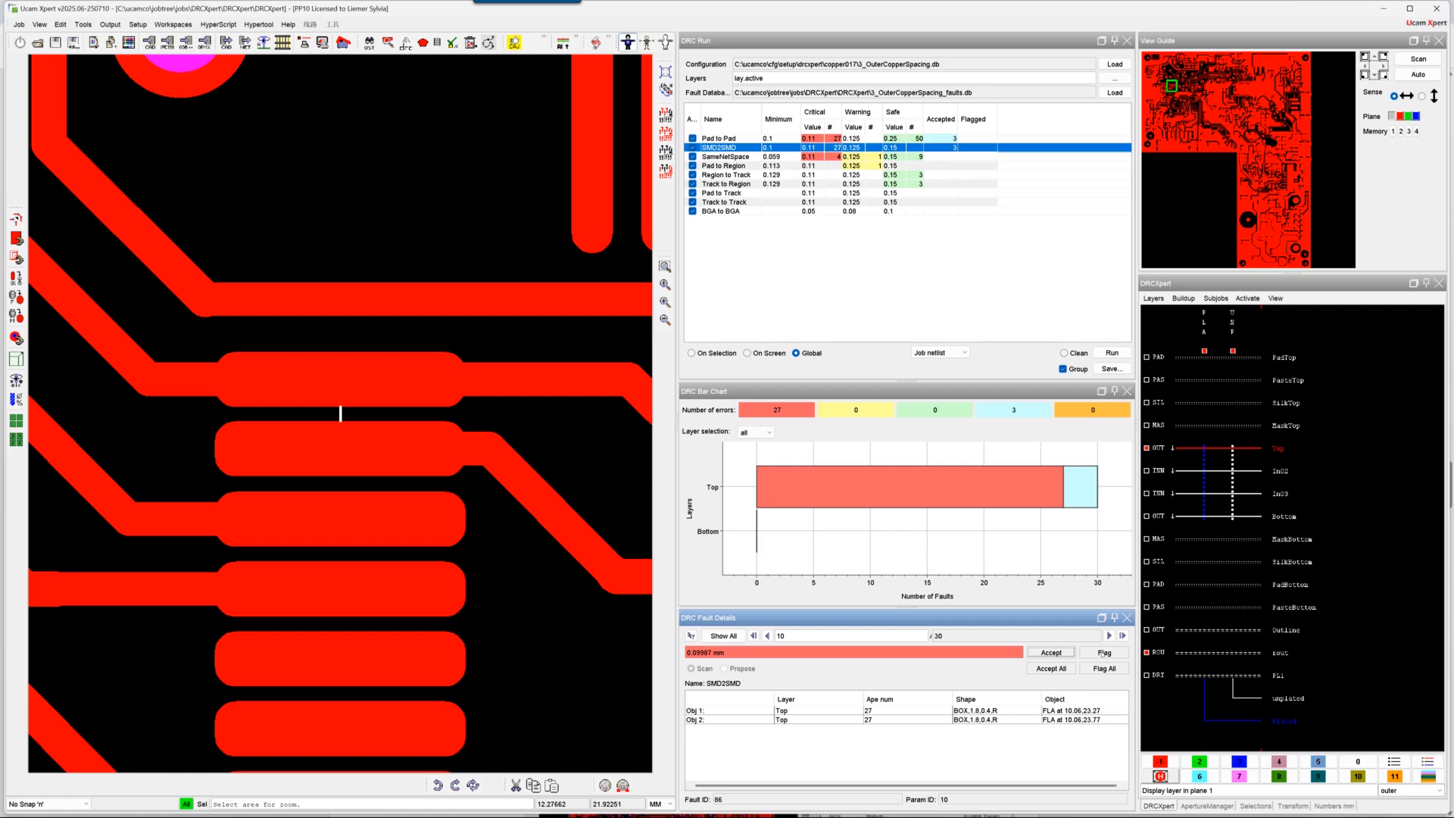
pyautogui.click(1103, 653)
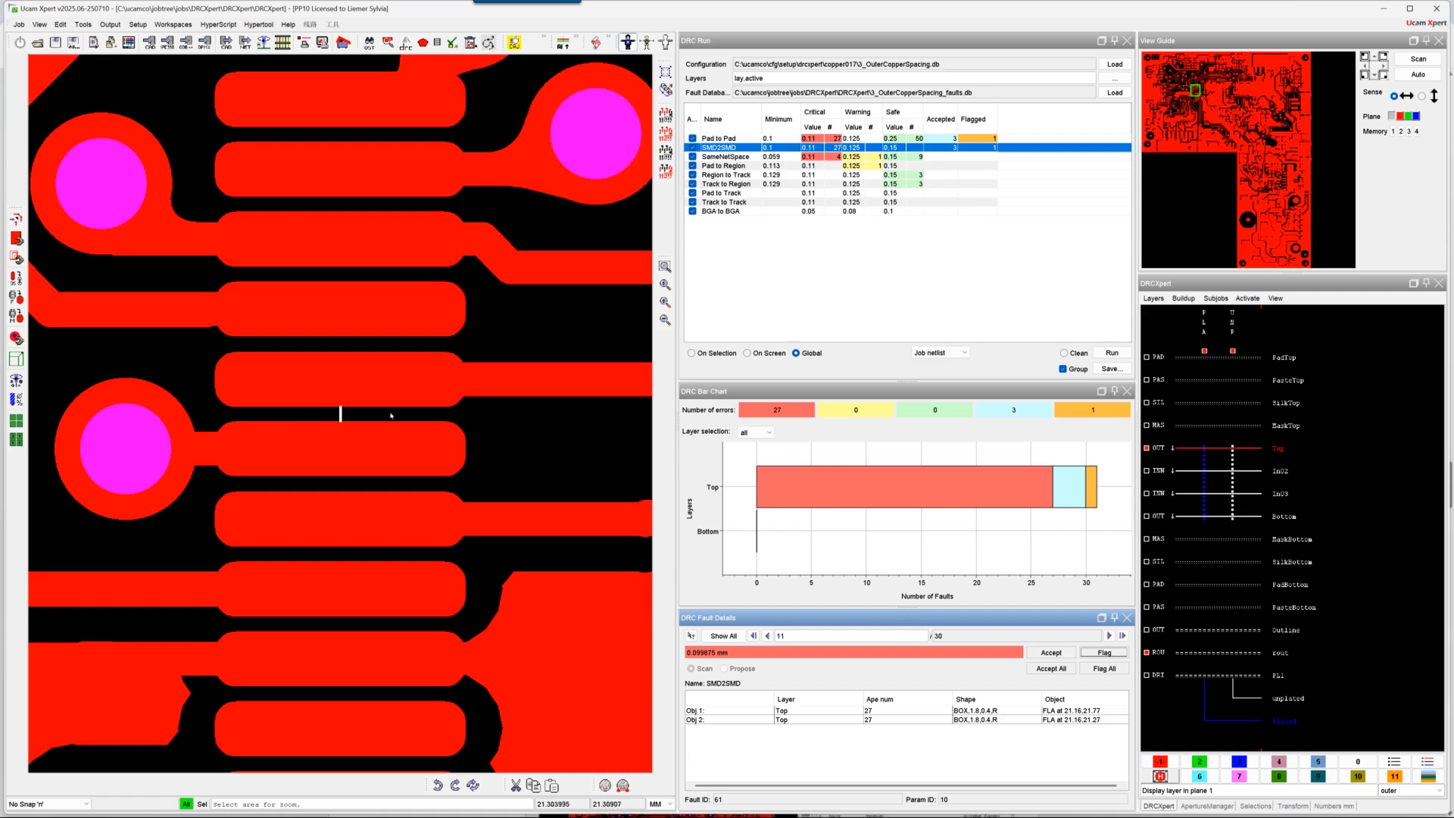
pyautogui.click(1050, 652)
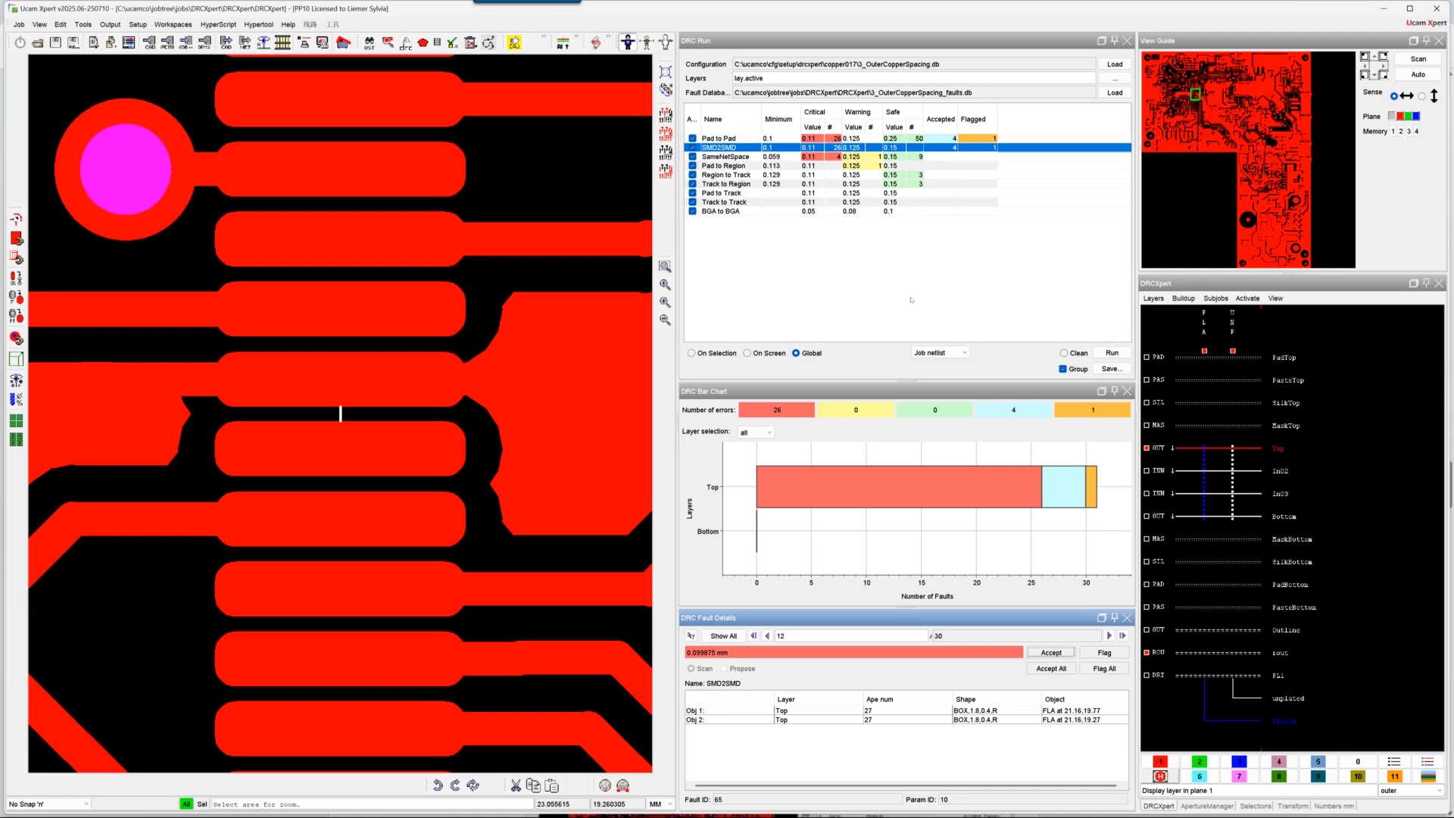
# Step: Switch to the browser release notes and show the Auto Input (AI-Start) section in full screen
pyautogui.hotkey('alt', 'Tab')
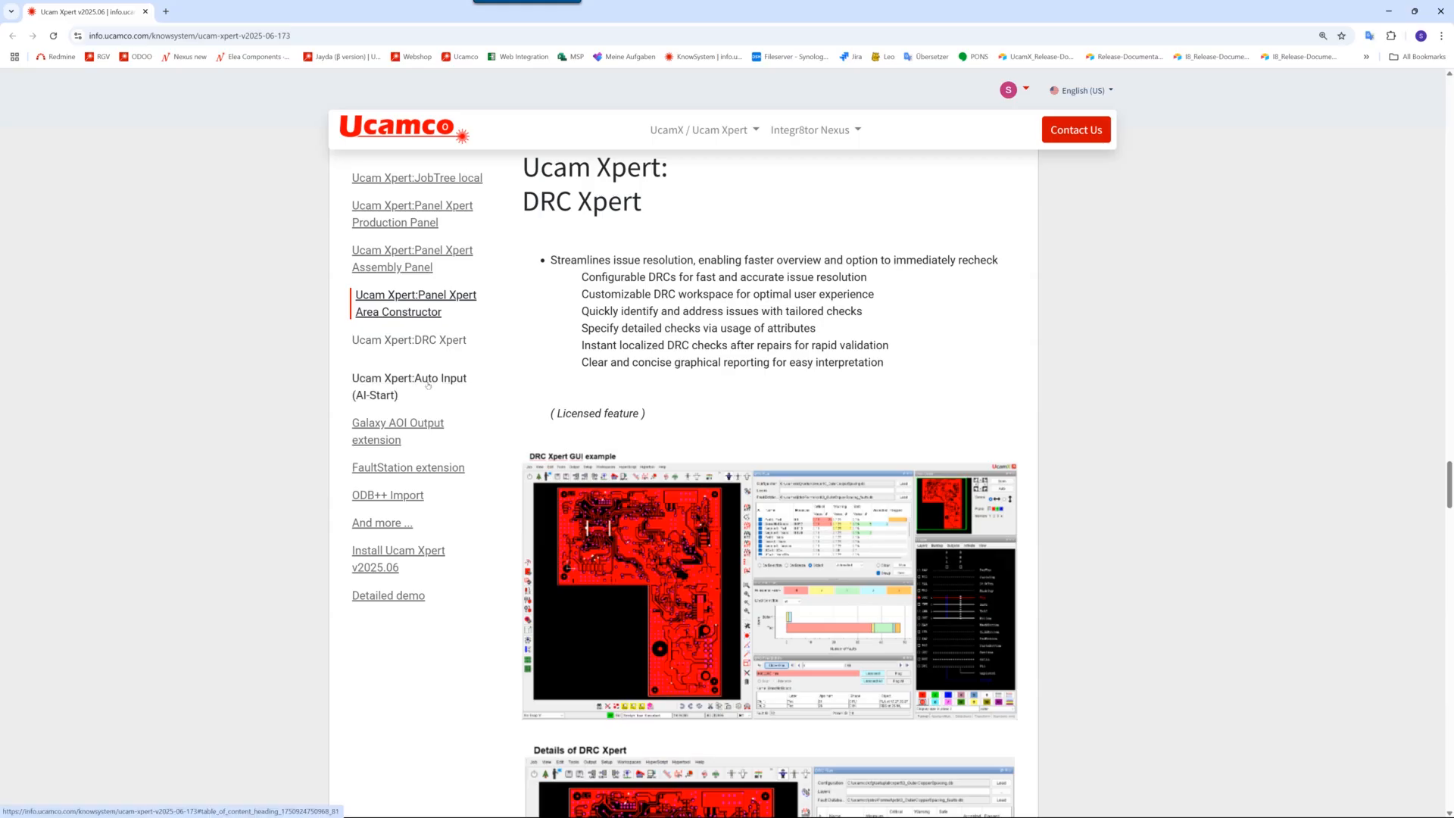
pyautogui.click(434, 380)
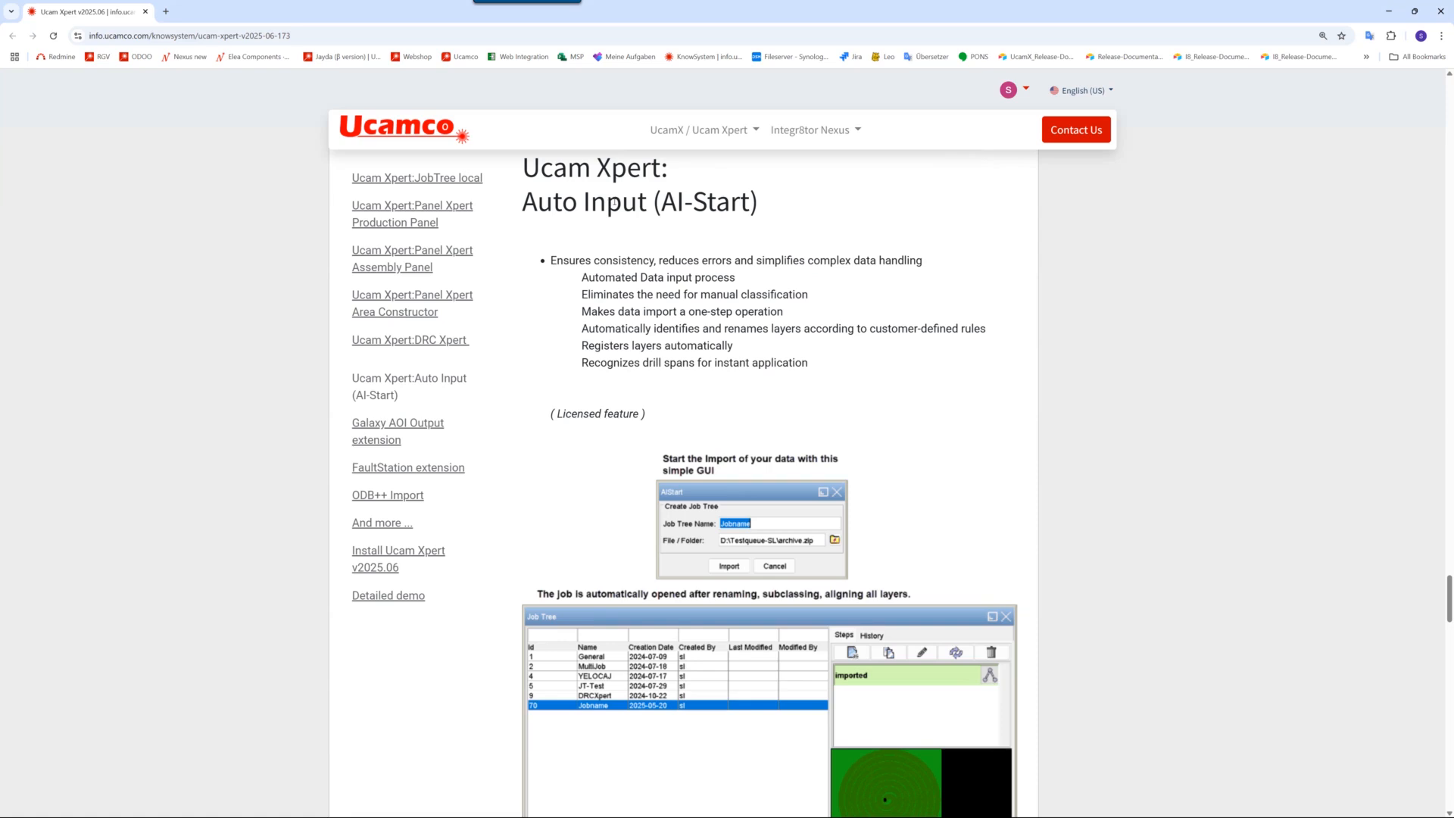
pyautogui.press('F11')
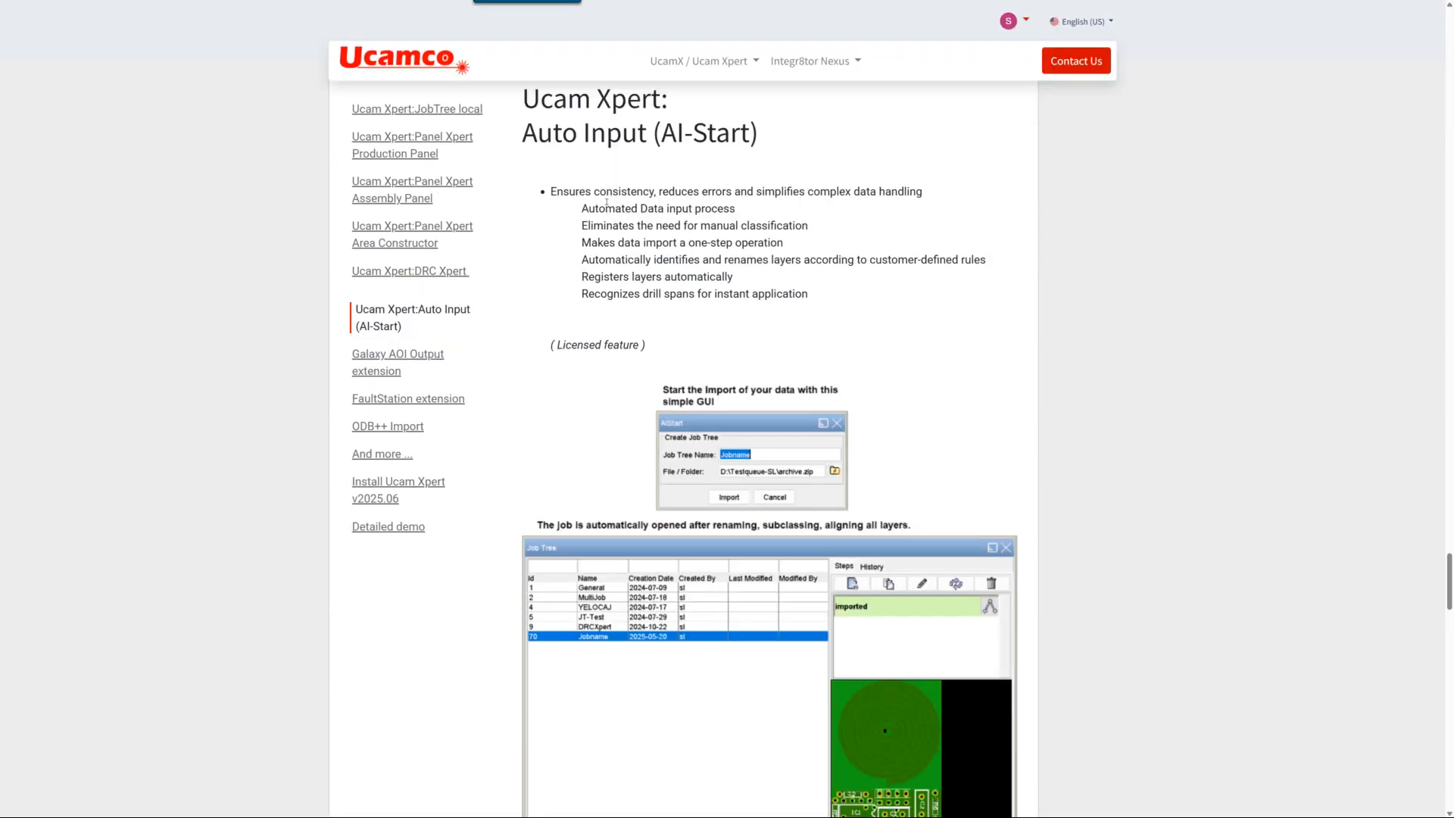
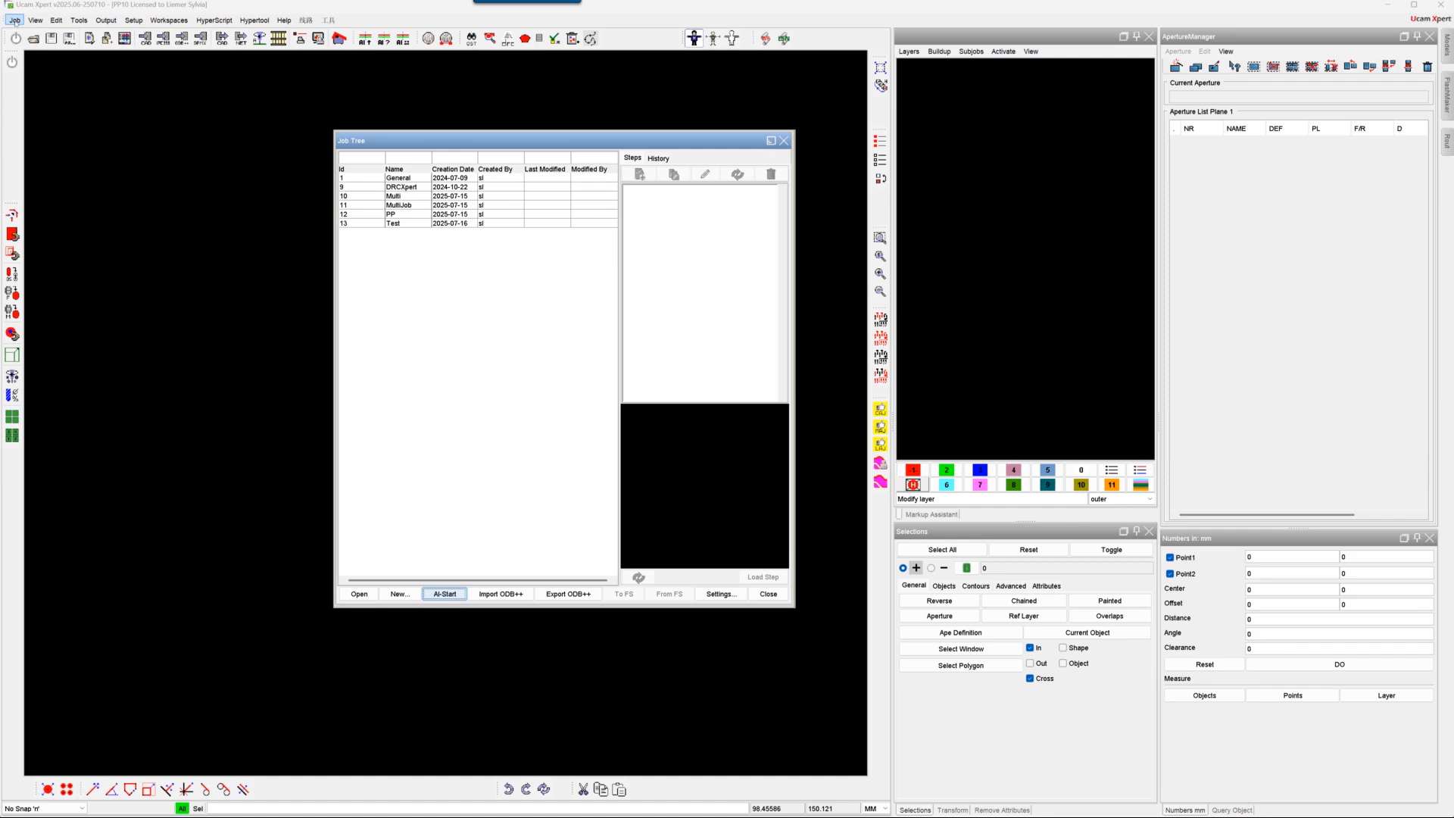
# Step: Start an AI-Start import from the Job Tree and name the new job tree AIStart
pyautogui.click(14, 20)
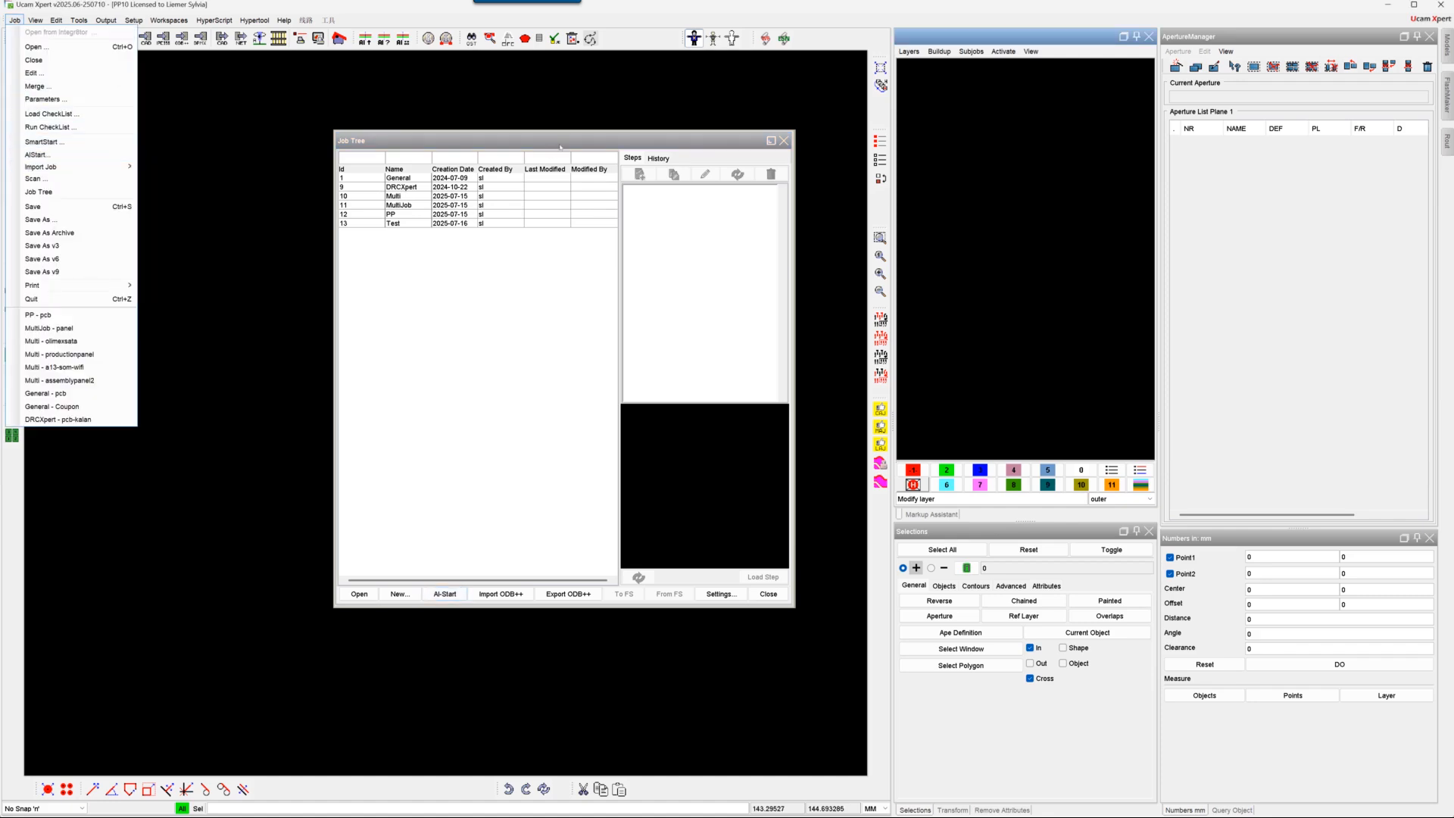
pyautogui.click(560, 142)
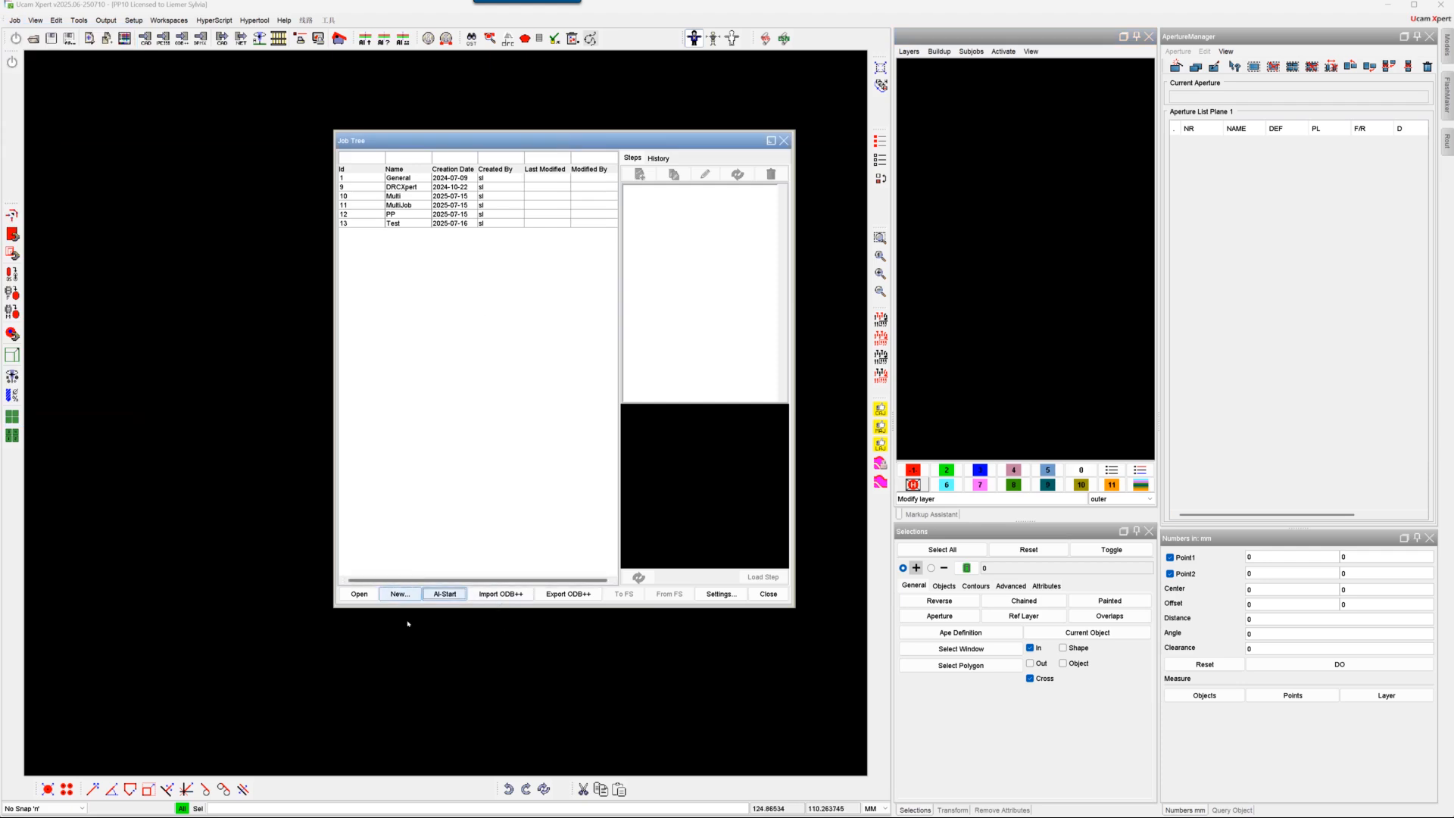
pyautogui.click(444, 594)
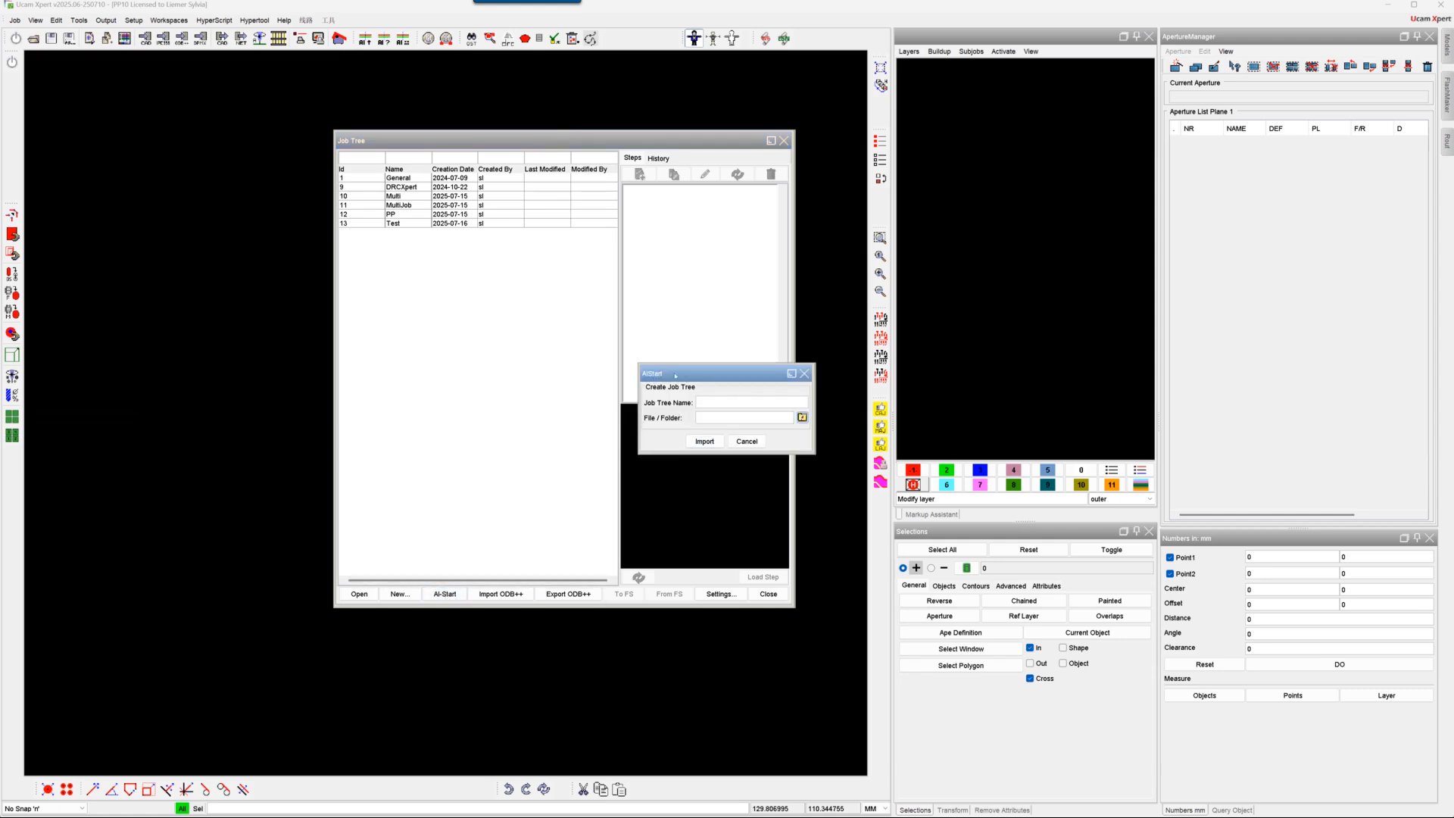
pyautogui.click(719, 402)
pyautogui.write('AIStart')
# Step: Choose Antenna.zip from the 0-AI-Start_jobs folder as the source file and import it
pyautogui.click(800, 420)
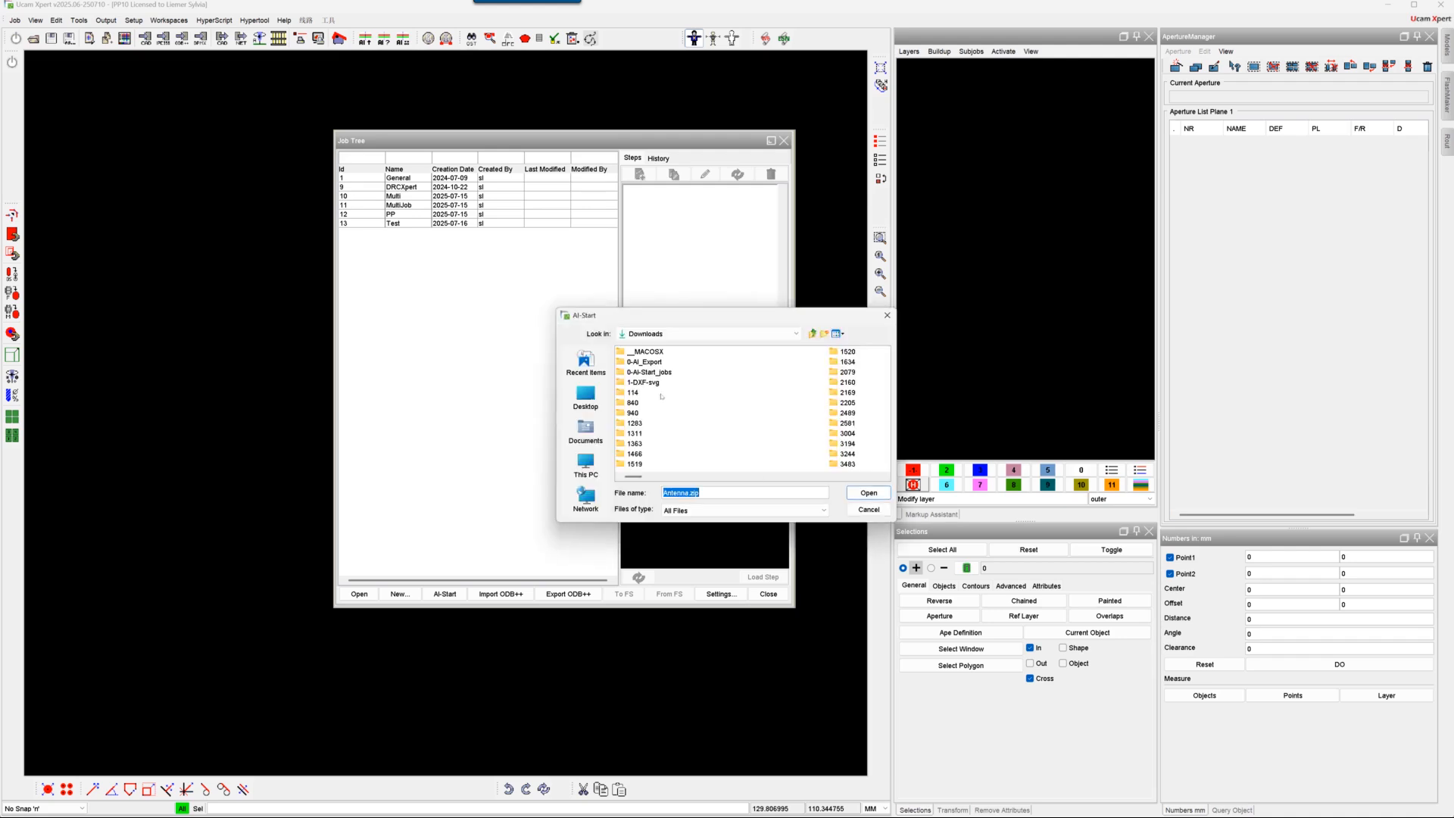
pyautogui.click(670, 372)
pyautogui.doubleClick(671, 372)
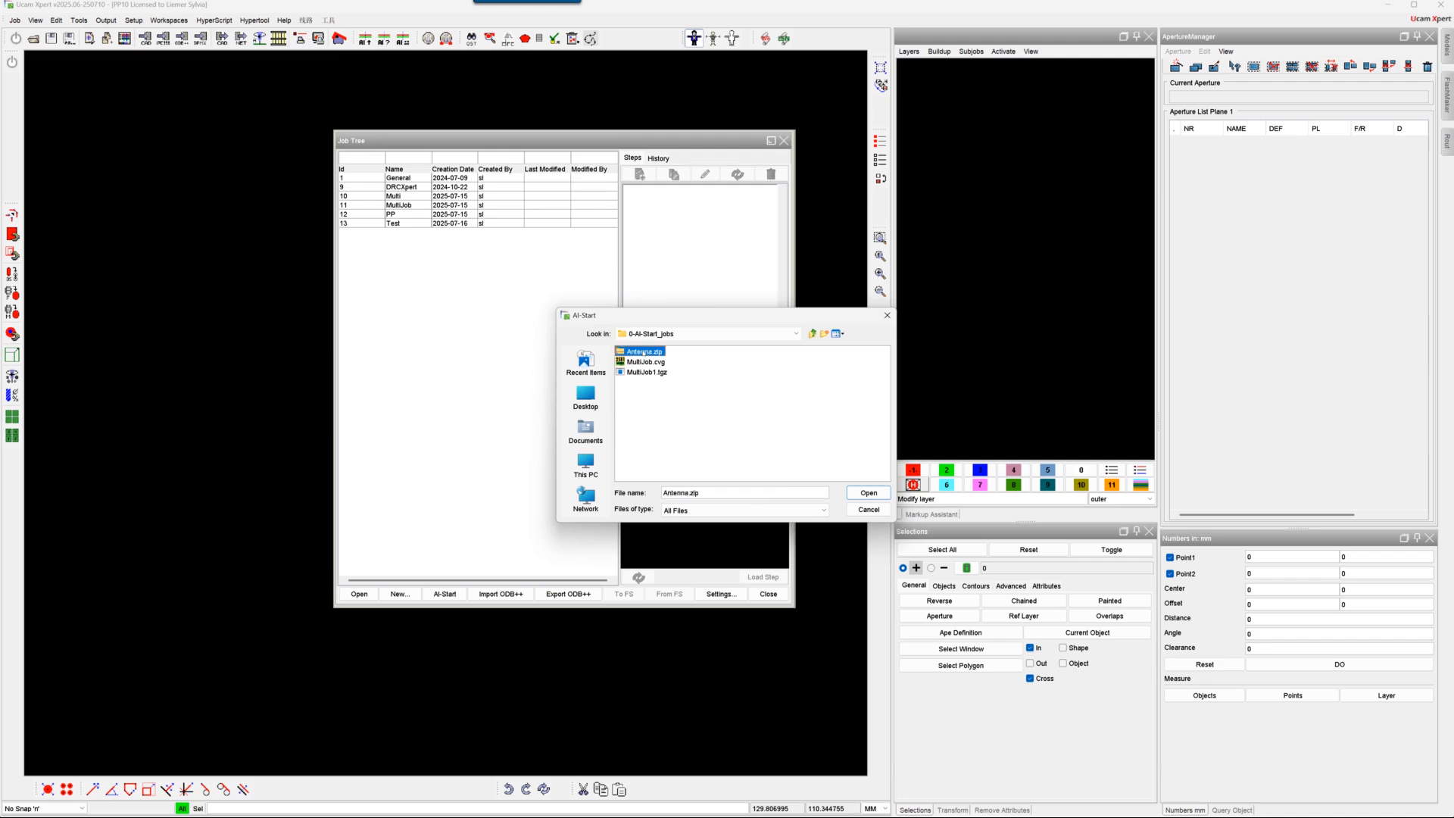
pyautogui.doubleClick(643, 352)
pyautogui.click(704, 442)
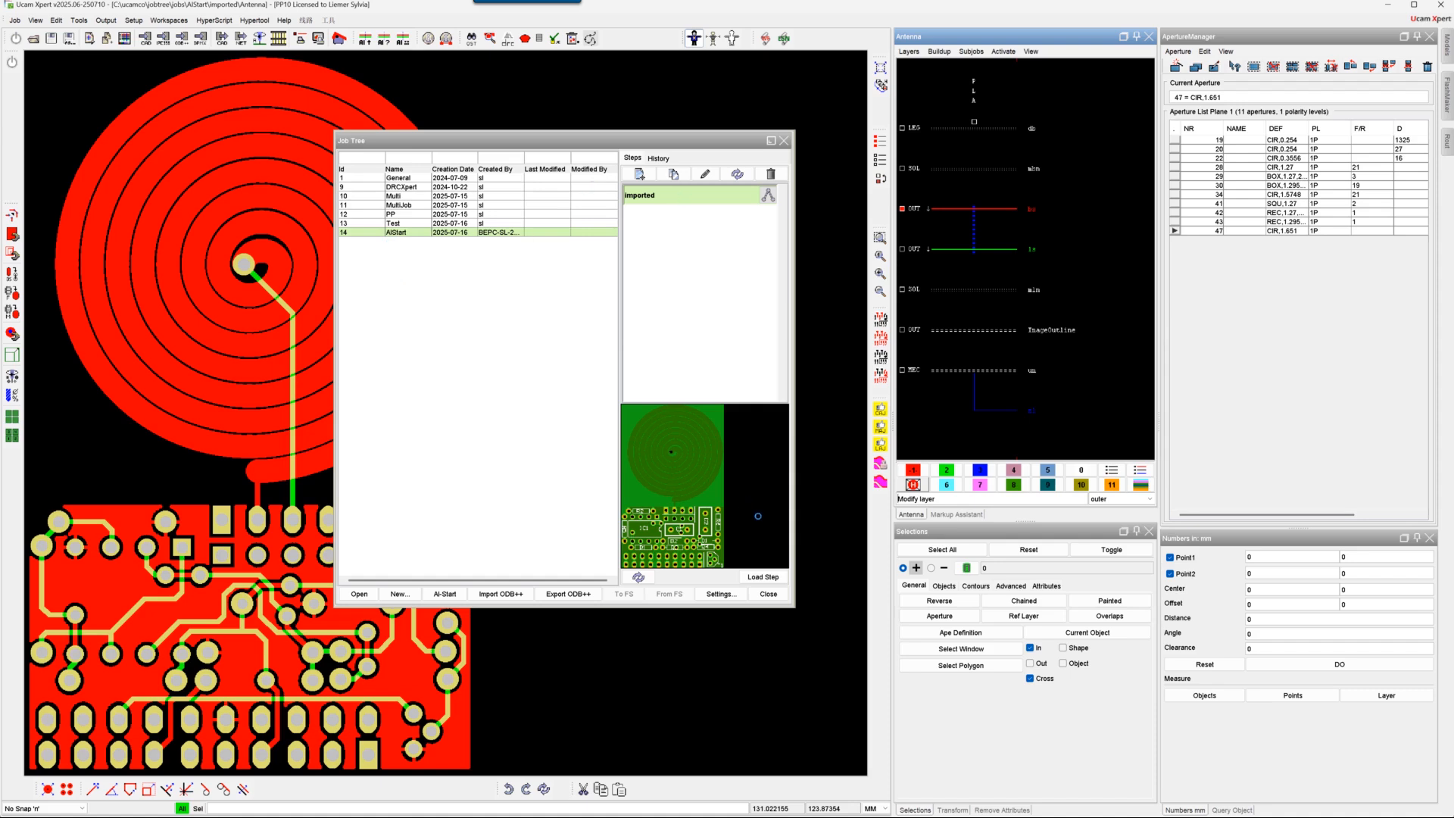
# Step: Close the Job Tree and inspect the red outer layer's name and alias in its layer parameters without changing them
pyautogui.click(778, 595)
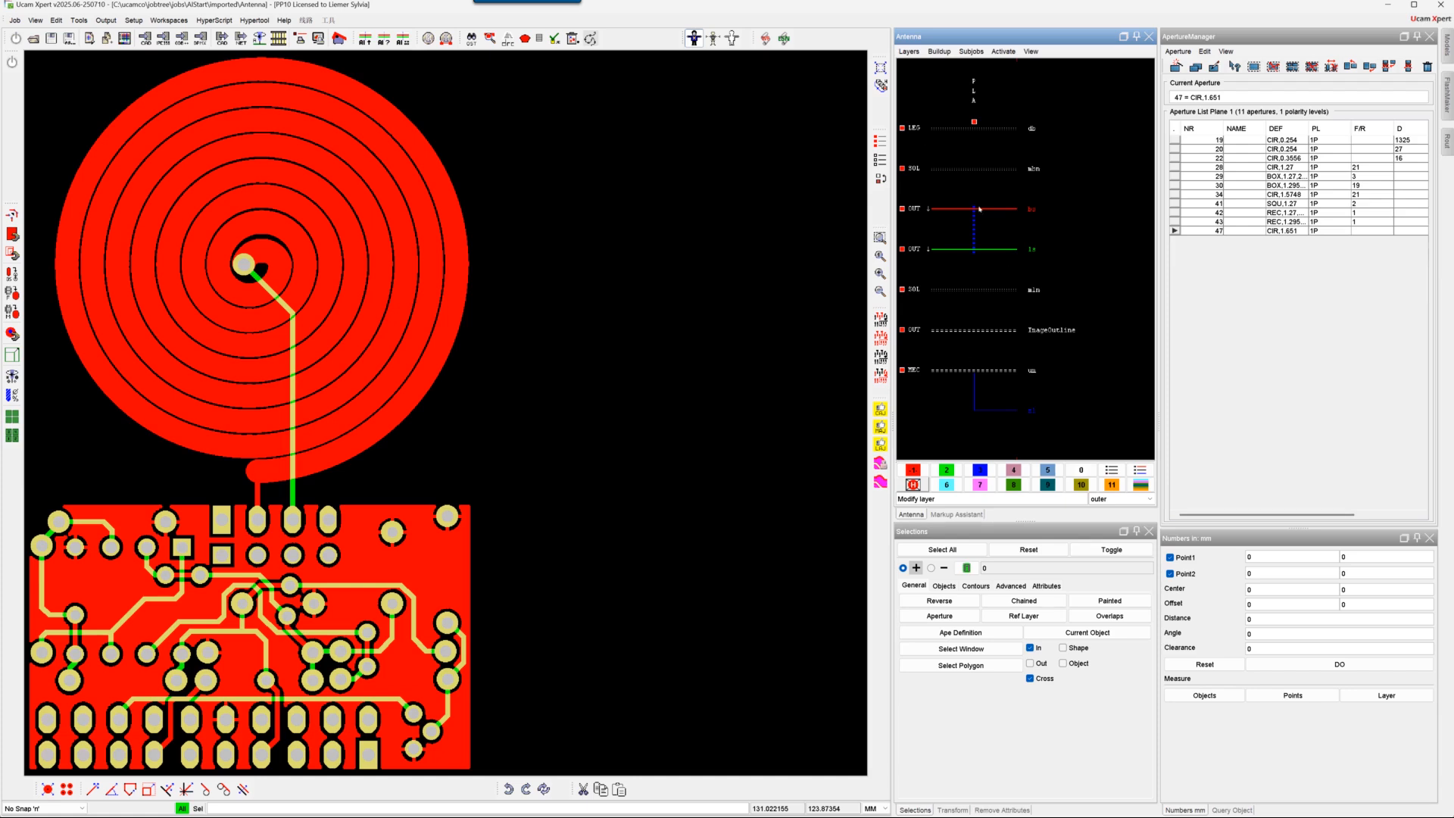
pyautogui.click(911, 52)
pyautogui.click(925, 102)
pyautogui.click(1033, 209)
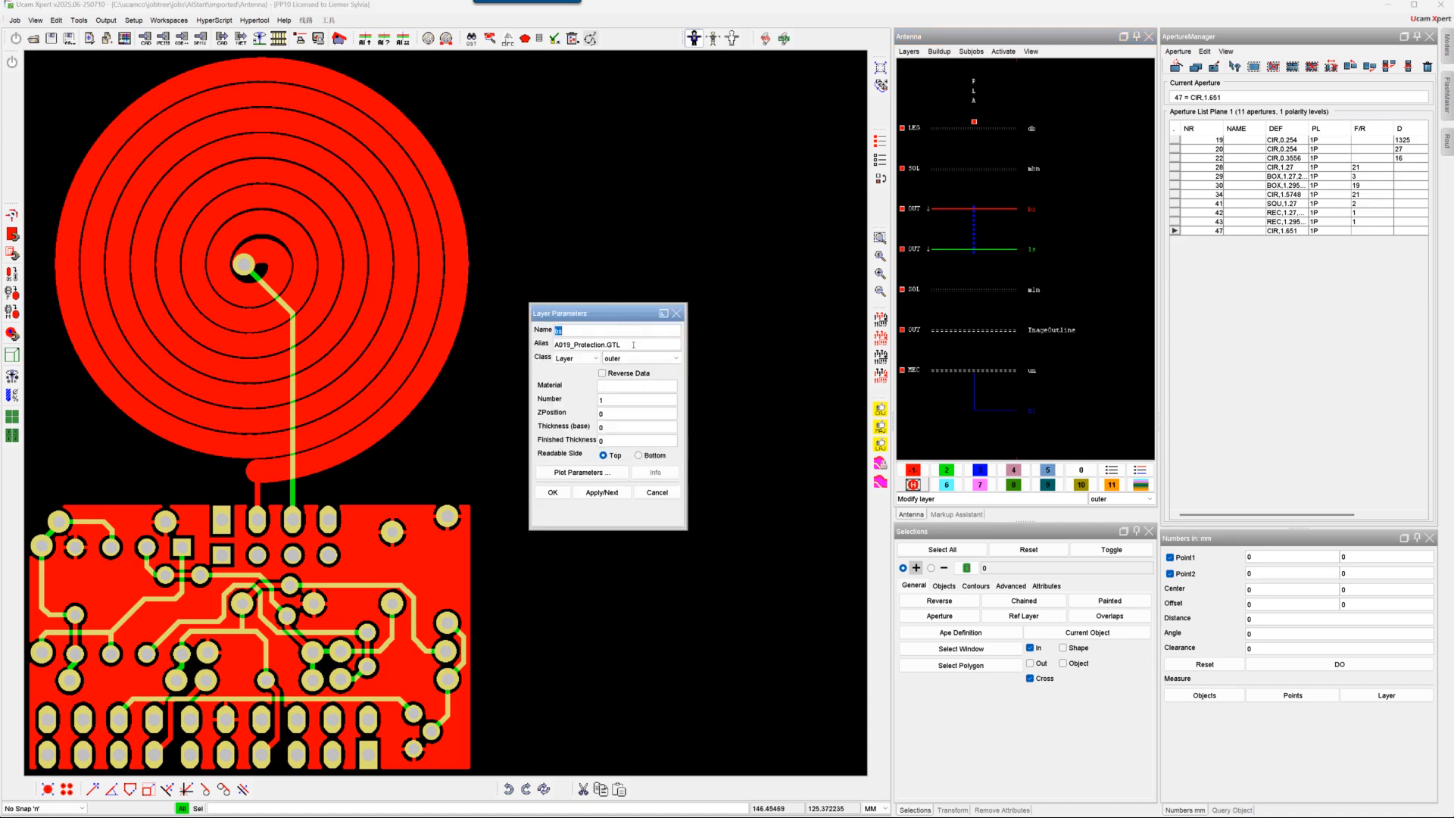
pyautogui.press('Tab')
pyautogui.doubleClick(622, 329)
pyautogui.click(656, 492)
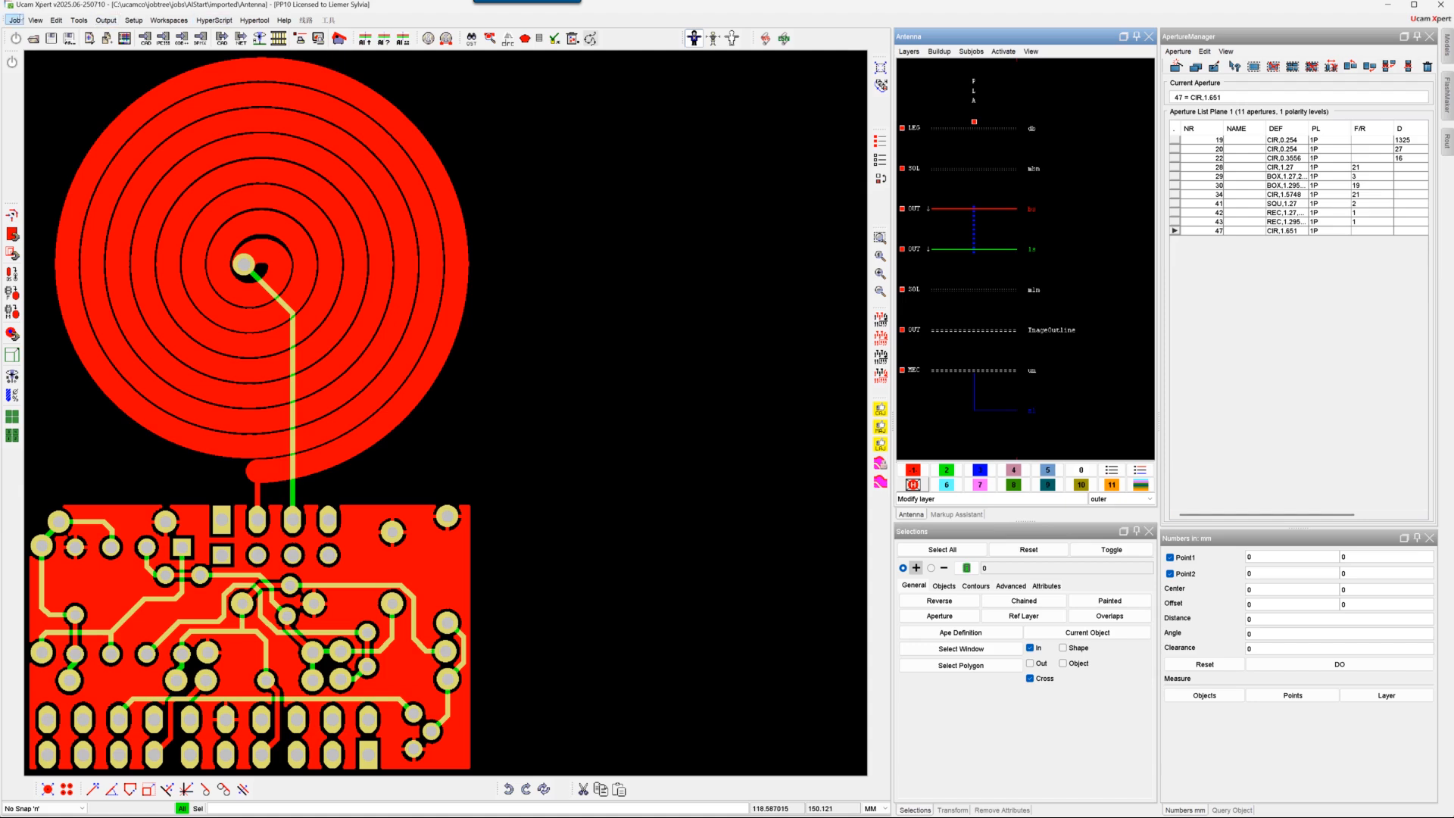
# Step: Display the Messages window as a floating window and read the latest import remarks
pyautogui.click(15, 20)
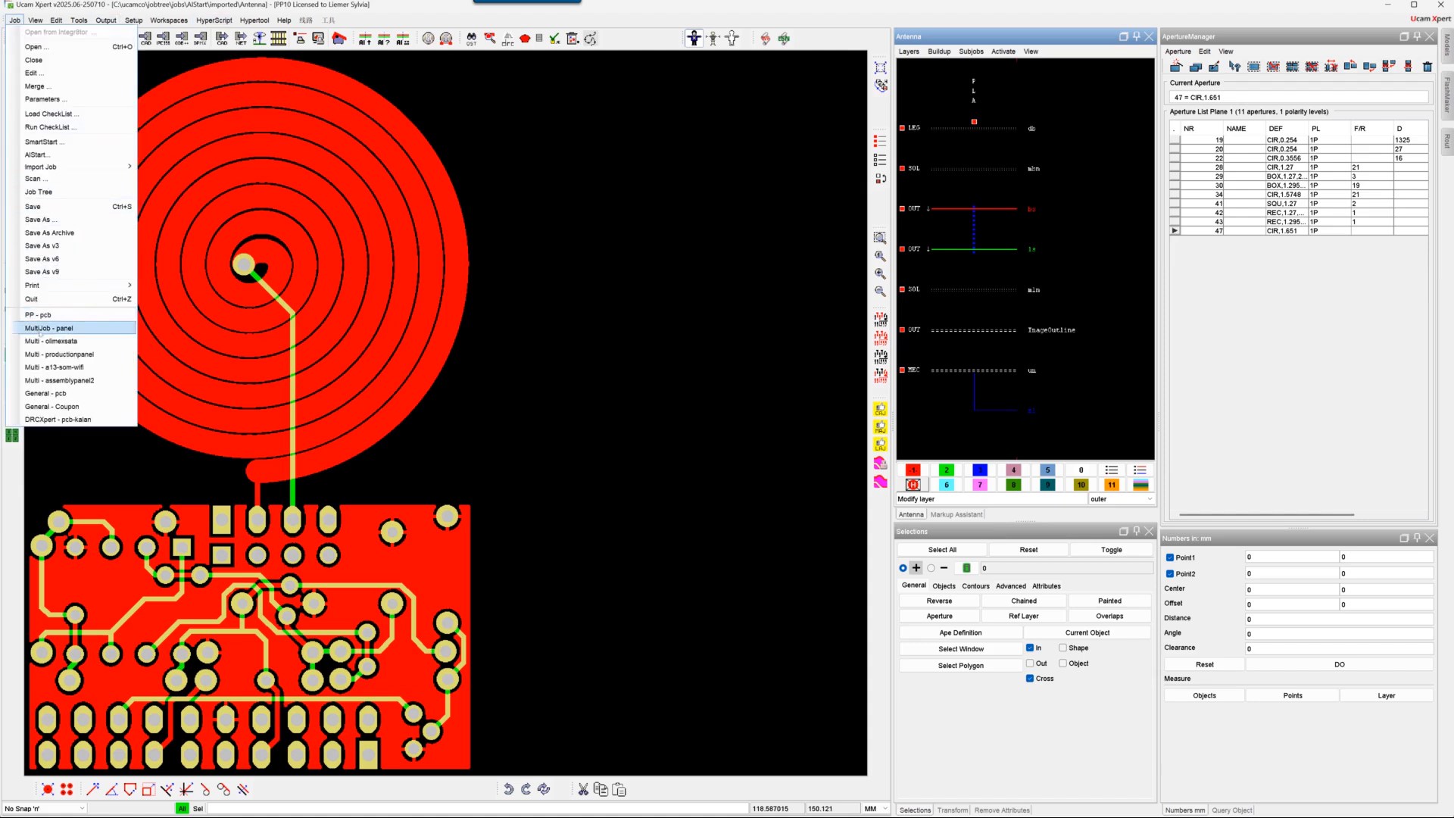
pyautogui.moveTo(35, 21)
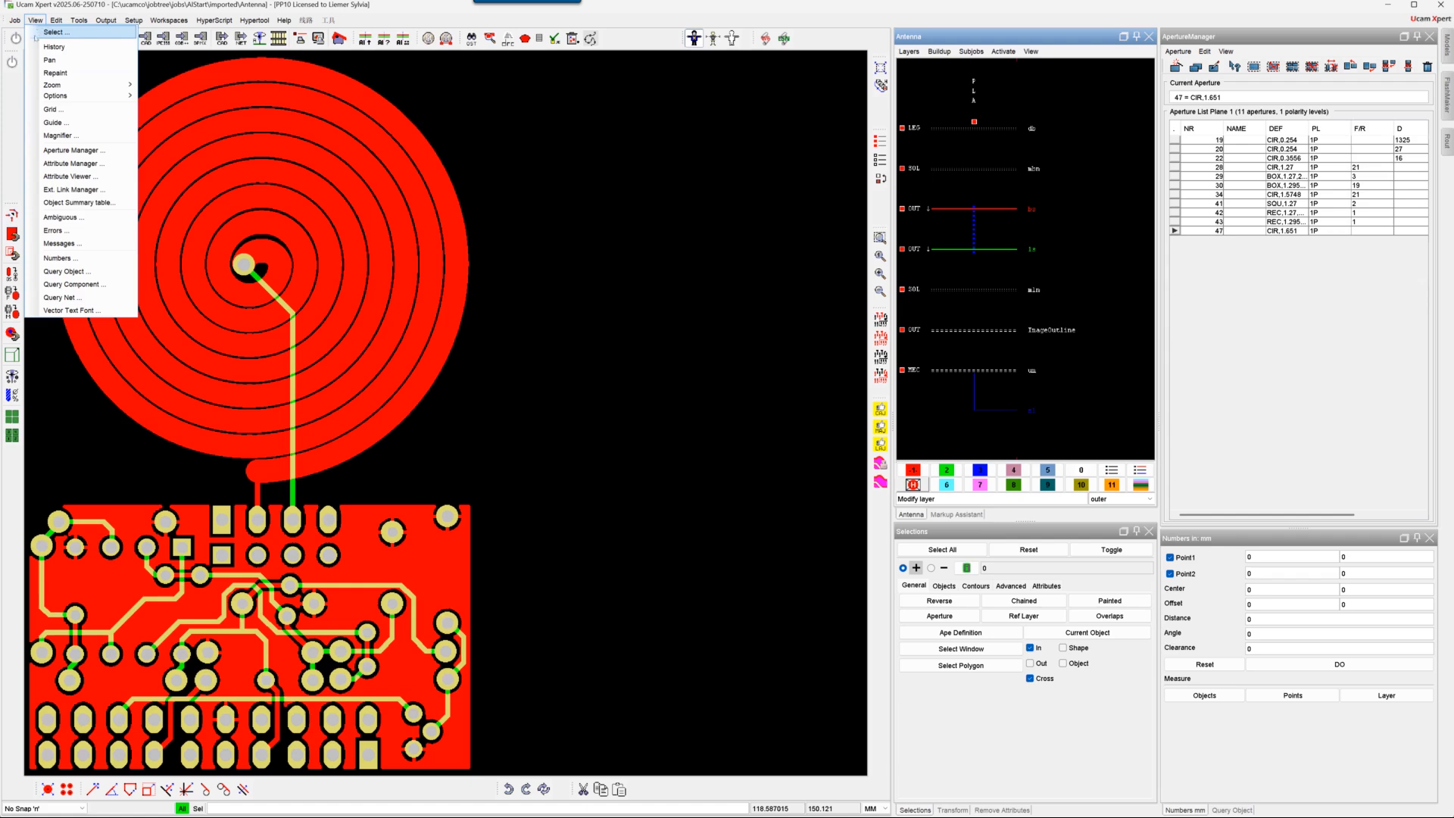
pyautogui.click(60, 244)
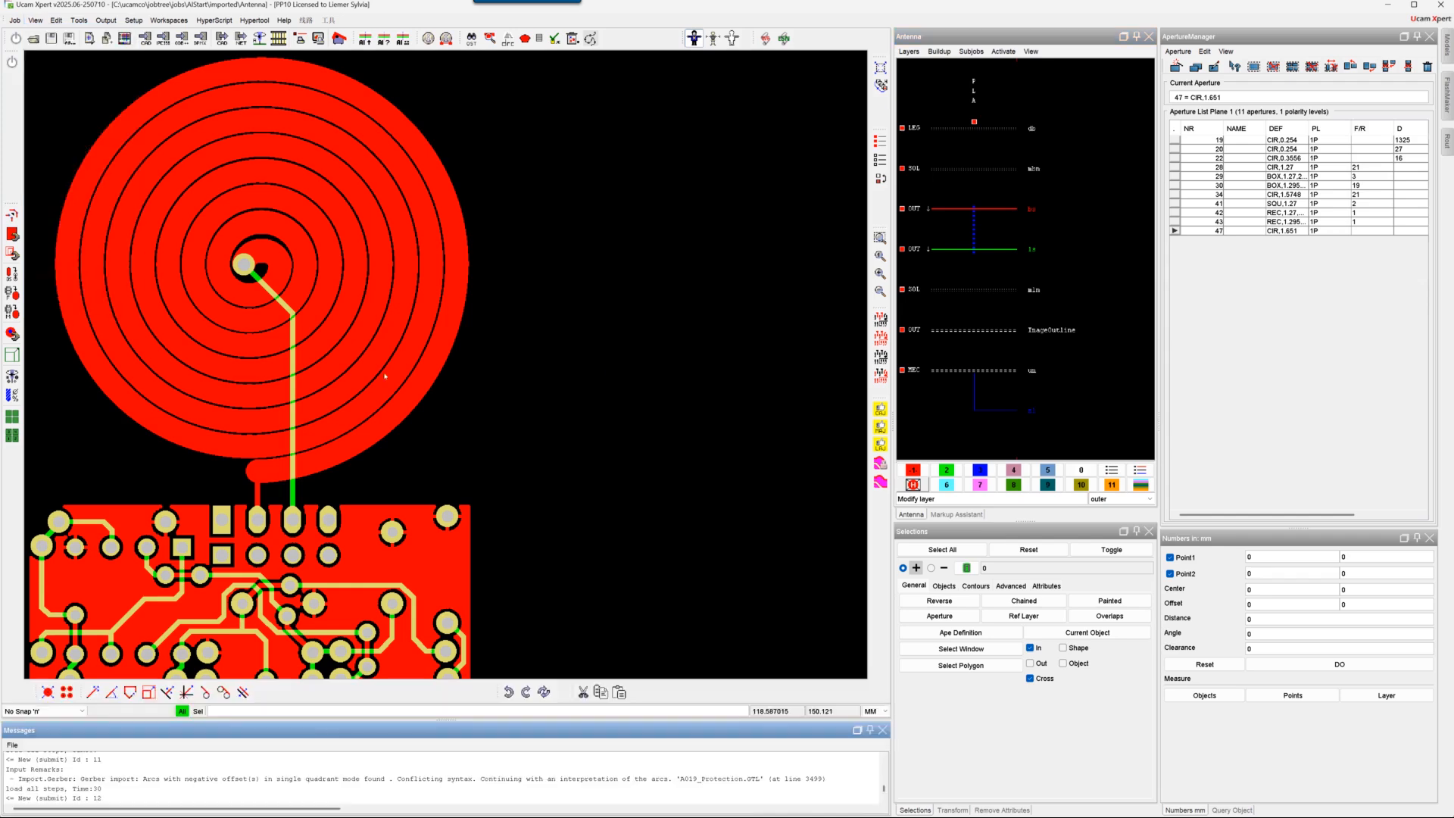
pyautogui.doubleClick(361, 730)
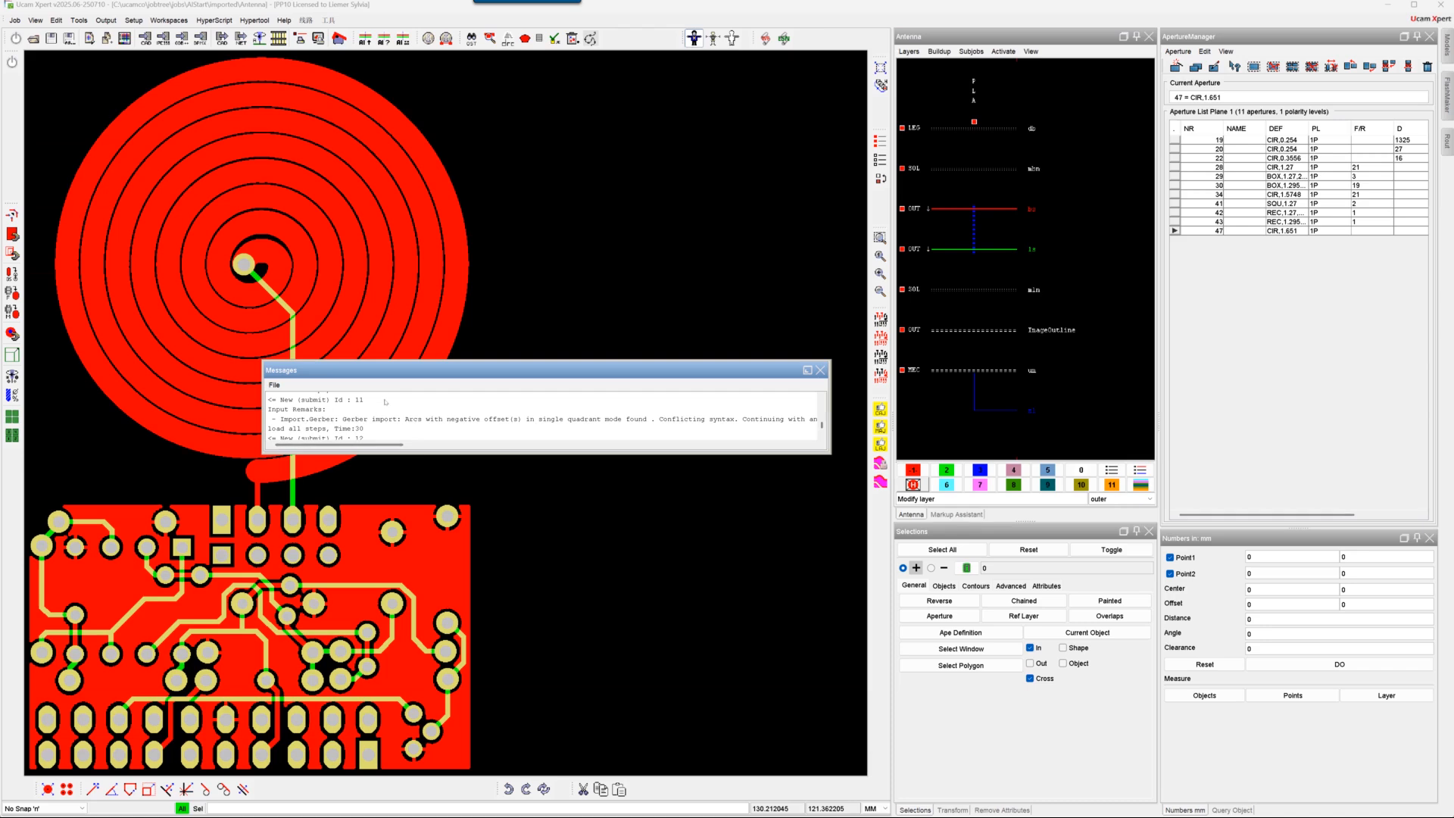
pyautogui.scroll(-1, 385, 402)
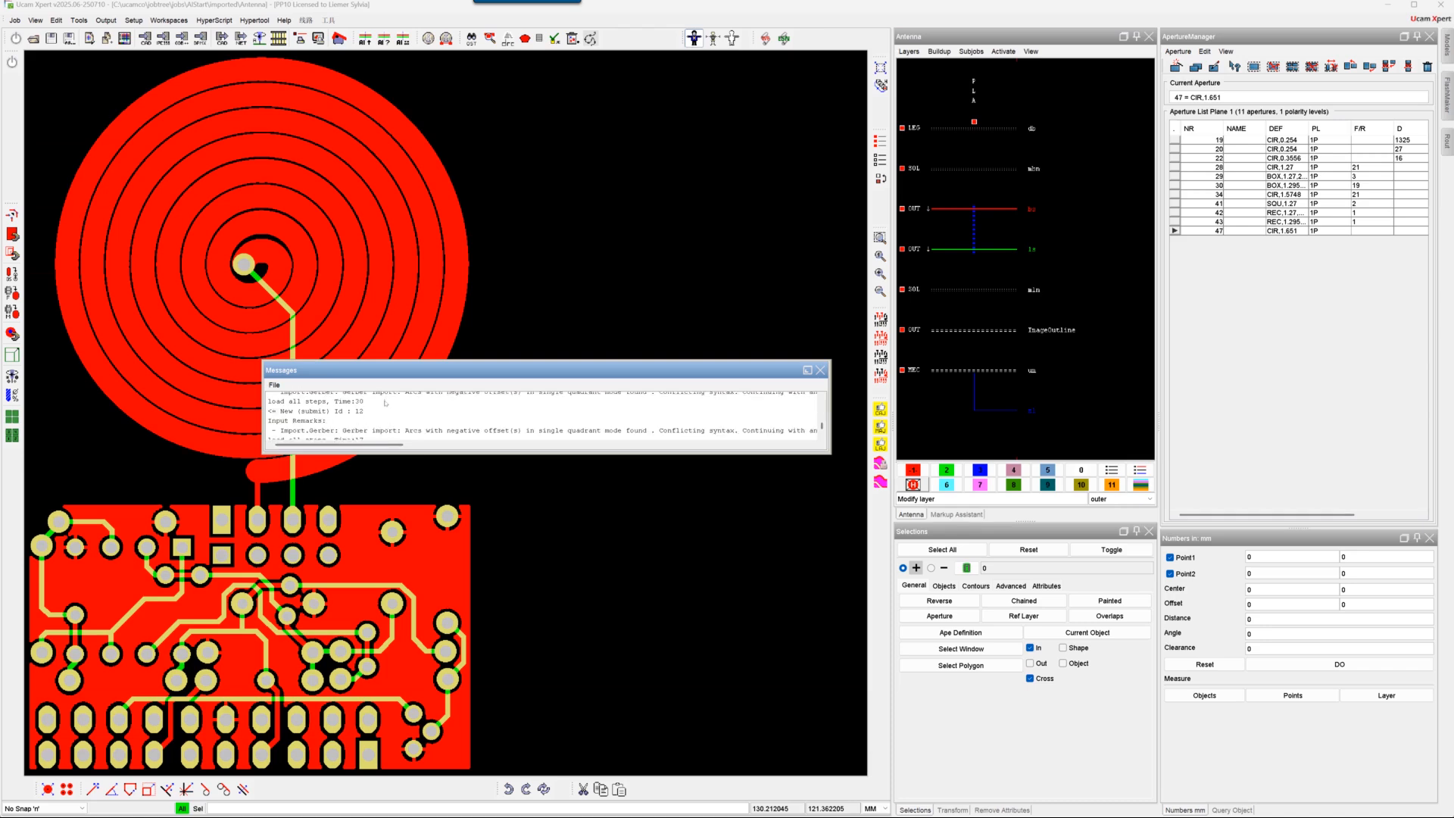
pyautogui.scroll(-1, 386, 405)
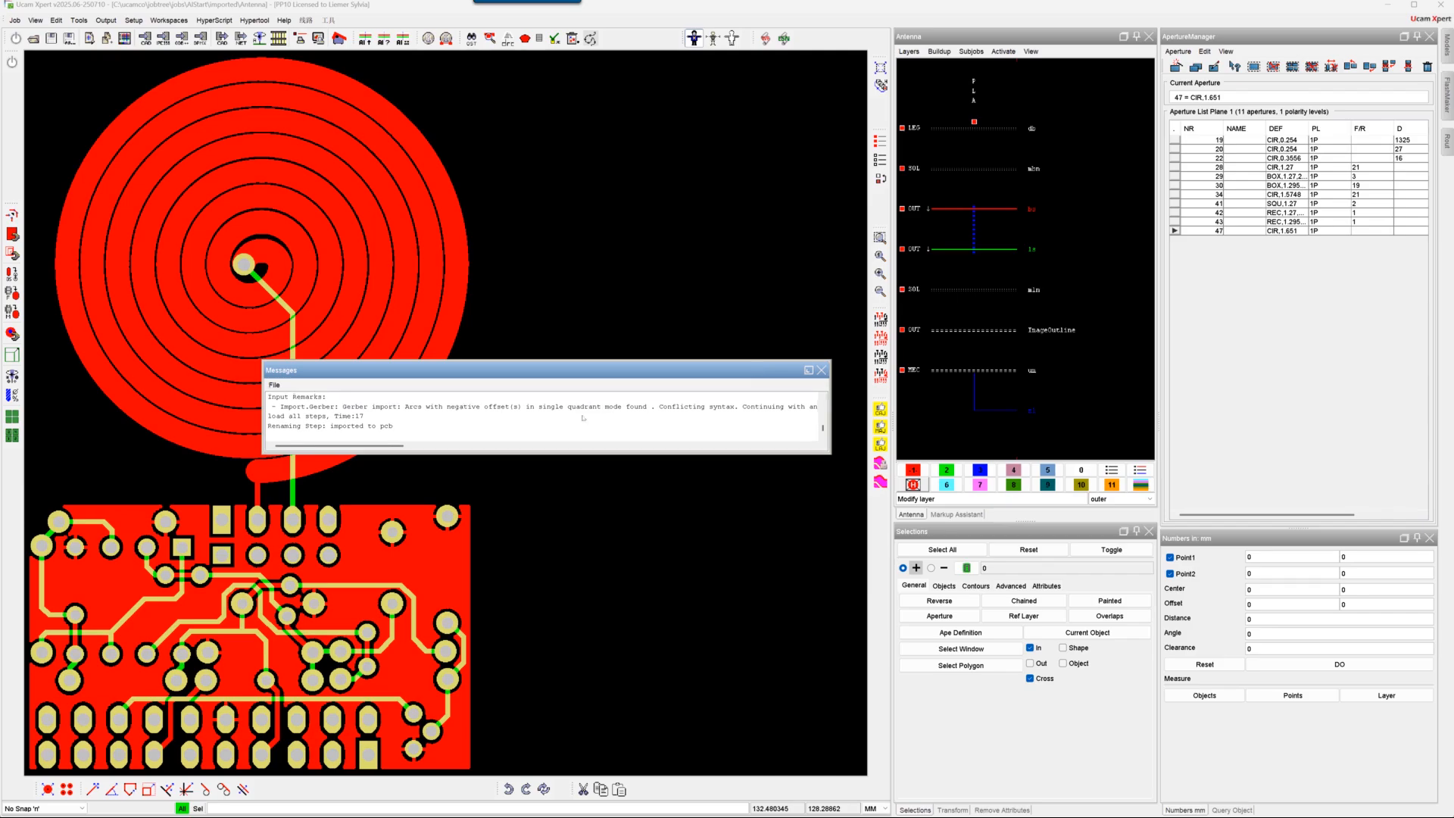
# Step: Switch to the browser release notes and review the sections from Galaxy AOI Output extension through And more
pyautogui.hotkey('alt', 'Tab')
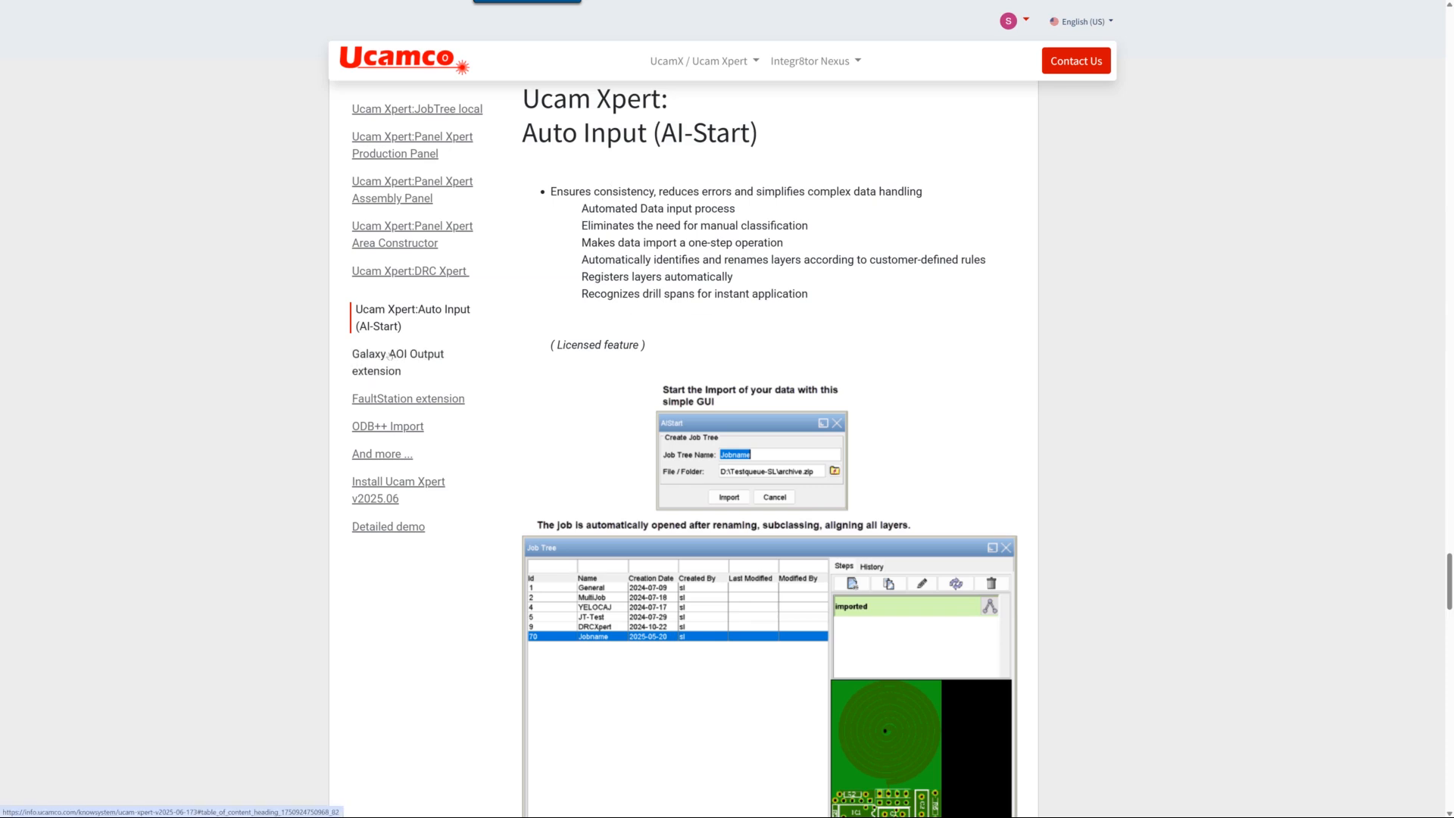
pyautogui.click(390, 356)
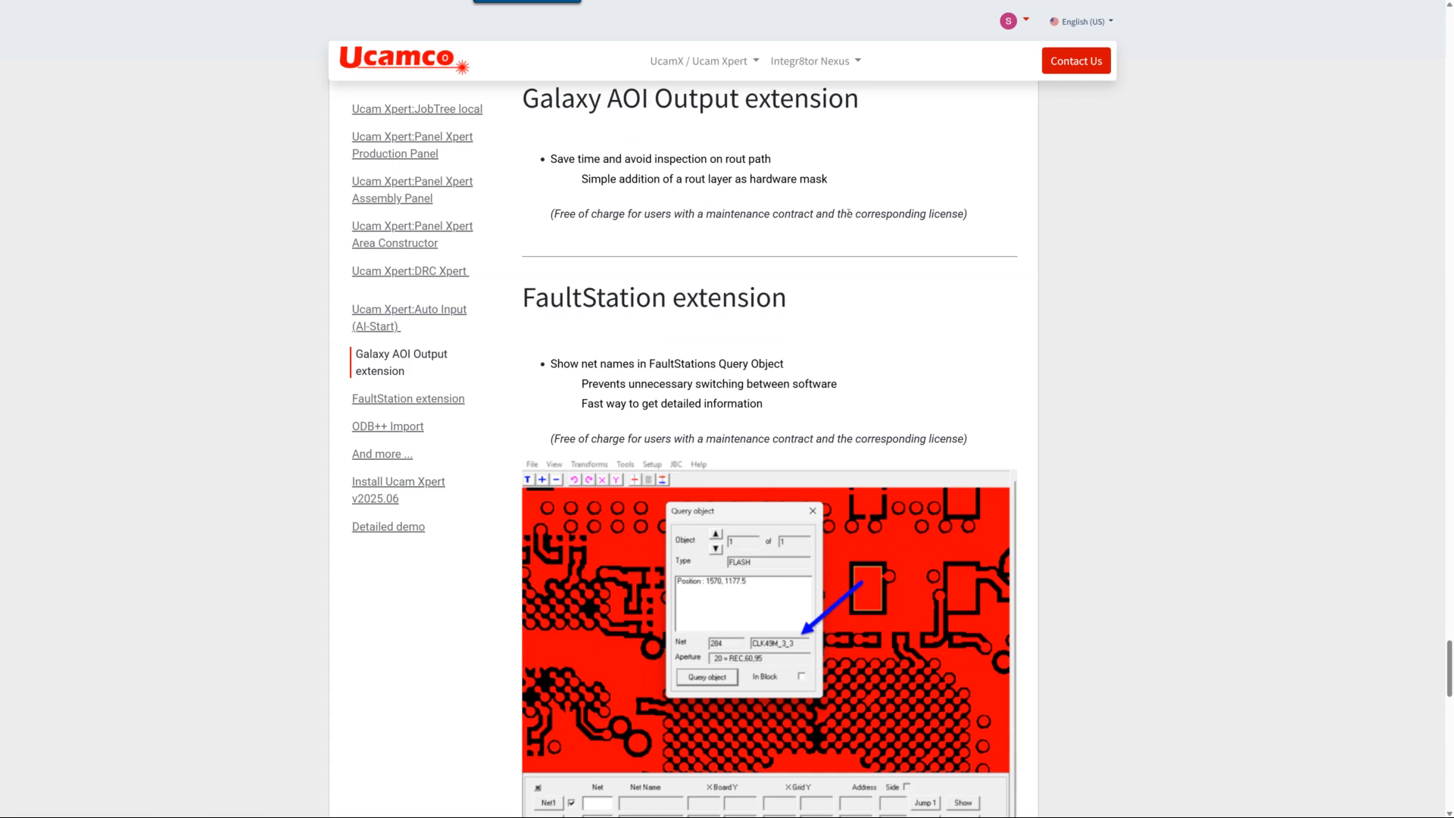
pyautogui.press('Escape')
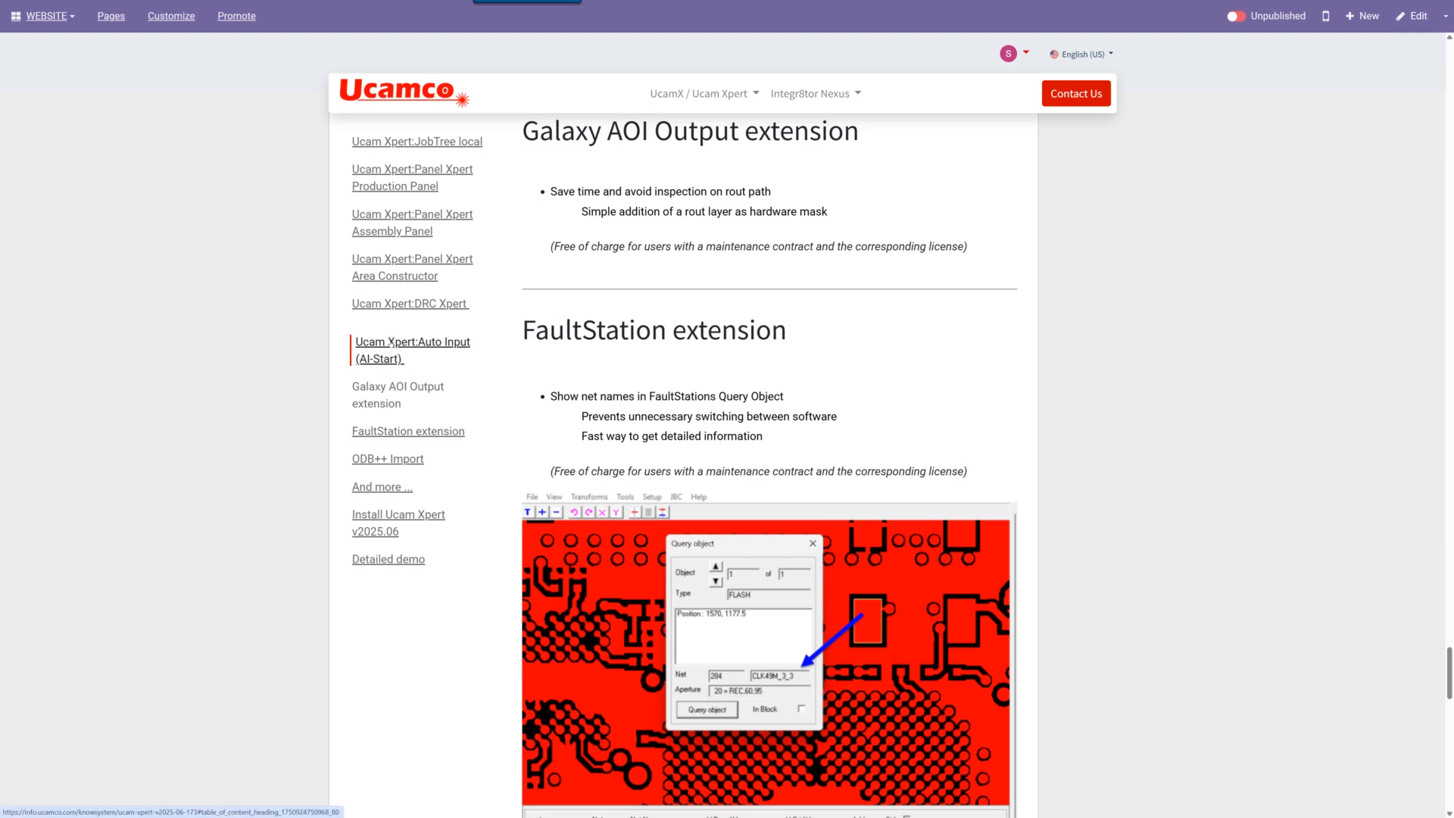
pyautogui.click(408, 431)
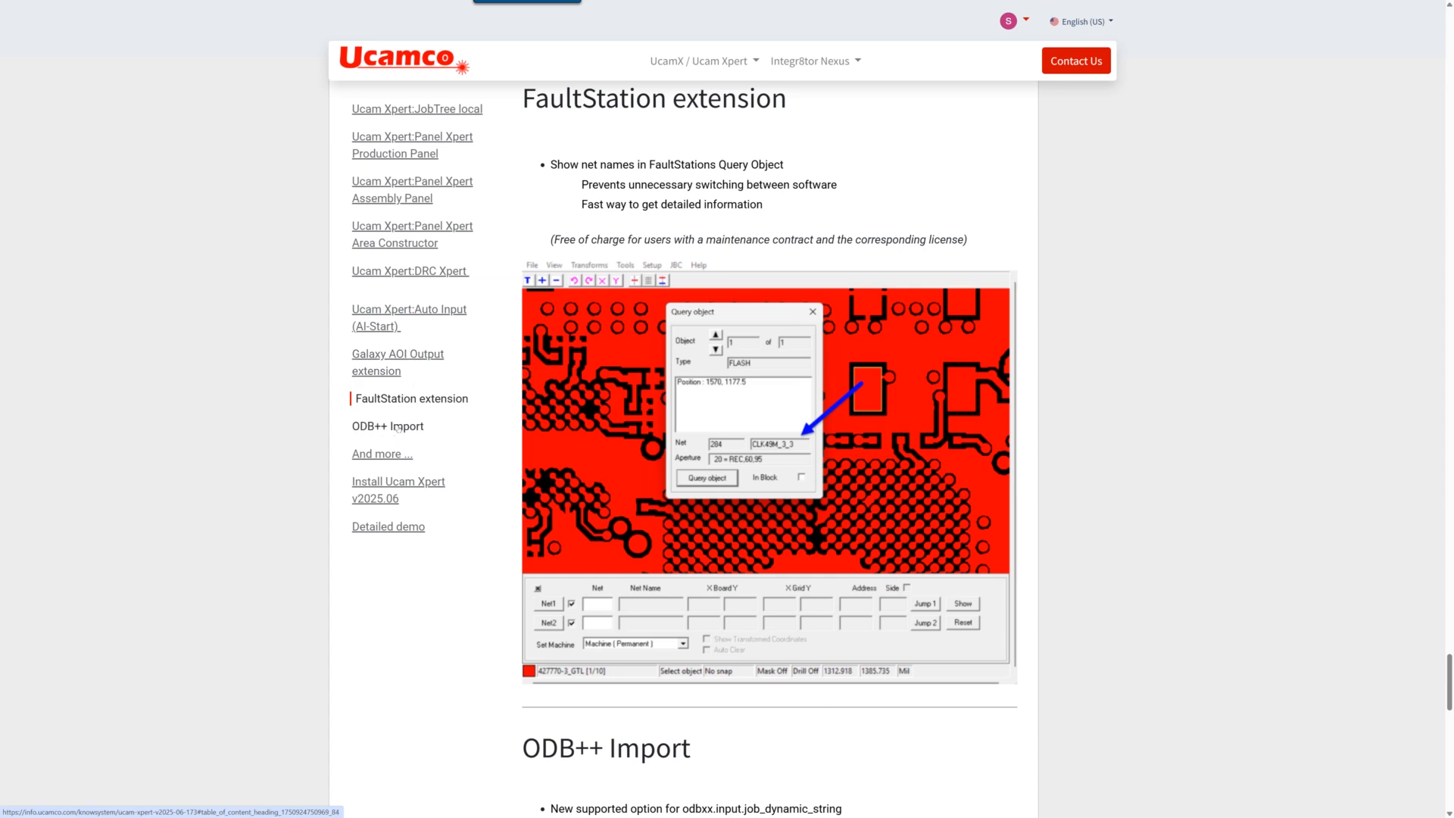
pyautogui.click(396, 427)
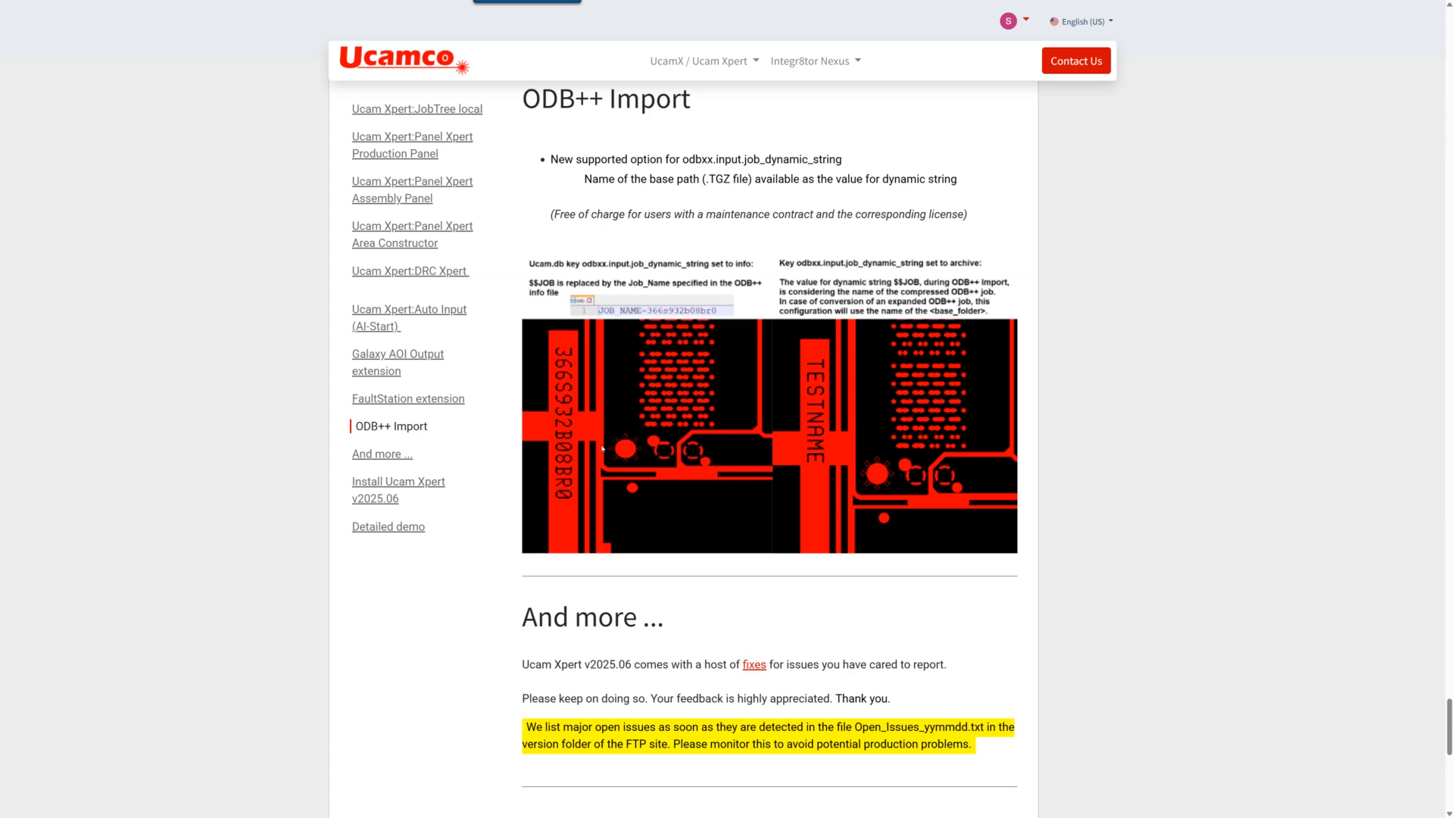
pyautogui.click(383, 455)
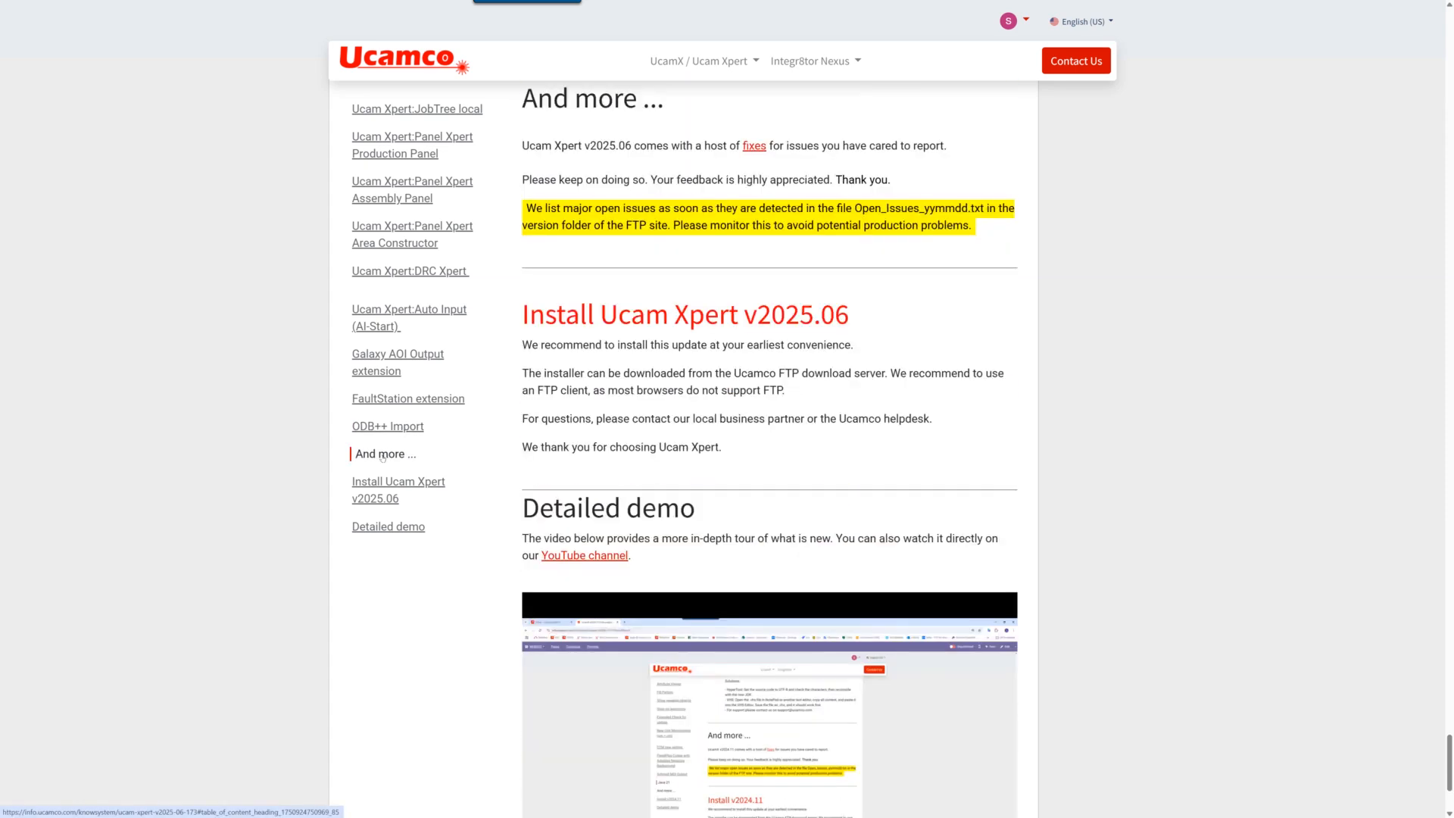
pyautogui.scroll(2, 1210, 417)
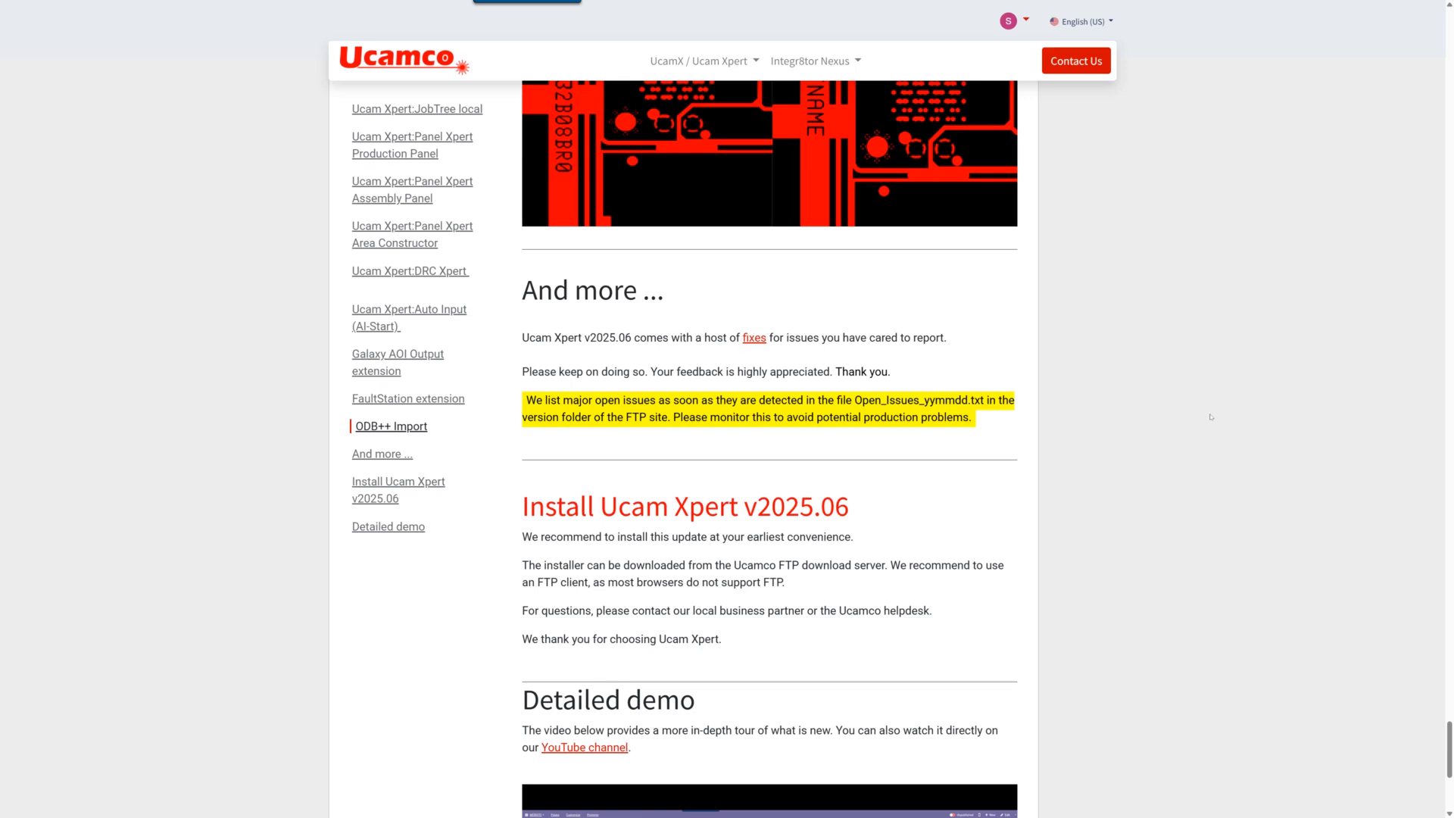